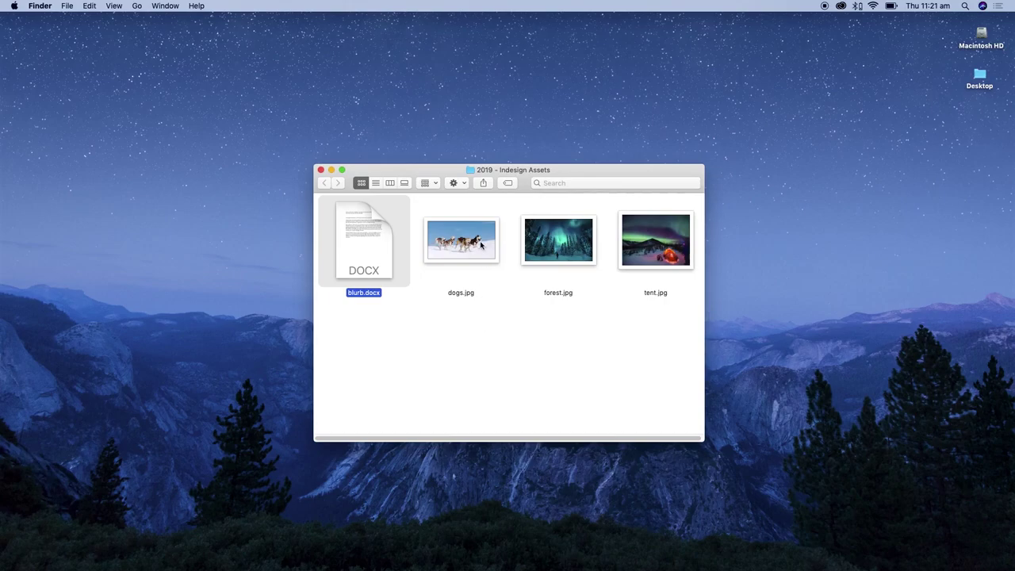
Look at the forest.jpg and tent.jpg images in the 2019 - Indesign Assets folder and close its window.
{"action": "left_click", "coordinate": [564, 250]}
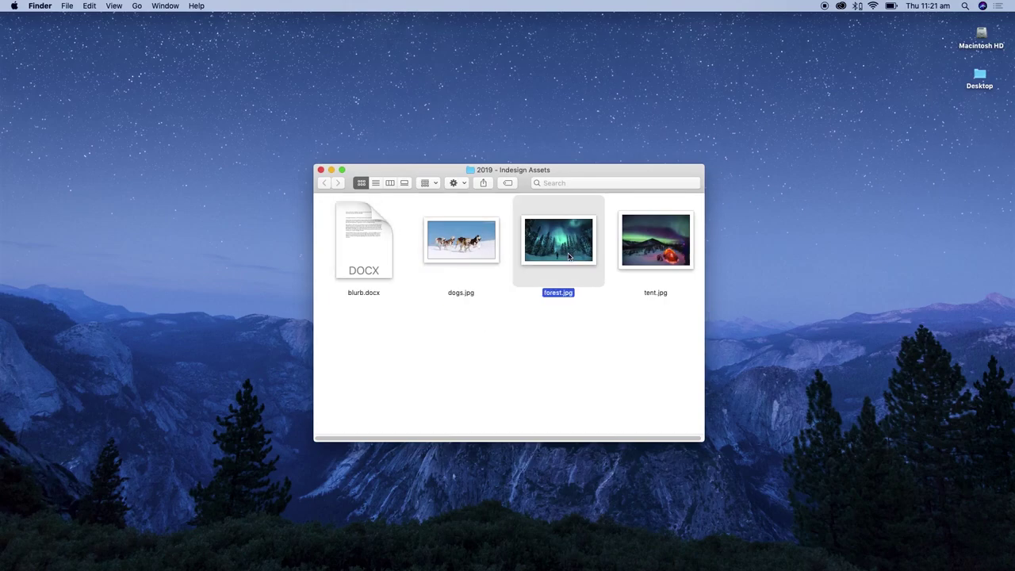
{"action": "left_click", "coordinate": [668, 260]}
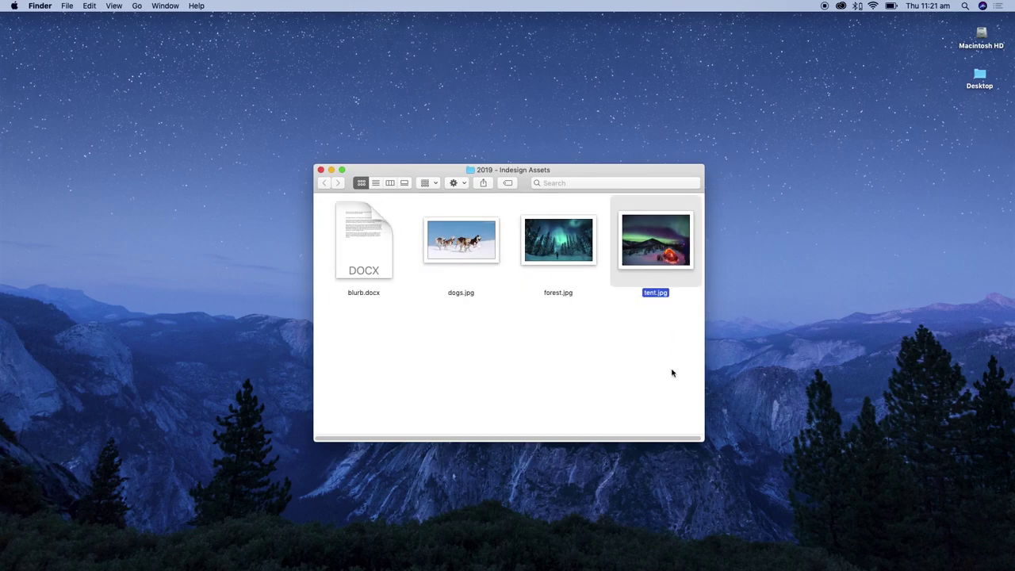
{"action": "left_click", "coordinate": [321, 169]}
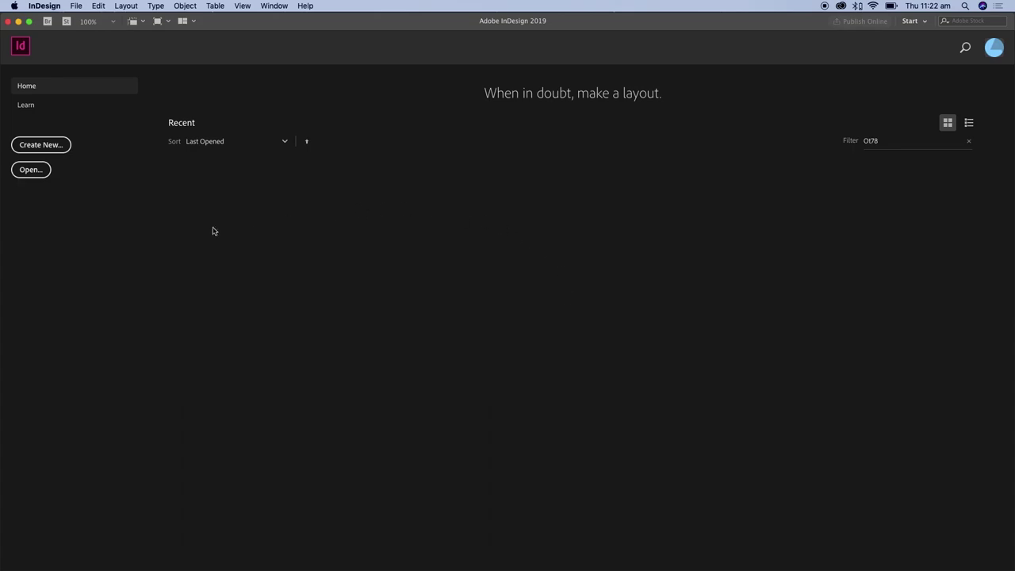
Begin a new InDesign document and look through the Print, Web, Mobile and Saved presets.
{"action": "left_click", "coordinate": [59, 146]}
{"action": "left_click_drag", "start_coordinate": [743, 377], "coordinate": [870, 511]}
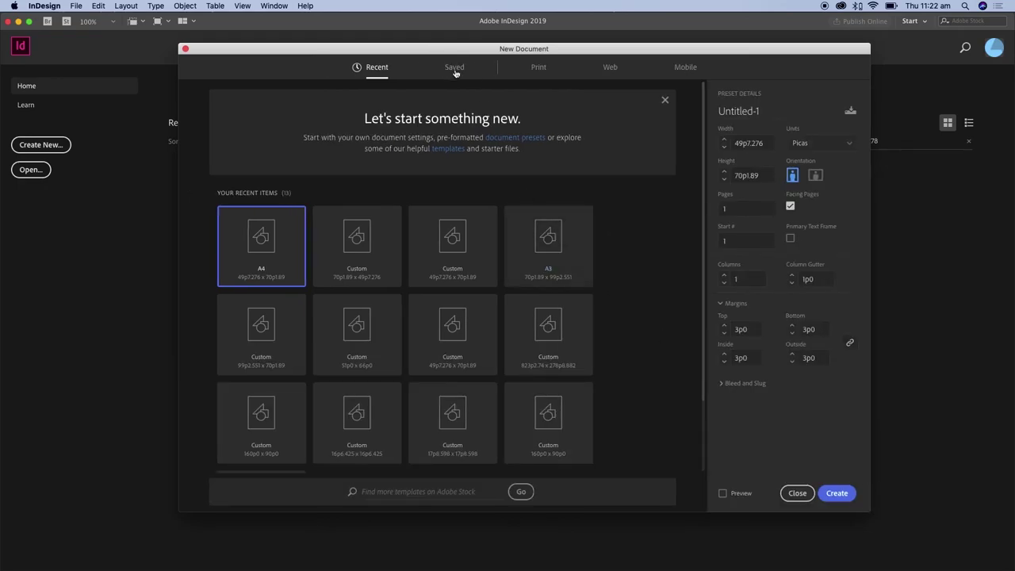
{"action": "left_click", "coordinate": [546, 73]}
{"action": "left_click", "coordinate": [611, 71]}
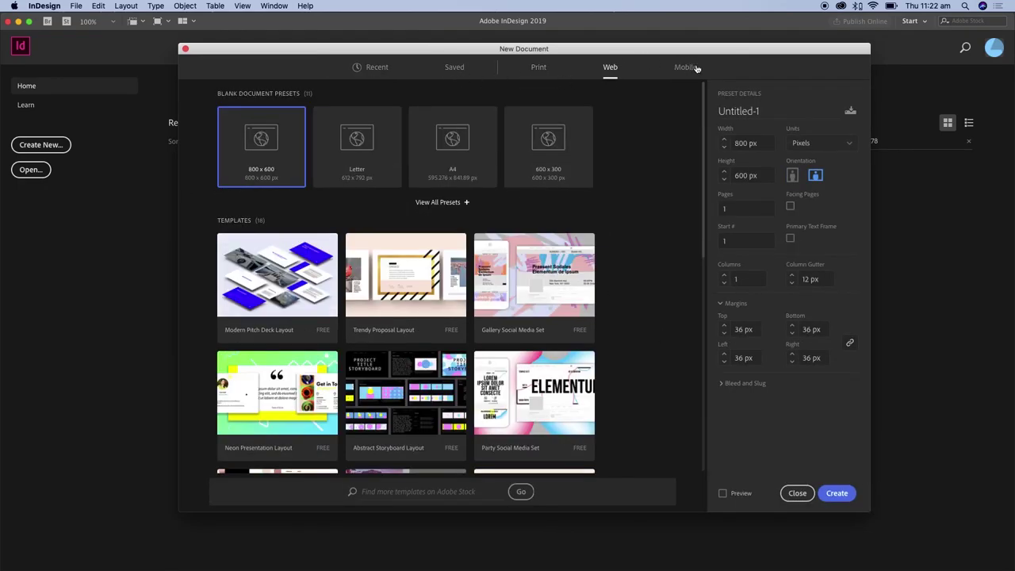
{"action": "left_click", "coordinate": [694, 67]}
{"action": "left_click", "coordinate": [458, 71]}
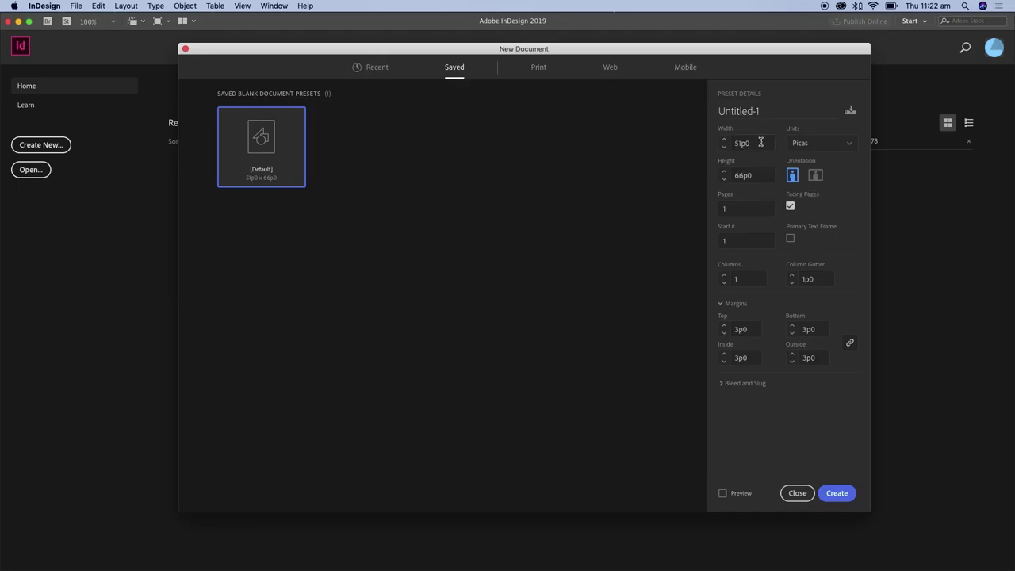
Choose the A4 print preset for the new document and set its units to millimeters.
{"action": "left_click", "coordinate": [543, 71]}
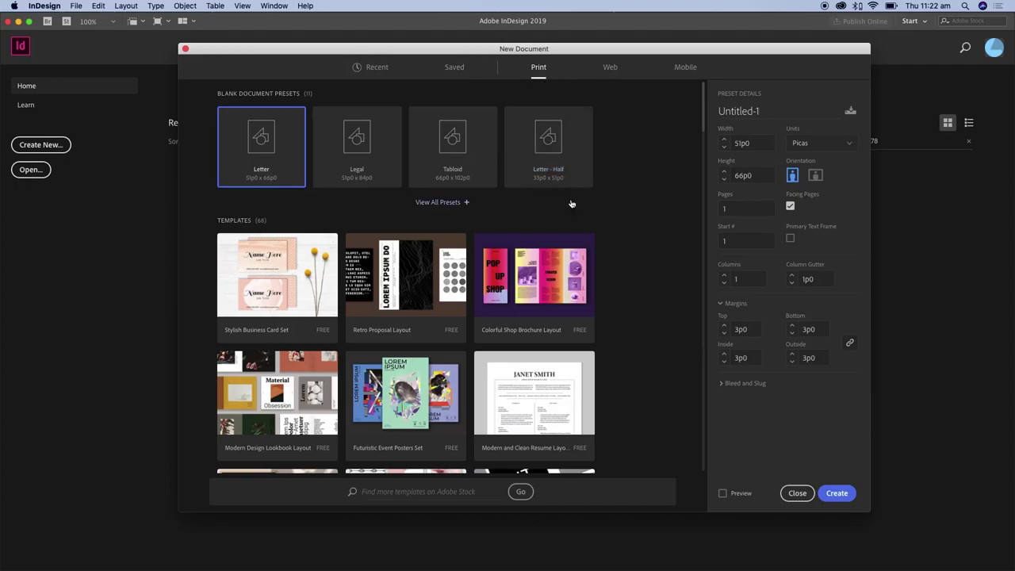
{"action": "left_click", "coordinate": [438, 203]}
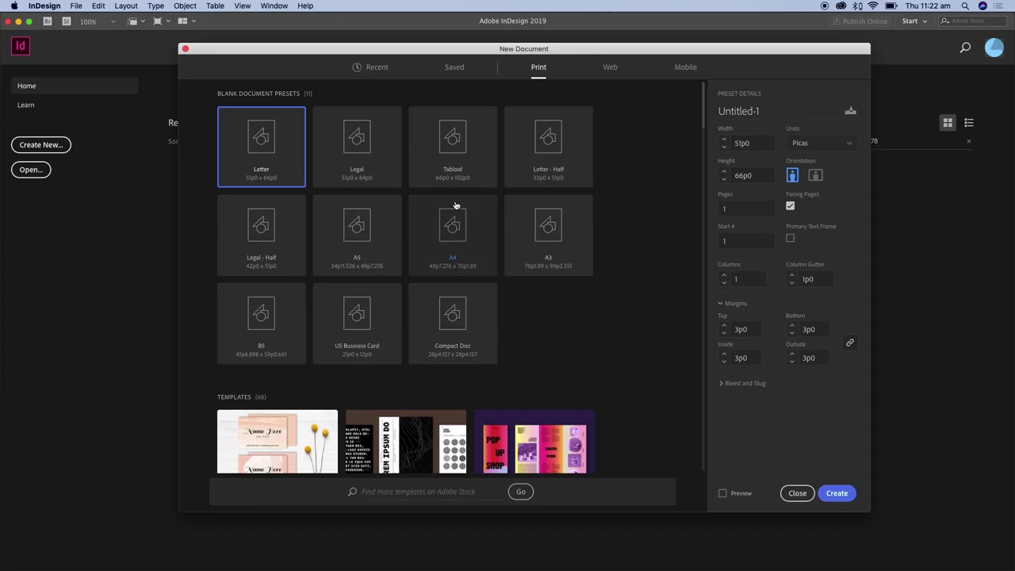
{"action": "left_click", "coordinate": [461, 235]}
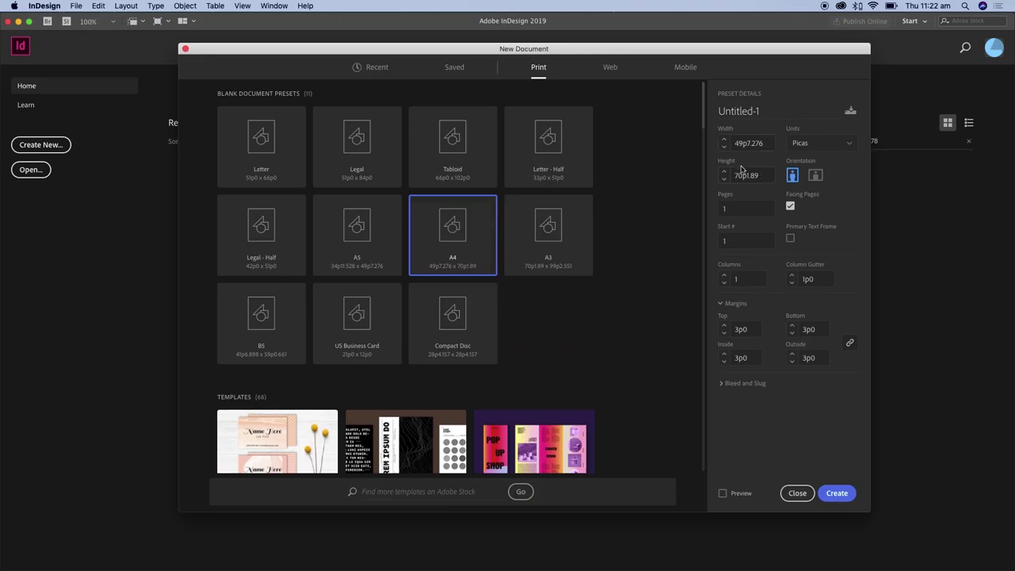
{"action": "left_click", "coordinate": [850, 146]}
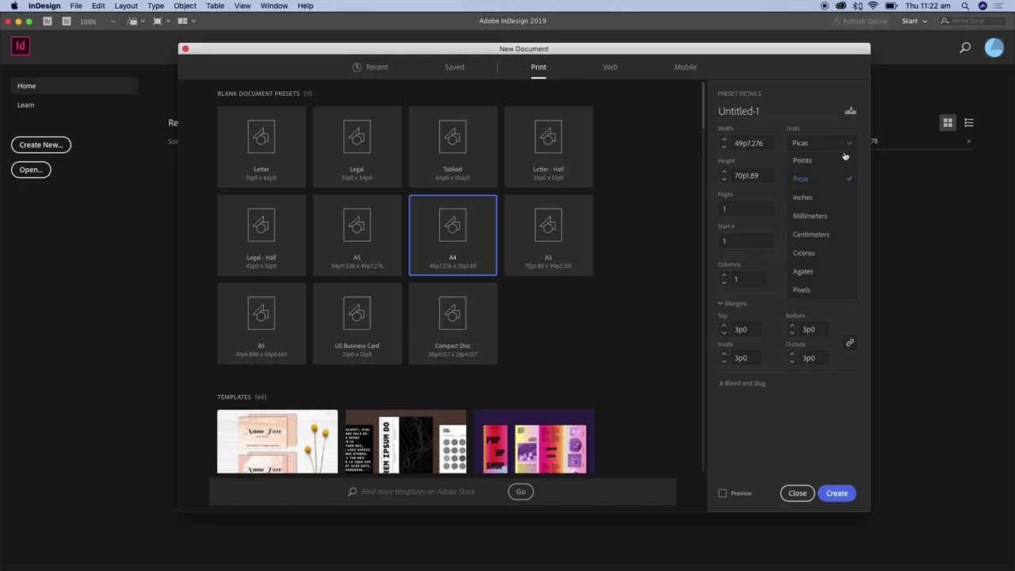
{"action": "left_click", "coordinate": [840, 218]}
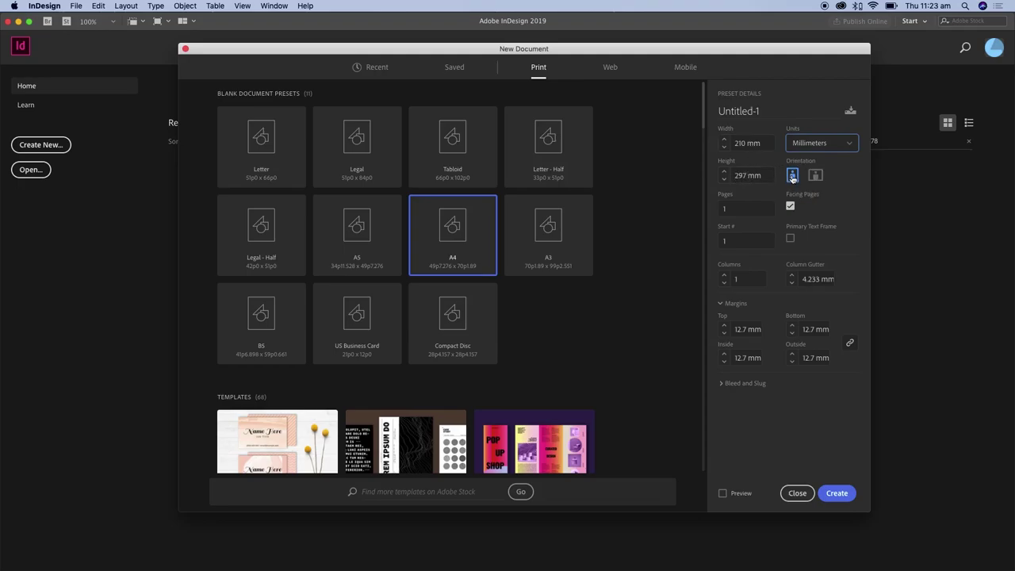
Keep portrait orientation, name the document Aurora Brochure and create it.
{"action": "left_click", "coordinate": [816, 177]}
{"action": "left_click", "coordinate": [791, 176]}
{"action": "left_click", "coordinate": [759, 111]}
{"action": "type", "text": "Au"}
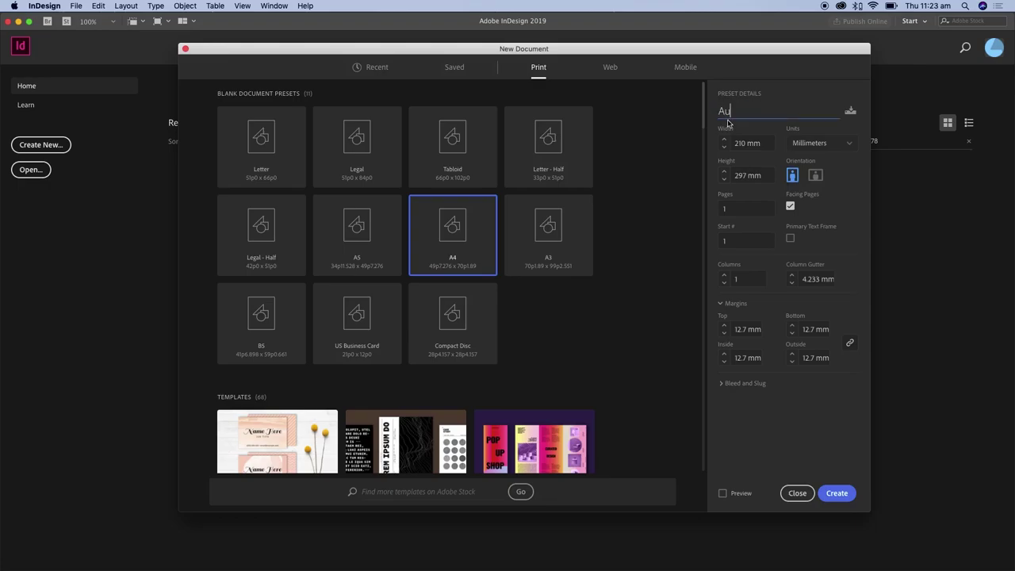
{"action": "type", "text": "rora Brochure"}
{"action": "left_click", "coordinate": [839, 493]}
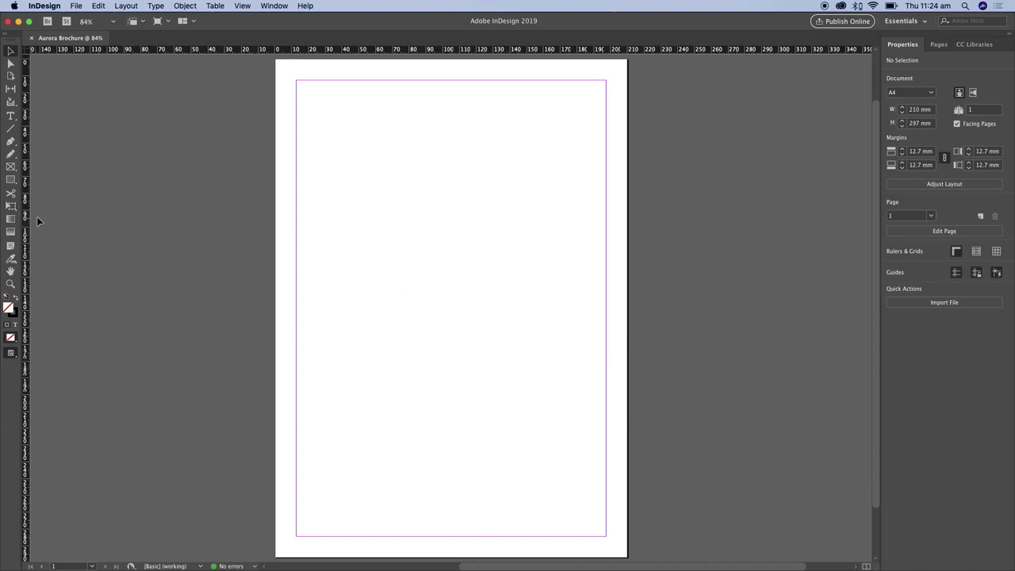
Draw a rectangle about 107 mm wide and 76 mm high around the middle of the page and deselect it.
{"action": "left_click", "coordinate": [12, 180]}
{"action": "left_click_drag", "start_coordinate": [352, 223], "coordinate": [532, 351]}
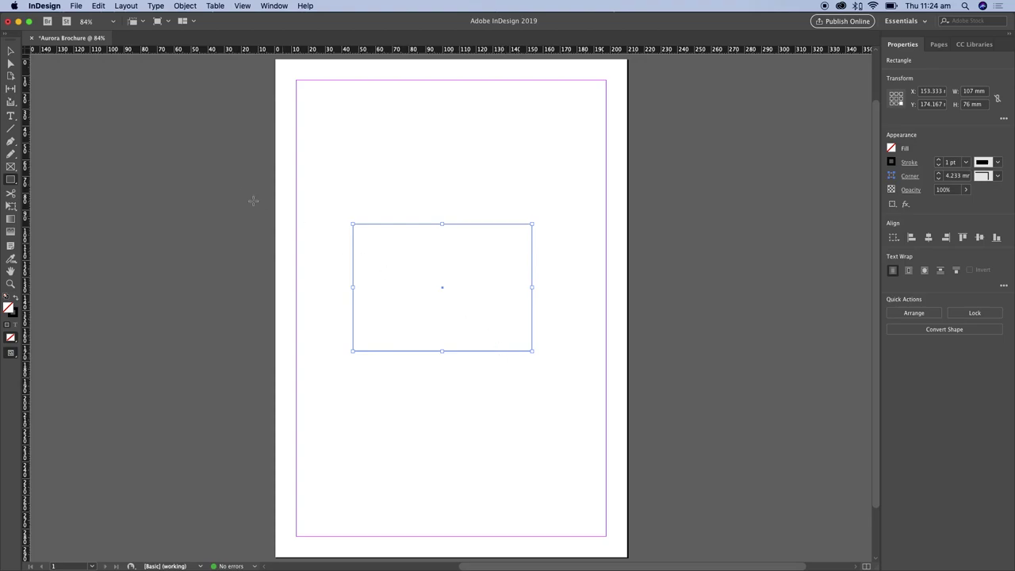
{"action": "left_click", "coordinate": [11, 53]}
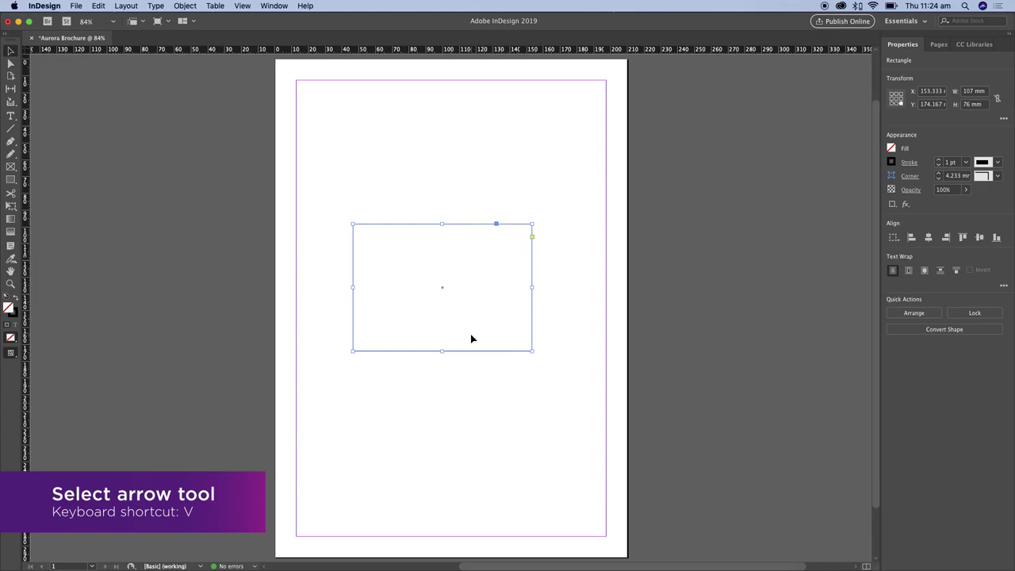
{"action": "left_click", "coordinate": [730, 294]}
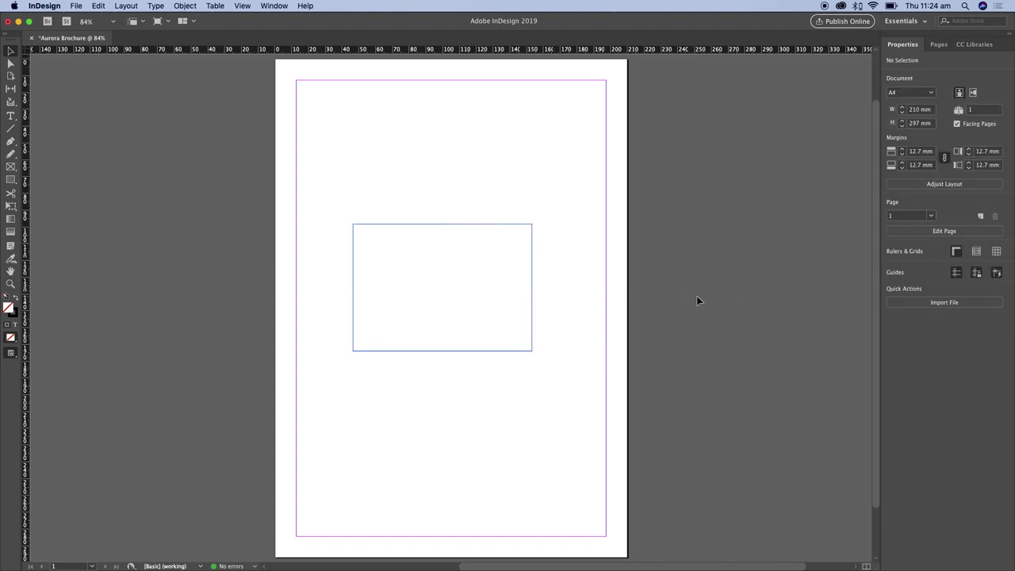
Resize the rectangle by its corner and sides to about 105 mm wide and 150 mm high.
{"action": "left_click", "coordinate": [532, 294]}
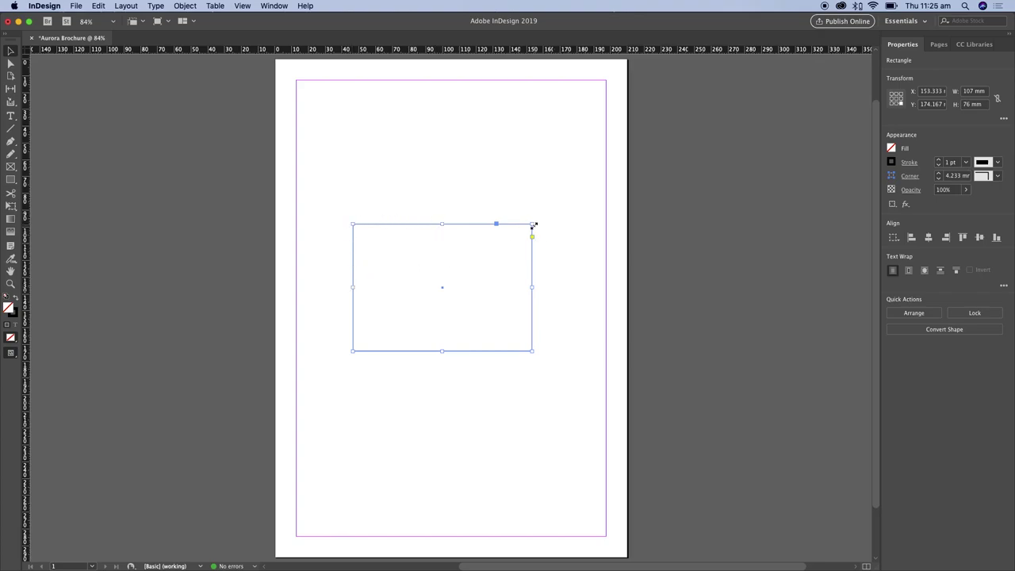
{"action": "left_click_drag", "start_coordinate": [532, 223], "coordinate": [579, 178]}
{"action": "left_click_drag", "start_coordinate": [580, 264], "coordinate": [484, 267]}
{"action": "left_click_drag", "start_coordinate": [420, 354], "coordinate": [421, 438]}
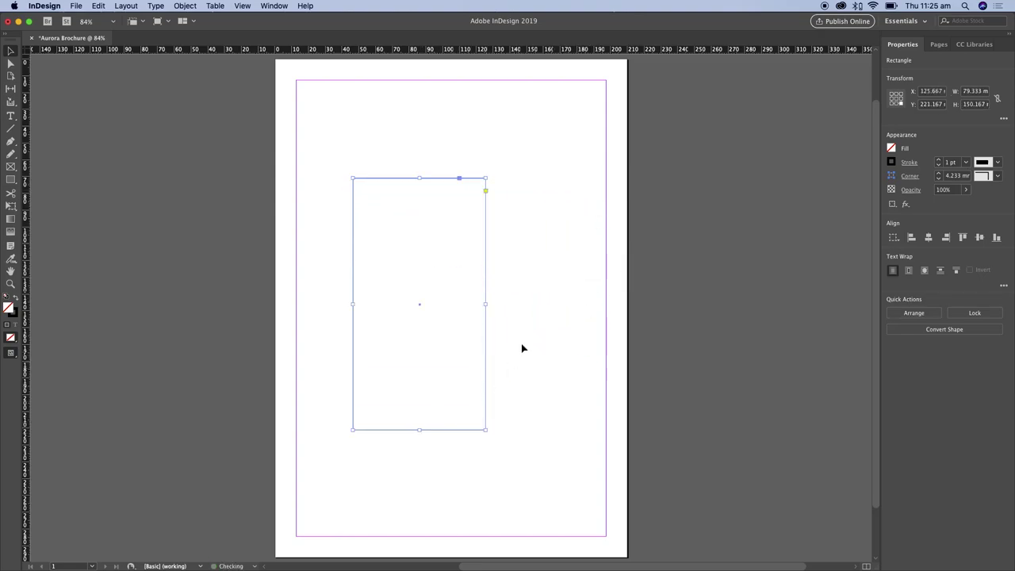
{"action": "left_click_drag", "start_coordinate": [484, 302], "coordinate": [546, 303]}
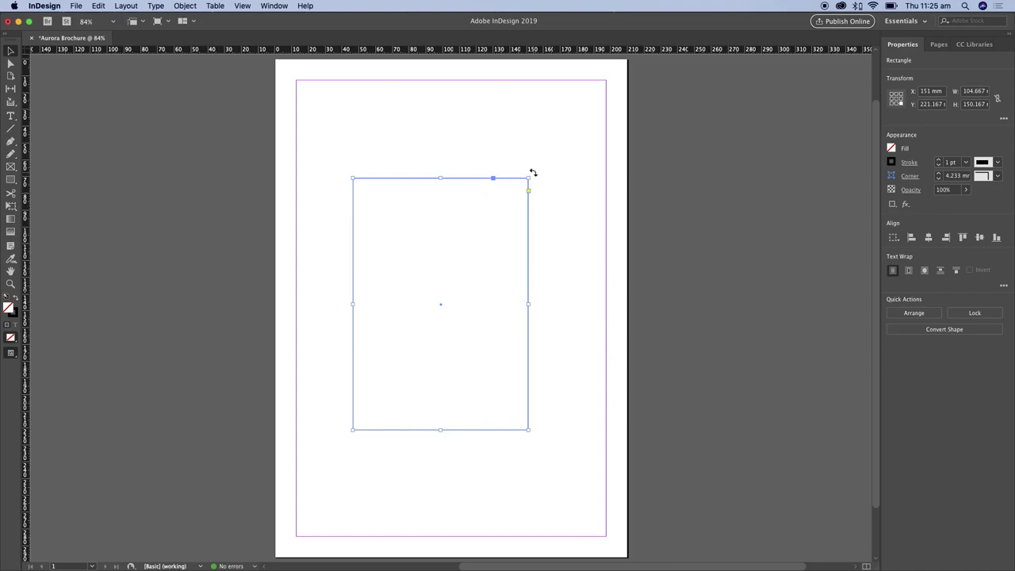
Try rotating the rectangle clockwise by its upper-right corner and undo the rotation.
{"action": "left_click_drag", "start_coordinate": [534, 173], "coordinate": [582, 363]}
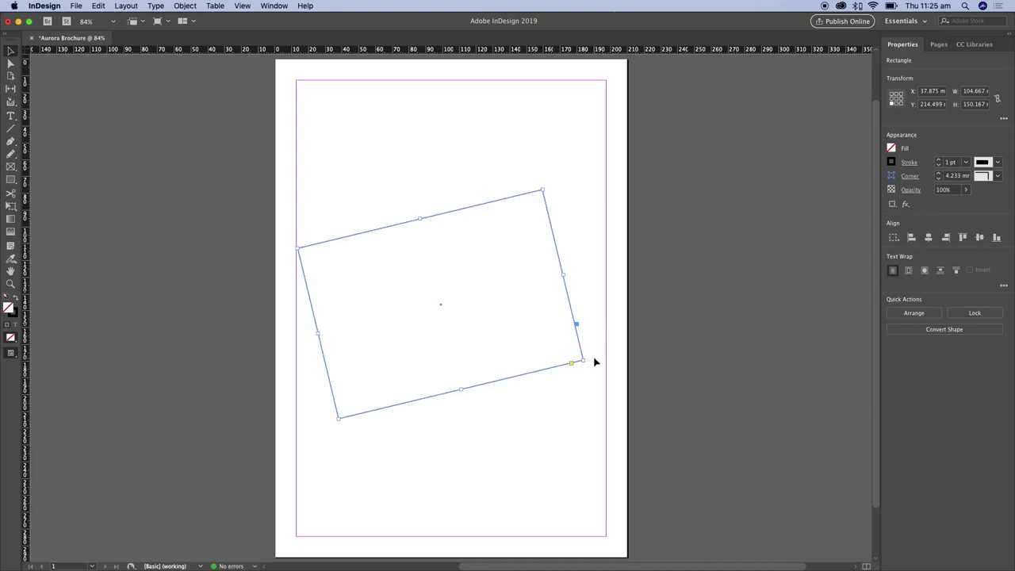
{"action": "key", "text": "super+z"}
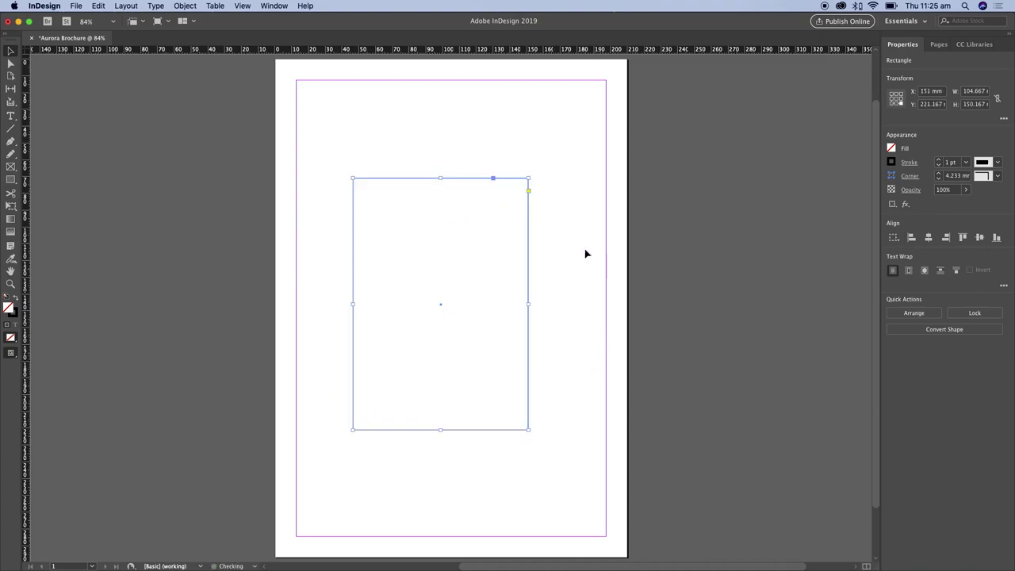
{"action": "left_click", "coordinate": [97, 5]}
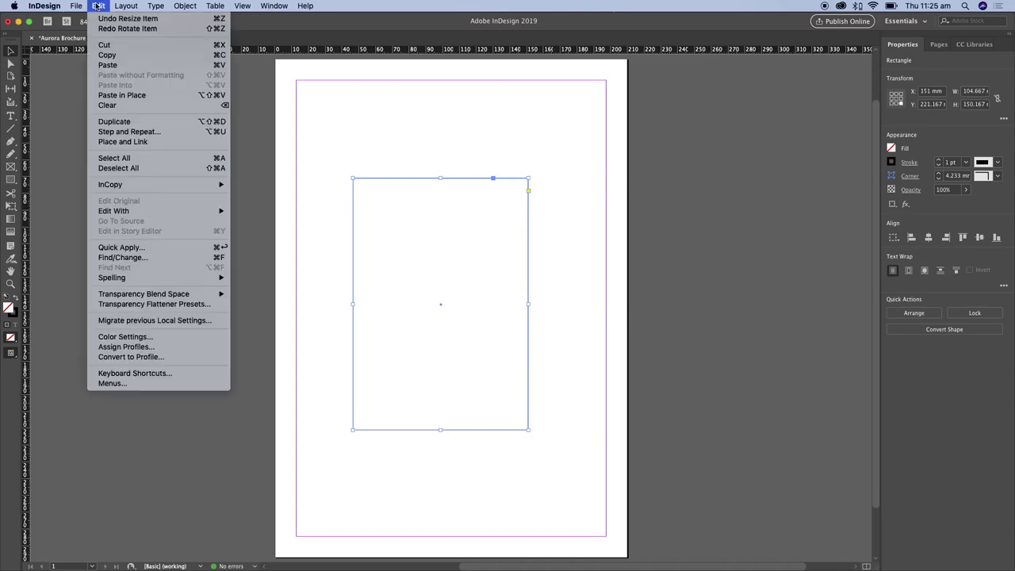
{"action": "left_click", "coordinate": [101, 6]}
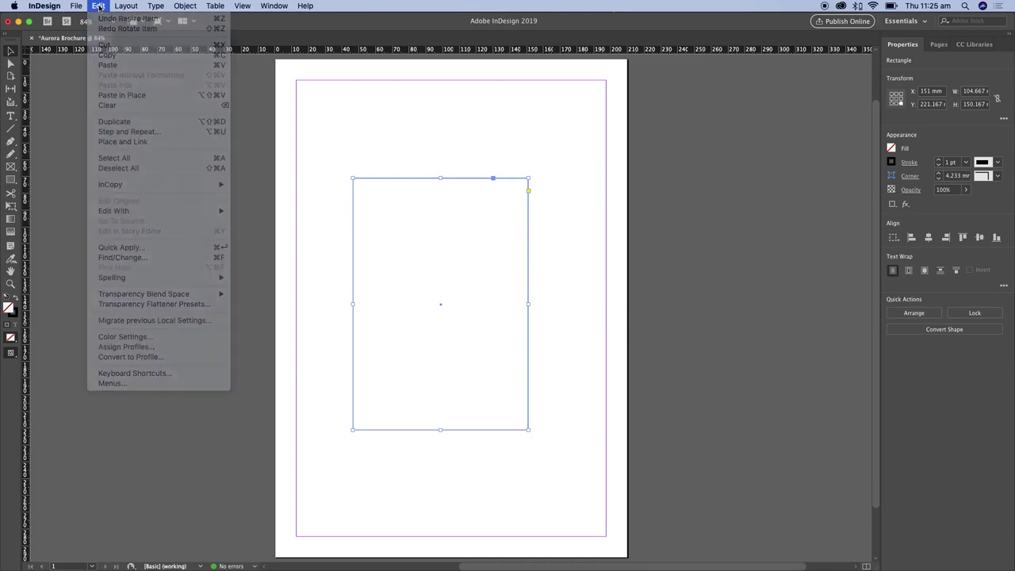
Shorten the rectangle from its upper edge to about 103 mm high and move it near the page's centre.
{"action": "left_click_drag", "start_coordinate": [440, 178], "coordinate": [441, 256]}
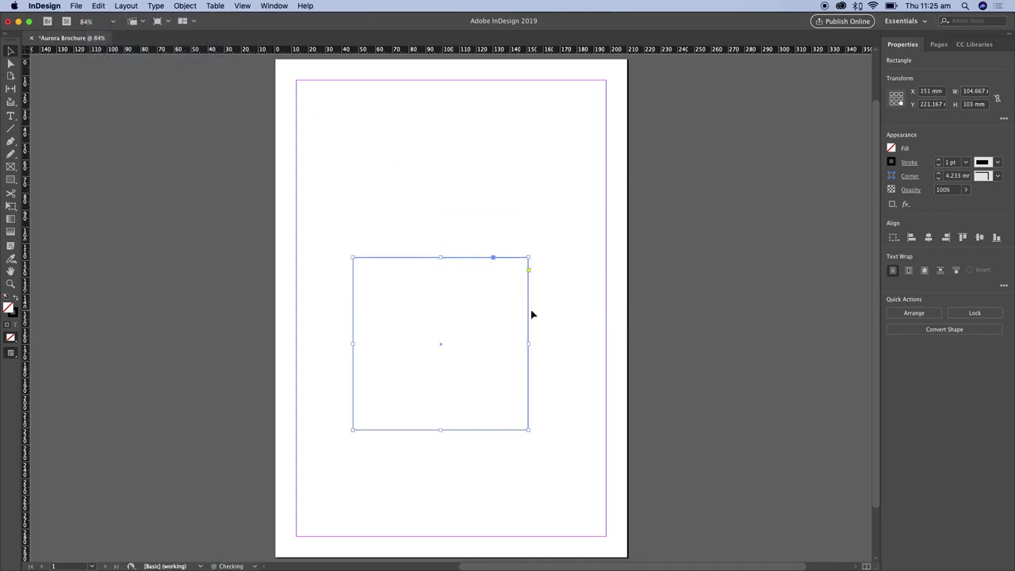
{"action": "left_click_drag", "start_coordinate": [528, 317], "coordinate": [546, 277]}
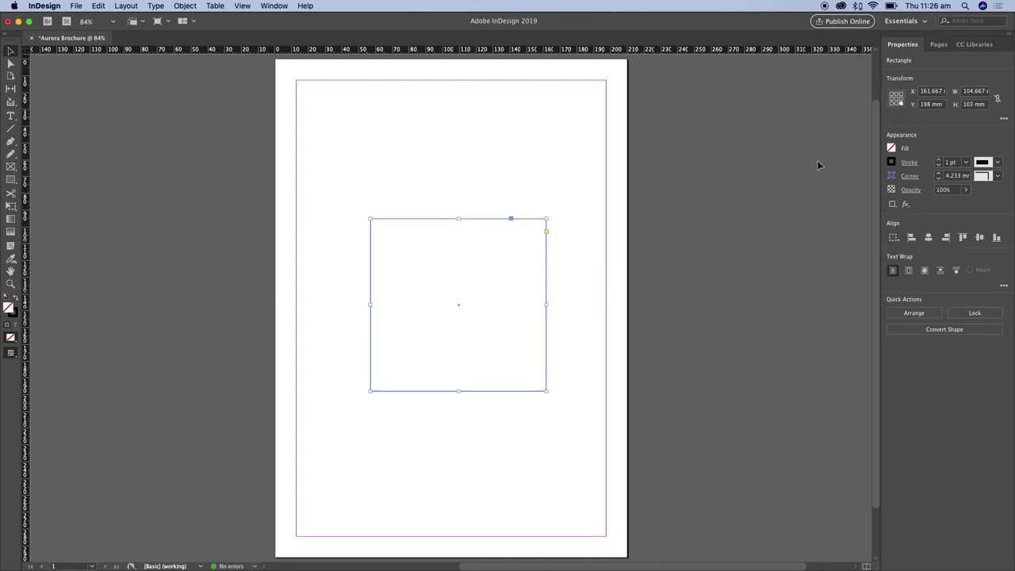
Show the Swatches palette and fill the rectangle with the C=100 M=0 Y=0 K=0 swatch.
{"action": "left_click", "coordinate": [278, 6]}
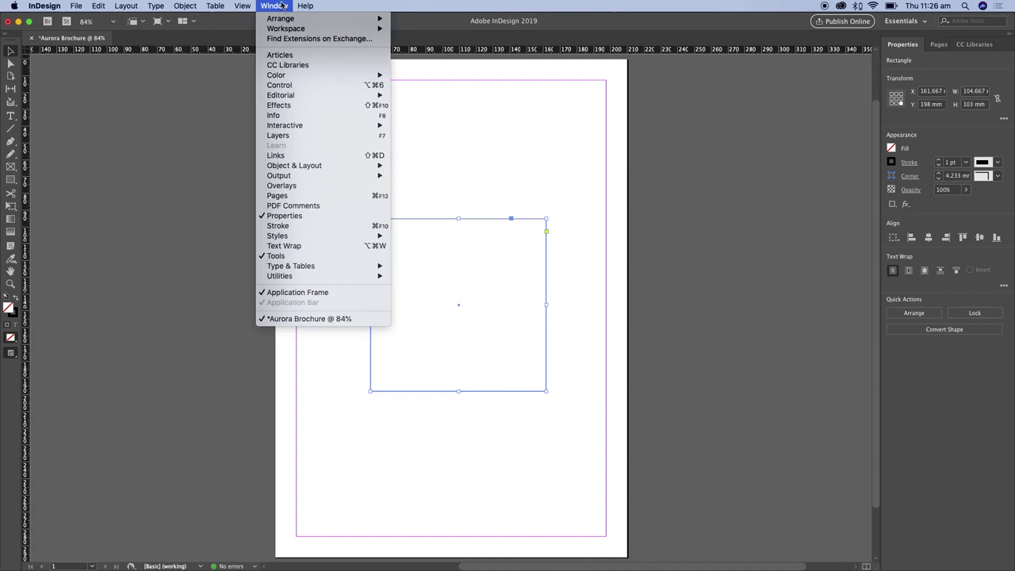
{"action": "mouse_move", "coordinate": [342, 77]}
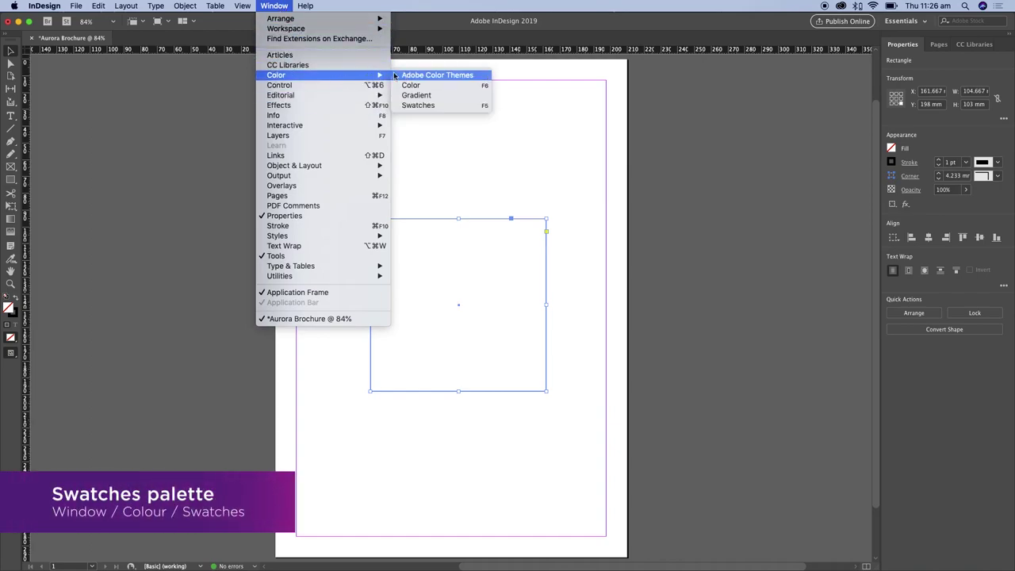
{"action": "left_click", "coordinate": [451, 106]}
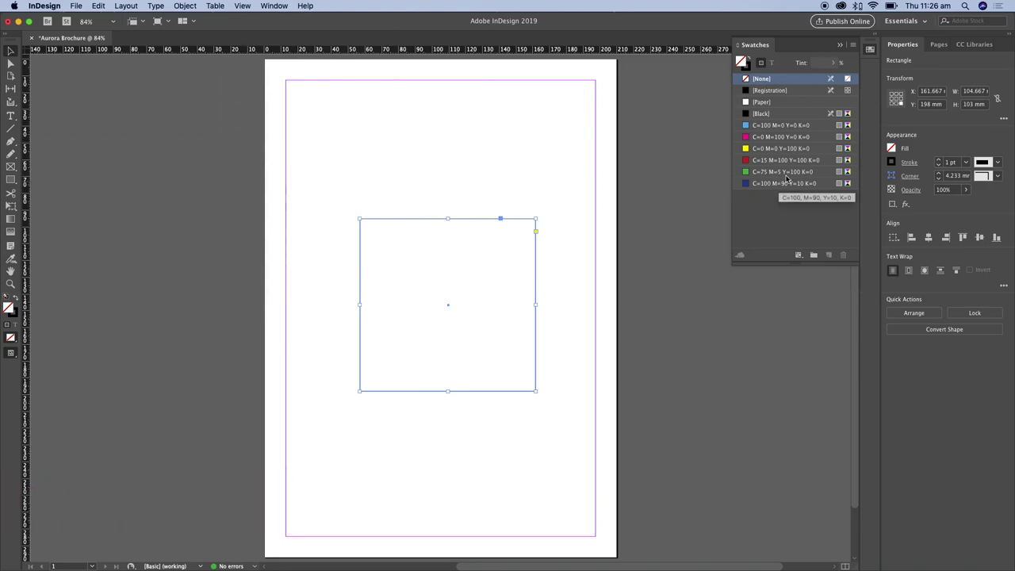
{"action": "left_click", "coordinate": [870, 50]}
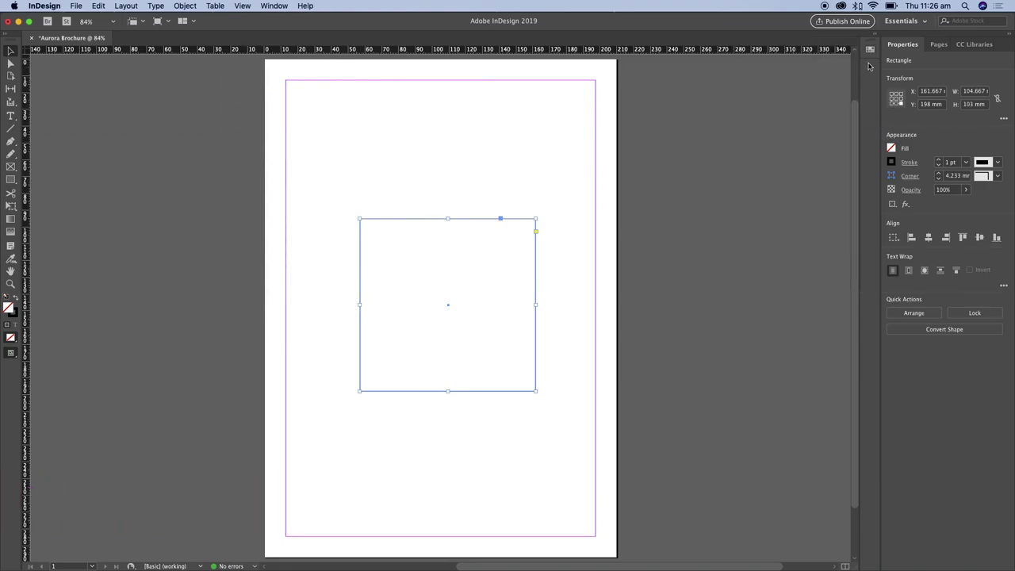
{"action": "left_click", "coordinate": [870, 54]}
{"action": "left_click", "coordinate": [870, 52]}
{"action": "left_click", "coordinate": [870, 51]}
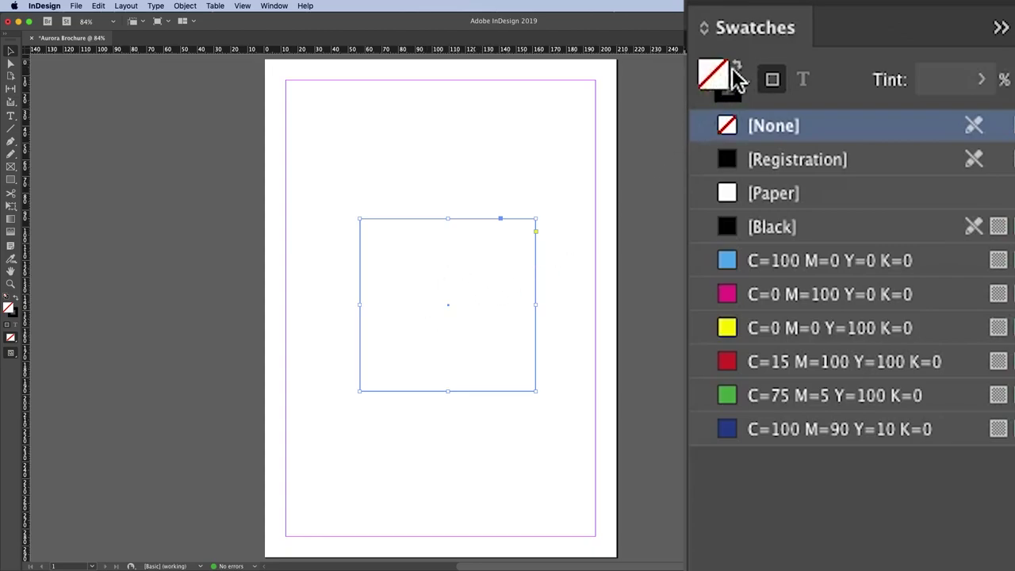
{"action": "left_click", "coordinate": [945, 269]}
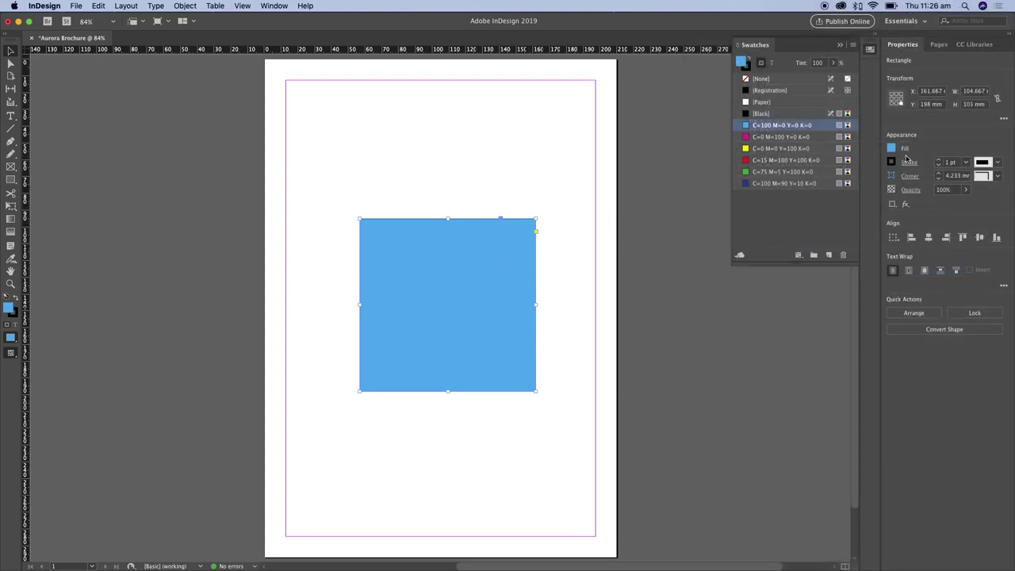
Increase the stroke weight of the rectangle to give it a thick black outline.
{"action": "left_click", "coordinate": [939, 160]}
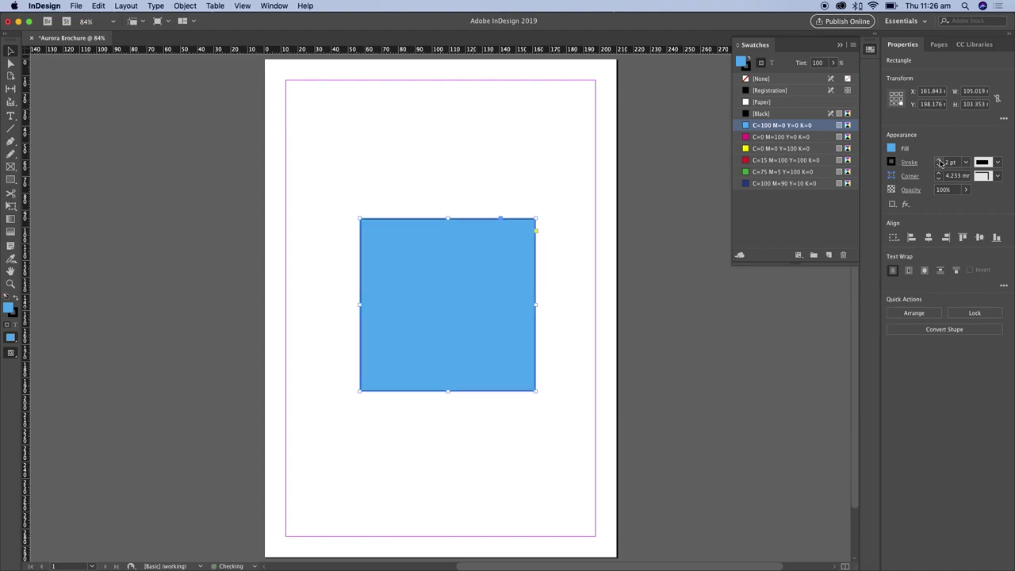
{"action": "left_click", "coordinate": [939, 161]}
{"action": "left_click", "coordinate": [940, 160]}
{"action": "left_click", "coordinate": [940, 160]}
{"action": "left_click", "coordinate": [939, 160]}
{"action": "left_click", "coordinate": [939, 160]}
{"action": "left_click", "coordinate": [939, 160]}
{"action": "left_click", "coordinate": [939, 161]}
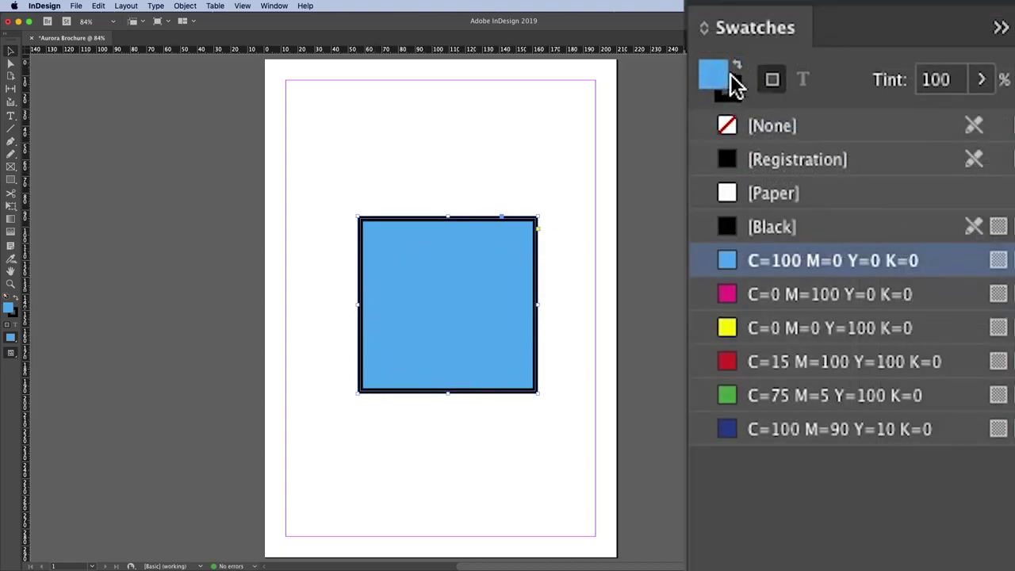
Try the magenta, yellow, red and green swatches as the rectangle's fill and return to C=100 M=0 Y=0 K=0.
{"action": "left_click", "coordinate": [848, 294]}
{"action": "left_click", "coordinate": [870, 329]}
{"action": "left_click", "coordinate": [864, 363]}
{"action": "left_click", "coordinate": [856, 396]}
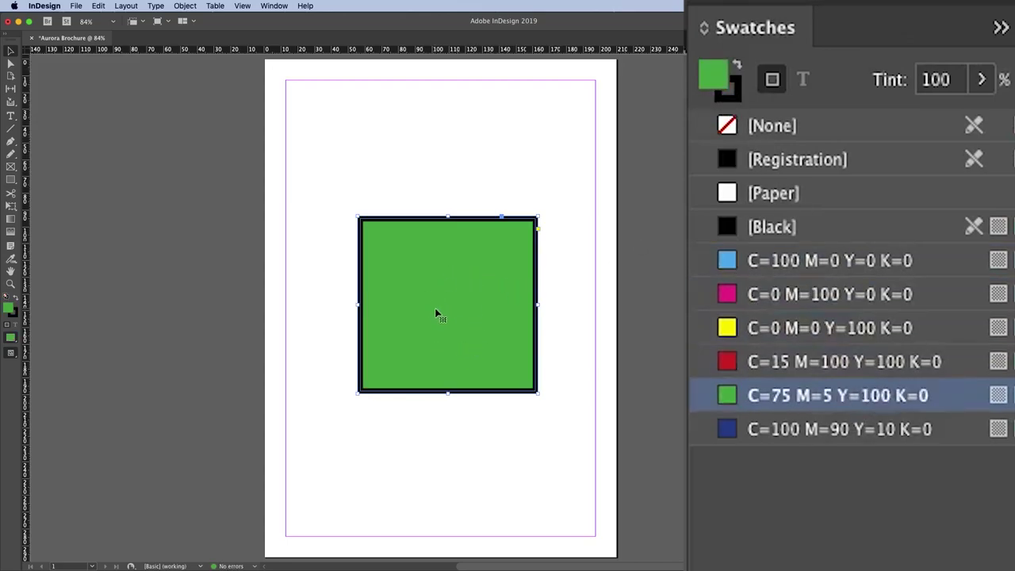
{"action": "left_click", "coordinate": [843, 263]}
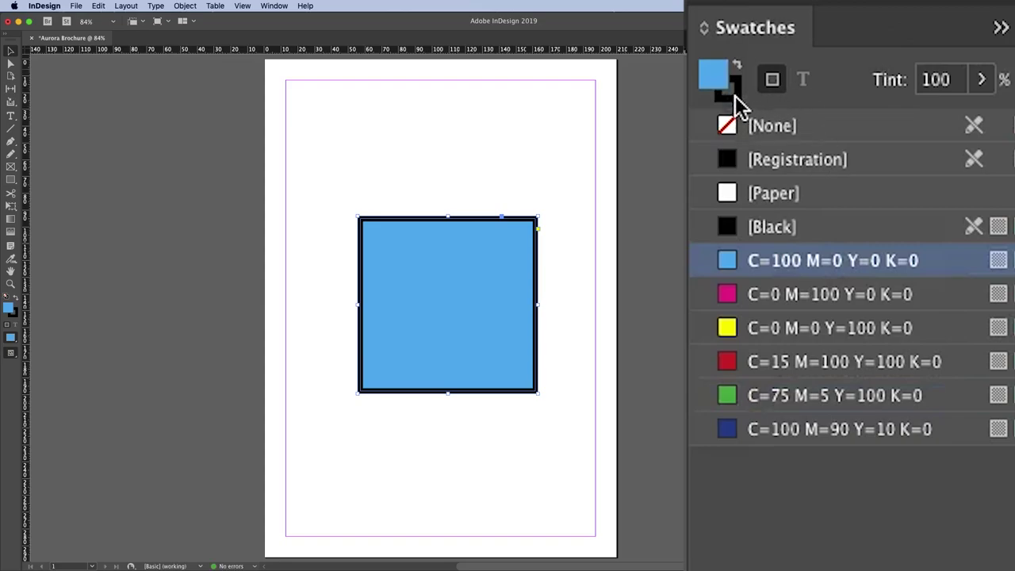
Try the magenta, yellow and red swatches as the rectangle's stroke colour and settle on C=75 M=5 Y=100 K=0.
{"action": "left_click", "coordinate": [735, 95]}
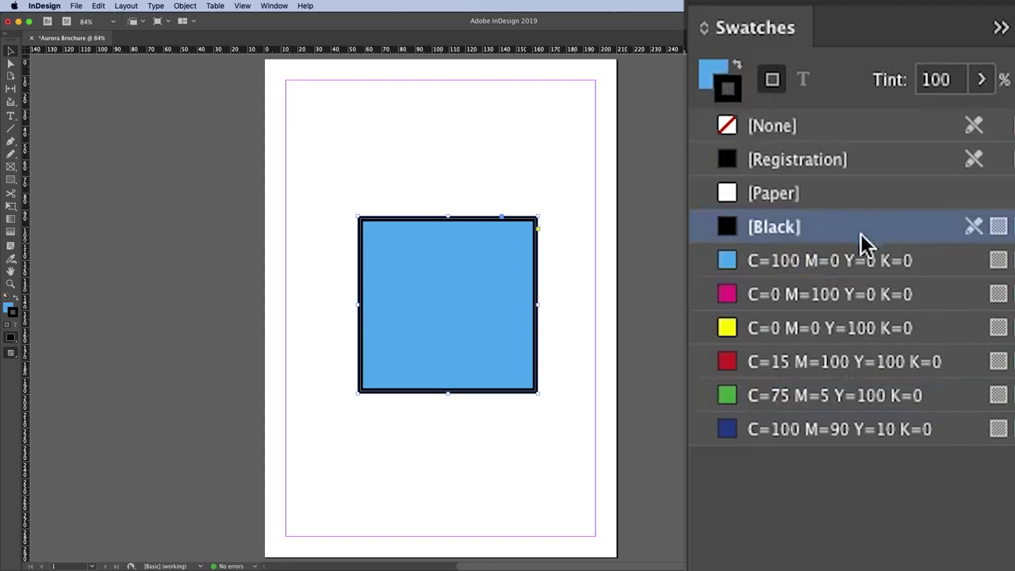
{"action": "left_click", "coordinate": [850, 298]}
{"action": "left_click", "coordinate": [854, 335]}
{"action": "left_click", "coordinate": [858, 365]}
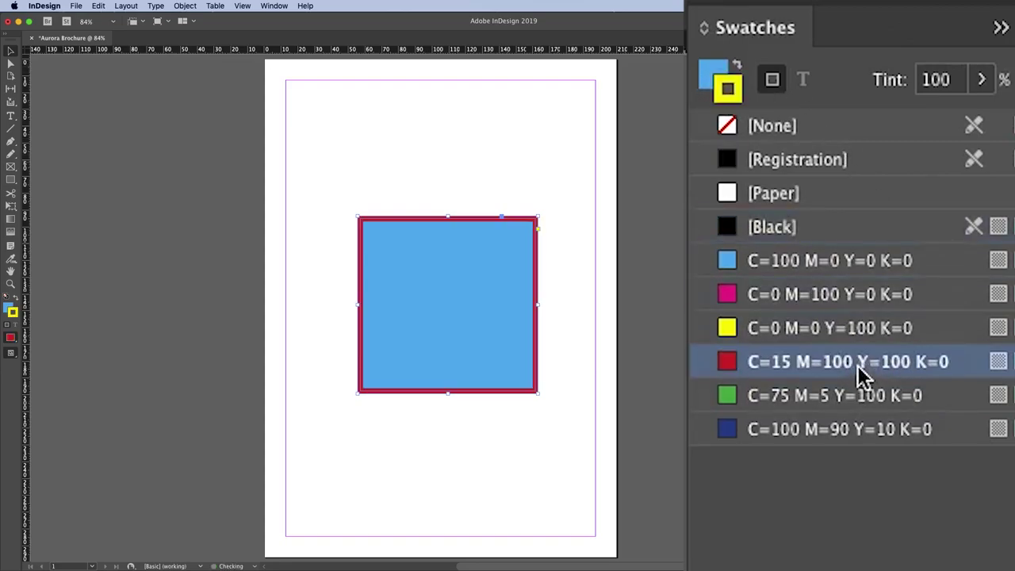
{"action": "left_click", "coordinate": [860, 395]}
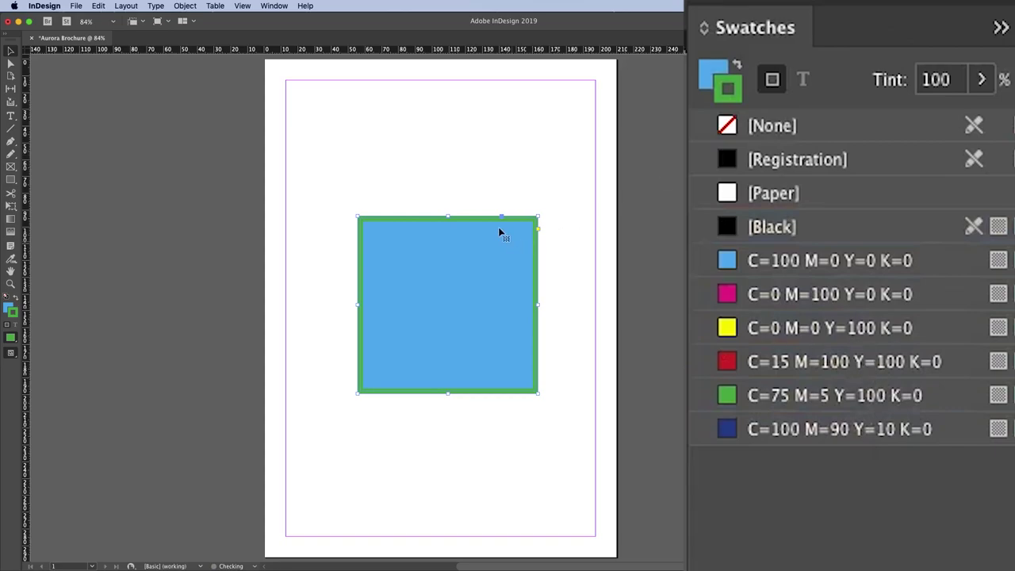
{"action": "left_click", "coordinate": [704, 79]}
{"action": "left_click", "coordinate": [737, 92]}
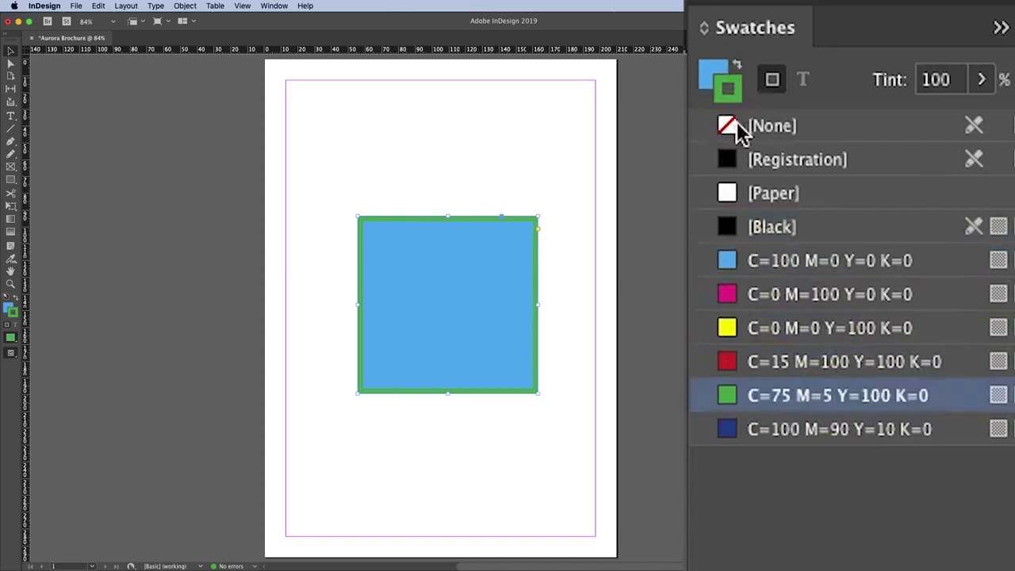
{"action": "left_click", "coordinate": [711, 81]}
{"action": "left_click", "coordinate": [735, 92]}
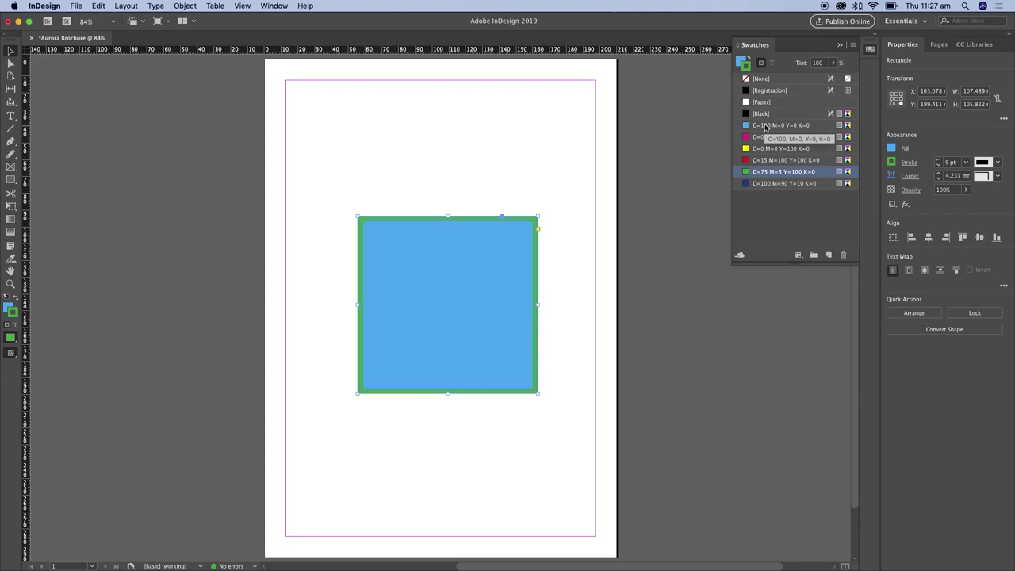
Paste a copy of the blue rectangle and move it below and left of the original so they partly overlap.
{"action": "right_click", "coordinate": [514, 246]}
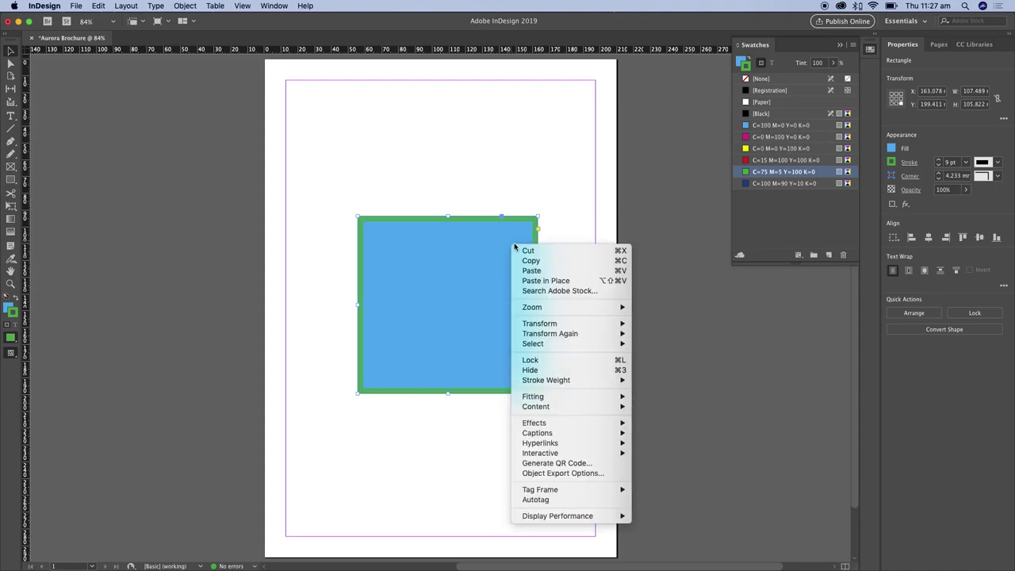
{"action": "left_click", "coordinate": [553, 261]}
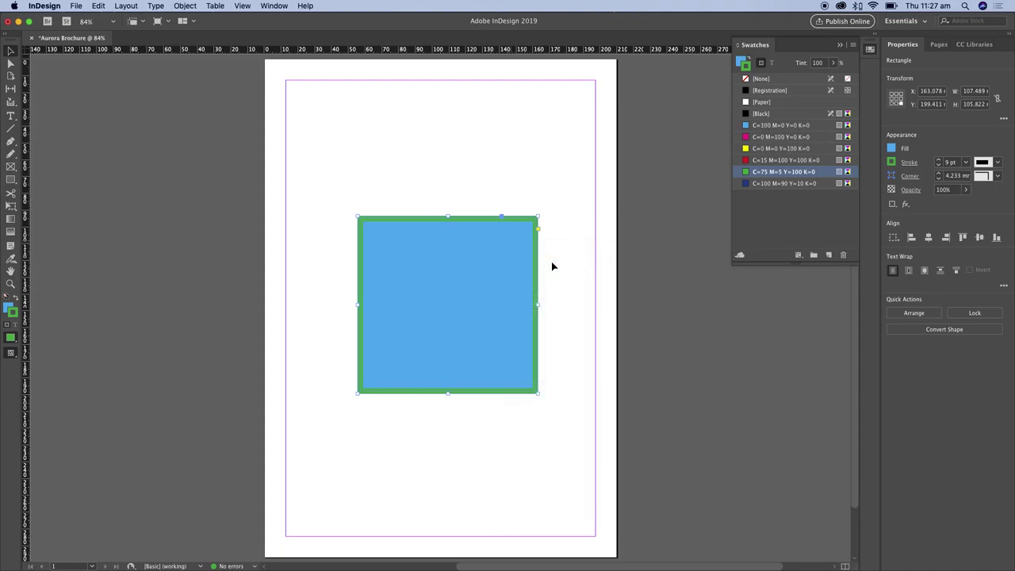
{"action": "right_click", "coordinate": [512, 170]}
{"action": "left_click", "coordinate": [540, 197]}
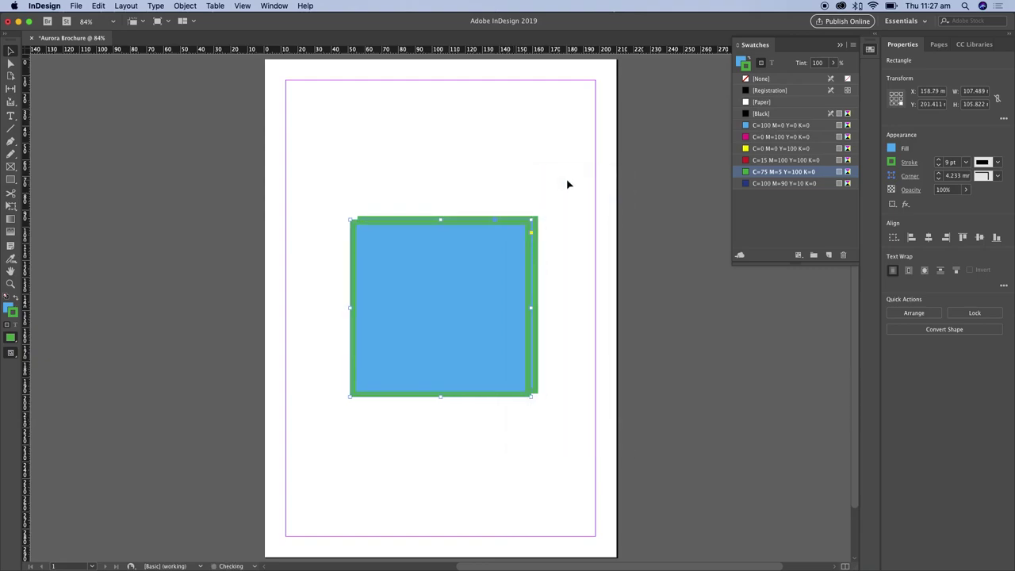
{"action": "left_click_drag", "start_coordinate": [484, 320], "coordinate": [466, 364]}
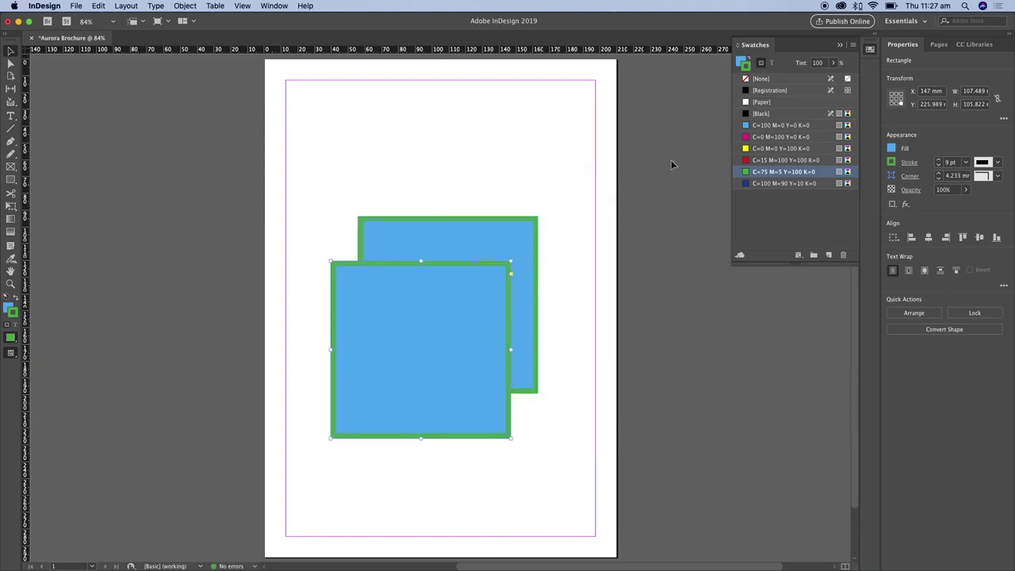
Fill the duplicate rectangle with C=0 M=100 Y=0 K=0 and colour its stroke C=0 M=0 Y=100 K=0.
{"action": "left_click", "coordinate": [737, 63]}
{"action": "left_click", "coordinate": [780, 136]}
{"action": "key", "text": "x"}
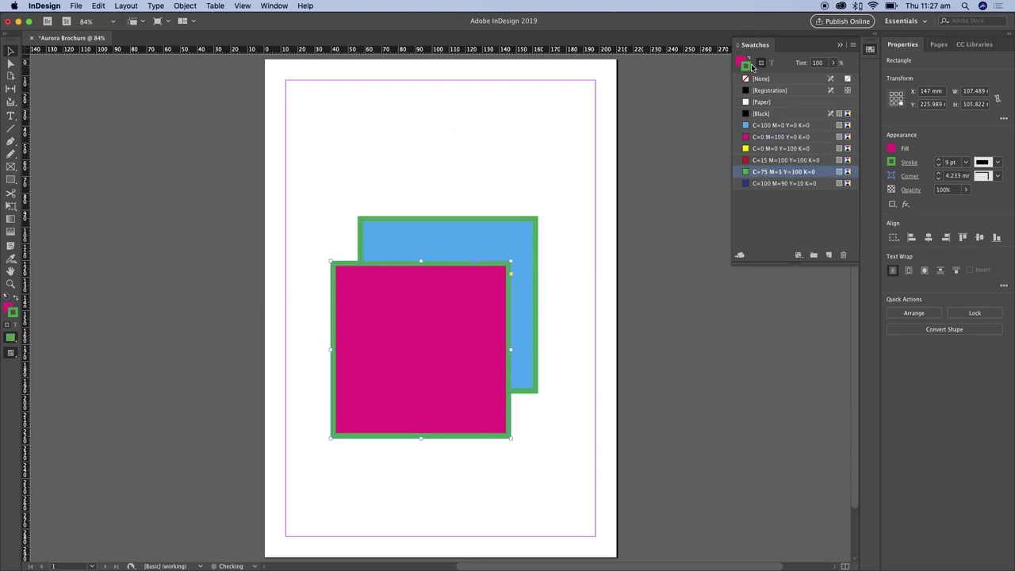
{"action": "left_click", "coordinate": [780, 149]}
Reposition the two rectangles so the magenta one overlaps the blue one's lower-right corner.
{"action": "left_click", "coordinate": [470, 351]}
{"action": "left_click_drag", "start_coordinate": [469, 350], "coordinate": [539, 358]}
{"action": "left_click_drag", "start_coordinate": [469, 245], "coordinate": [428, 219]}
{"action": "left_click", "coordinate": [526, 356]}
{"action": "left_click_drag", "start_coordinate": [527, 356], "coordinate": [514, 337]}
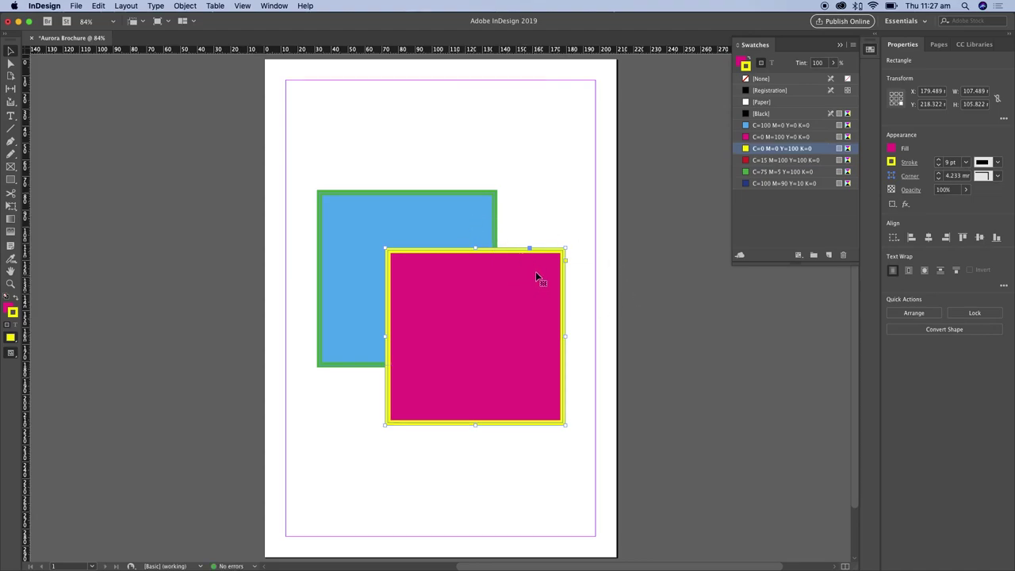
{"action": "left_click", "coordinate": [477, 229]}
{"action": "left_click_drag", "start_coordinate": [538, 305], "coordinate": [543, 319]}
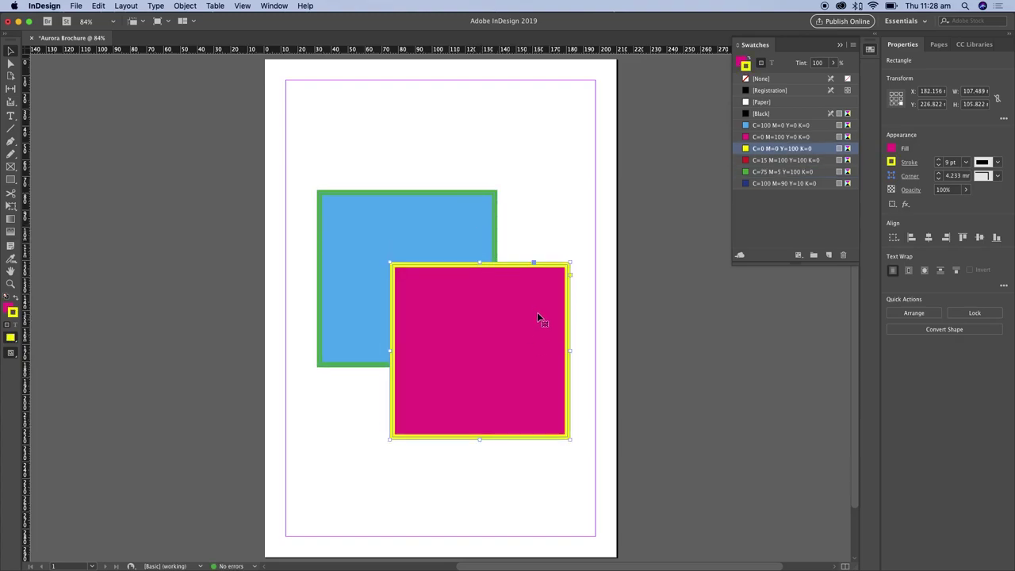
Send the magenta rectangle to the back, behind the blue one.
{"action": "right_click", "coordinate": [539, 311]}
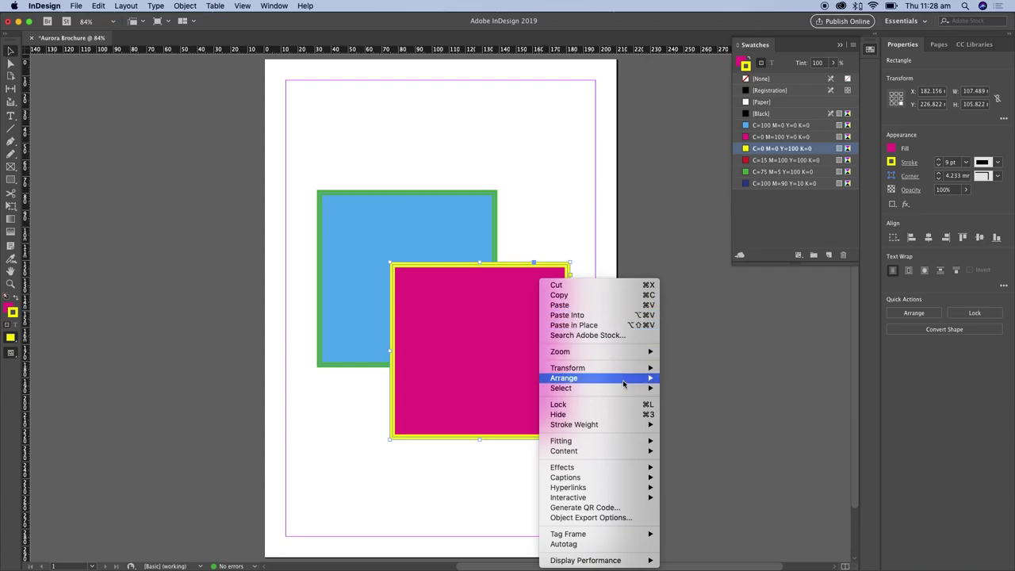
{"action": "mouse_move", "coordinate": [631, 378]}
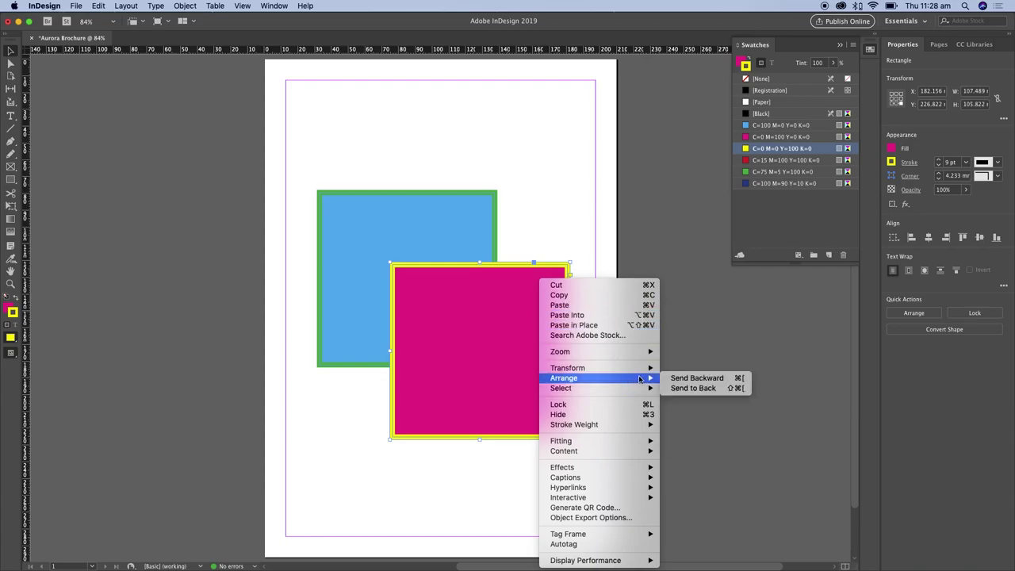
{"action": "left_click", "coordinate": [698, 388]}
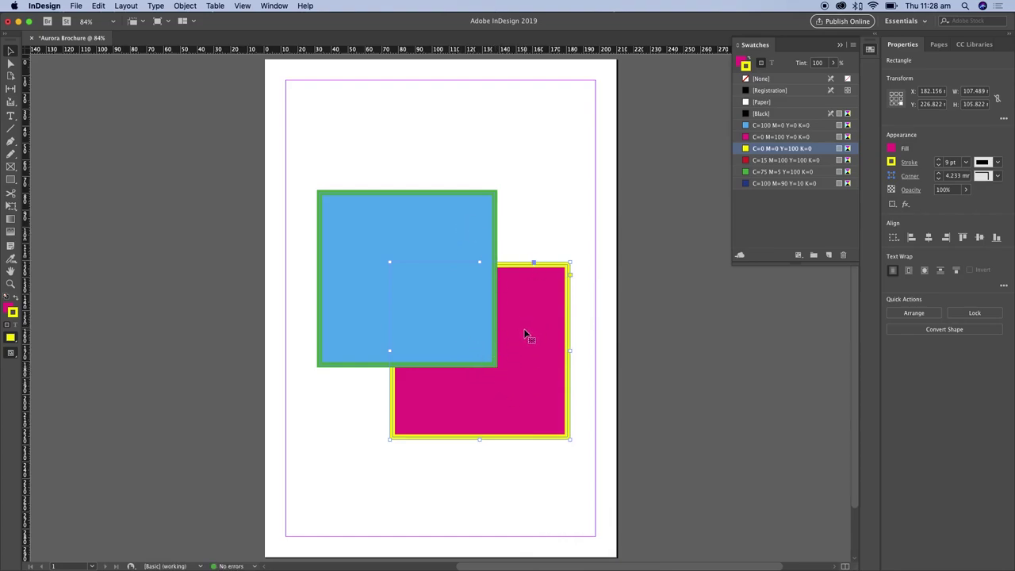
Paste two more rectangles, fill the lower one C=15 M=100 Y=100 K=0 and the other C=75 M=5 Y=100 K=0, and shift the red one right.
{"action": "key", "text": "super+v"}
{"action": "left_click_drag", "start_coordinate": [525, 333], "coordinate": [498, 430]}
{"action": "left_click", "coordinate": [785, 160]}
{"action": "left_click", "coordinate": [499, 261]}
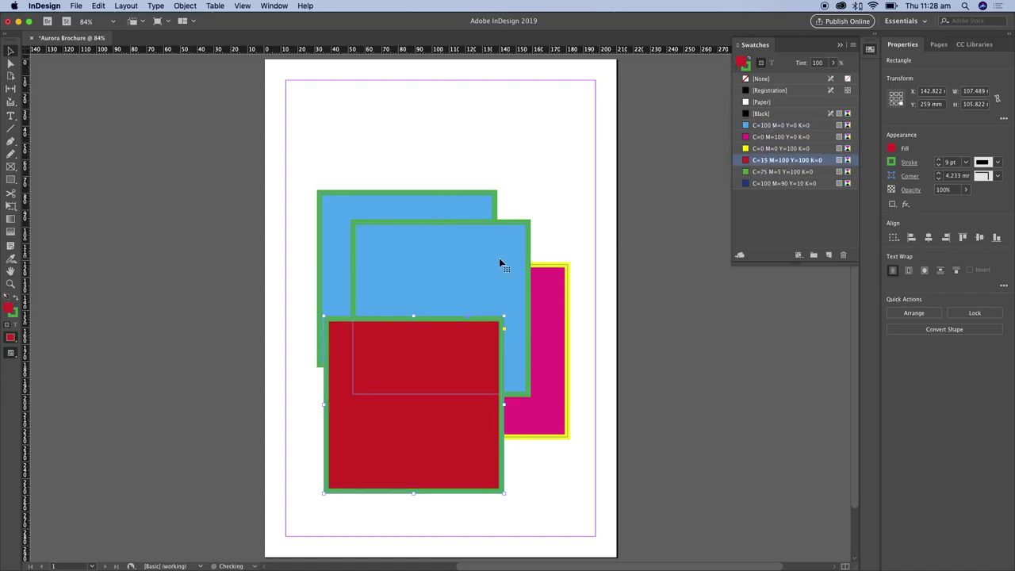
{"action": "left_click", "coordinate": [789, 172]}
{"action": "left_click", "coordinate": [465, 401]}
{"action": "left_click_drag", "start_coordinate": [465, 402], "coordinate": [515, 404]}
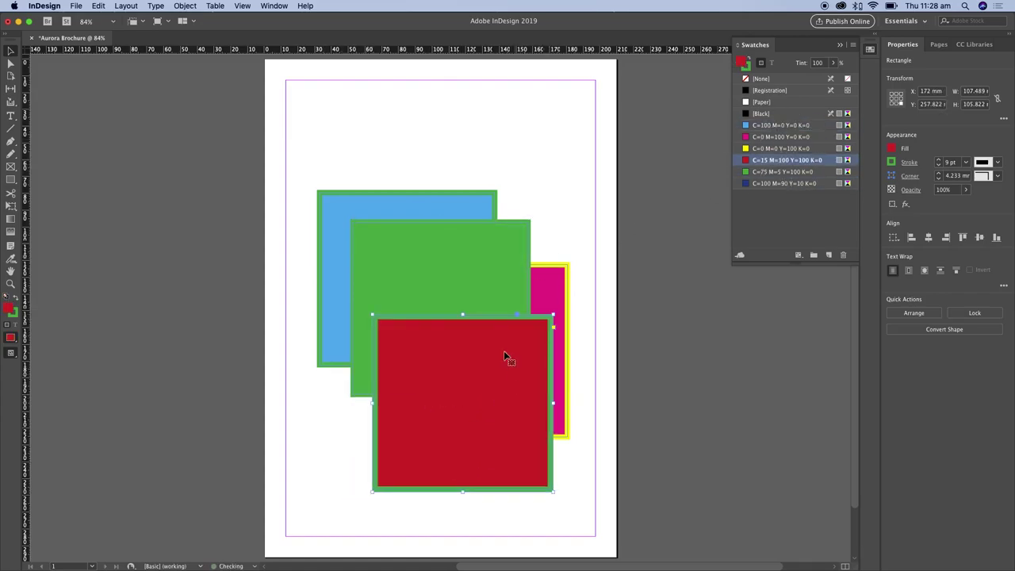
Send the red rectangle to the back of the whole stack and undo that change.
{"action": "right_click", "coordinate": [514, 424]}
{"action": "mouse_move", "coordinate": [605, 382]}
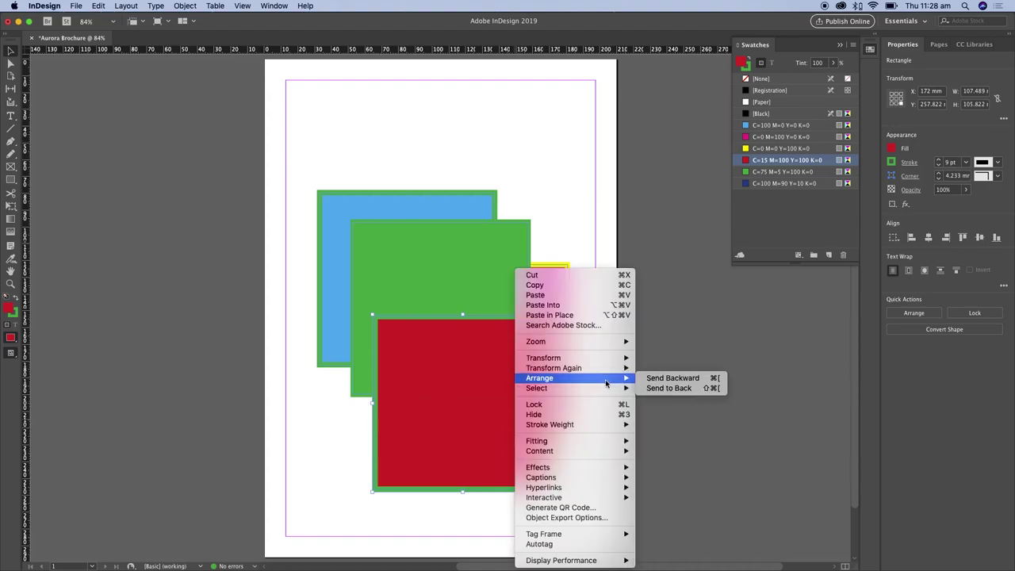
{"action": "left_click", "coordinate": [680, 387]}
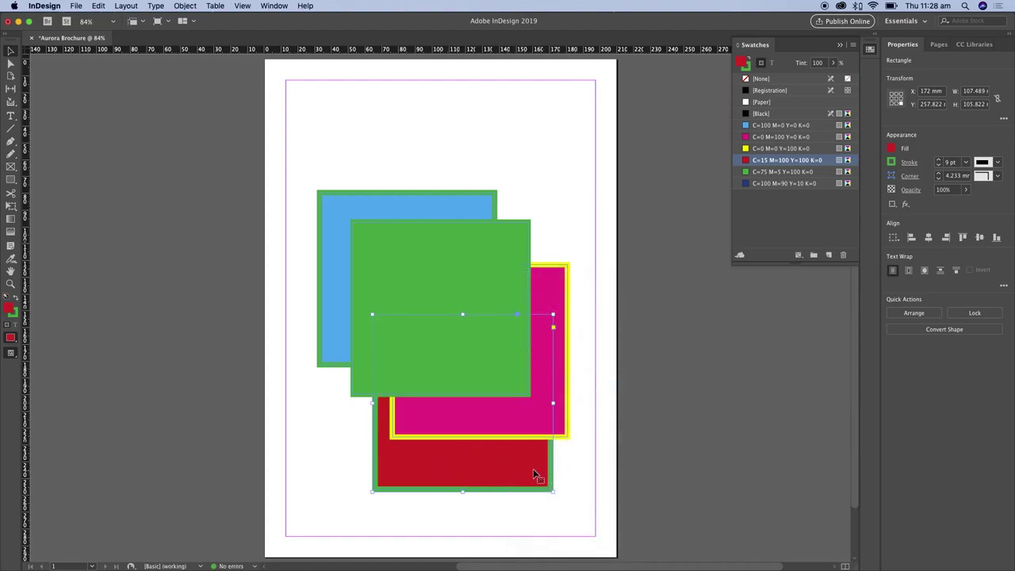
{"action": "key", "text": "super+z"}
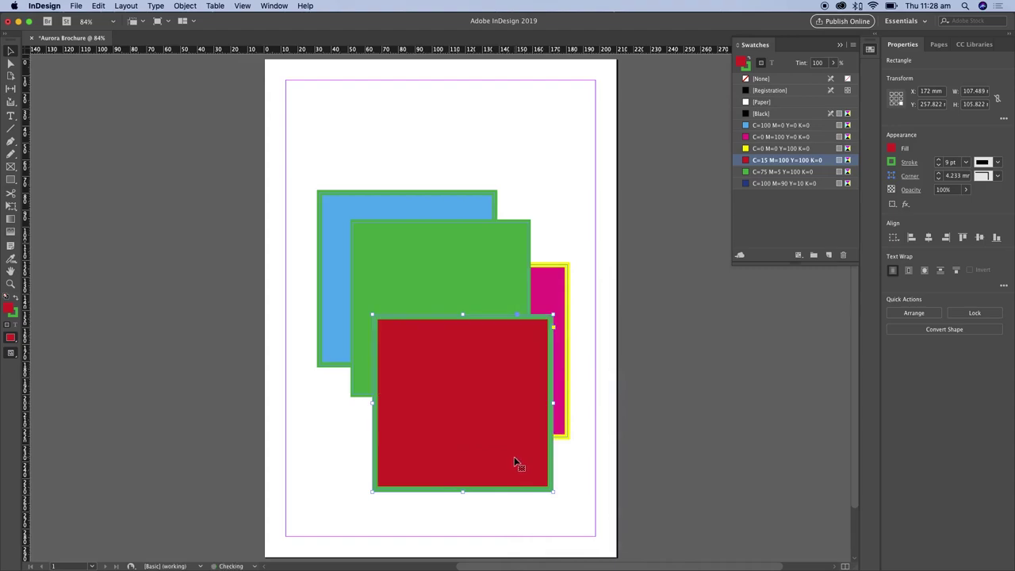
Move the red rectangle slightly up and right, and send it backward one level behind the green one.
{"action": "key", "text": "super+z"}
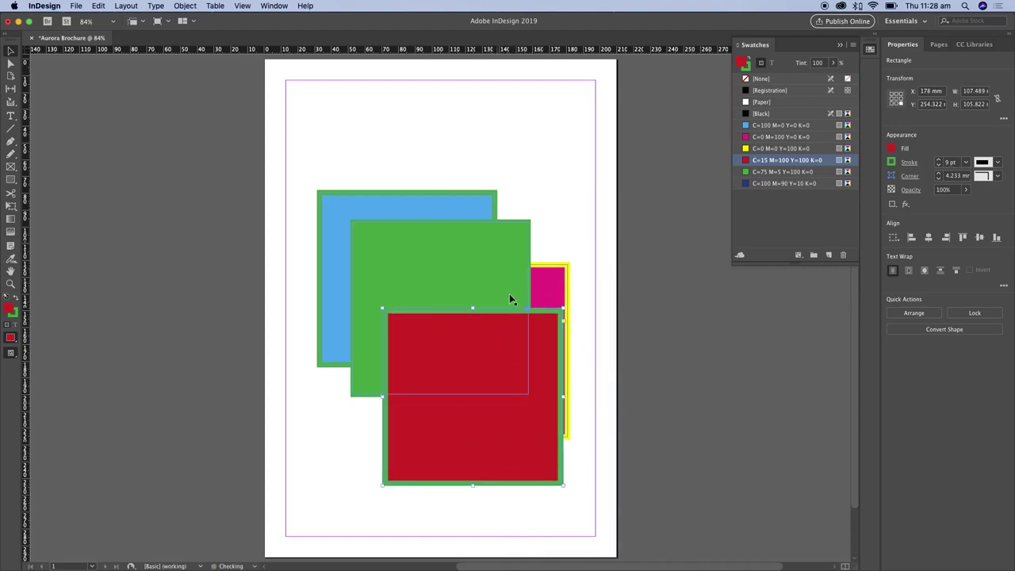
{"action": "right_click", "coordinate": [521, 432]}
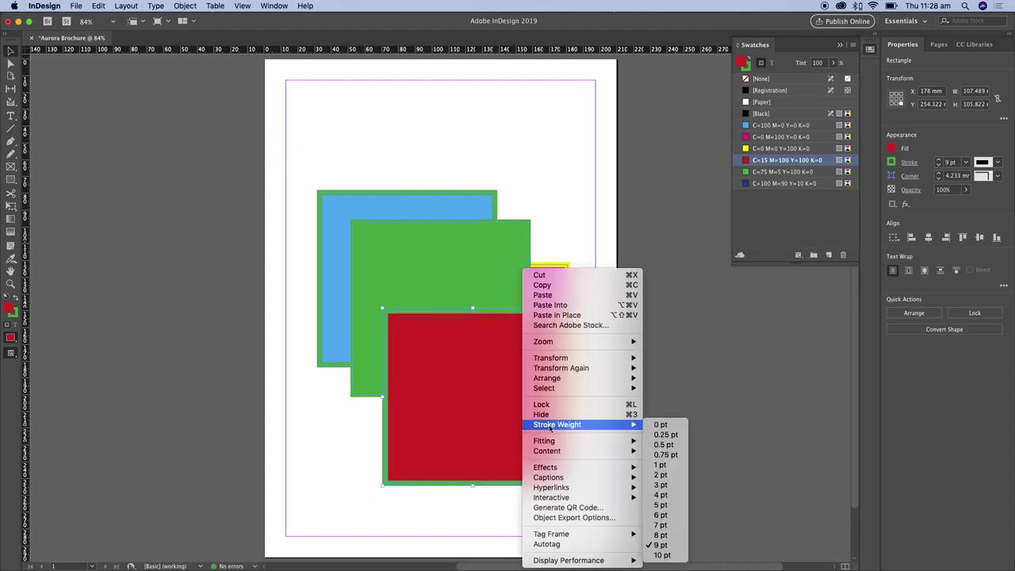
{"action": "mouse_move", "coordinate": [607, 383]}
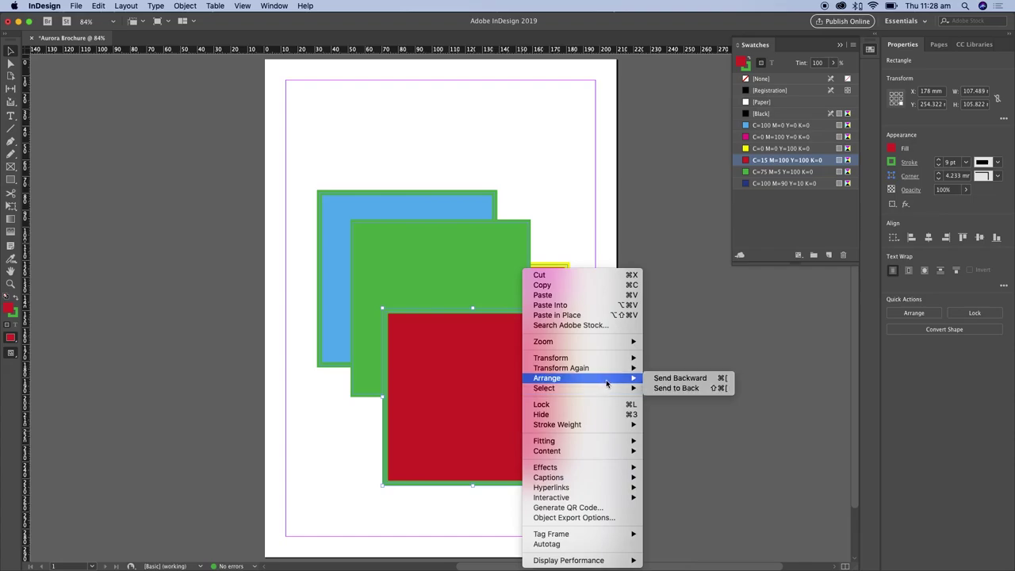
{"action": "left_click", "coordinate": [712, 380]}
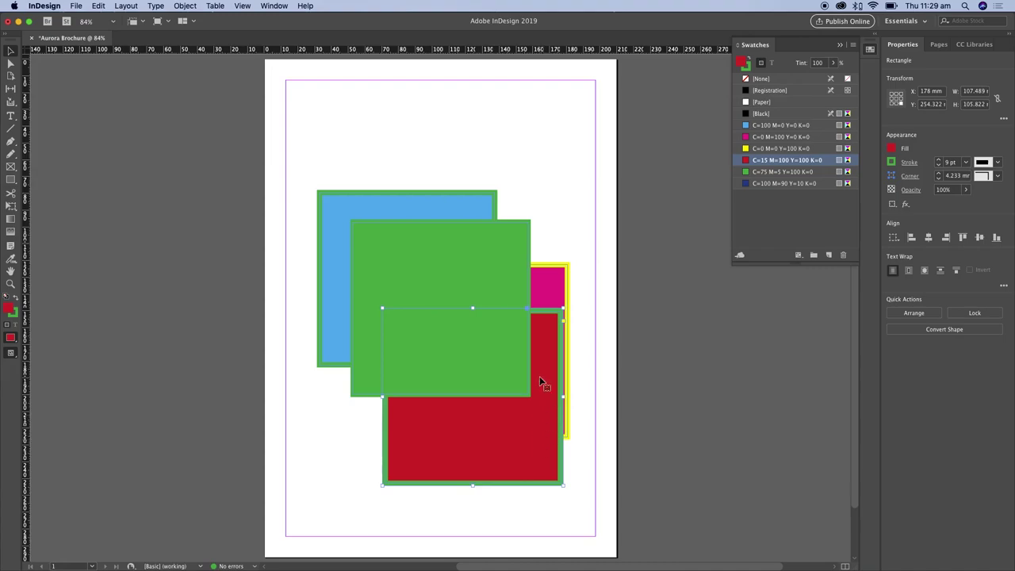
Remove the green, red and magenta rectangles, leaving only the blue one on the page.
{"action": "left_click", "coordinate": [511, 266]}
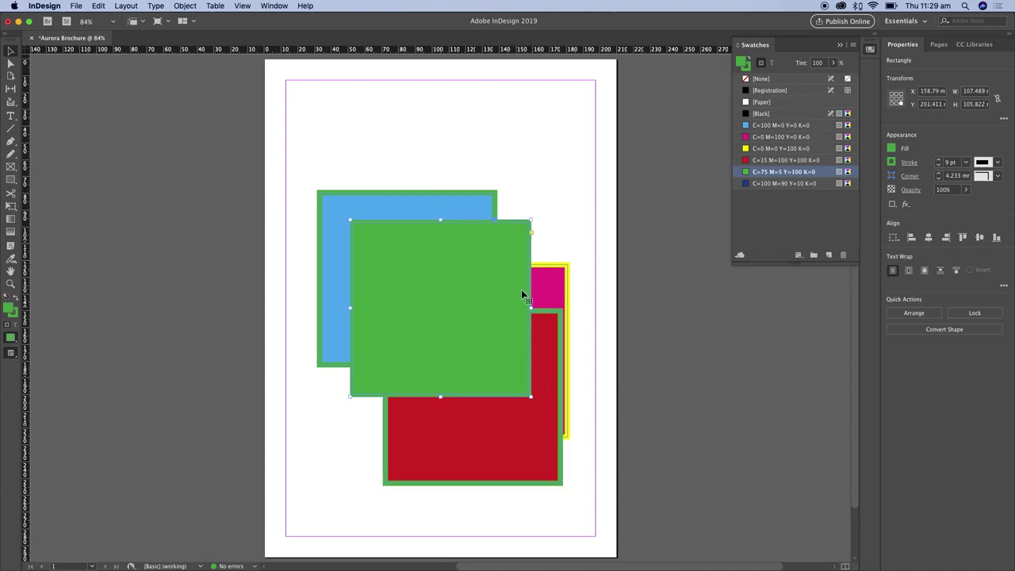
{"action": "key", "text": "super+z"}
{"action": "key", "text": "super+z"}
{"action": "key", "text": "super+z"}
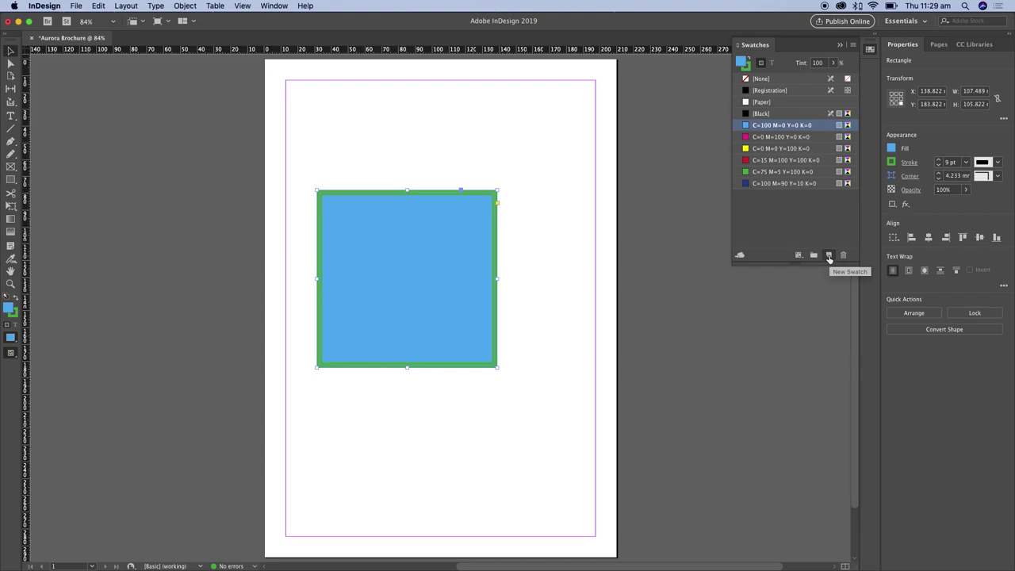
Create a new swatch from the blue fill and try mixing its colour to C=51 M=22 Y=30 K=15.
{"action": "left_click", "coordinate": [829, 255]}
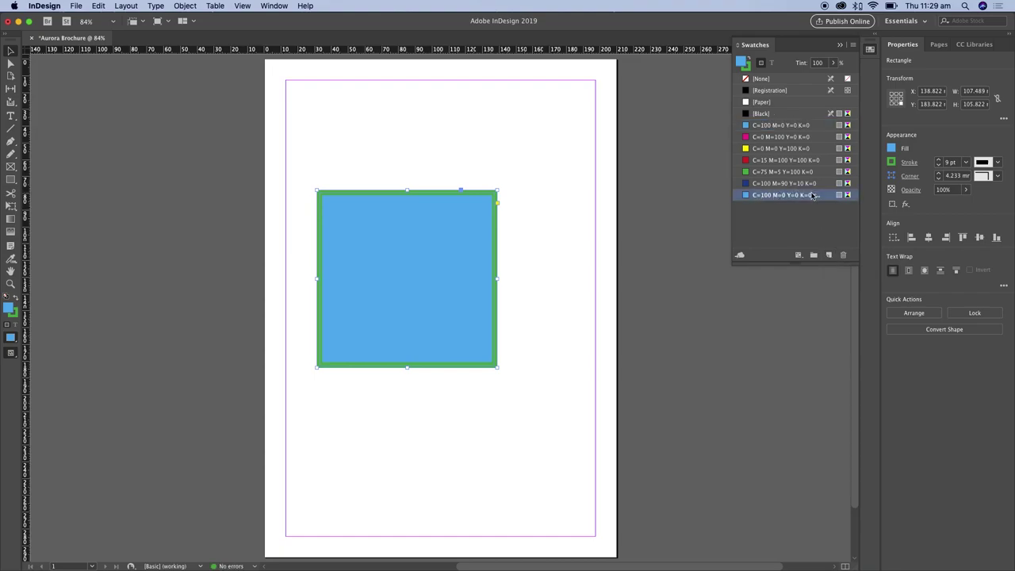
{"action": "double_click", "coordinate": [746, 197]}
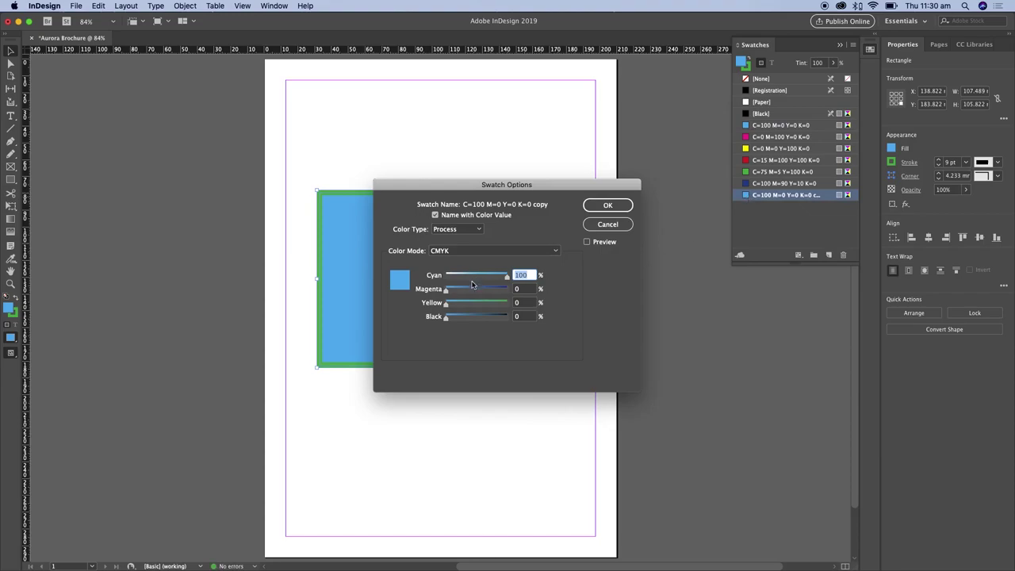
{"action": "left_click_drag", "start_coordinate": [450, 293], "coordinate": [494, 319]}
{"action": "left_click_drag", "start_coordinate": [506, 276], "coordinate": [477, 277]}
{"action": "left_click_drag", "start_coordinate": [487, 290], "coordinate": [454, 319]}
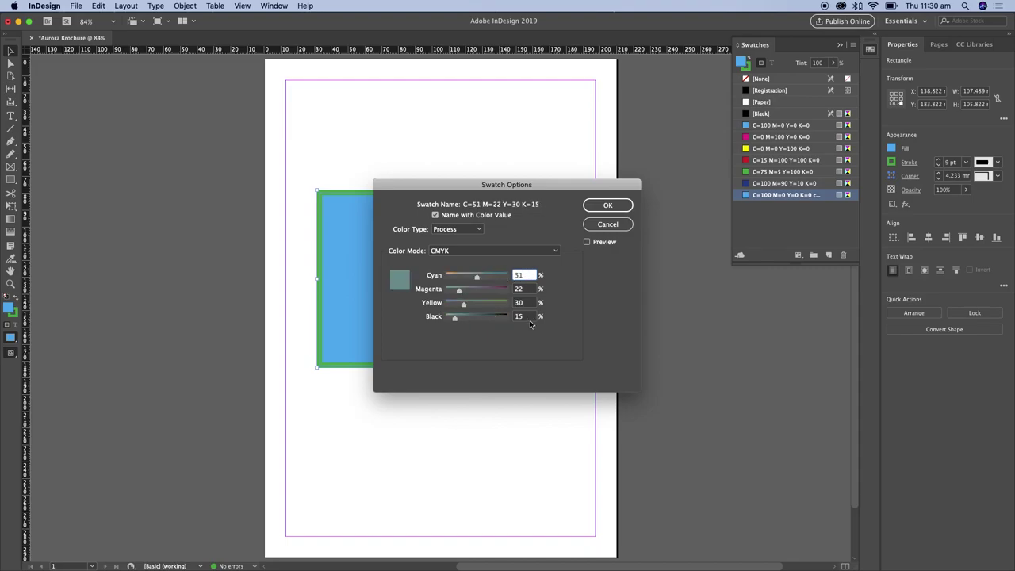
Try the RGB colour mode for the new swatch and discard the swatch edits.
{"action": "left_click", "coordinate": [556, 251]}
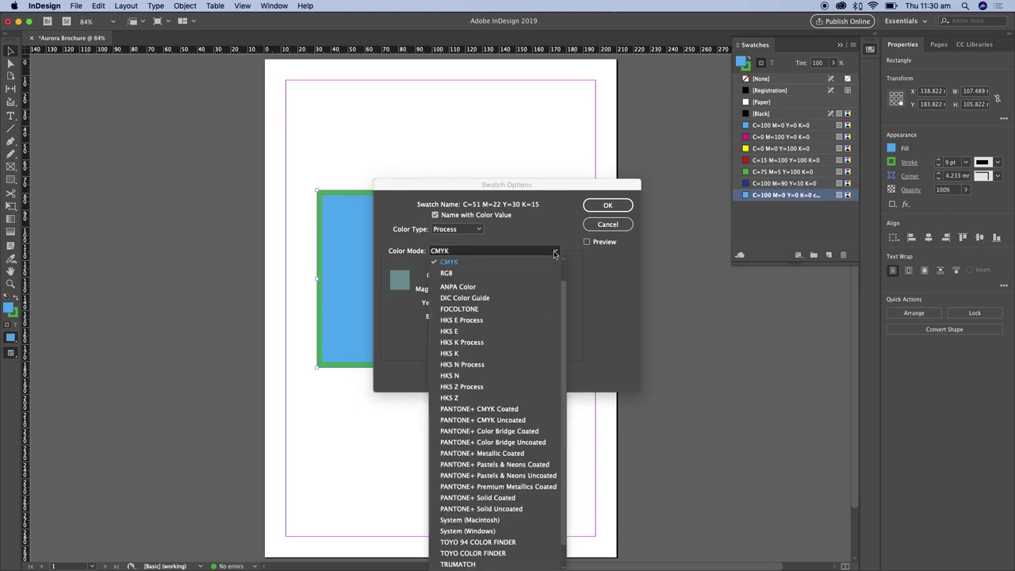
{"action": "left_click", "coordinate": [543, 273]}
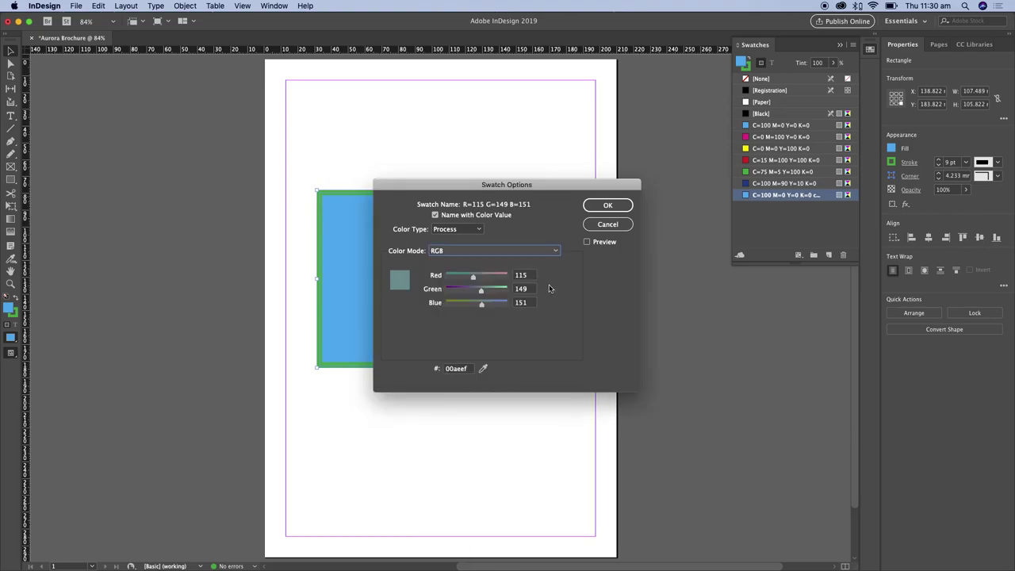
{"action": "left_click", "coordinate": [608, 225]}
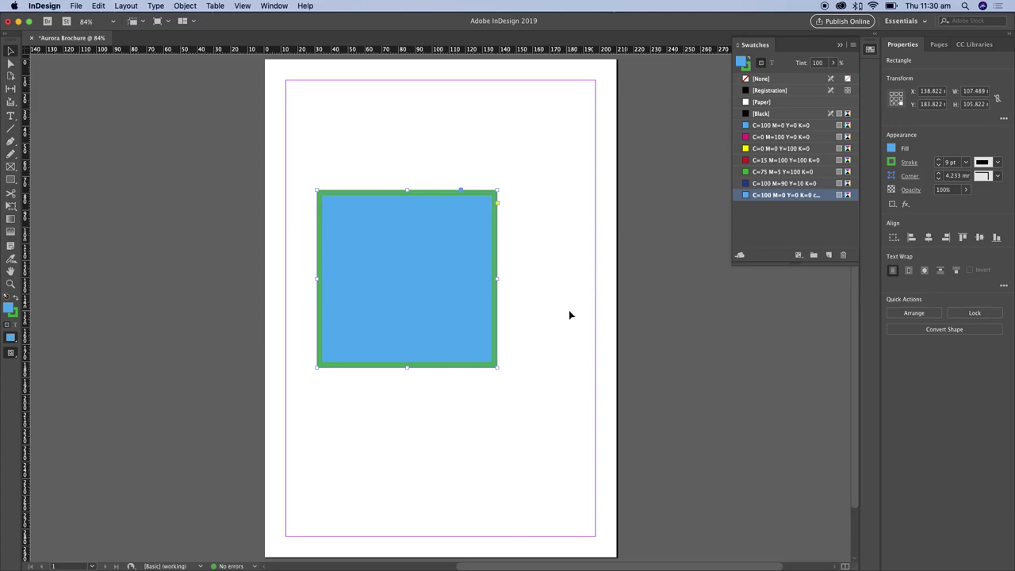
Delete the blue rectangle and save the document as Aurora Brochure in the 2019 - Indesign Assets folder.
{"action": "key", "text": "Delete"}
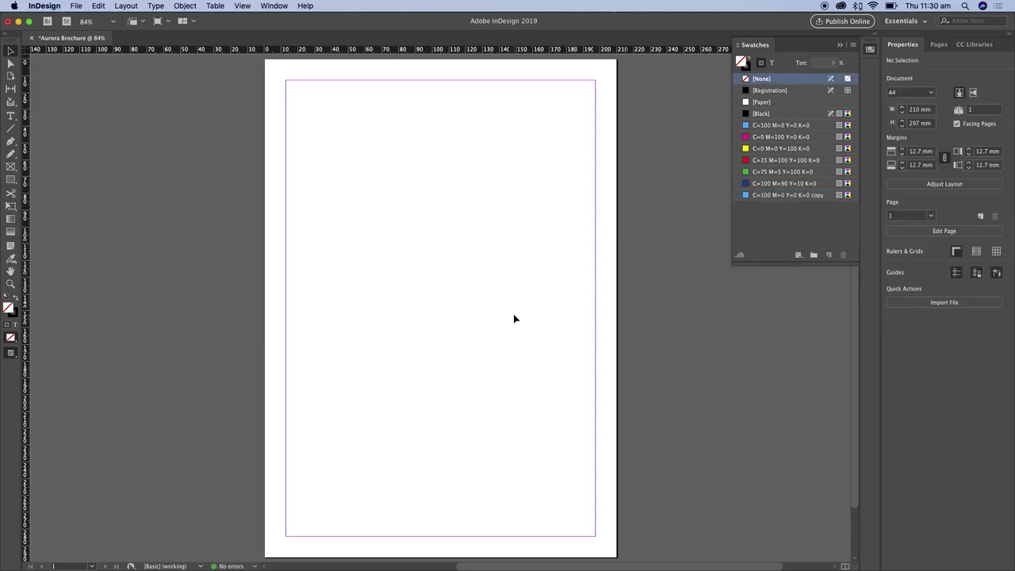
{"action": "left_click", "coordinate": [78, 6]}
{"action": "left_click", "coordinate": [125, 76]}
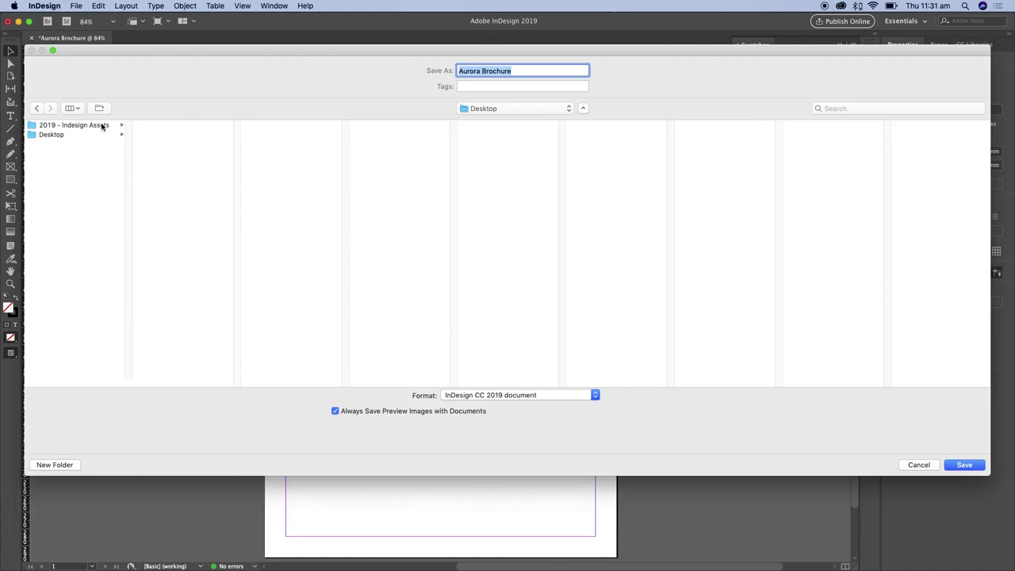
{"action": "left_click", "coordinate": [102, 126]}
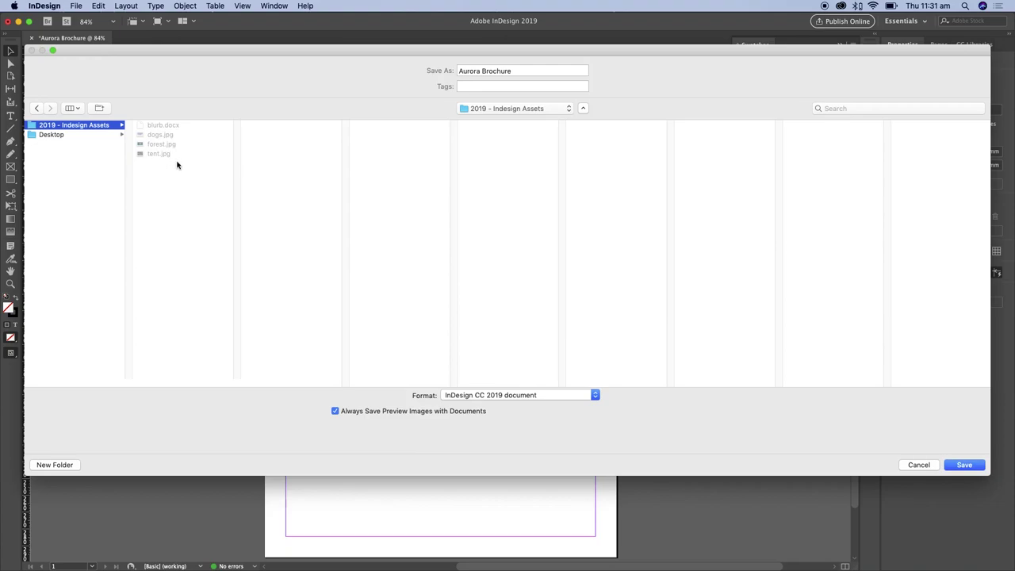
{"action": "left_click", "coordinate": [520, 70]}
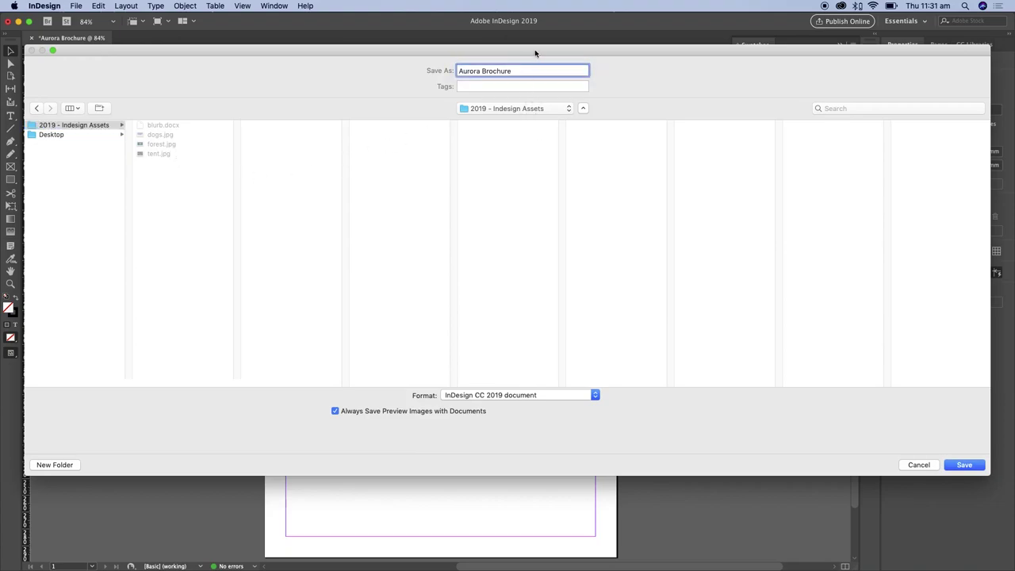
{"action": "left_click", "coordinate": [963, 465]}
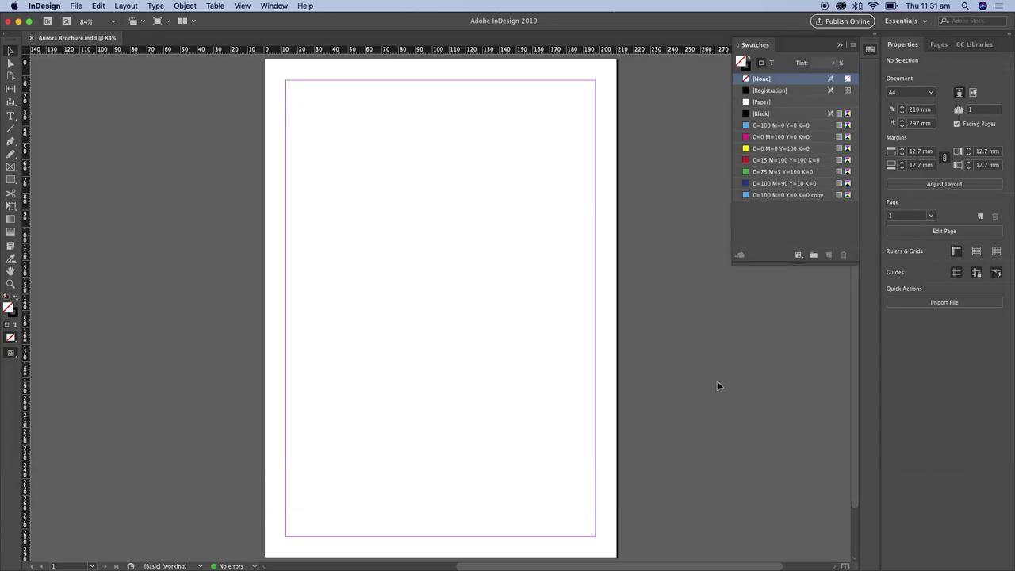
Draw an empty rectangular frame about 132 × 112.5 mm near the middle of the page.
{"action": "left_click", "coordinate": [11, 167]}
{"action": "left_click_drag", "start_coordinate": [345, 203], "coordinate": [567, 391]}
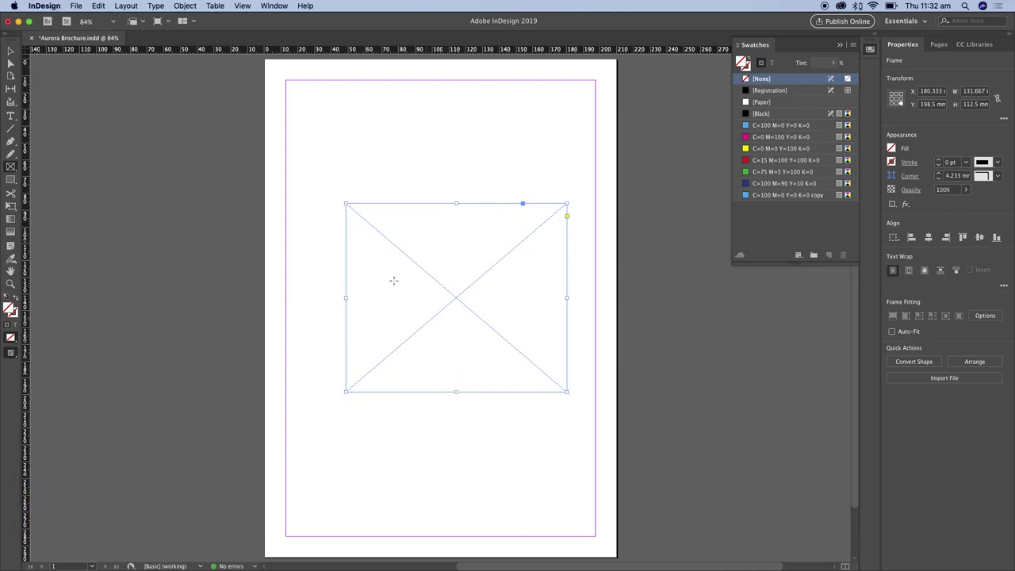
{"action": "left_click", "coordinate": [11, 51]}
{"action": "left_click", "coordinate": [400, 448]}
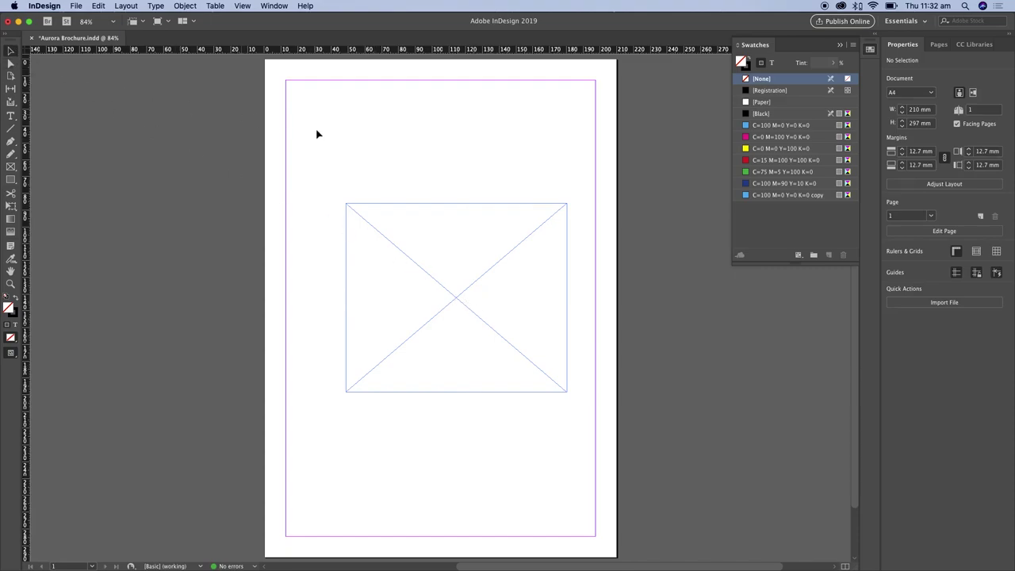
Place dogs.jpg into the empty frame and postpone the Content-Aware Fit tip.
{"action": "left_click", "coordinate": [550, 218]}
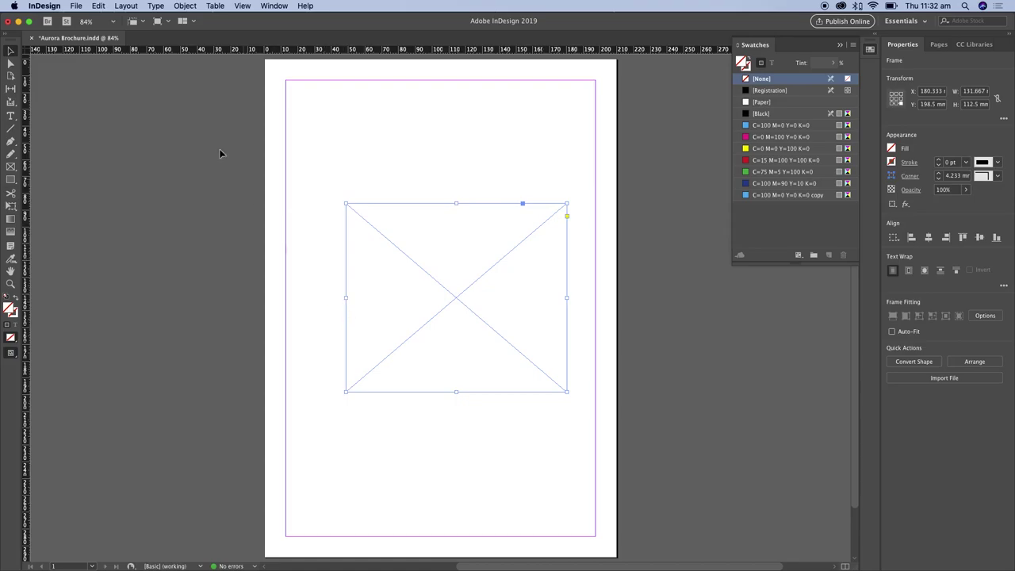
{"action": "left_click", "coordinate": [75, 6]}
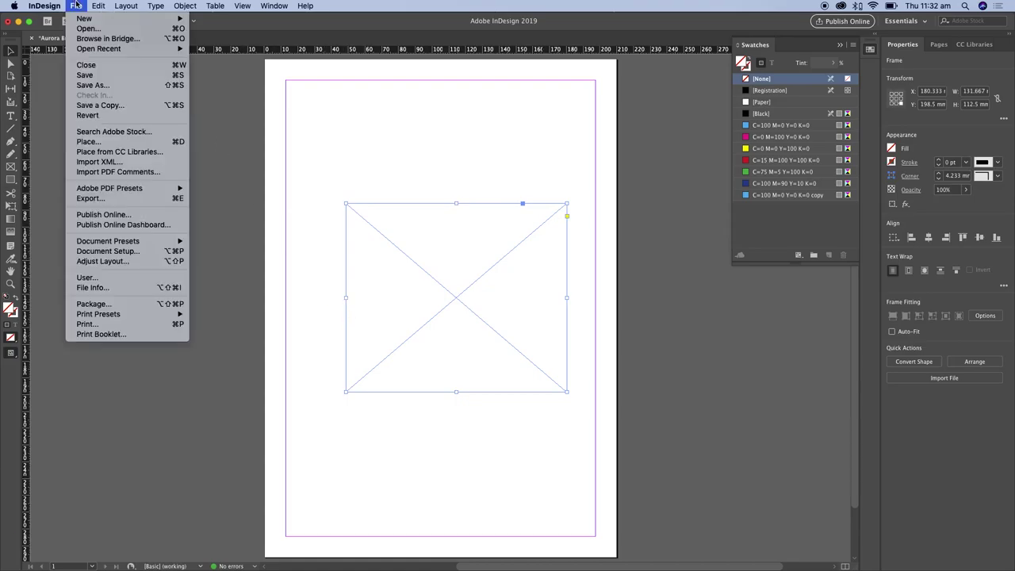
{"action": "left_click", "coordinate": [128, 141]}
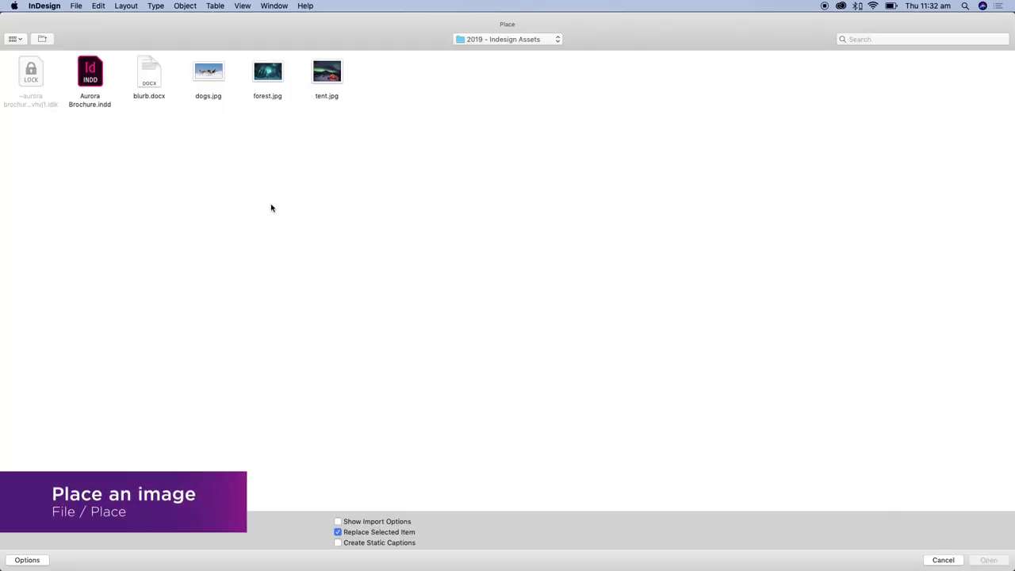
{"action": "left_click", "coordinate": [219, 79]}
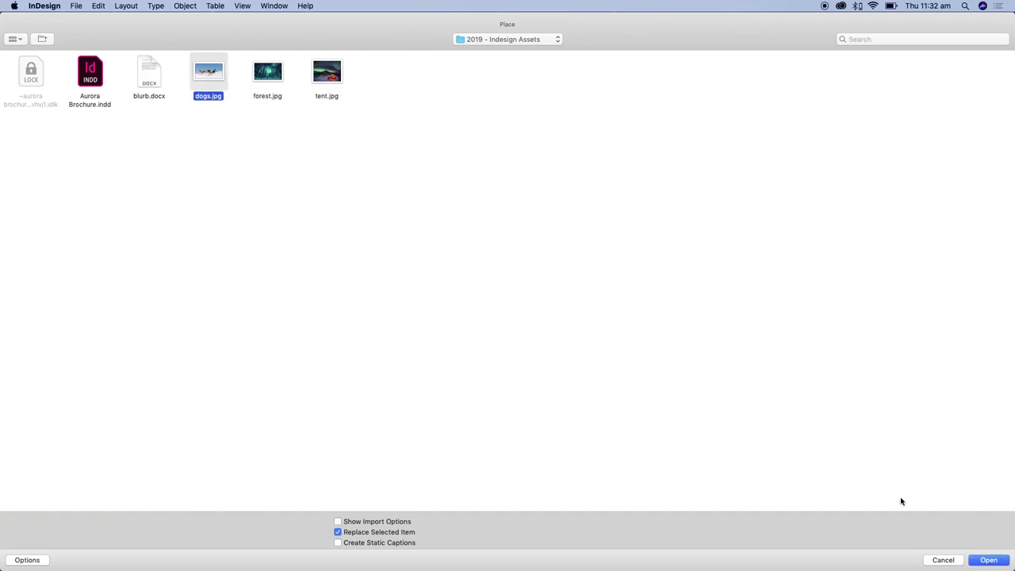
{"action": "left_click", "coordinate": [989, 560]}
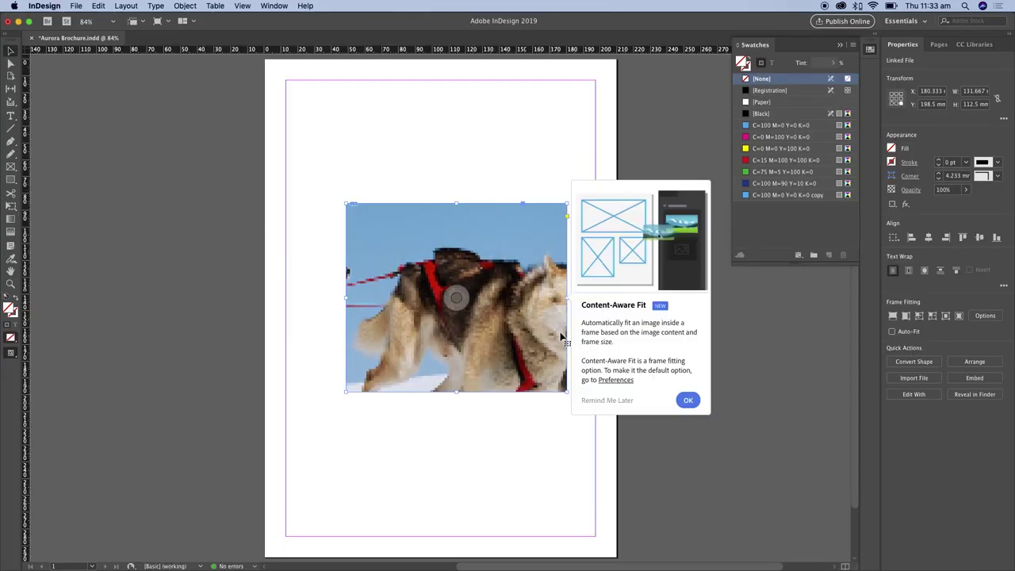
{"action": "left_click", "coordinate": [618, 401]}
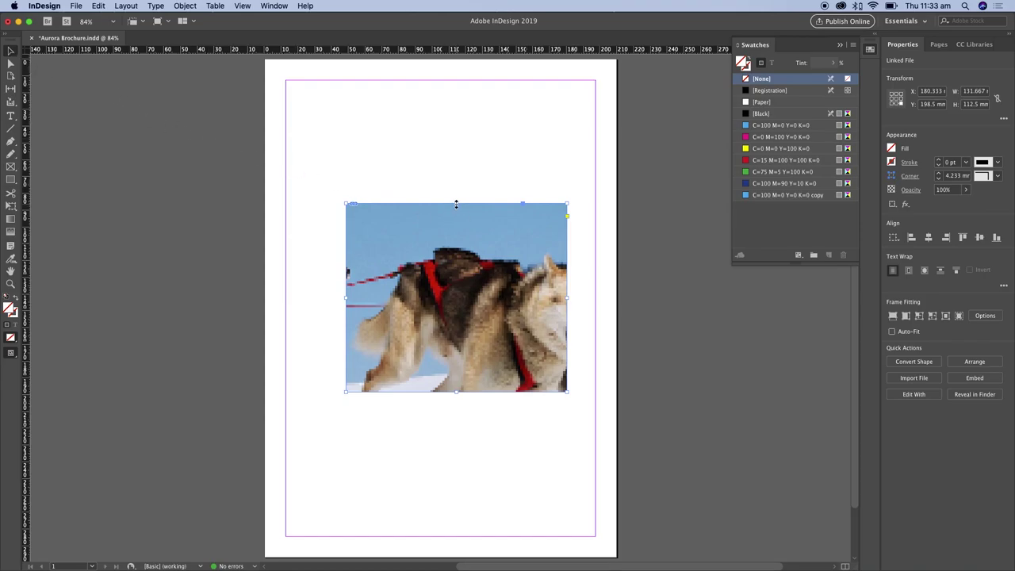
Resize the dog image's frame without scaling the photo so it spans the 210 mm page width at about 125 mm high.
{"action": "left_click_drag", "start_coordinate": [456, 204], "coordinate": [458, 175]}
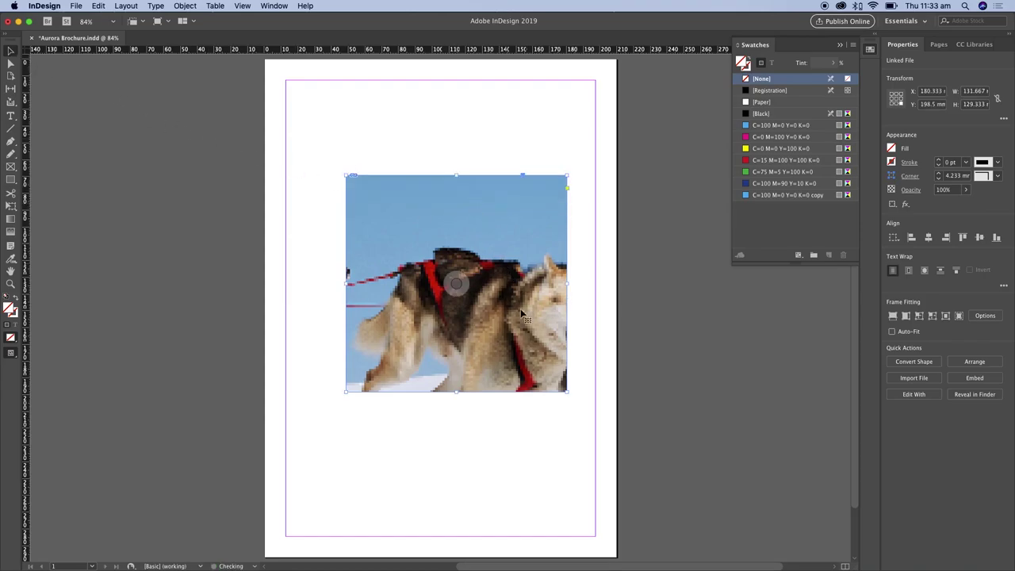
{"action": "left_click_drag", "start_coordinate": [456, 391], "coordinate": [458, 465]}
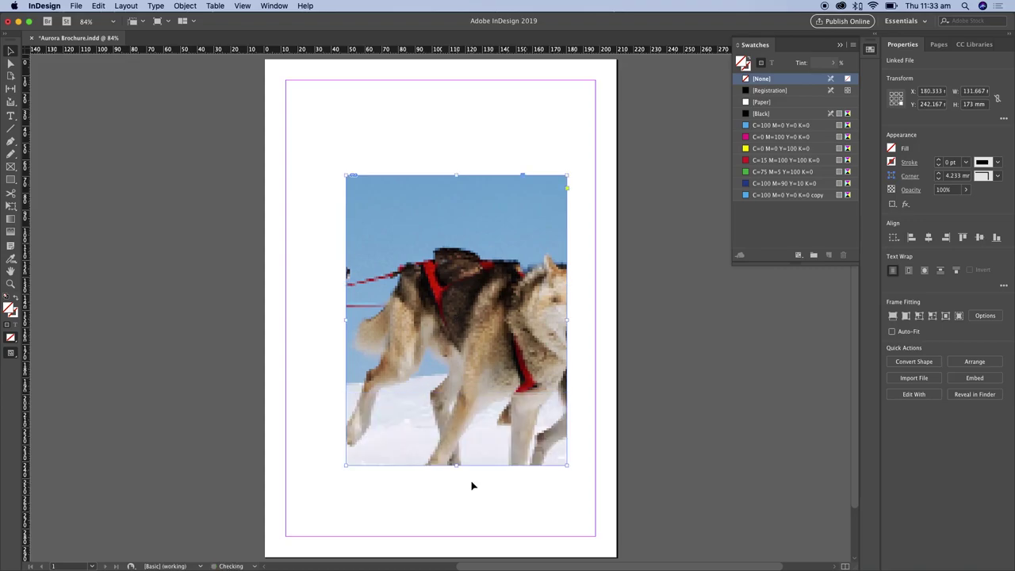
{"action": "mouse_move", "coordinate": [567, 320]}
{"action": "left_mouse_down"}
{"action": "mouse_move", "coordinate": [528, 325]}
{"action": "mouse_move", "coordinate": [566, 321]}
{"action": "left_mouse_up"}
{"action": "left_click_drag", "start_coordinate": [346, 321], "coordinate": [318, 320]}
{"action": "left_click_drag", "start_coordinate": [442, 174], "coordinate": [442, 213]}
{"action": "left_click_drag", "start_coordinate": [442, 465], "coordinate": [442, 423]}
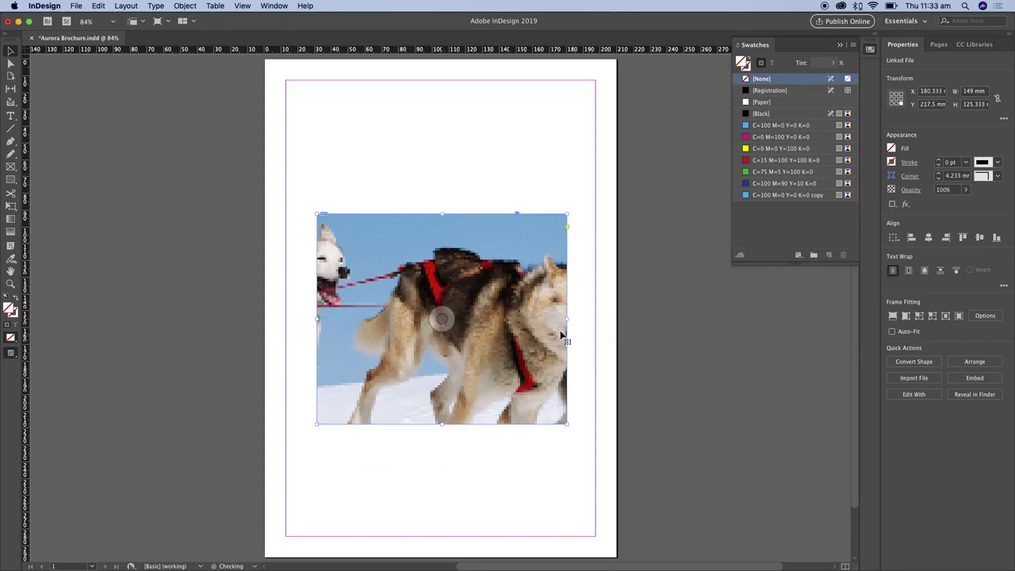
{"action": "left_click_drag", "start_coordinate": [567, 319], "coordinate": [616, 318]}
{"action": "left_click_drag", "start_coordinate": [317, 325], "coordinate": [265, 330]}
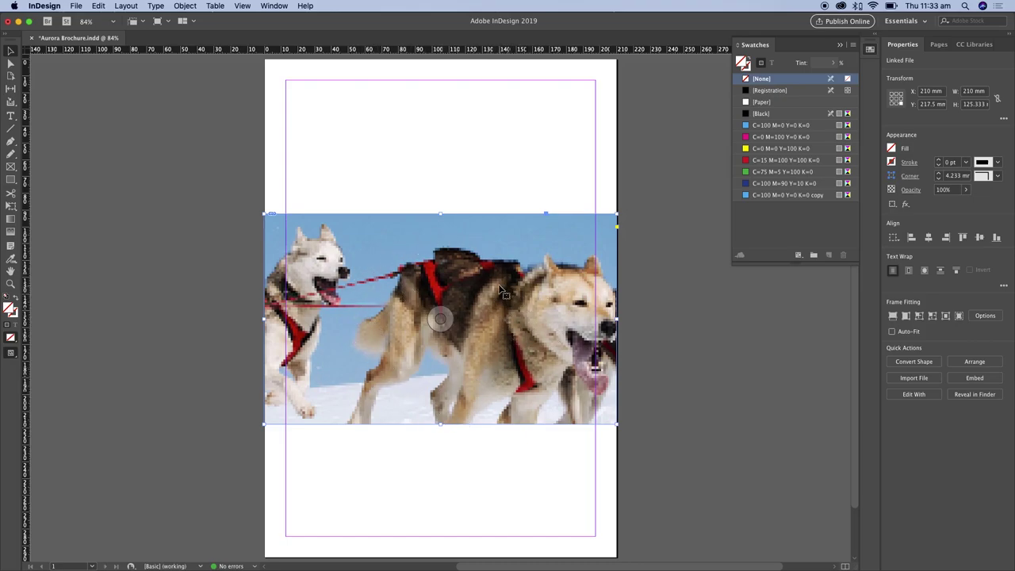
Set the dog image's display performance to High Quality Display.
{"action": "right_click", "coordinate": [542, 318]}
{"action": "mouse_move", "coordinate": [643, 535]}
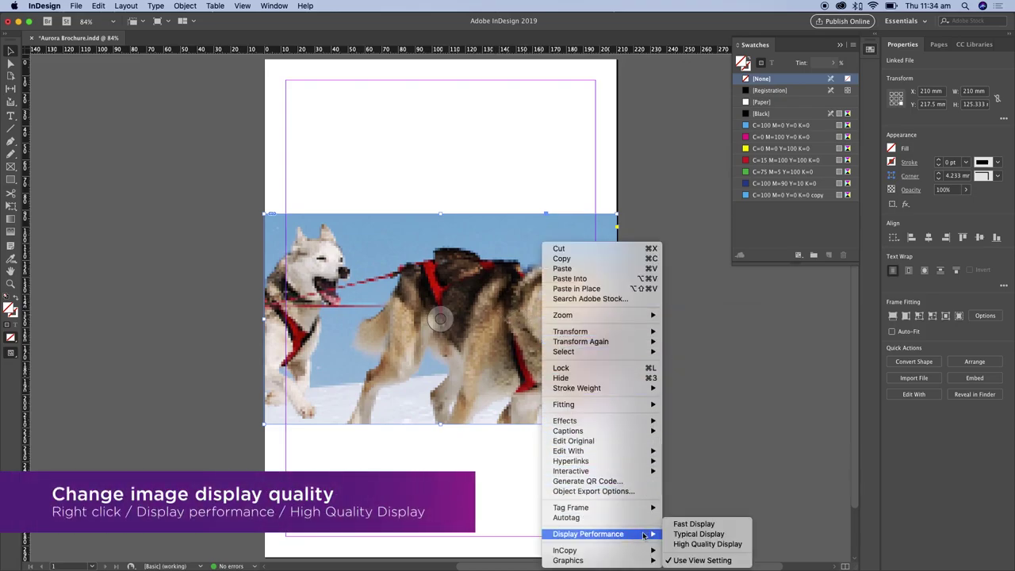
{"action": "left_click", "coordinate": [684, 545]}
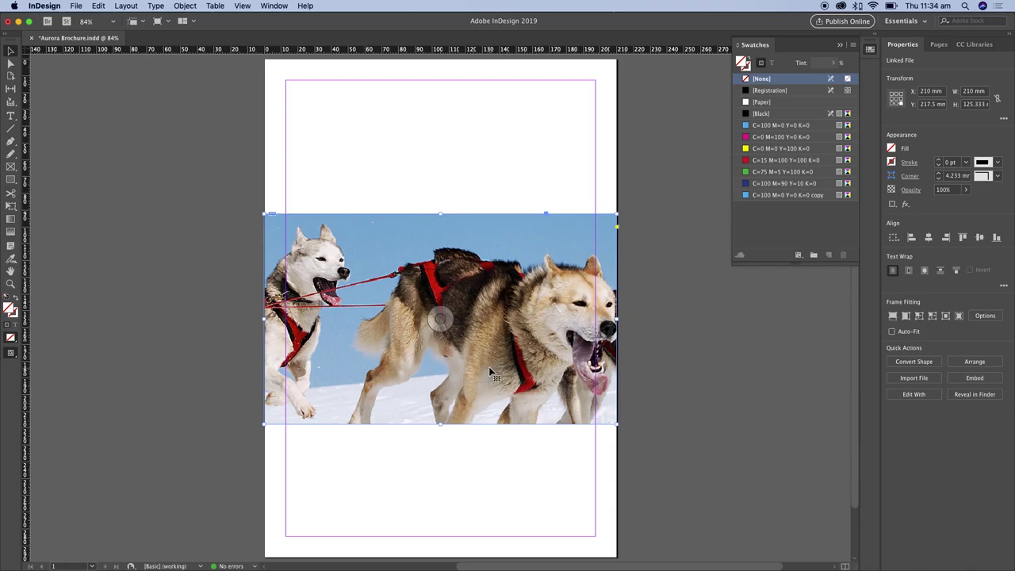
Slide the dog photo sideways inside its frame to show the white-faced dog at the back of the team.
{"action": "key", "text": "super+z"}
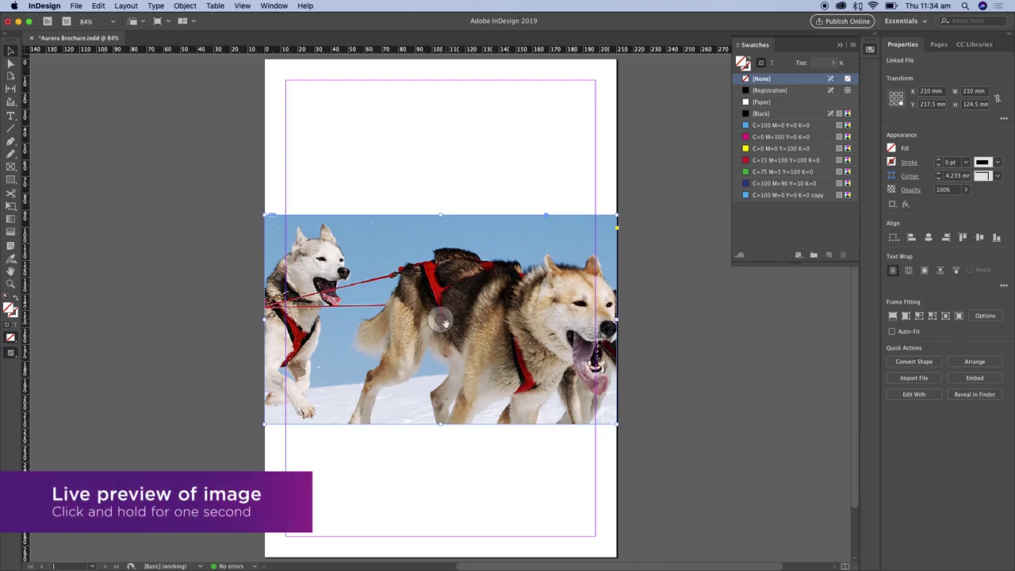
{"action": "left_click_drag", "start_coordinate": [443, 321], "coordinate": [254, 317]}
{"action": "left_click_drag", "start_coordinate": [442, 320], "coordinate": [848, 316]}
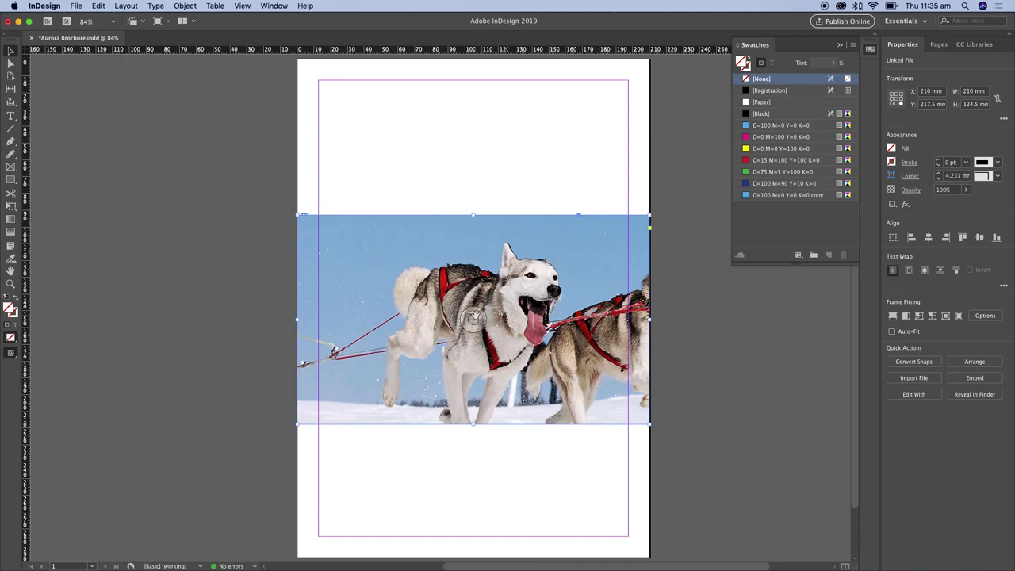
Select the photo inside the frame and shift it left and slightly down to show the two leading dogs.
{"action": "double_click", "coordinate": [559, 366]}
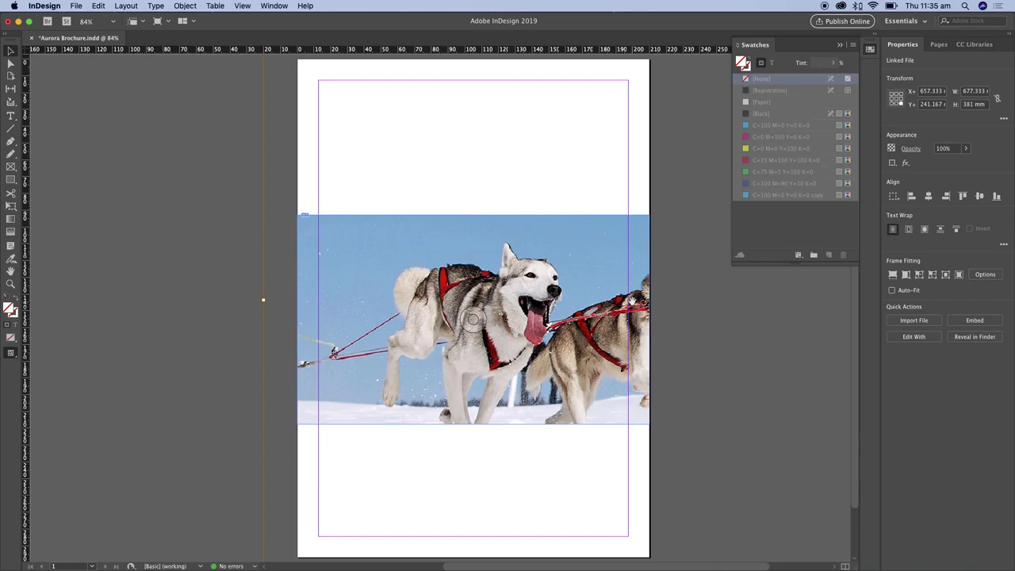
{"action": "key", "text": "super+minus"}
{"action": "key", "text": "super+minus"}
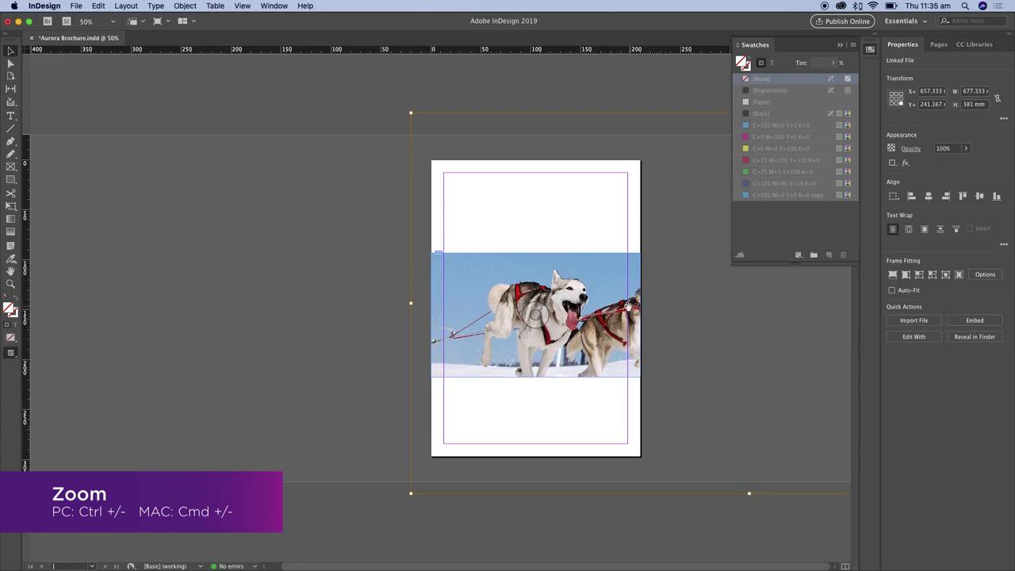
{"action": "scroll", "coordinate": [623, 325], "scroll_direction": "up", "scroll_amount": 2}
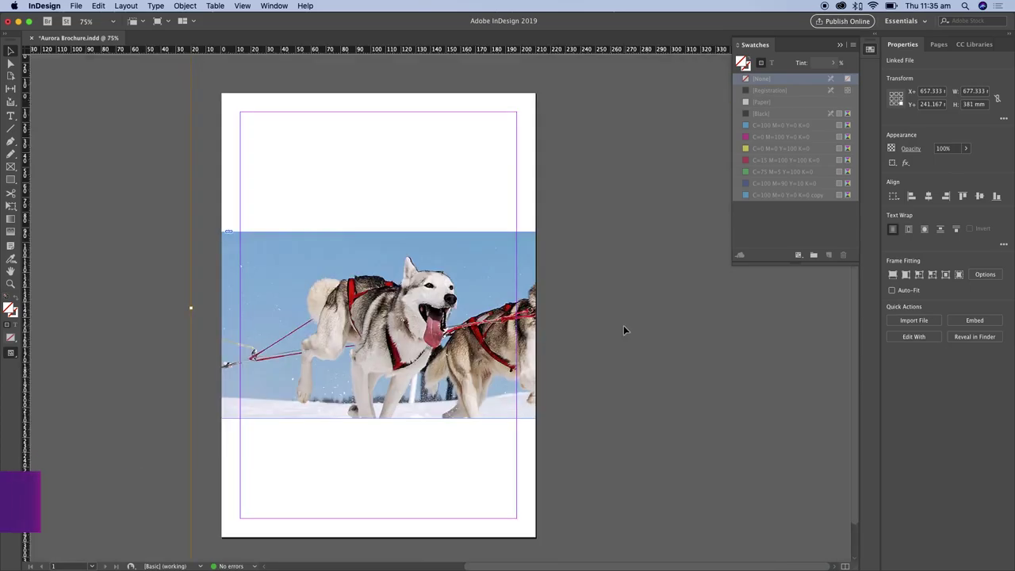
{"action": "scroll", "coordinate": [623, 329], "scroll_direction": "down", "scroll_amount": 2}
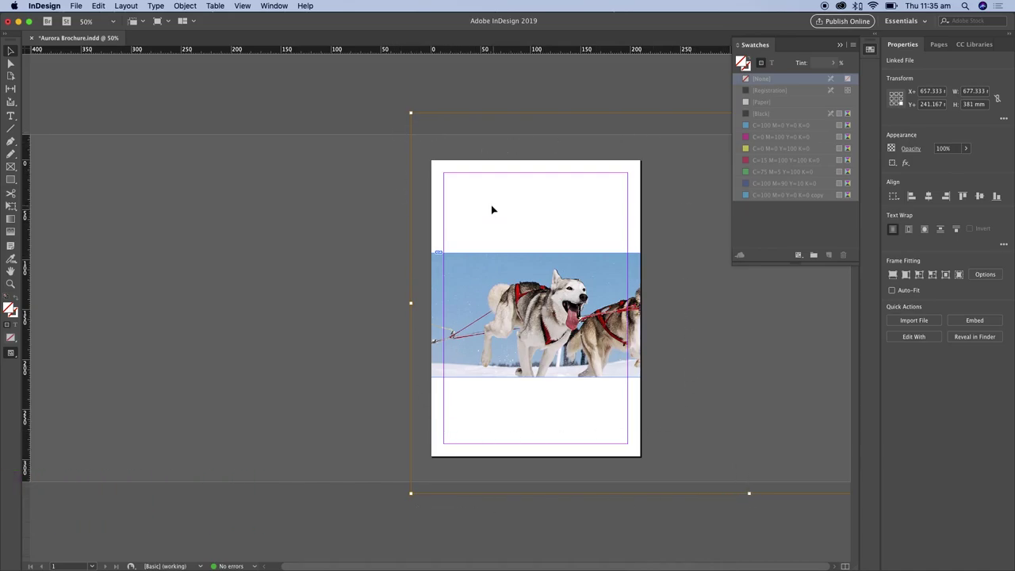
{"action": "left_click_drag", "start_coordinate": [592, 331], "coordinate": [444, 336]}
{"action": "mouse_move", "coordinate": [530, 339]}
{"action": "left_mouse_down"}
{"action": "mouse_move", "coordinate": [511, 339]}
{"action": "mouse_move", "coordinate": [521, 353]}
{"action": "left_mouse_up"}
{"action": "left_click_drag", "start_coordinate": [598, 351], "coordinate": [552, 356]}
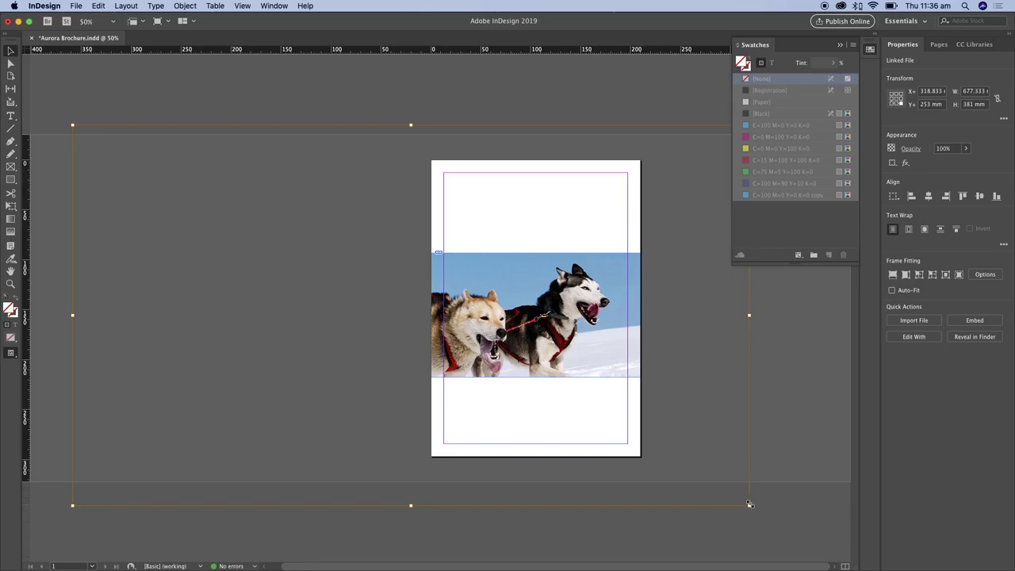
Scale the photo proportionally to about 233 × 131 mm and position it to fill the frame with the whole dog team.
{"action": "left_click_drag", "start_coordinate": [749, 505], "coordinate": [761, 359]}
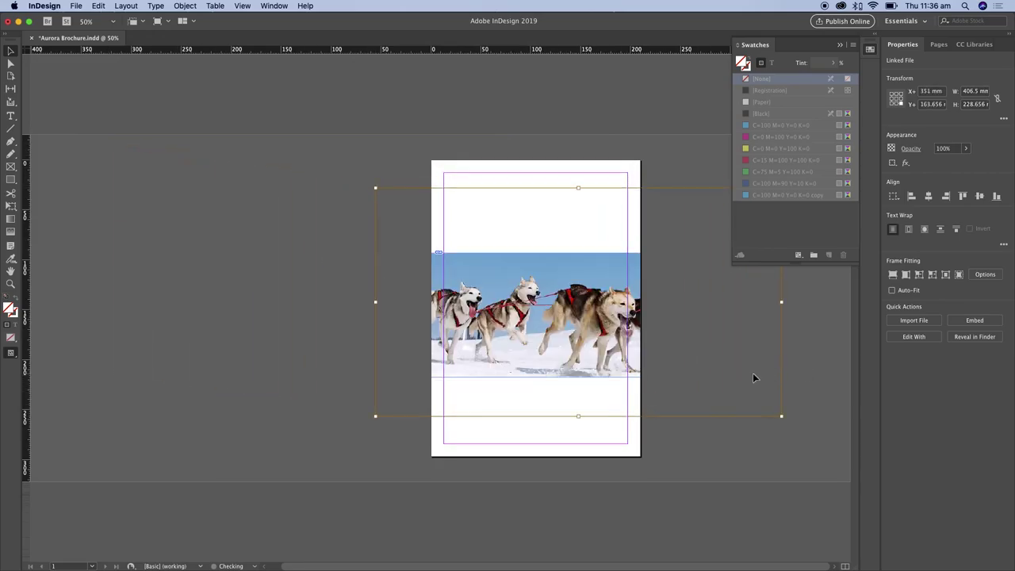
{"action": "left_click_drag", "start_coordinate": [781, 415], "coordinate": [649, 341]}
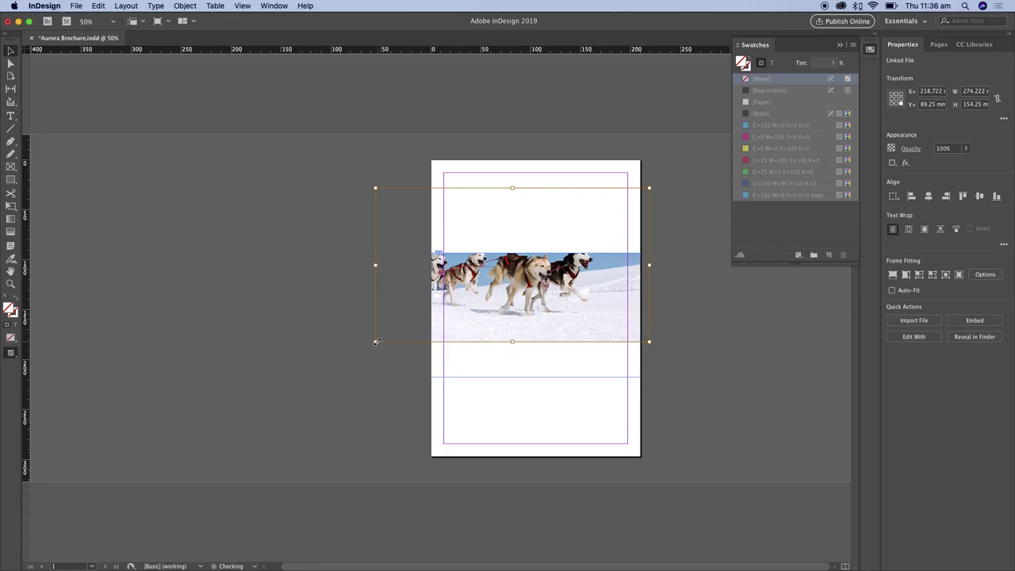
{"action": "left_click_drag", "start_coordinate": [375, 341], "coordinate": [426, 312]}
{"action": "left_click_drag", "start_coordinate": [599, 279], "coordinate": [622, 358]}
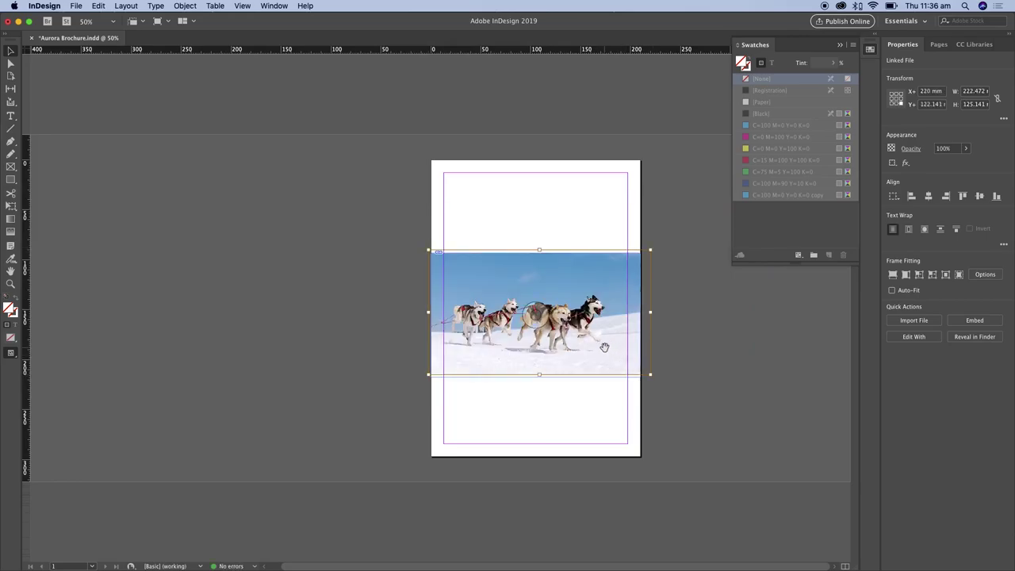
{"action": "key", "text": "super+shift+period"}
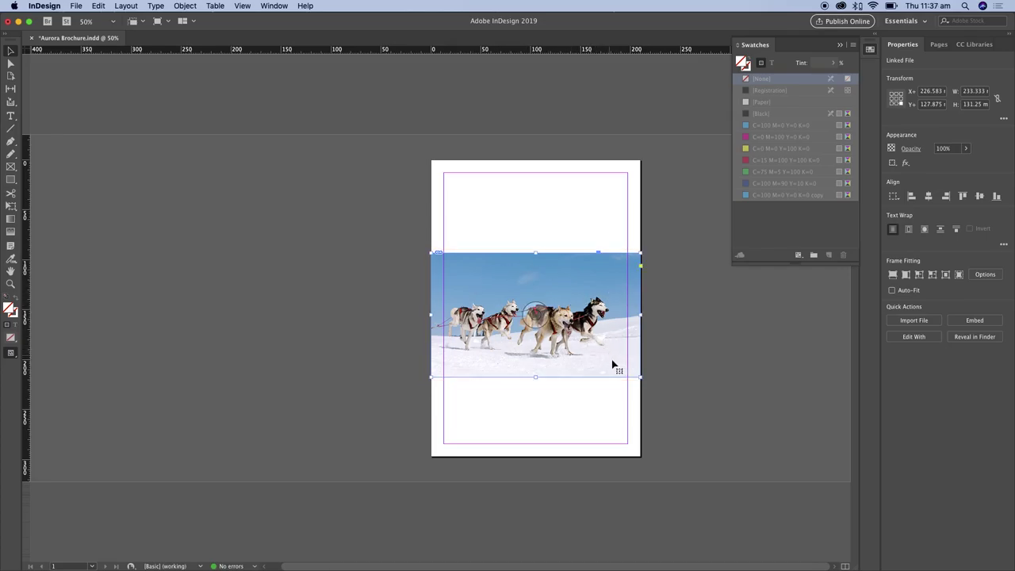
Crop the image frame at its upper and lower edges to about 86 mm high, keeping the full page width.
{"action": "left_click", "coordinate": [641, 253]}
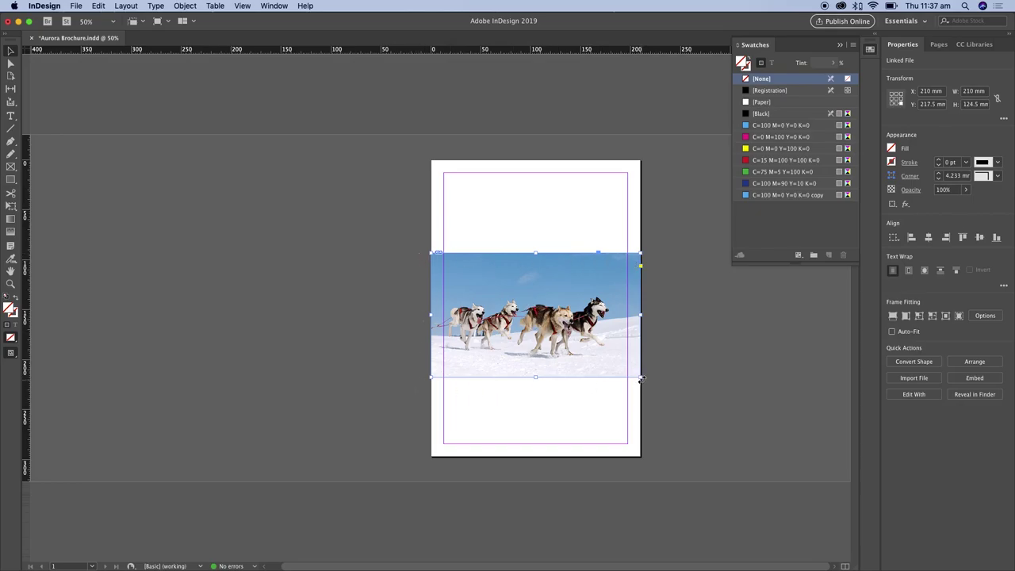
{"action": "key", "text": "super+equal"}
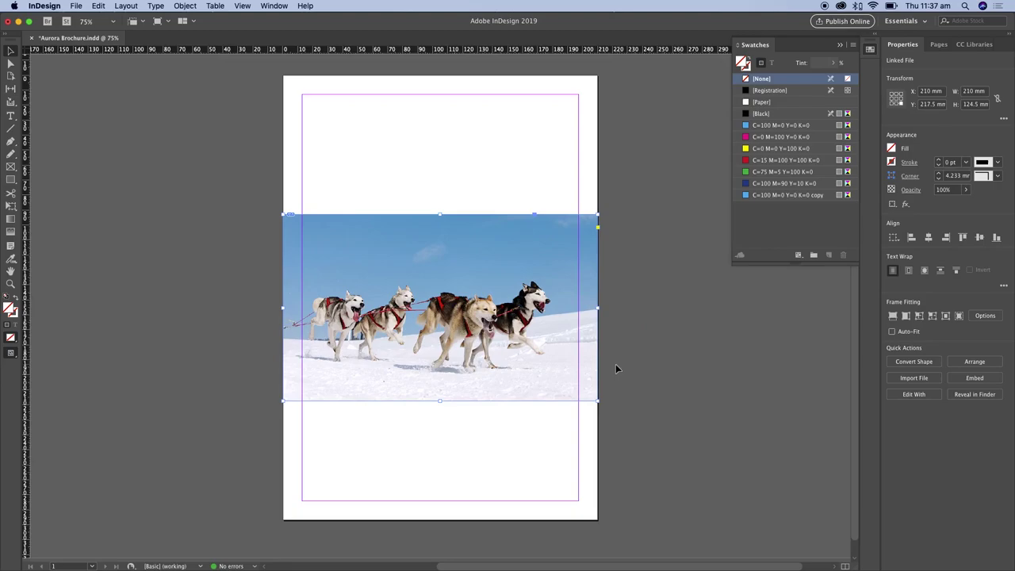
{"action": "left_click_drag", "start_coordinate": [440, 214], "coordinate": [441, 257]}
{"action": "left_click_drag", "start_coordinate": [441, 401], "coordinate": [441, 386]}
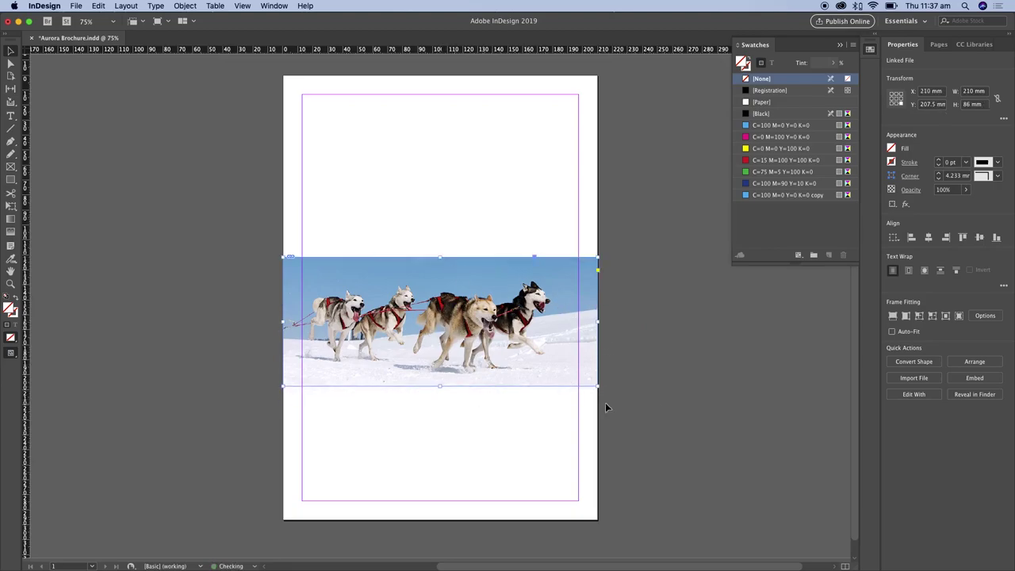
{"action": "left_click", "coordinate": [723, 361]}
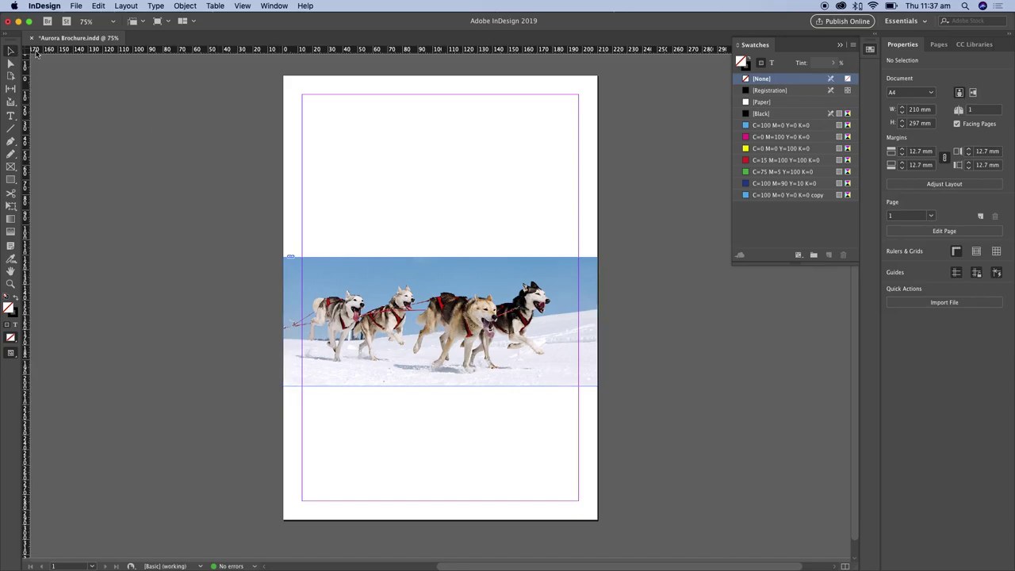
Move the dog image to the top of the page and adjust its frame to 210 × 88 mm.
{"action": "left_click_drag", "start_coordinate": [538, 356], "coordinate": [535, 172]}
{"action": "left_click_drag", "start_coordinate": [593, 208], "coordinate": [576, 207]}
{"action": "left_click_drag", "start_coordinate": [577, 141], "coordinate": [599, 142]}
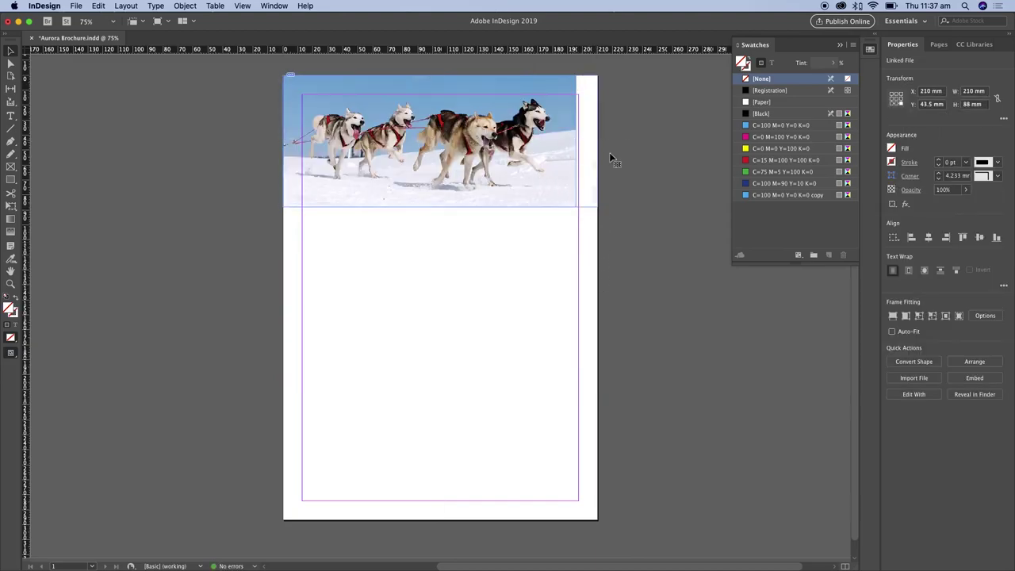
Snap the dog image frame to the page edges, and enlarge the photo inside to about 286 × 161 mm, repositioning it around the dogs.
{"action": "mouse_move", "coordinate": [440, 75]}
{"action": "left_mouse_down"}
{"action": "mouse_move", "coordinate": [439, 87]}
{"action": "mouse_move", "coordinate": [443, 74]}
{"action": "left_mouse_up"}
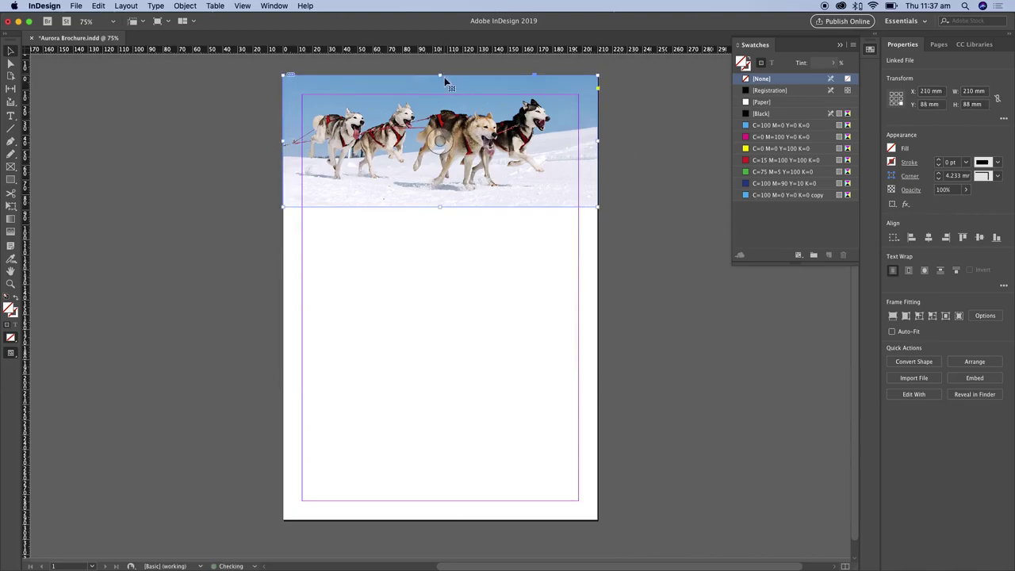
{"action": "mouse_move", "coordinate": [284, 141]}
{"action": "left_mouse_down"}
{"action": "mouse_move", "coordinate": [298, 141]}
{"action": "mouse_move", "coordinate": [283, 142]}
{"action": "left_mouse_up"}
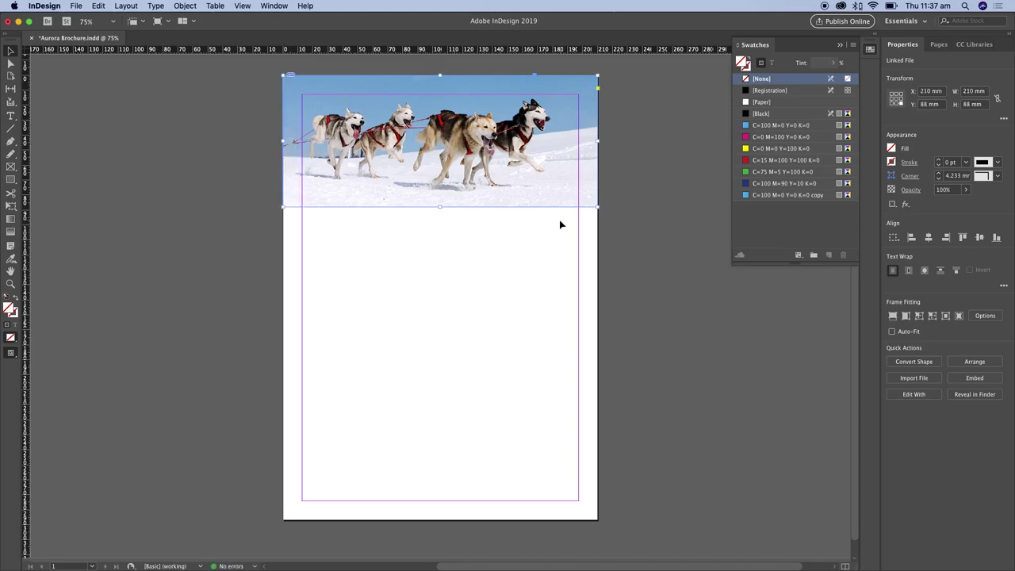
{"action": "double_click", "coordinate": [531, 179]}
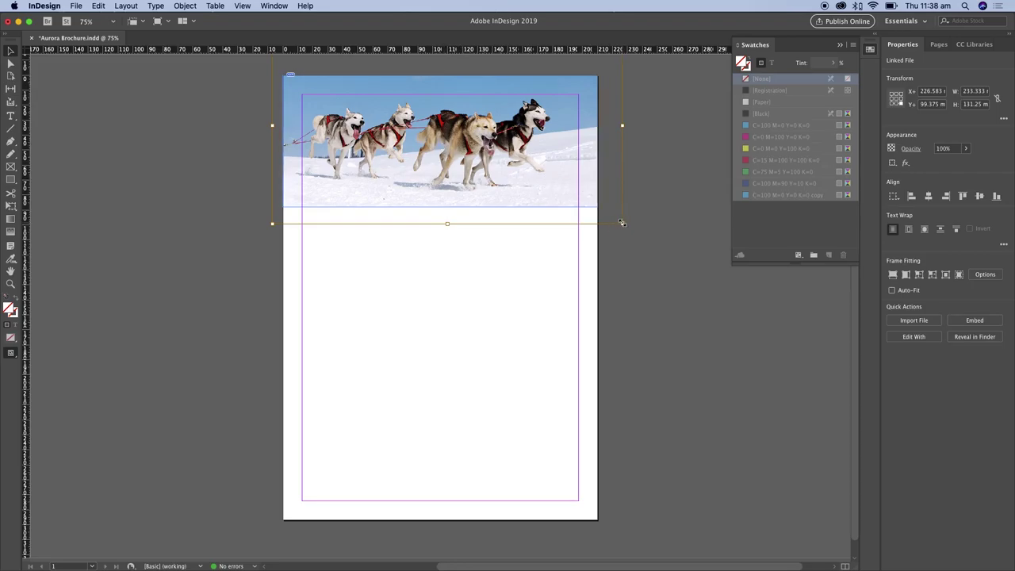
{"action": "left_click_drag", "start_coordinate": [623, 223], "coordinate": [696, 253]}
{"action": "left_click_drag", "start_coordinate": [702, 258], "coordinate": [700, 257]}
{"action": "left_click_drag", "start_coordinate": [538, 189], "coordinate": [518, 170]}
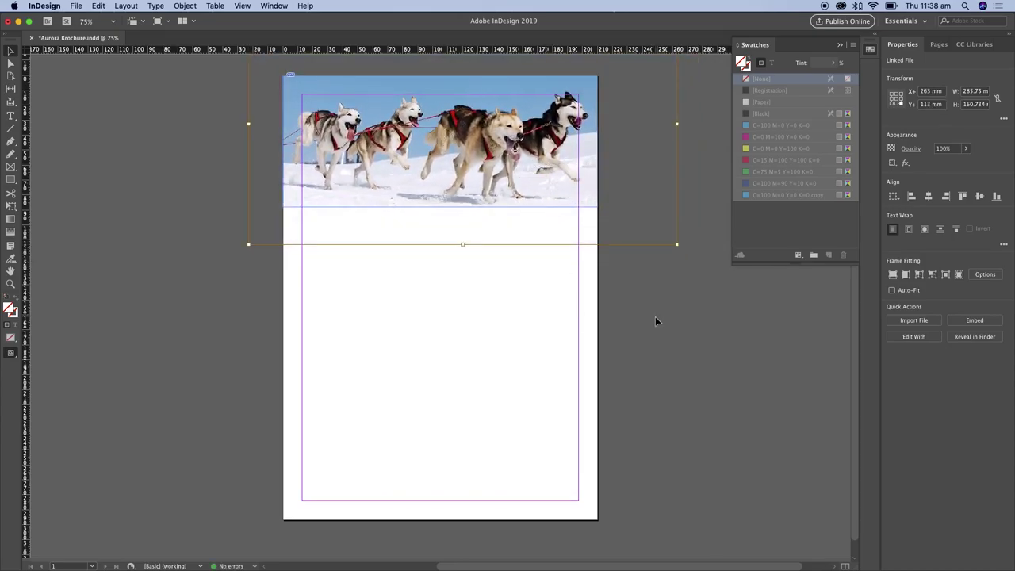
{"action": "left_click_drag", "start_coordinate": [856, 346], "coordinate": [854, 307]}
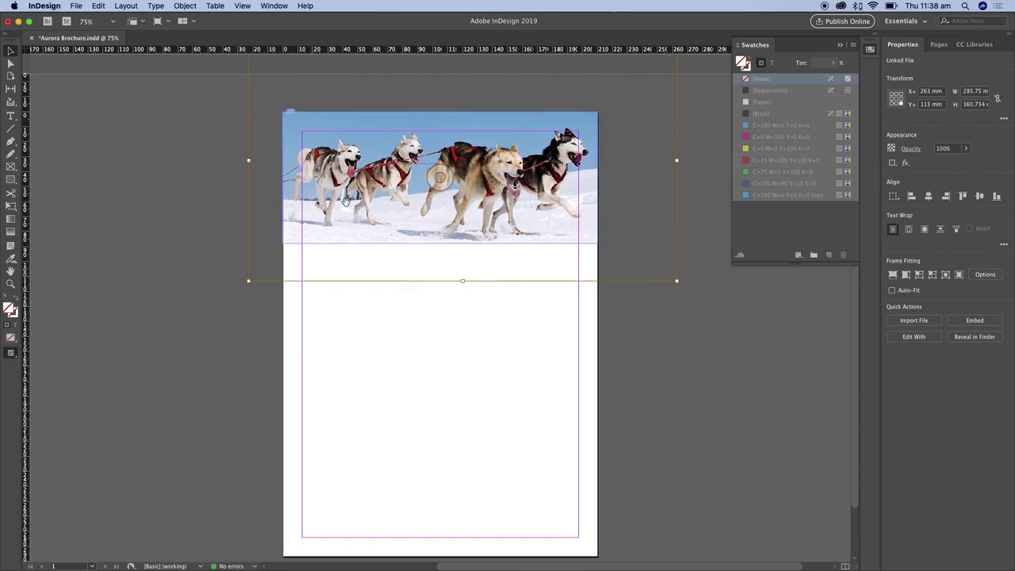
{"action": "left_click", "coordinate": [556, 215]}
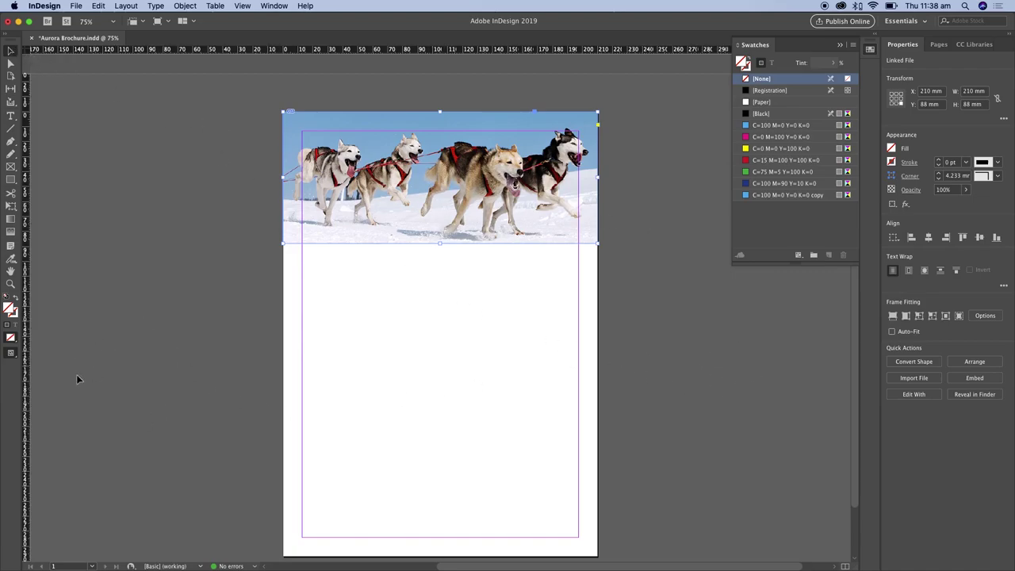
{"action": "left_click", "coordinate": [167, 363]}
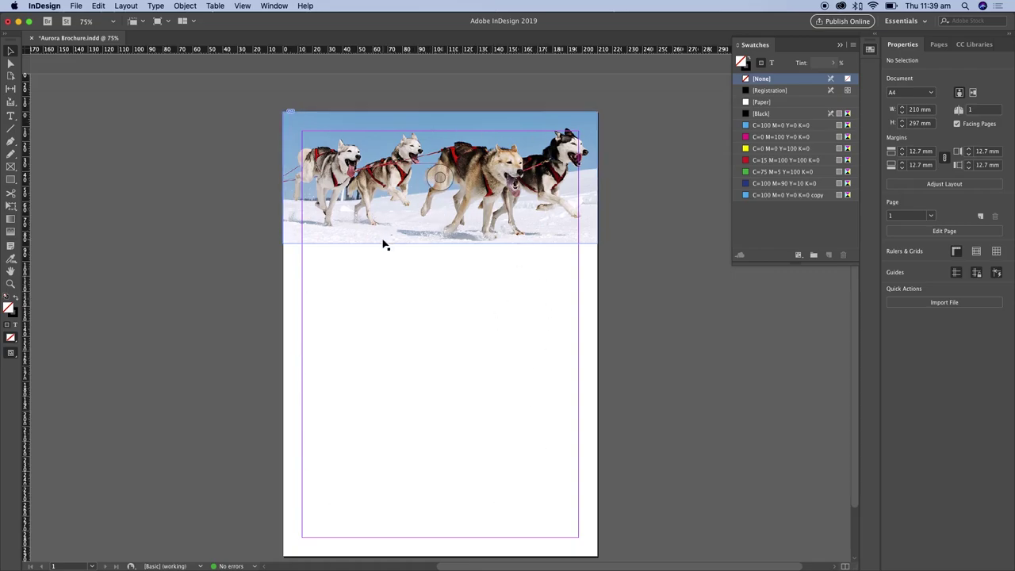
Move the dog image off the page onto the pasteboard beside its right edge, leaving the page empty.
{"action": "left_click_drag", "start_coordinate": [358, 184], "coordinate": [705, 367]}
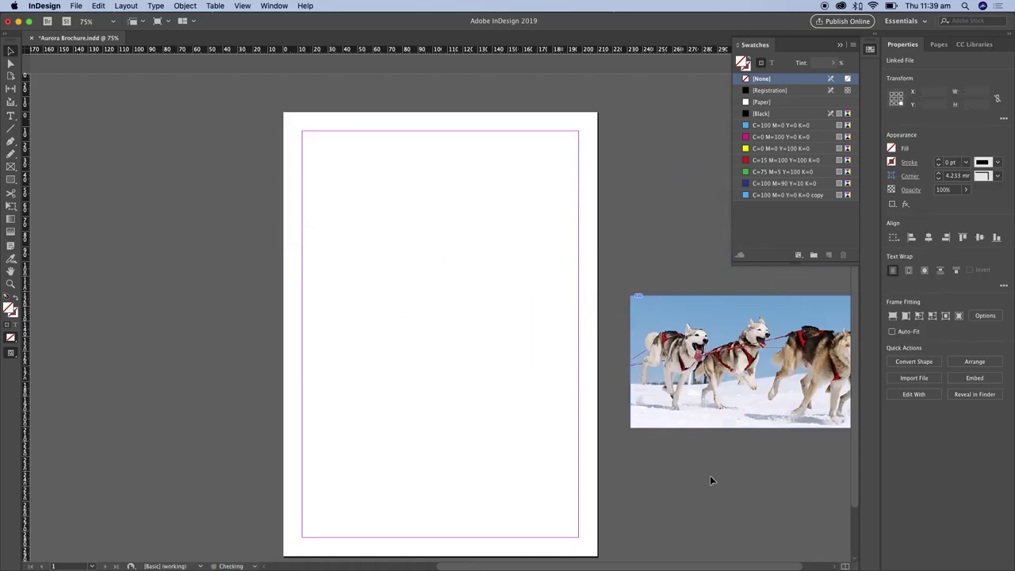
{"action": "left_click", "coordinate": [720, 486]}
{"action": "scroll", "coordinate": [730, 496], "scroll_direction": "down", "scroll_amount": 1}
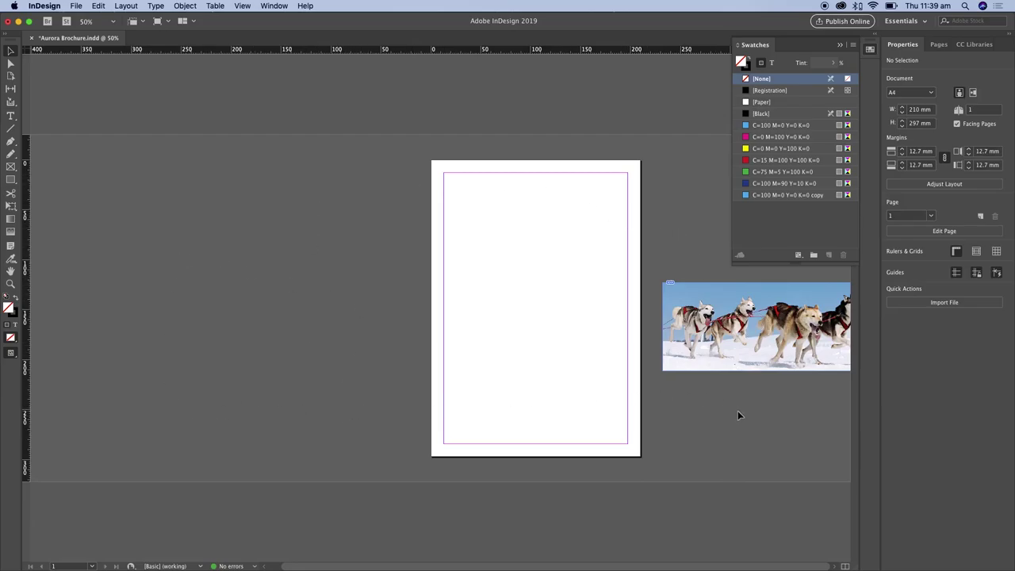
{"action": "left_click_drag", "start_coordinate": [725, 301], "coordinate": [482, 296]}
{"action": "key", "text": "super+z"}
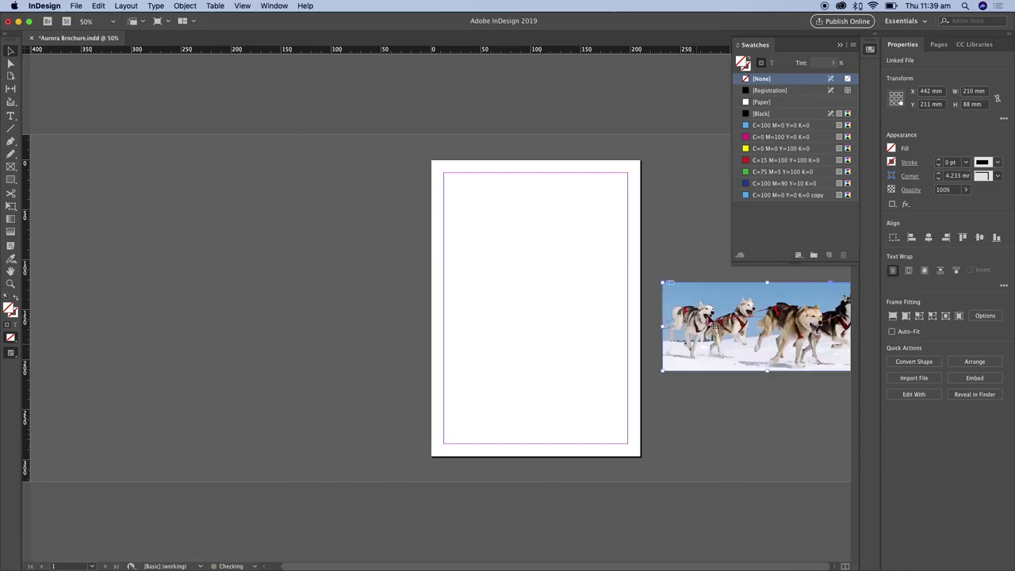
{"action": "left_click", "coordinate": [499, 516]}
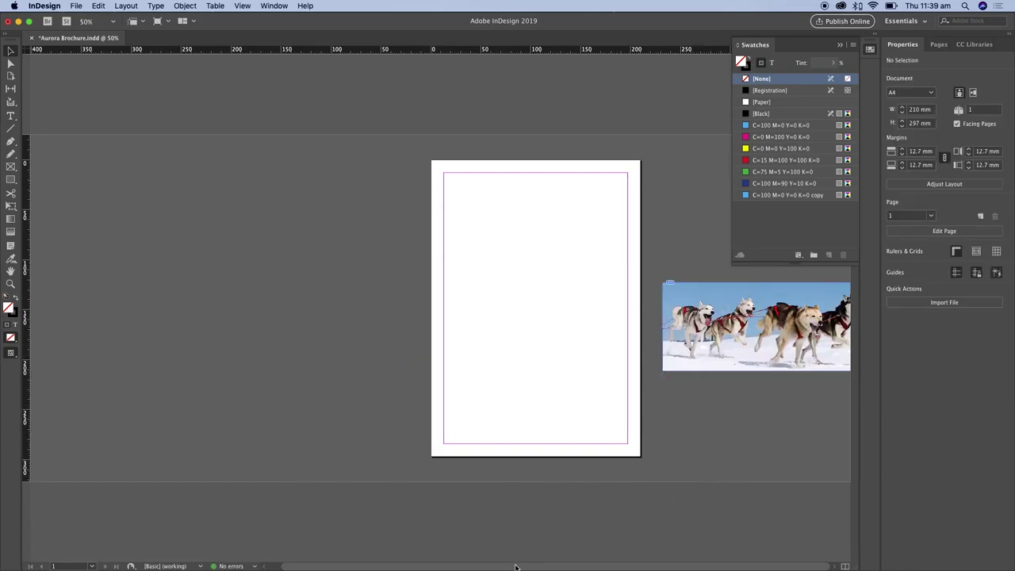
{"action": "key", "text": "super+equal"}
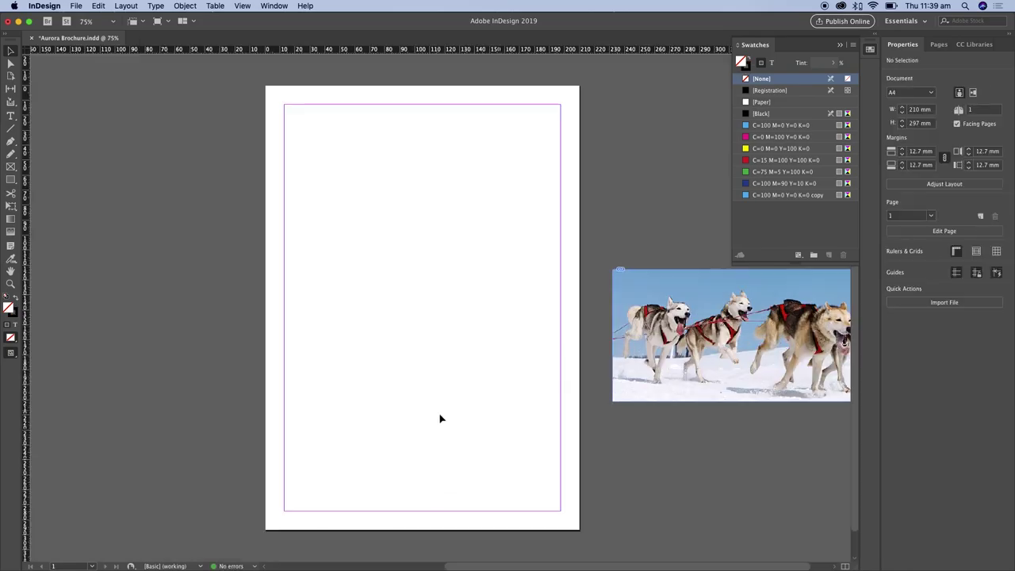
Draw a rectangle frame and extend its edges to cover the whole A4 page, 210 × 297 mm.
{"action": "left_click", "coordinate": [12, 168]}
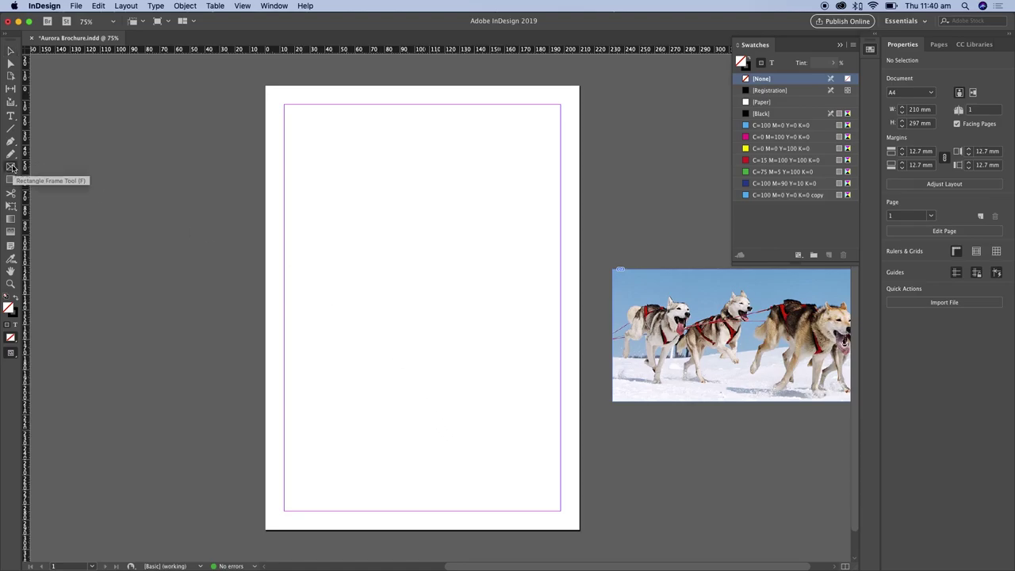
{"action": "left_click_drag", "start_coordinate": [296, 139], "coordinate": [541, 469]}
{"action": "left_click", "coordinate": [11, 51]}
{"action": "left_click_drag", "start_coordinate": [298, 139], "coordinate": [266, 86]}
{"action": "left_click_drag", "start_coordinate": [541, 86], "coordinate": [579, 86]}
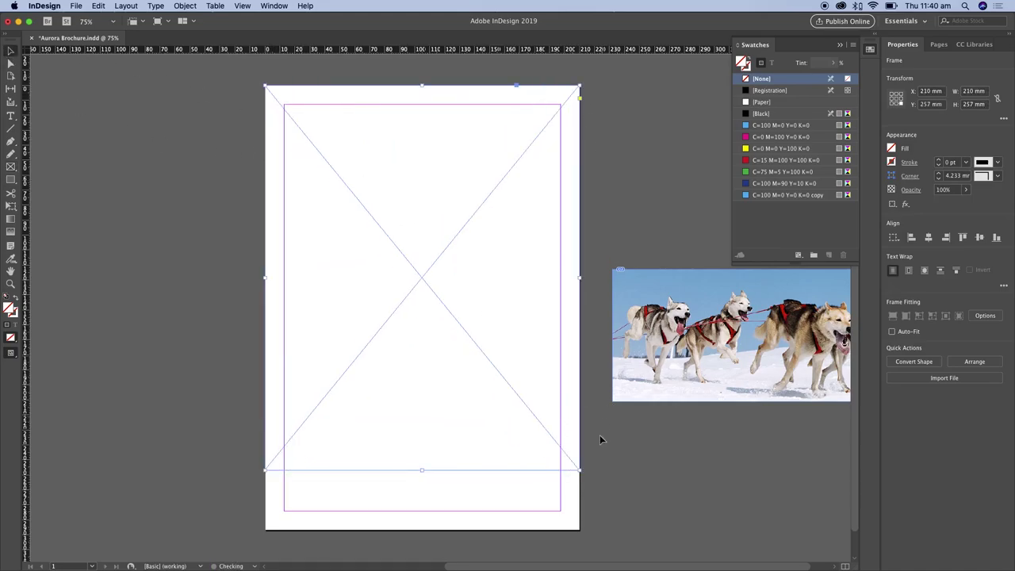
{"action": "left_click_drag", "start_coordinate": [423, 472], "coordinate": [425, 529]}
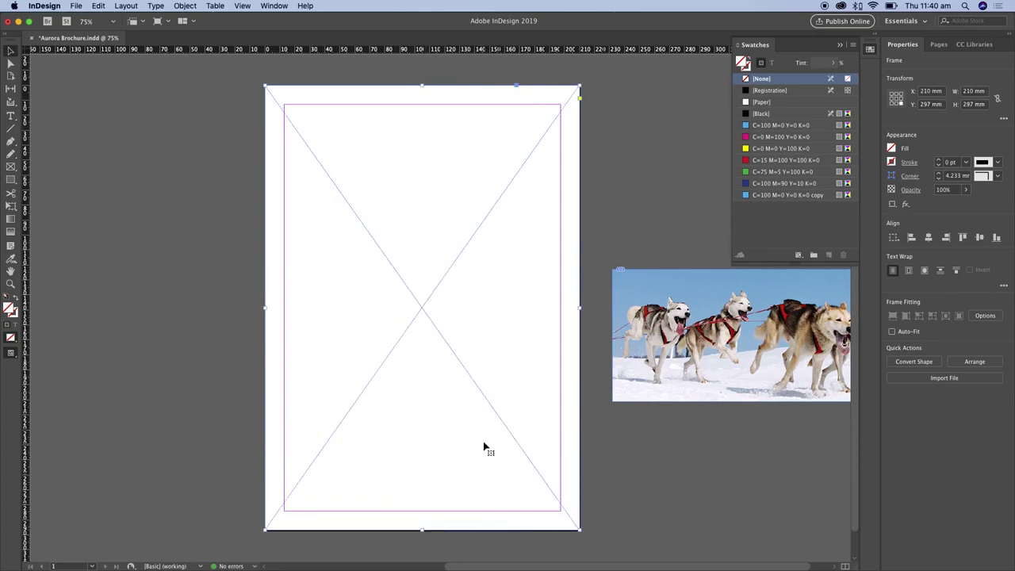
Place forest.jpg into the full-page frame and set its display performance to High Quality Display.
{"action": "left_click", "coordinate": [76, 6]}
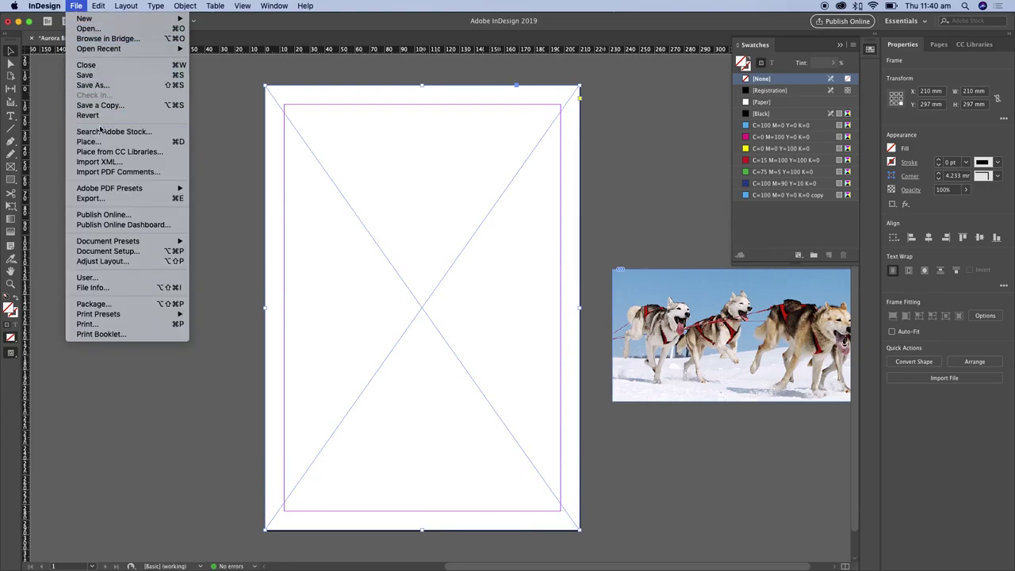
{"action": "left_click", "coordinate": [117, 142]}
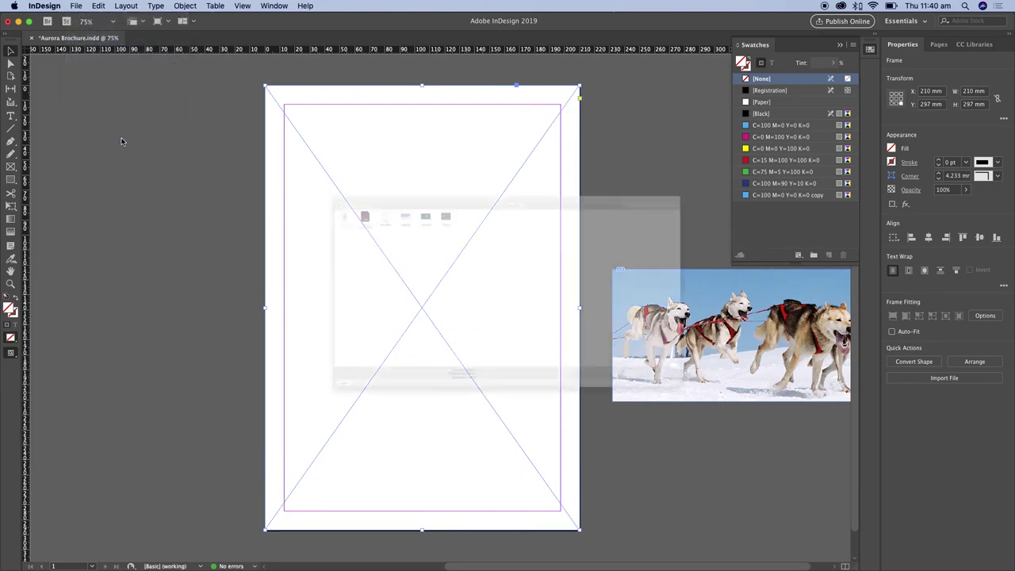
{"action": "left_click", "coordinate": [278, 79]}
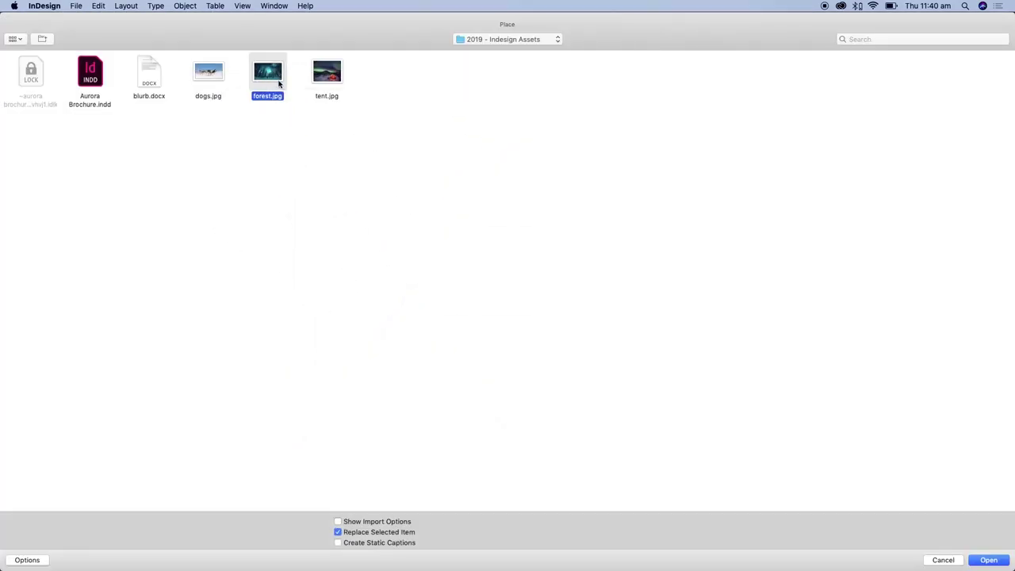
{"action": "left_click", "coordinate": [988, 561]}
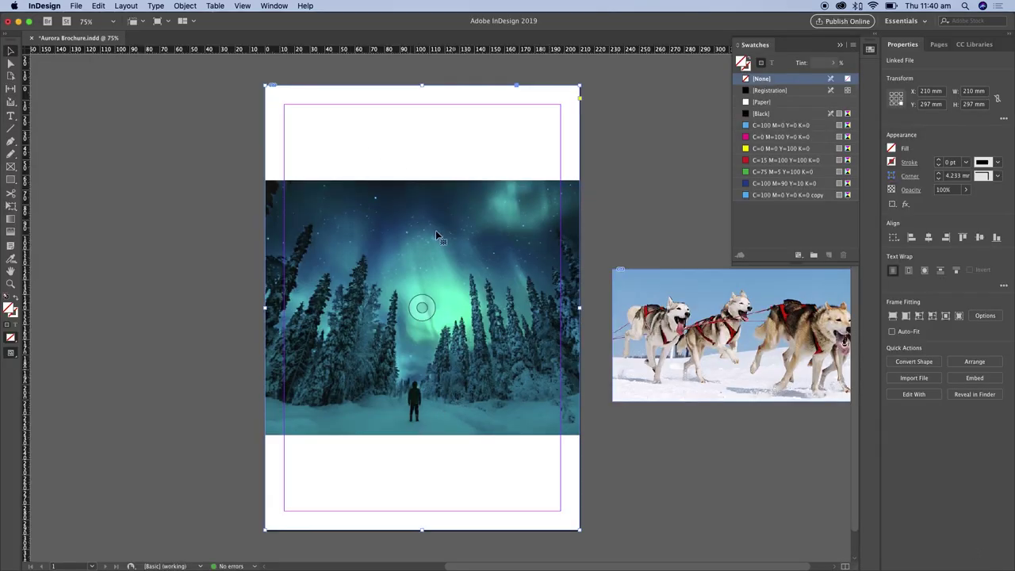
{"action": "right_click", "coordinate": [491, 339]}
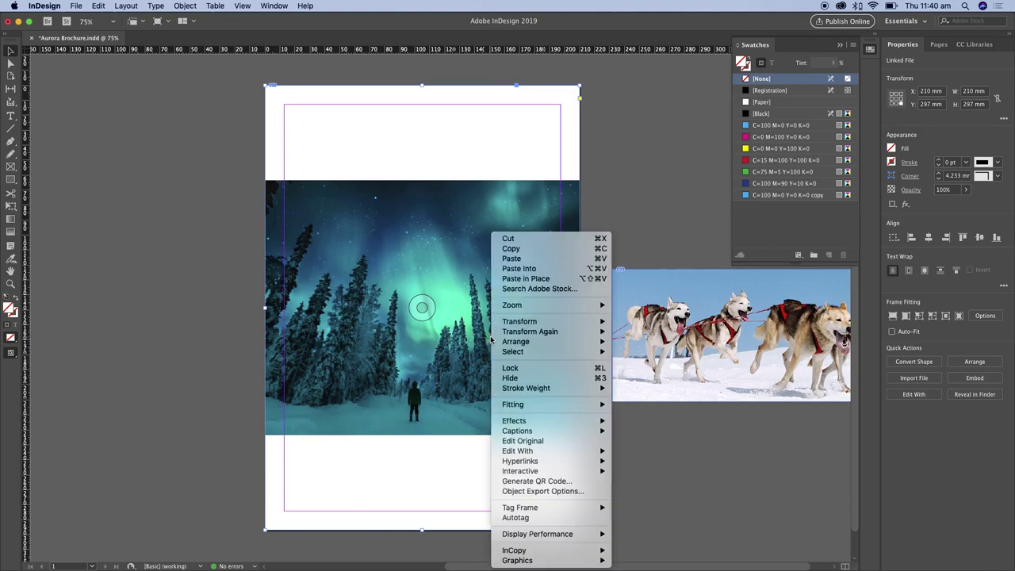
{"action": "mouse_move", "coordinate": [588, 534]}
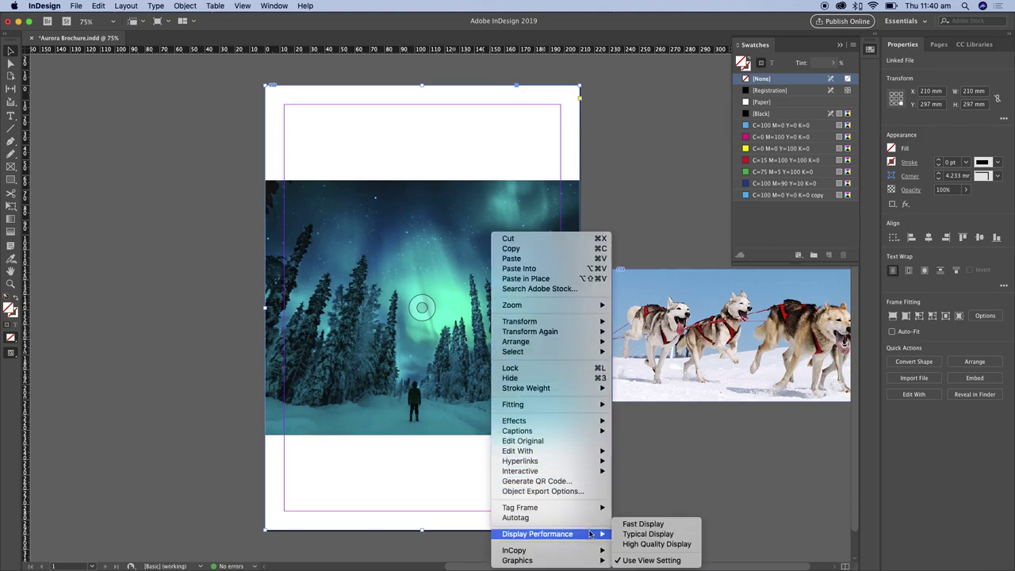
{"action": "left_click", "coordinate": [643, 545]}
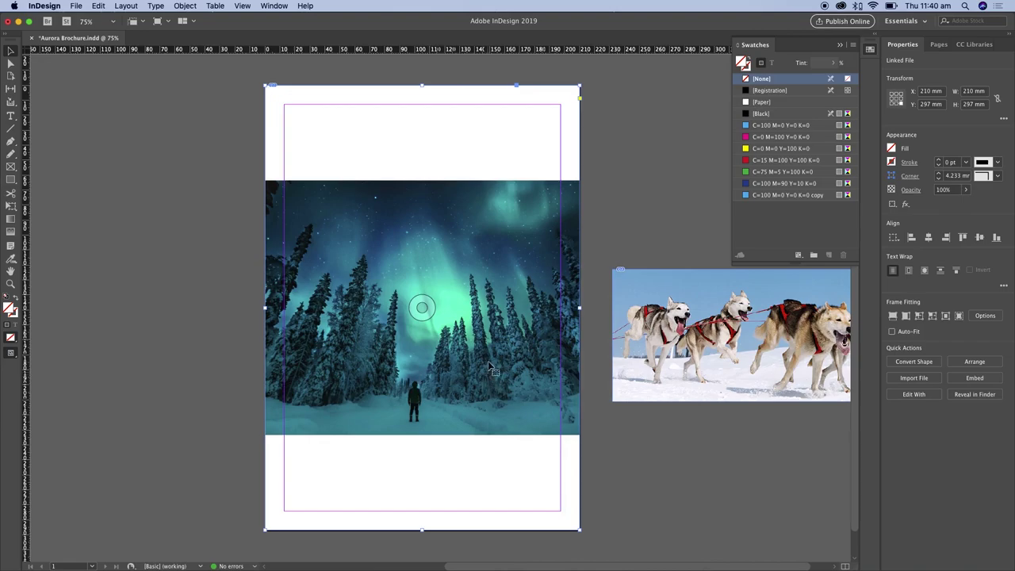
Try to enlarge the forest photo manually inside its frame to about 477 × 299 mm to cover the page, and undo the scaling.
{"action": "left_click", "coordinate": [507, 295]}
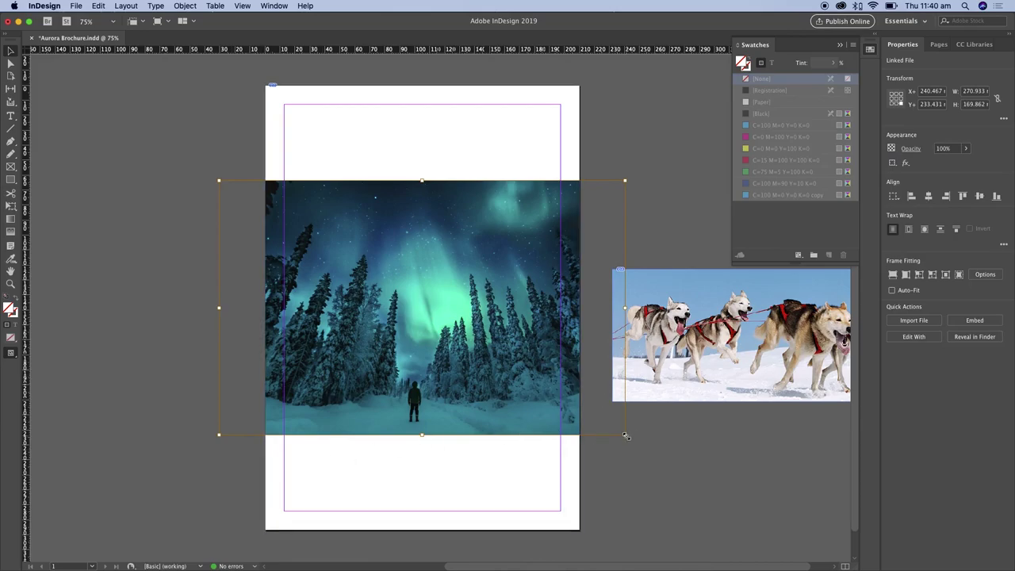
{"action": "left_click_drag", "start_coordinate": [626, 435], "coordinate": [778, 532]}
{"action": "left_click_drag", "start_coordinate": [219, 181], "coordinate": [63, 82]}
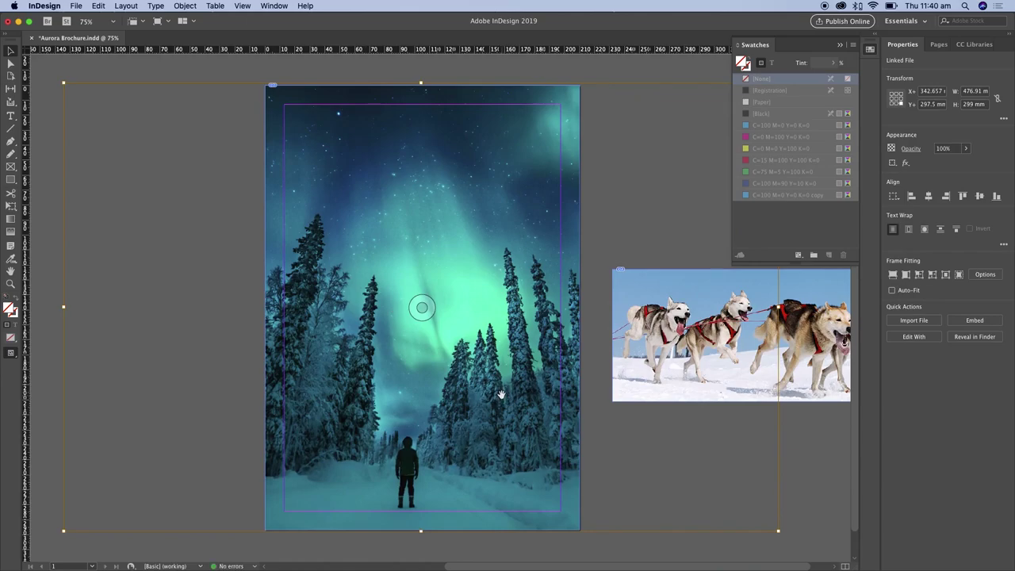
{"action": "key", "text": "super+z"}
{"action": "key", "text": "super+z"}
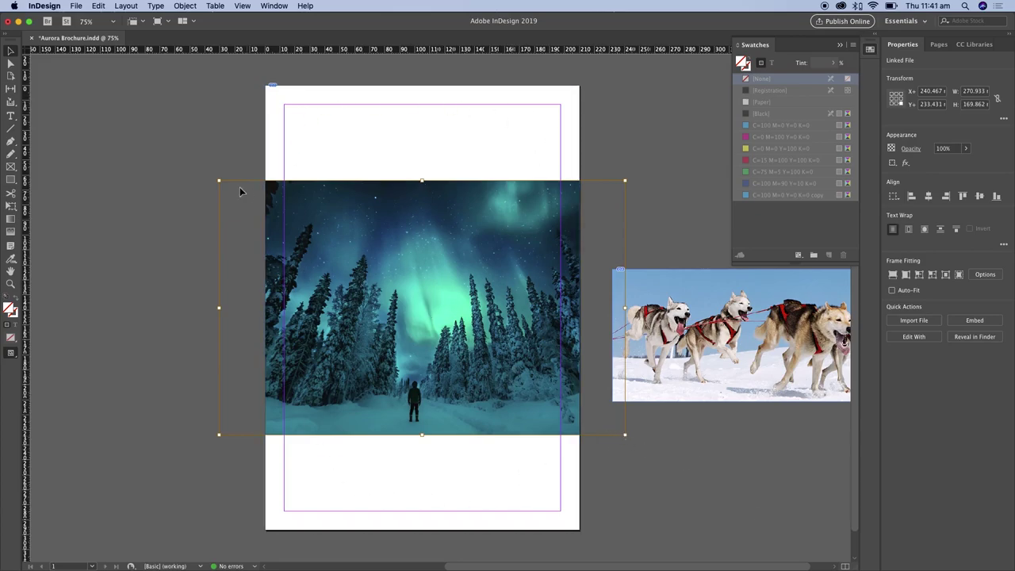
Apply Fit Content Proportionally to the forest photo so the entire image sits within the page-sized frame.
{"action": "right_click", "coordinate": [500, 289]}
{"action": "mouse_move", "coordinate": [591, 416]}
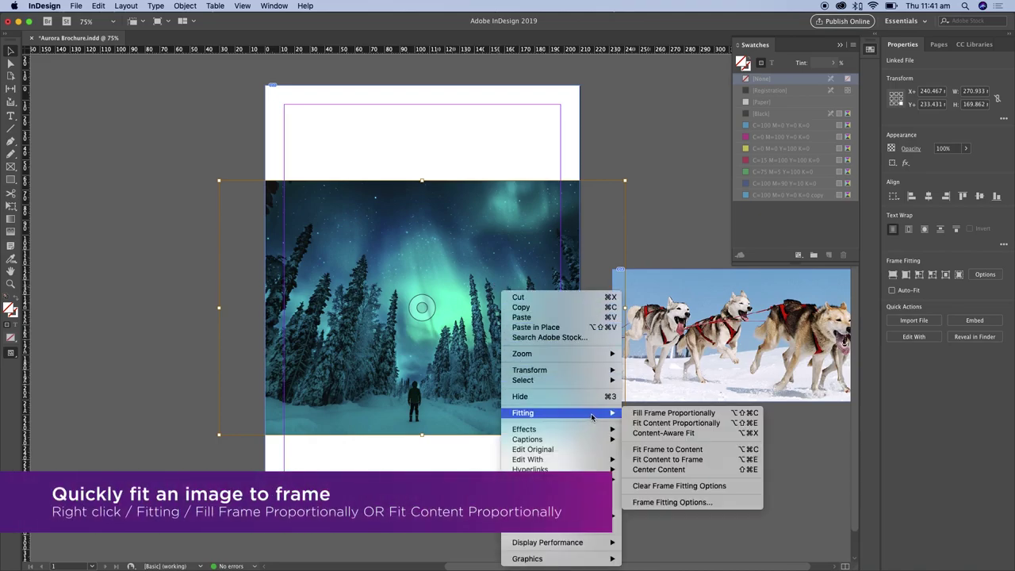
{"action": "left_click", "coordinate": [676, 423]}
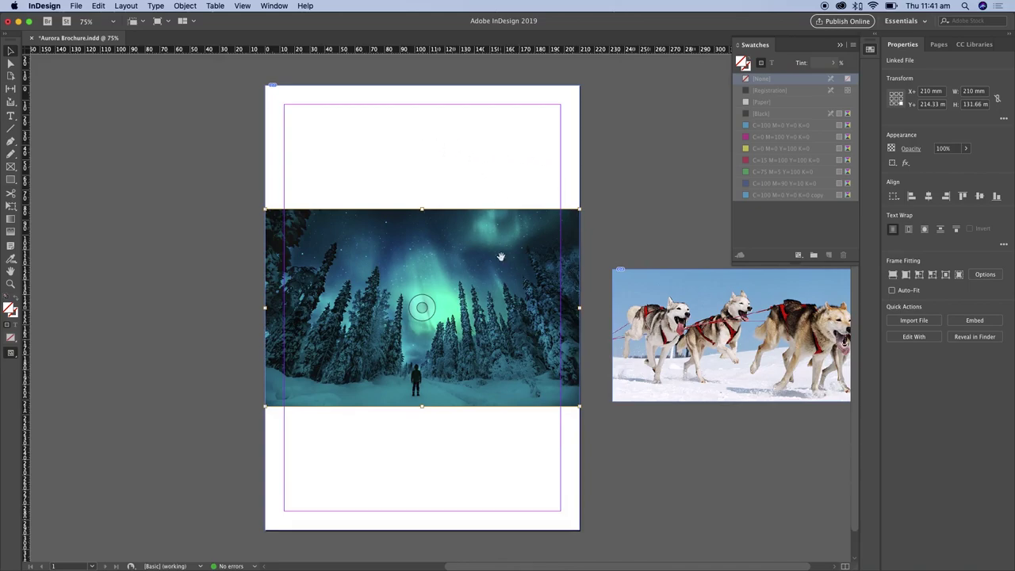
Apply Fill Frame Proportionally to the forest photo and shift it about 11 mm to the right within its frame.
{"action": "right_click", "coordinate": [514, 349]}
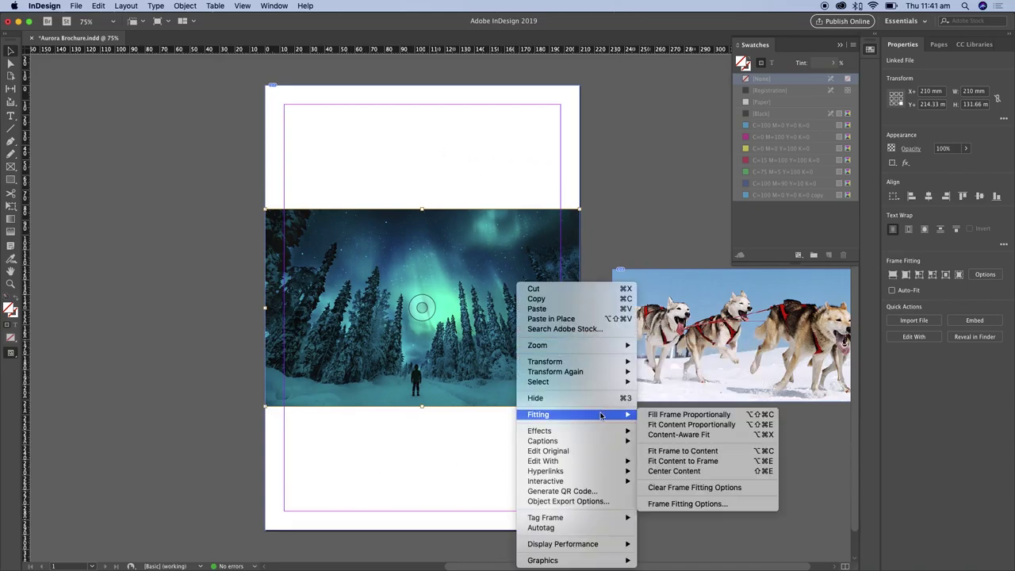
{"action": "left_click", "coordinate": [724, 415]}
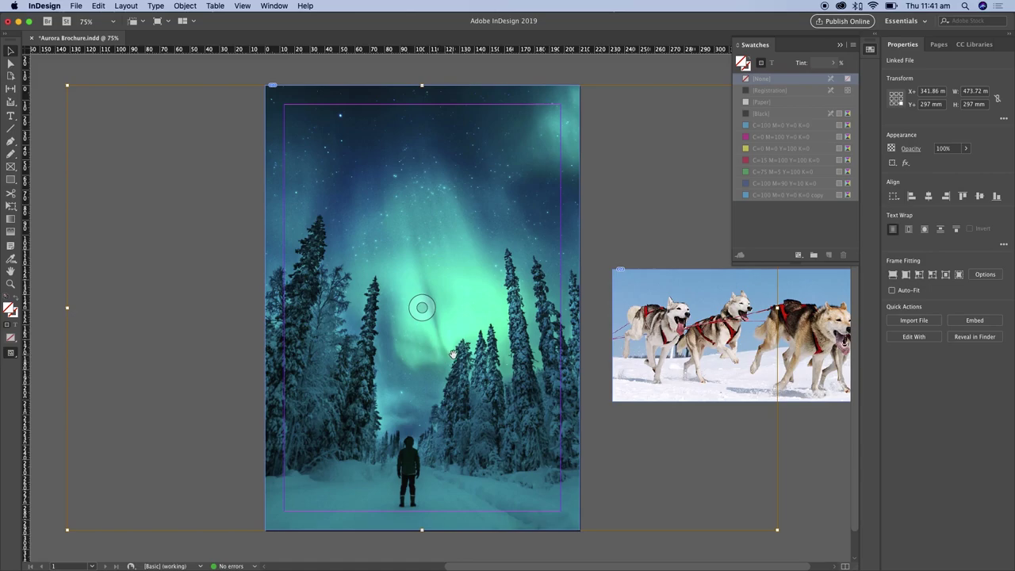
{"action": "left_click_drag", "start_coordinate": [438, 374], "coordinate": [457, 388]}
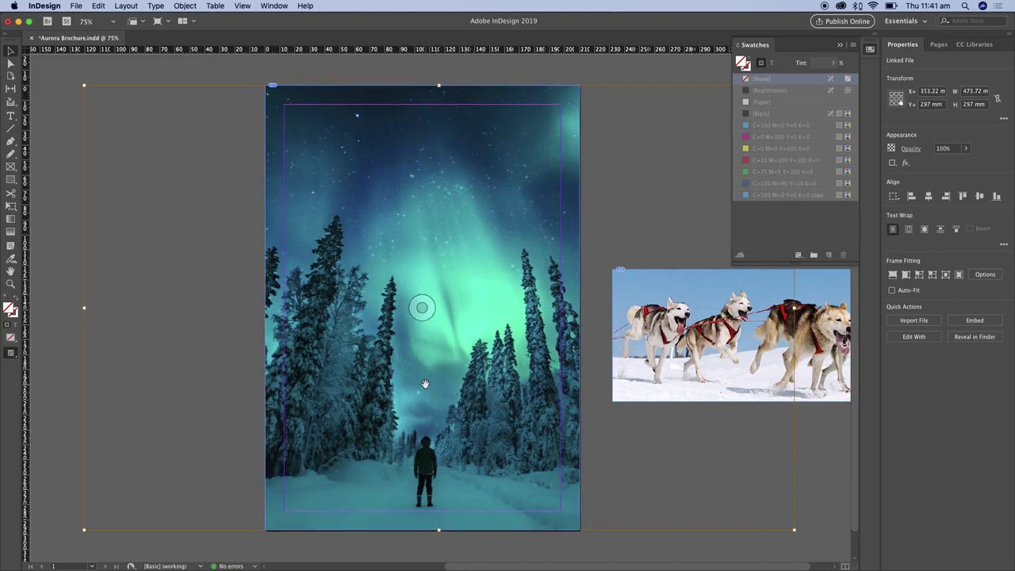
Fine-tune the forest photo's horizontal position with small nudges so the standing figure is centred on the page.
{"action": "key", "text": "Right"}
{"action": "key", "text": "Right"}
{"action": "key", "text": "Right"}
{"action": "key", "text": "Right"}
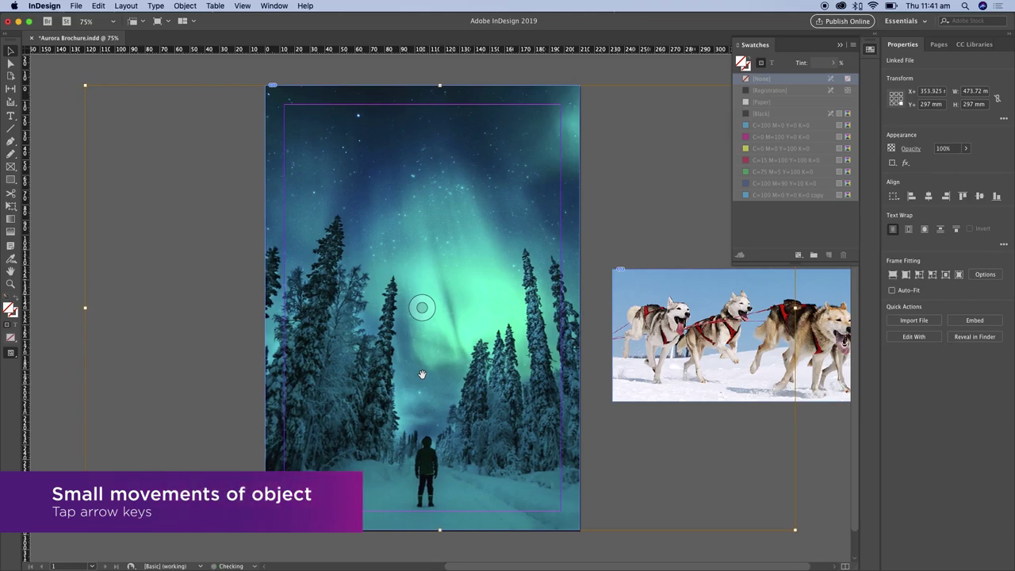
{"action": "key", "text": "Left"}
{"action": "key", "text": "Left"}
{"action": "key", "text": "Left"}
{"action": "key", "text": "Left"}
{"action": "key", "text": "Left"}
{"action": "key", "text": "Left"}
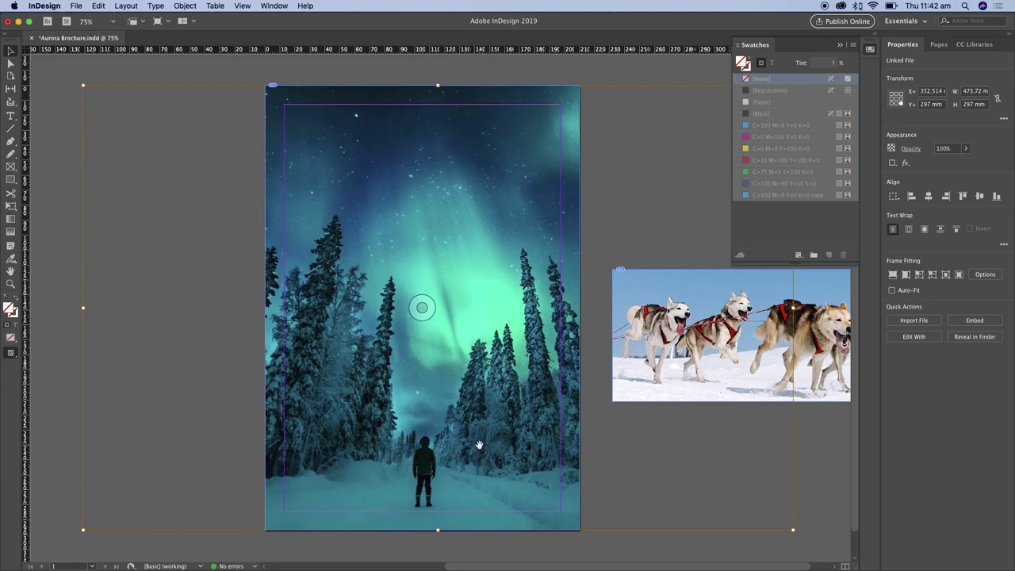
{"action": "key", "text": "Escape"}
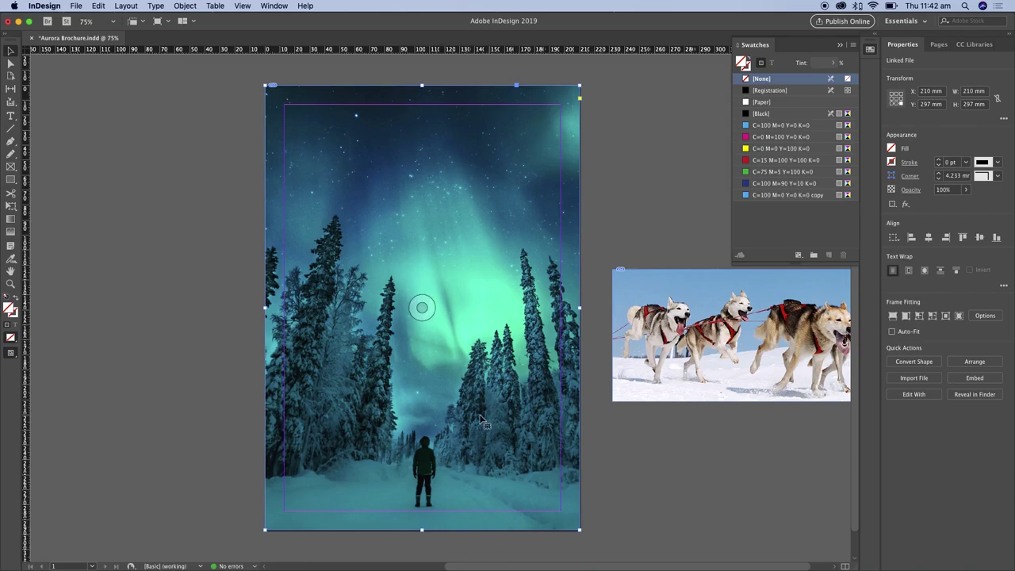
Draw a wide text frame over the trees and aurora, just above the standing figure.
{"action": "left_click", "coordinate": [12, 116]}
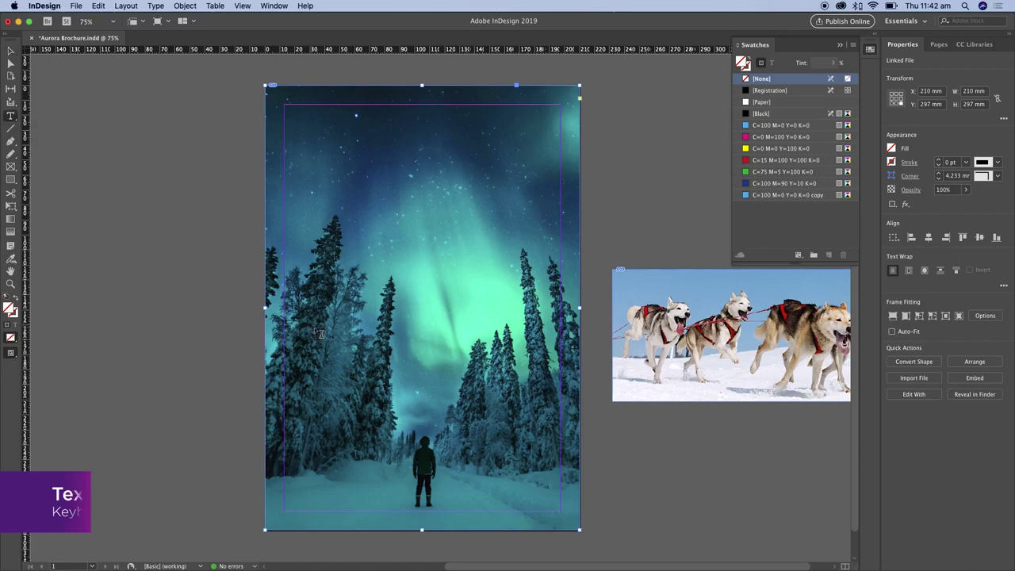
{"action": "left_click_drag", "start_coordinate": [315, 326], "coordinate": [525, 416]}
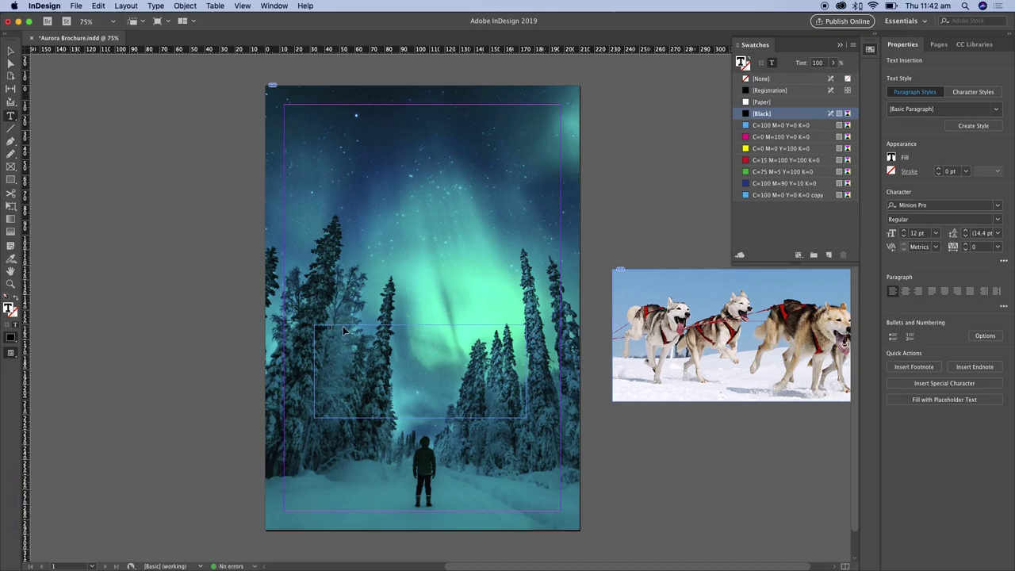
Enter "aurora" in the text frame above the standing figure and set its font to Georgia Bold Italic.
{"action": "key", "text": "super+equal"}
{"action": "key", "text": "super+equal"}
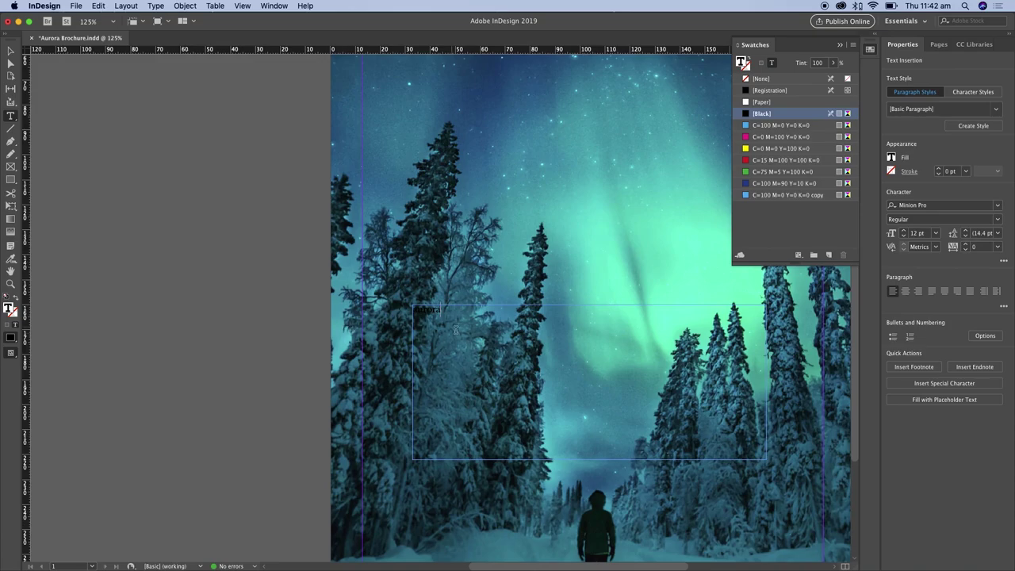
{"action": "left_click_drag", "start_coordinate": [441, 309], "coordinate": [412, 310]}
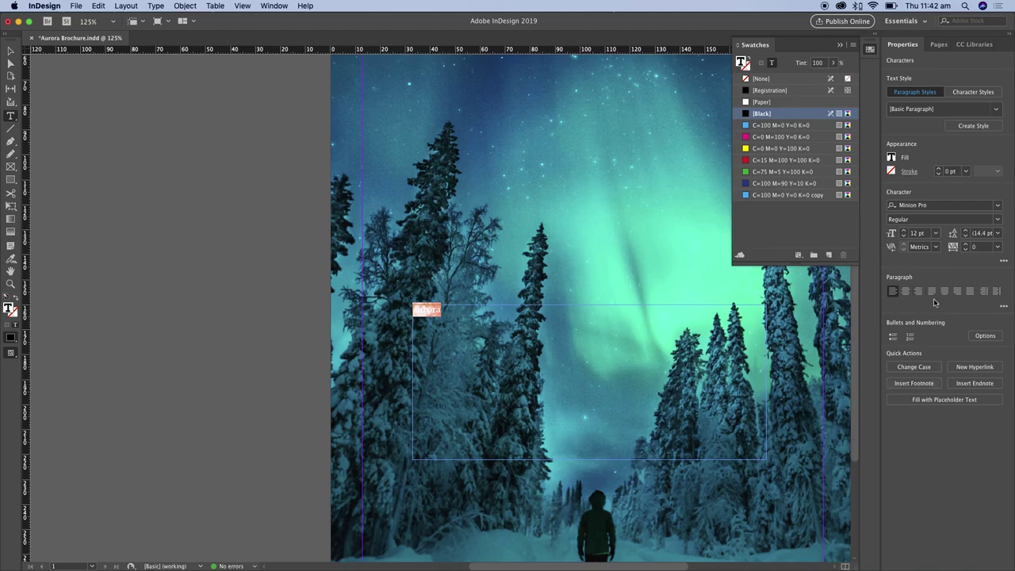
{"action": "left_click", "coordinate": [935, 205]}
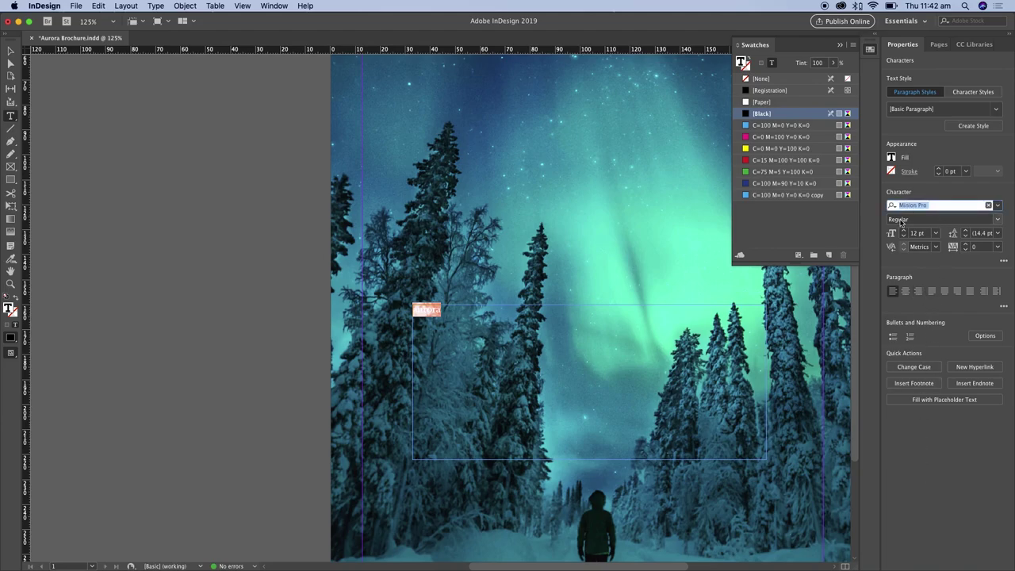
{"action": "type", "text": "geor"}
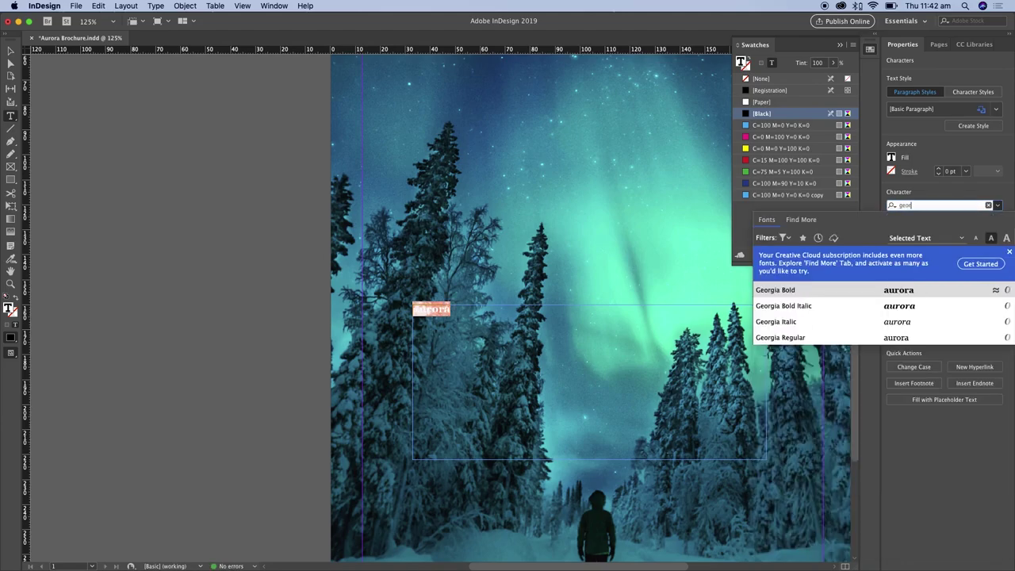
{"action": "left_click", "coordinate": [825, 308]}
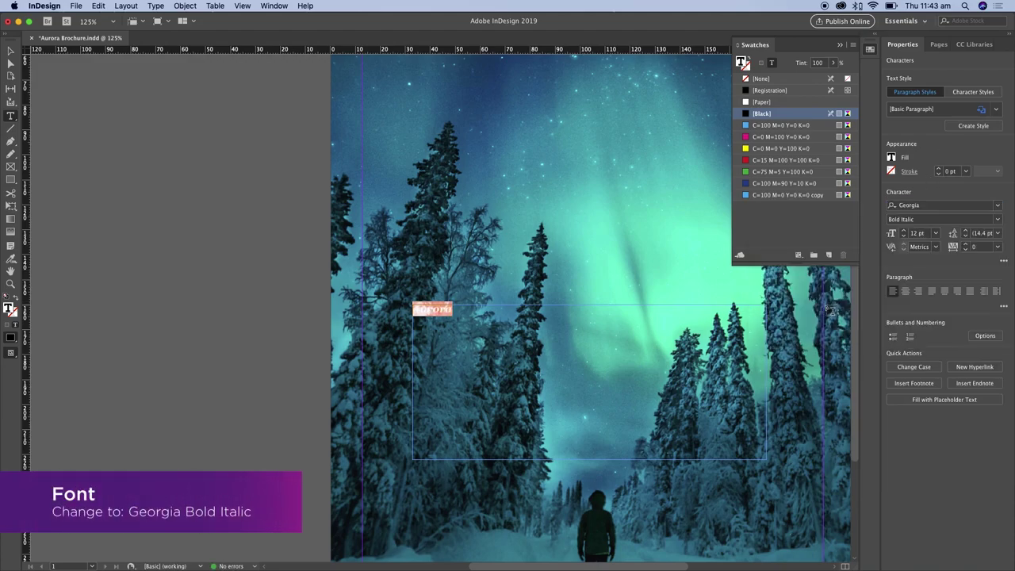
Enlarge the selected word "aurora" to 72 pt, and increase it further to 150 pt.
{"action": "left_click", "coordinate": [937, 234]}
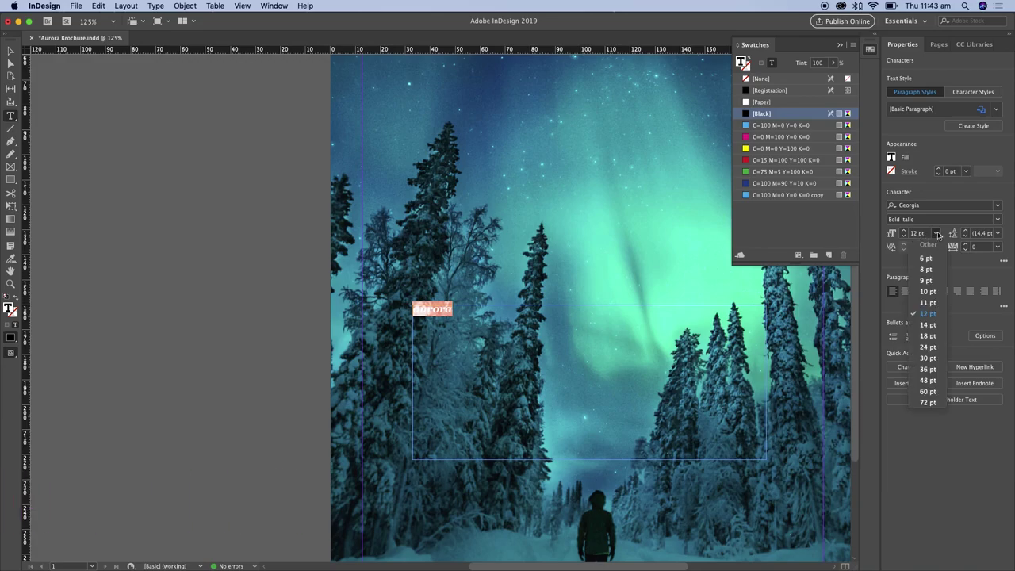
{"action": "left_click", "coordinate": [926, 403]}
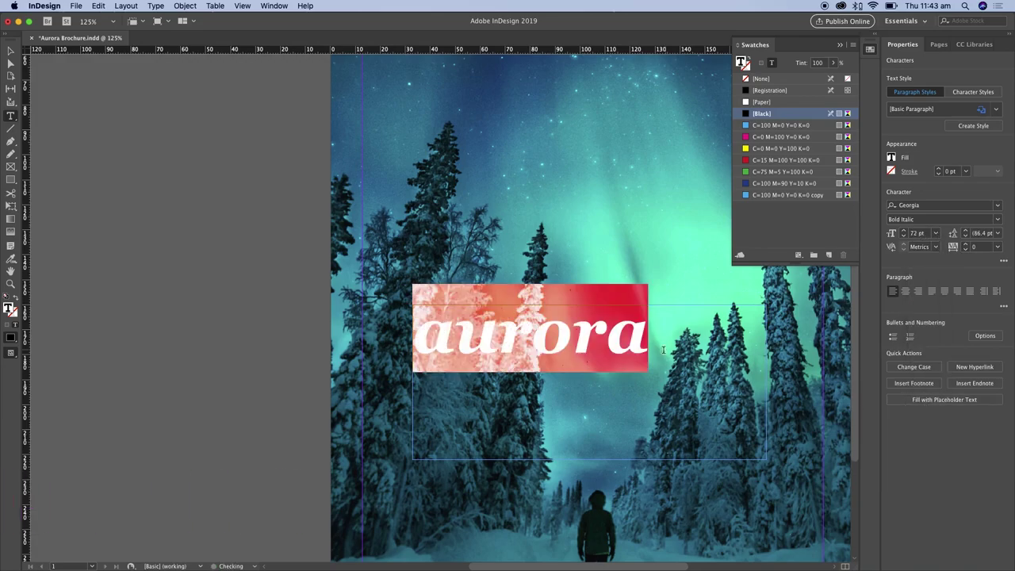
{"action": "left_click", "coordinate": [916, 234]}
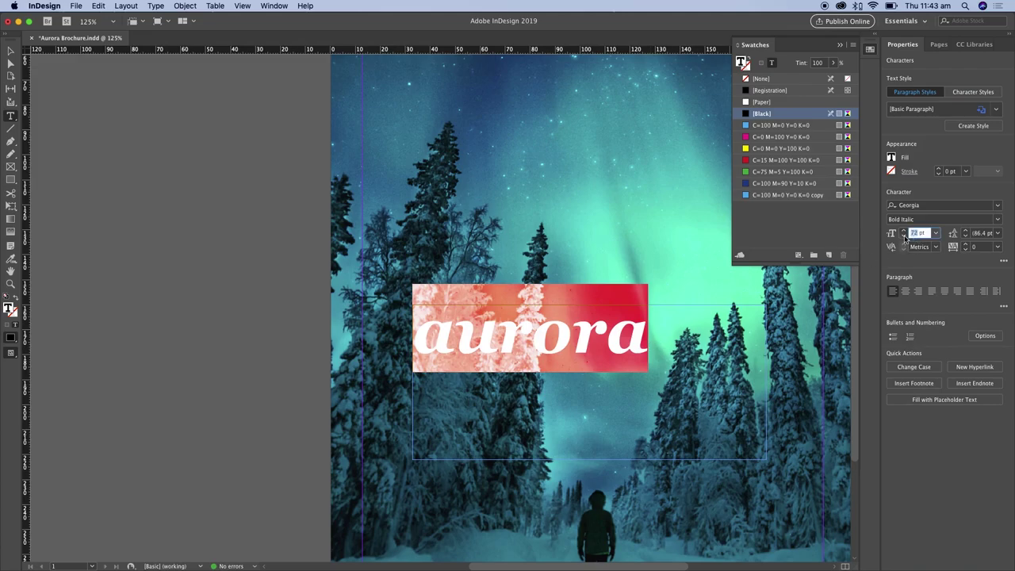
{"action": "type", "text": "150 pt"}
{"action": "key", "text": "Return"}
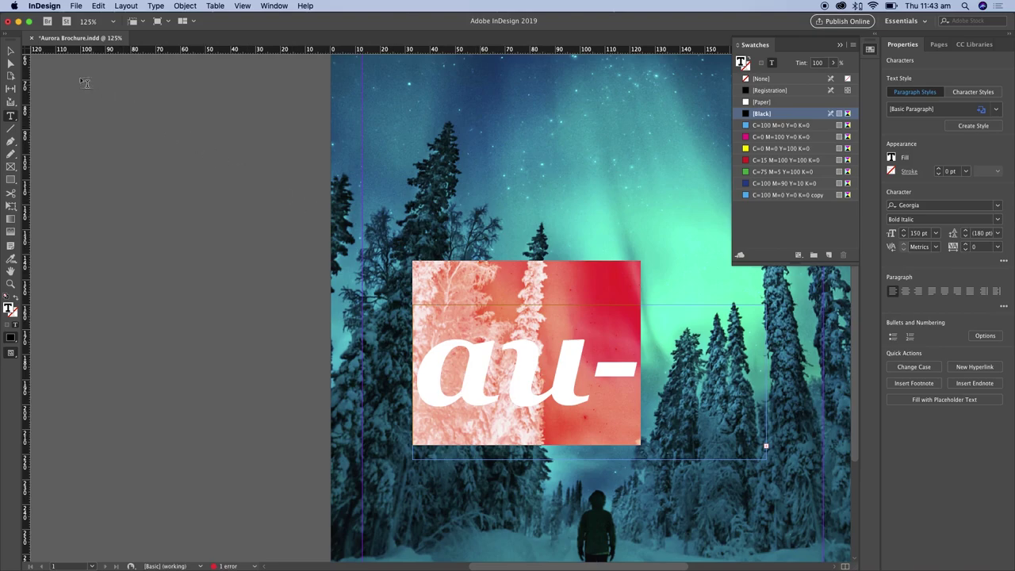
Resize the title's text frame to about 199 × 45.5 mm so the whole word fits, and place it across the page just above the figure.
{"action": "left_click", "coordinate": [12, 51]}
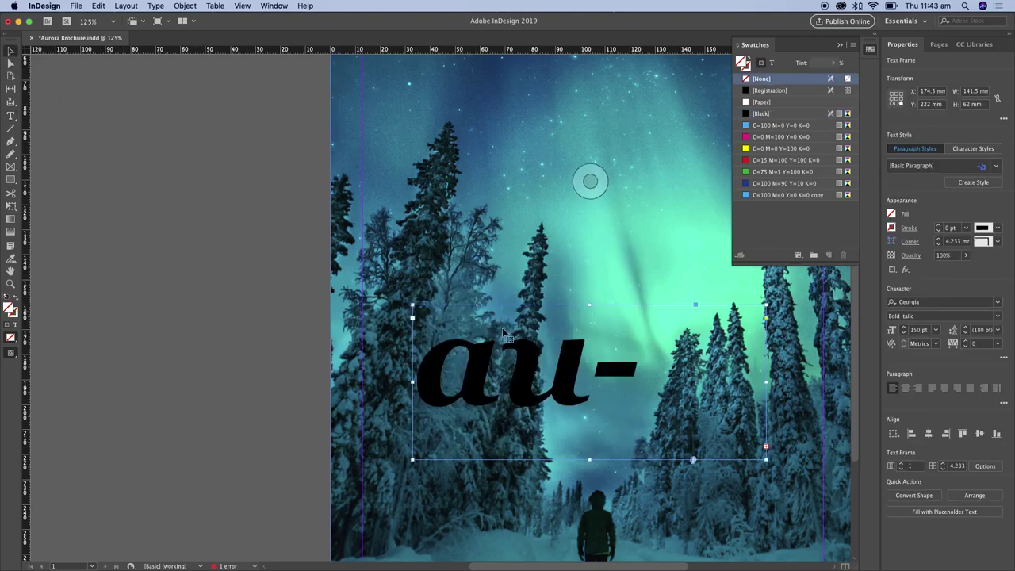
{"action": "key", "text": "super+1"}
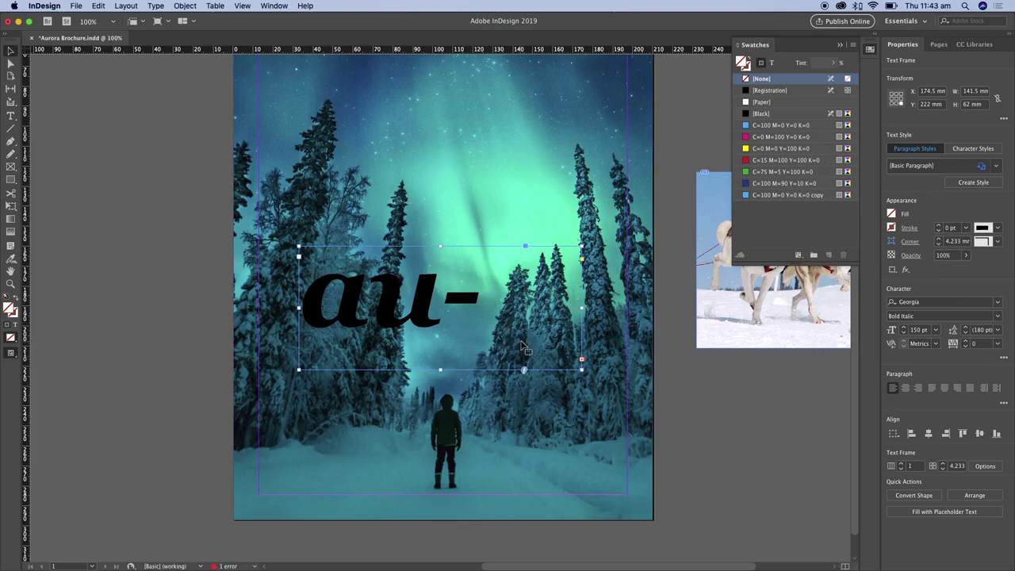
{"action": "key", "text": "super+equal"}
{"action": "key", "text": "super+equal"}
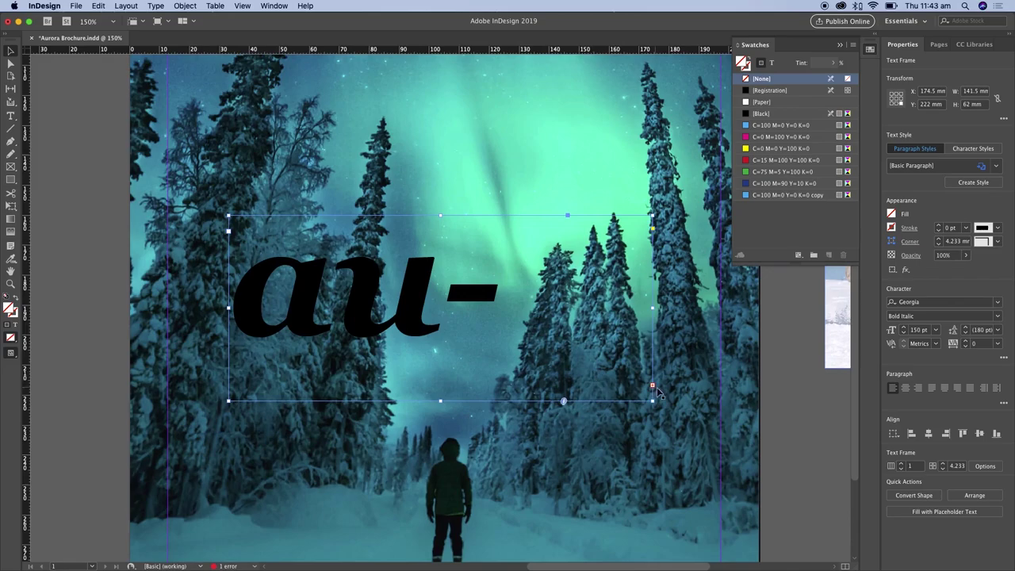
{"action": "key", "text": "super+minus"}
{"action": "key", "text": "super+minus"}
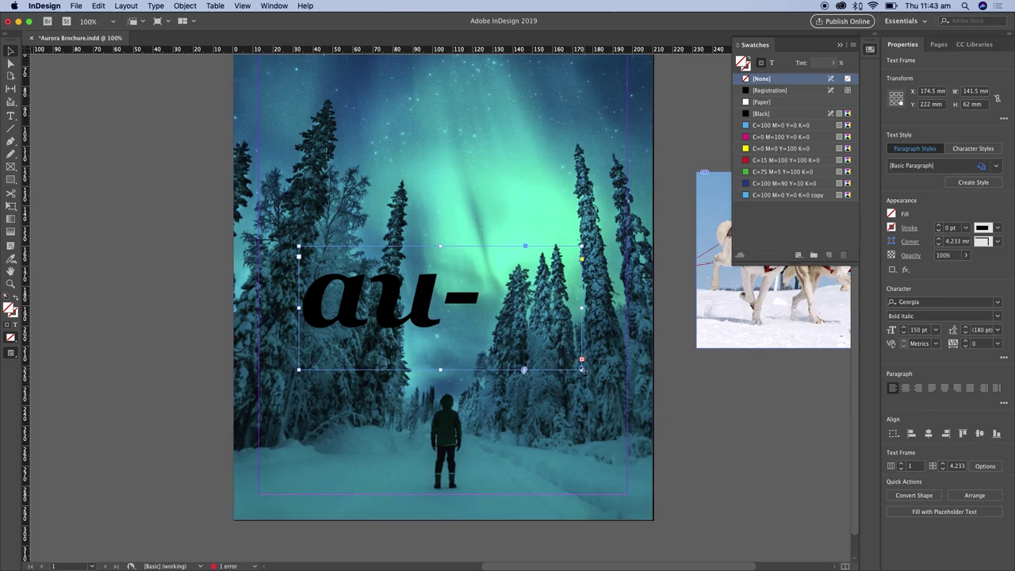
{"action": "left_click_drag", "start_coordinate": [581, 370], "coordinate": [781, 405]}
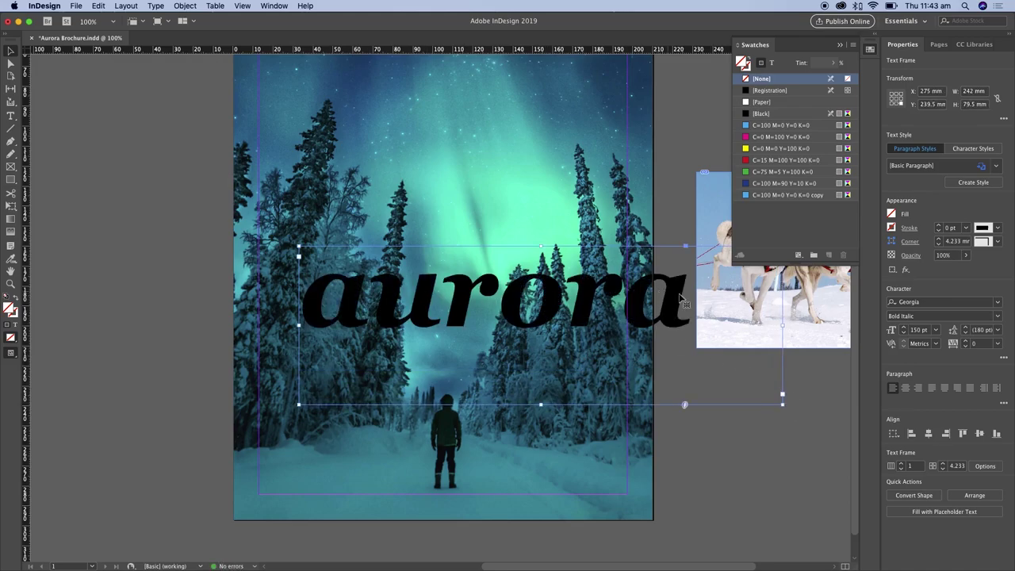
{"action": "left_click_drag", "start_coordinate": [782, 404], "coordinate": [706, 333]}
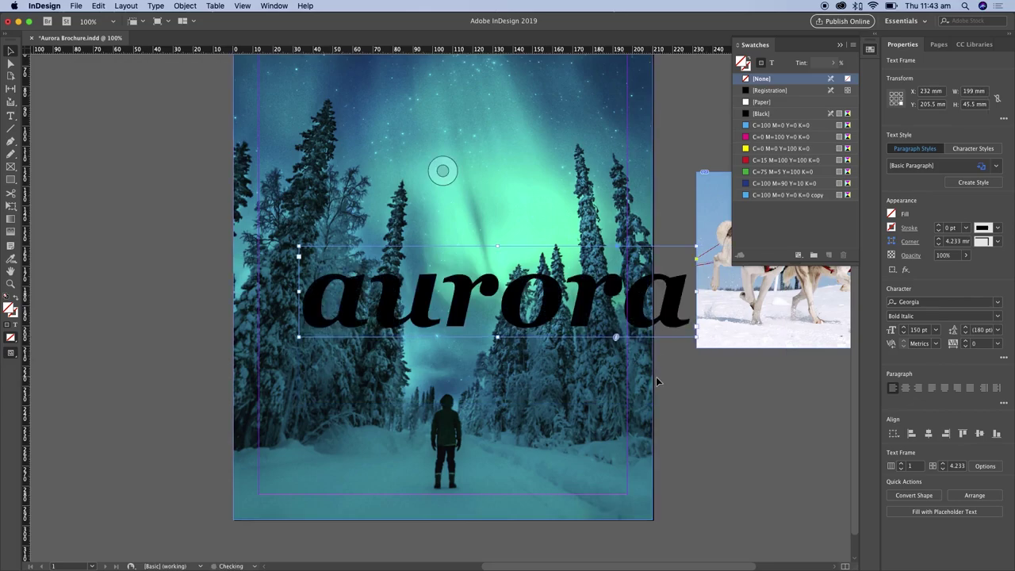
{"action": "left_click_drag", "start_coordinate": [553, 307], "coordinate": [500, 372]}
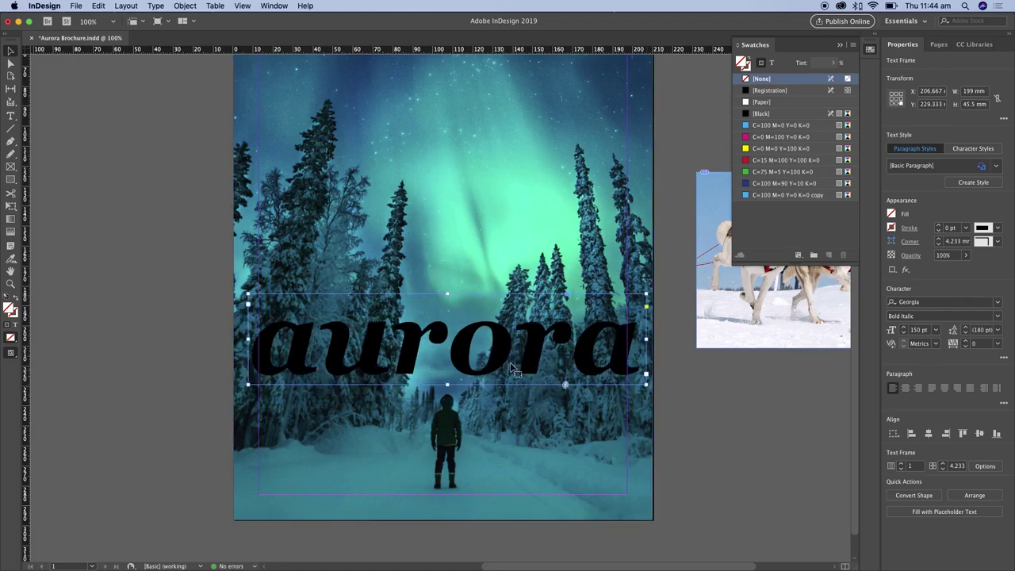
Change the fill colour of the whole word "aurora" to the [Paper] swatch.
{"action": "left_click", "coordinate": [10, 116]}
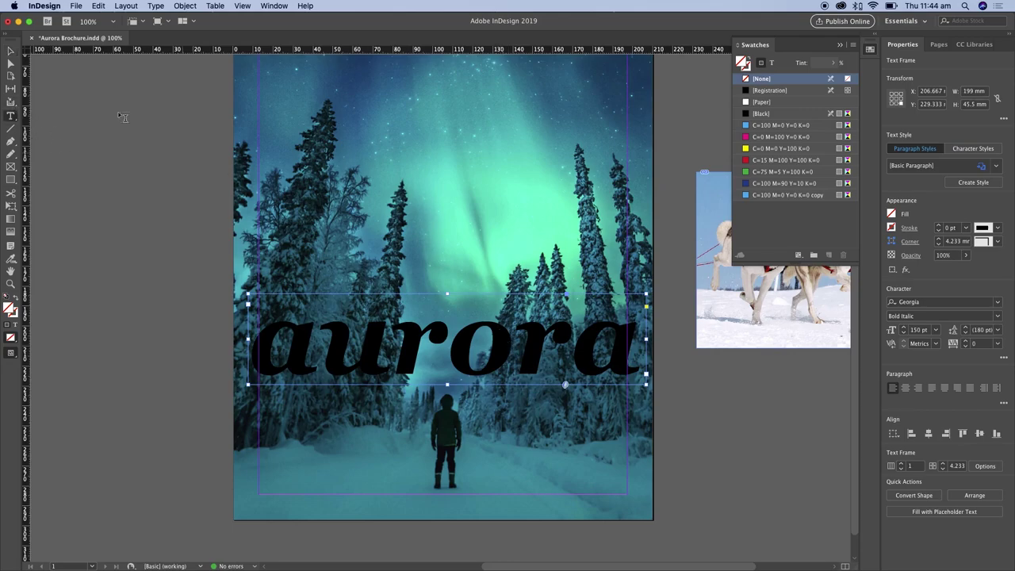
{"action": "left_click", "coordinate": [10, 52]}
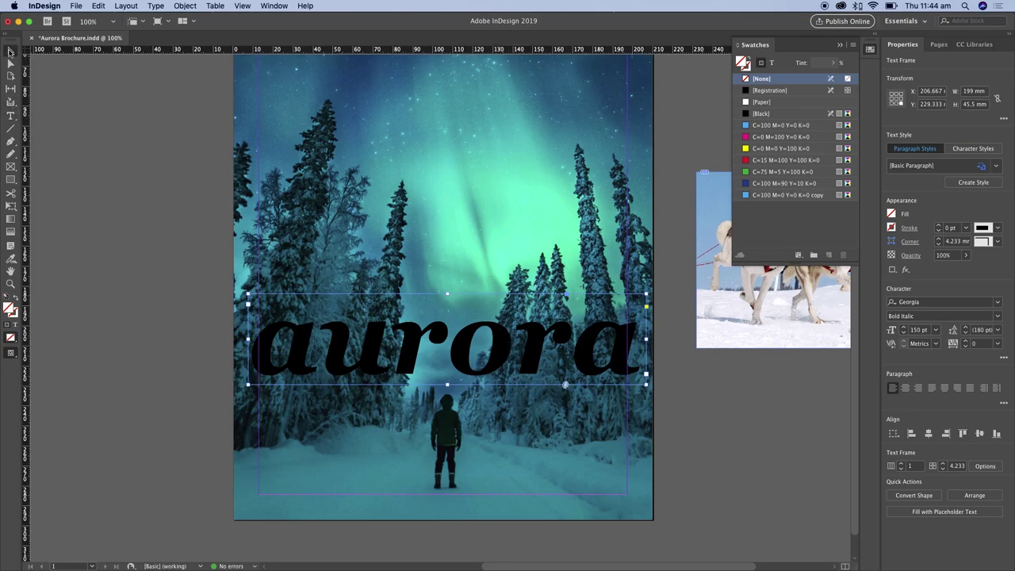
{"action": "double_click", "coordinate": [516, 351]}
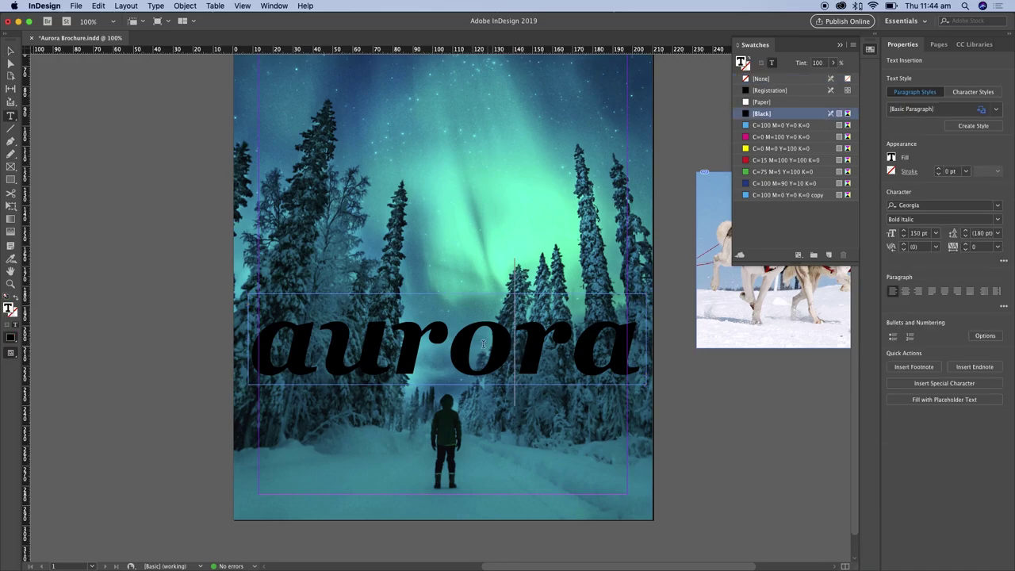
{"action": "left_click_drag", "start_coordinate": [634, 354], "coordinate": [274, 347]}
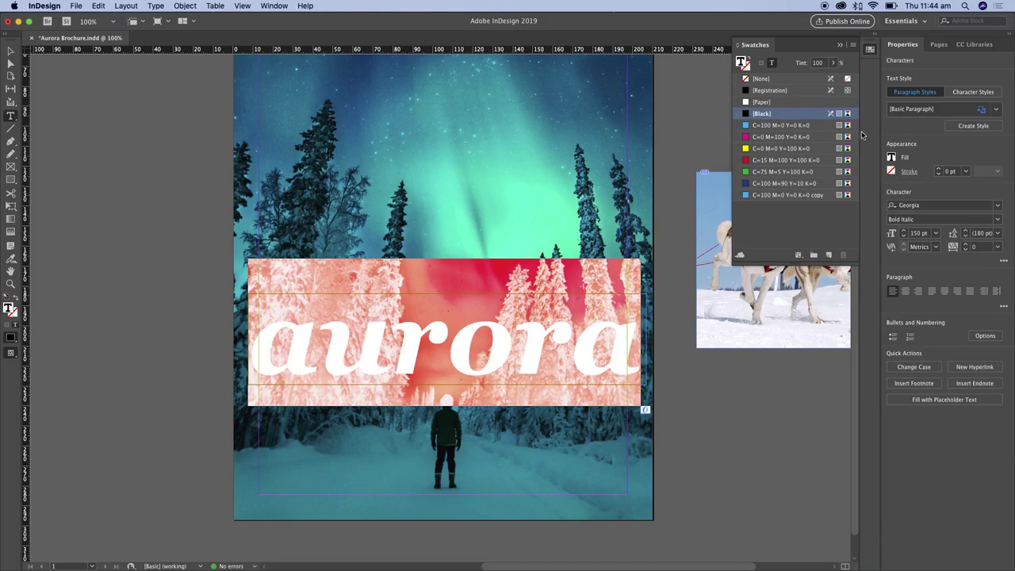
{"action": "left_click", "coordinate": [869, 50]}
{"action": "left_click", "coordinate": [869, 51]}
{"action": "left_click", "coordinate": [892, 159]}
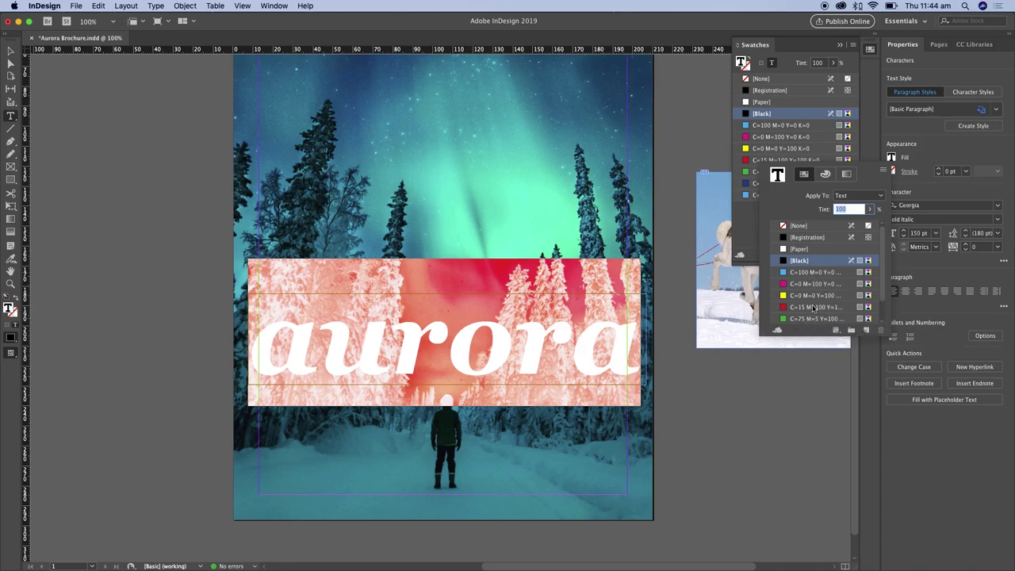
{"action": "left_click", "coordinate": [800, 251]}
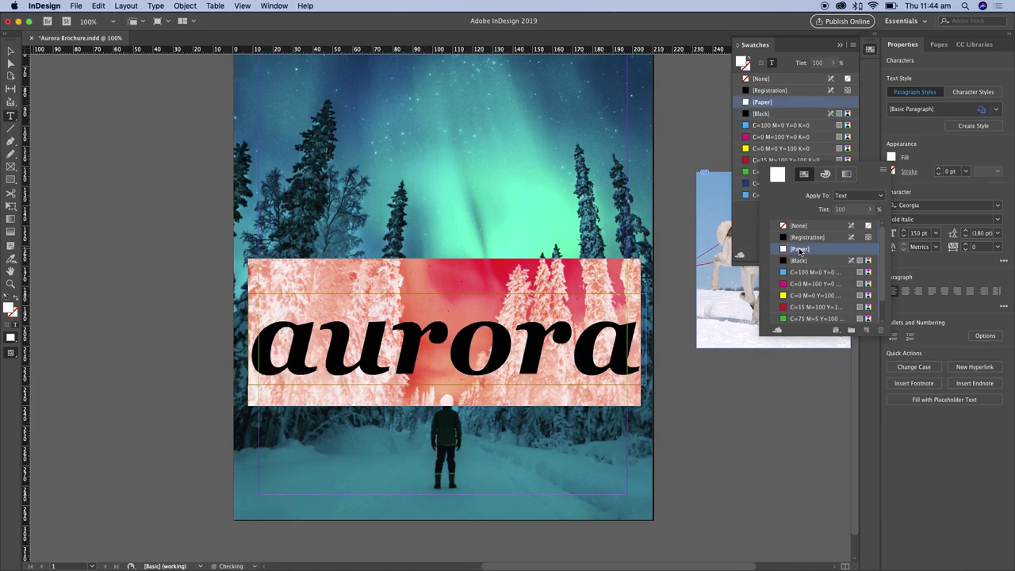
{"action": "left_click", "coordinate": [508, 347]}
{"action": "left_click", "coordinate": [511, 347]}
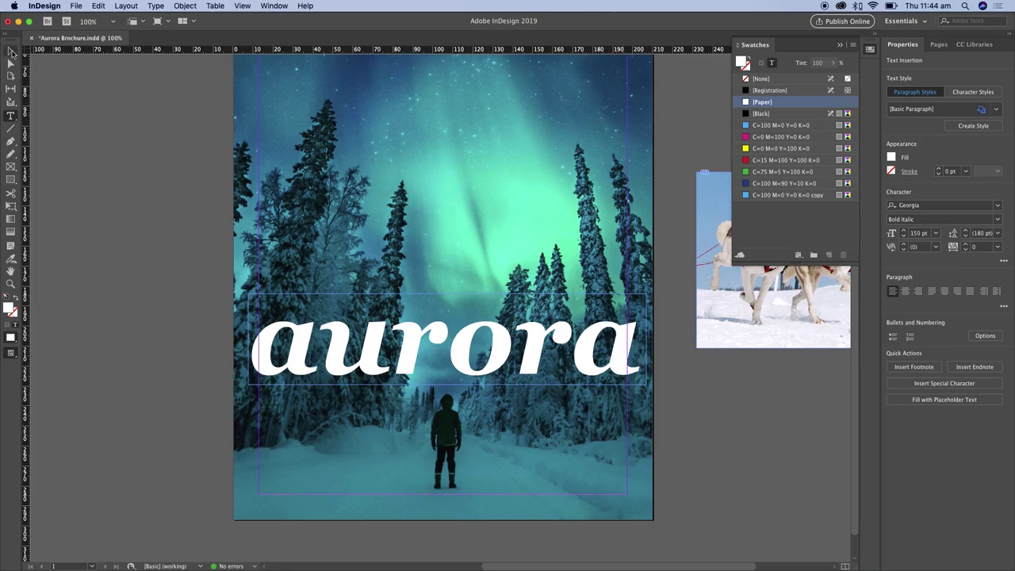
Move the title frame up about 4 mm and set the font size of the whole word "aurora" to 130 pt.
{"action": "left_click", "coordinate": [11, 52]}
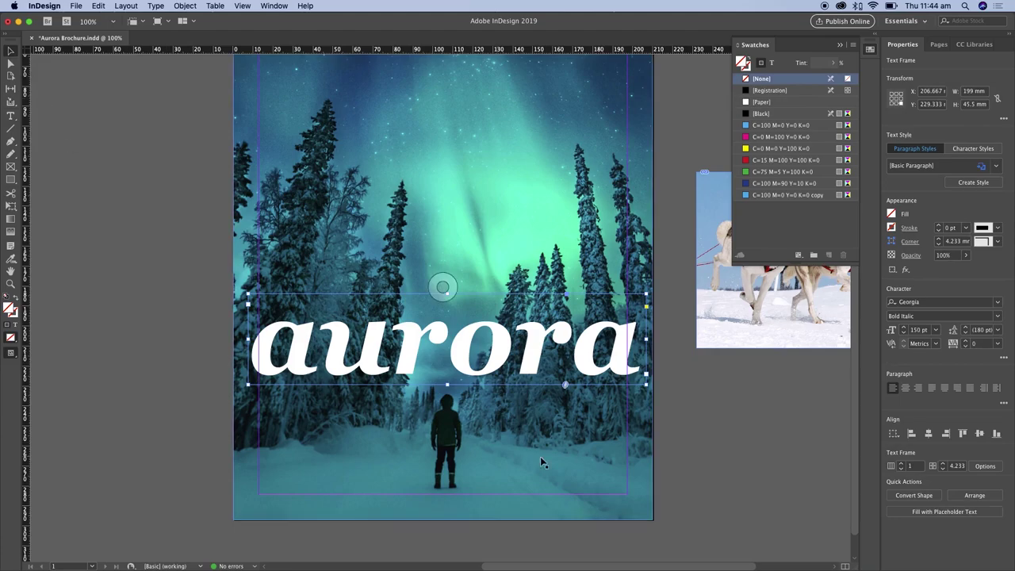
{"action": "left_click_drag", "start_coordinate": [584, 358], "coordinate": [583, 350]}
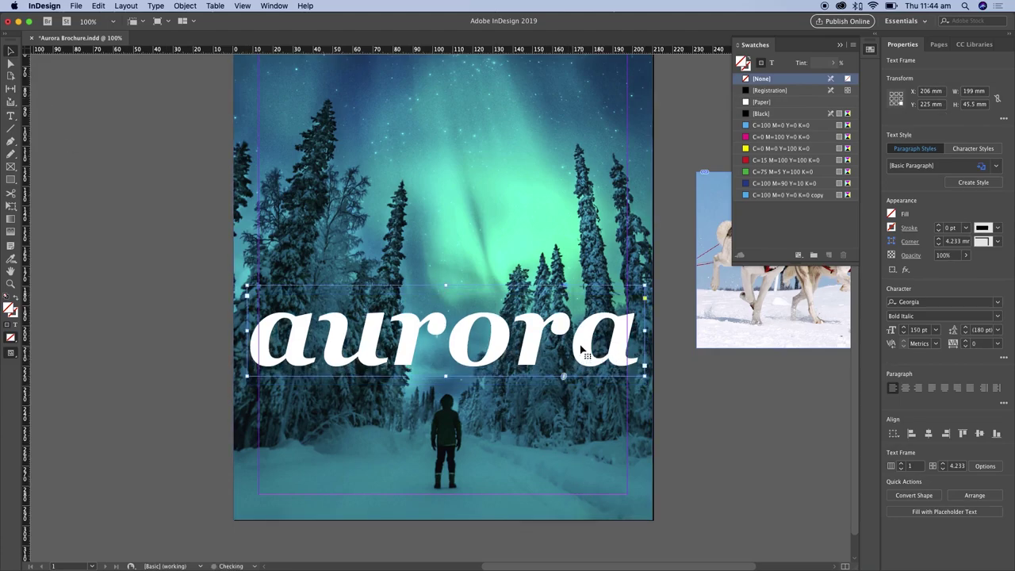
{"action": "key", "text": "t"}
{"action": "left_click", "coordinate": [581, 353]}
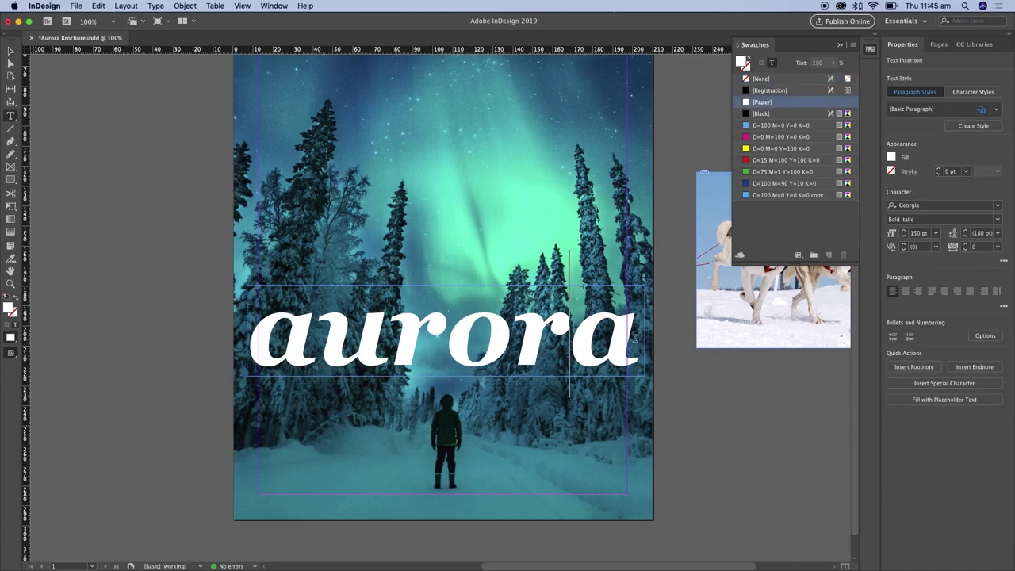
{"action": "key", "text": "super+a"}
{"action": "left_click", "coordinate": [891, 233]}
{"action": "type", "text": "130"}
{"action": "key", "text": "Return"}
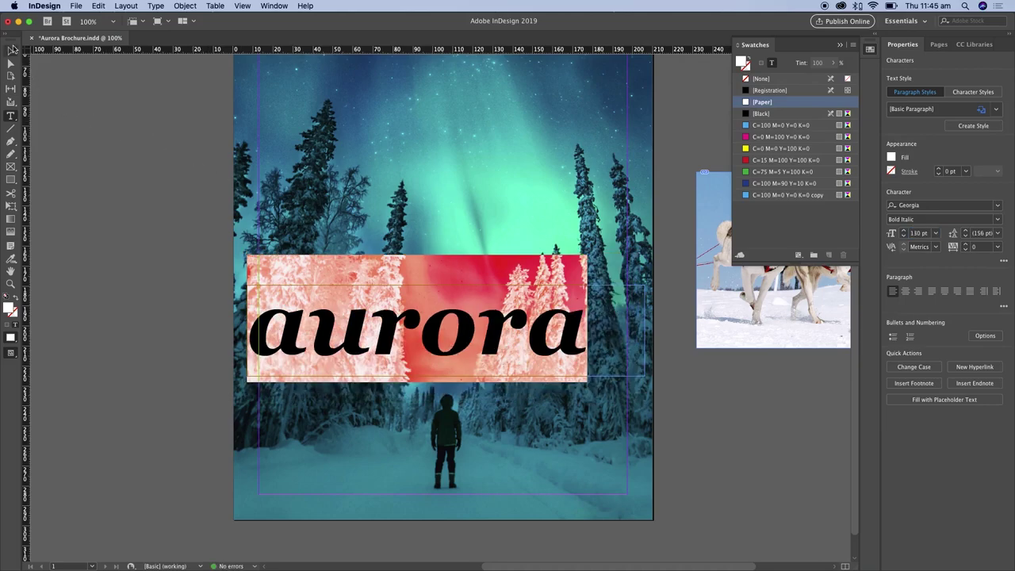
Align the title frame with the page's left margin and narrow it to about 184.6 mm so it ends at the right margin.
{"action": "left_click", "coordinate": [10, 52]}
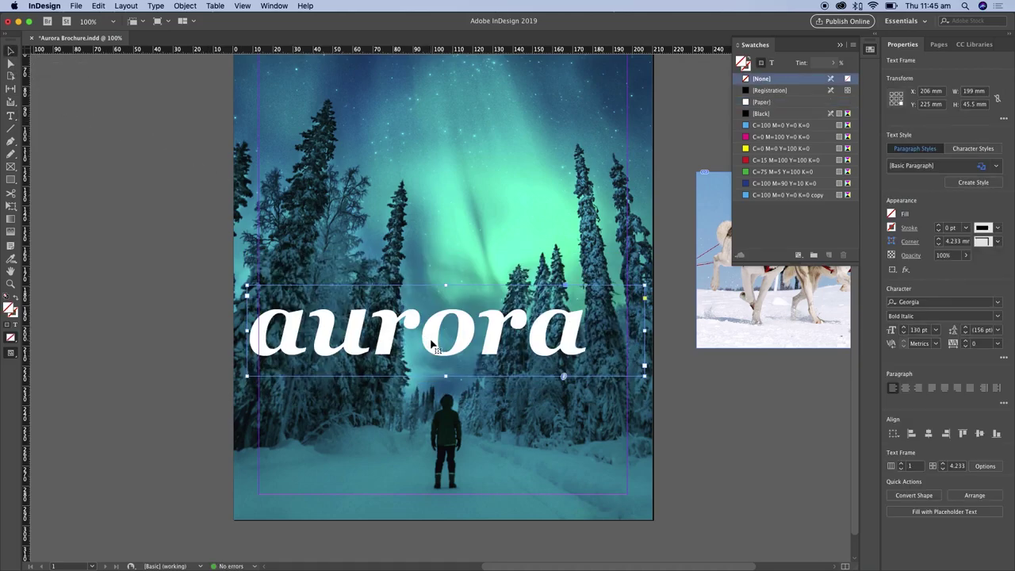
{"action": "left_click_drag", "start_coordinate": [428, 341], "coordinate": [443, 343]}
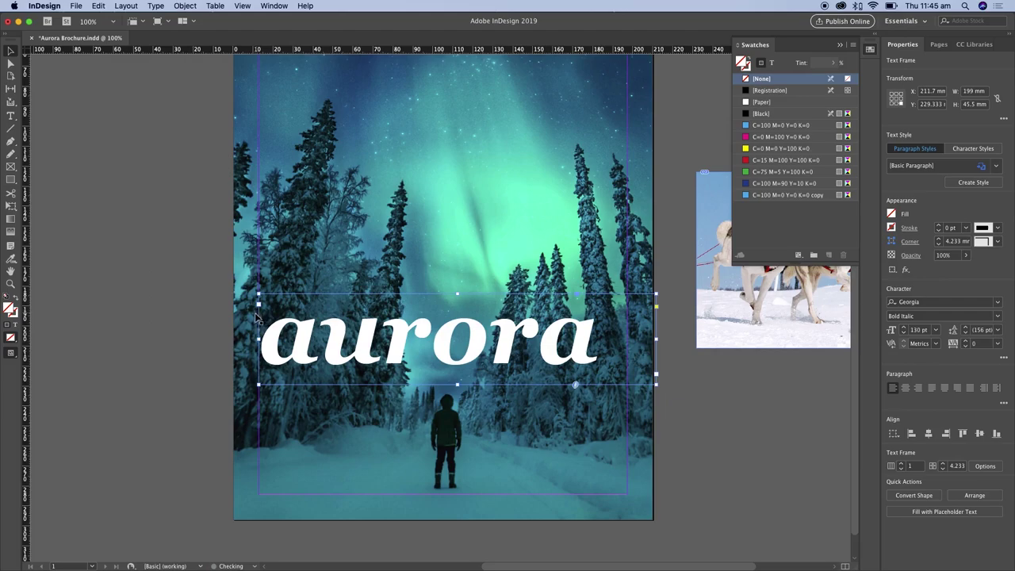
{"action": "left_click_drag", "start_coordinate": [657, 339], "coordinate": [627, 340]}
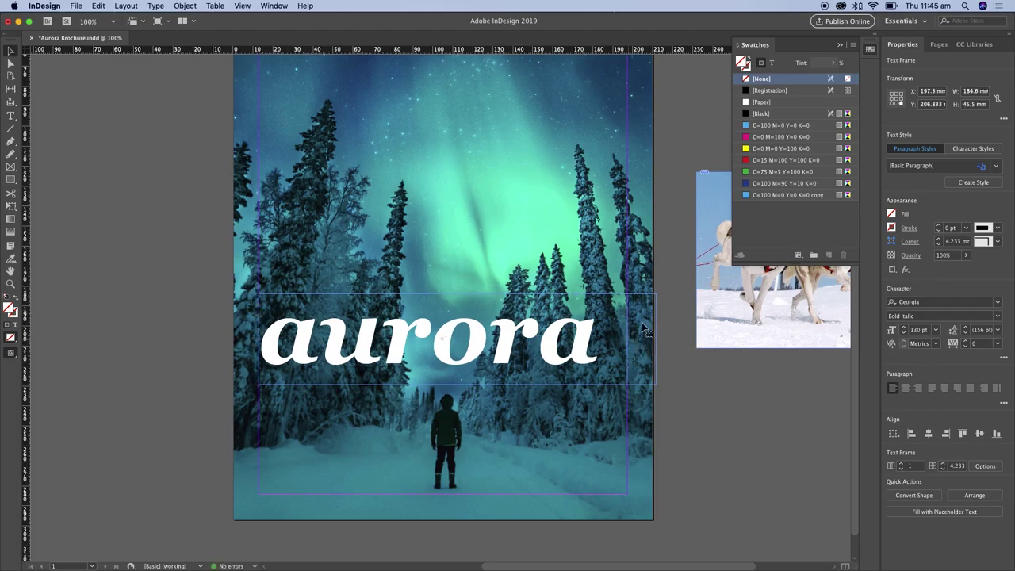
Try several paragraph alignments on the word "aurora" and finish with it centred in its frame.
{"action": "double_click", "coordinate": [517, 359]}
{"action": "left_click_drag", "start_coordinate": [601, 341], "coordinate": [281, 335]}
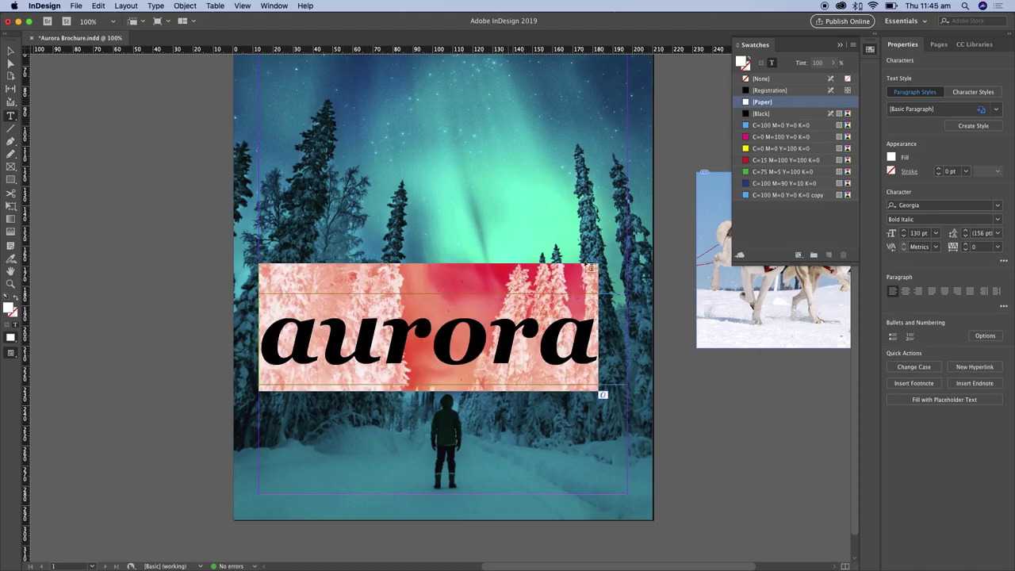
{"action": "left_click", "coordinate": [905, 291]}
{"action": "left_click", "coordinate": [917, 291]}
{"action": "left_click", "coordinate": [932, 291]}
{"action": "left_click", "coordinate": [907, 292]}
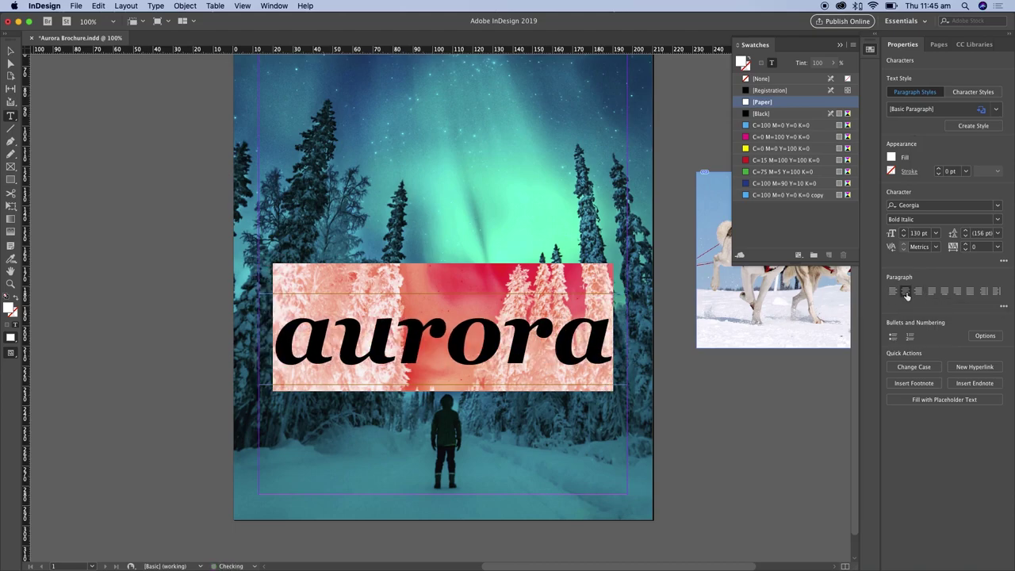
{"action": "left_click", "coordinate": [607, 353]}
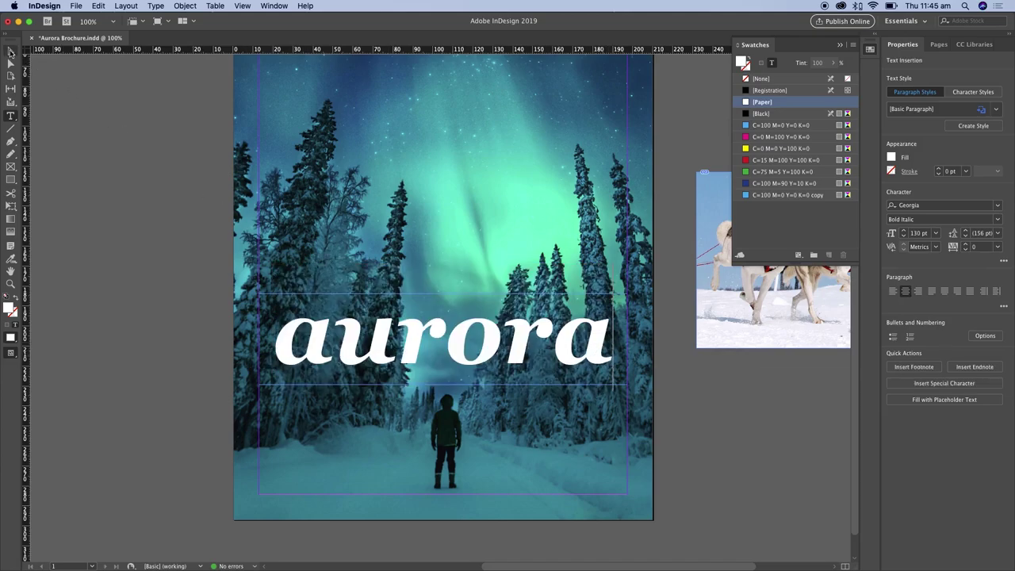
{"action": "left_click", "coordinate": [10, 52]}
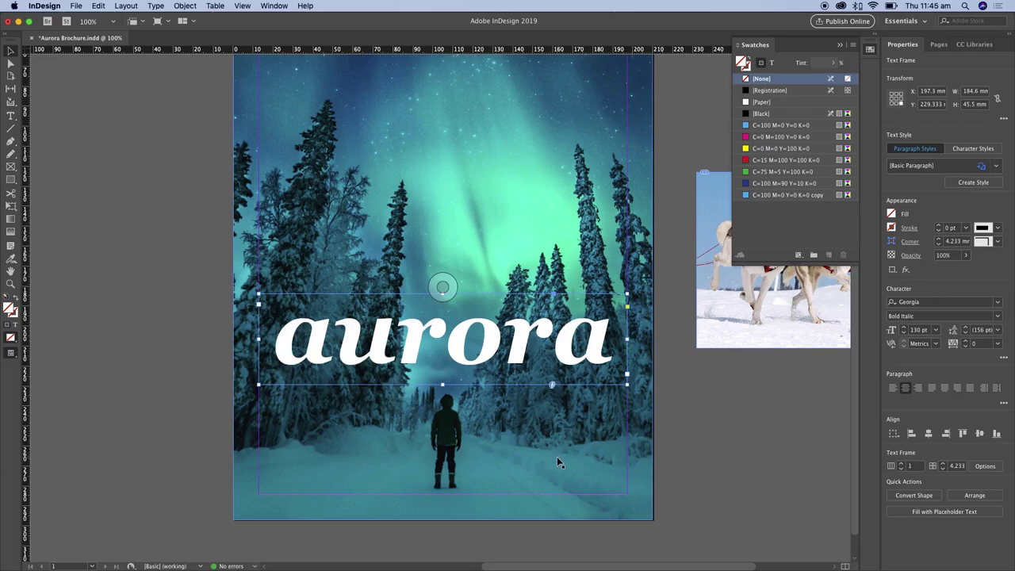
Draw a rectangle about 71.3 mm wide and 57 mm high above the title and fill it with C=0 M=100 Y=0 K=0.
{"action": "left_click", "coordinate": [11, 180]}
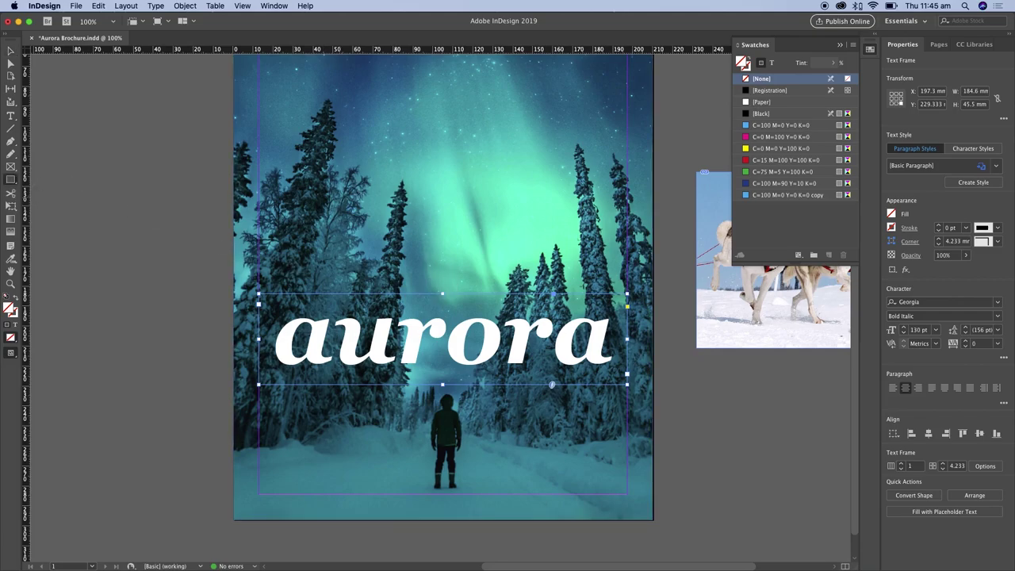
{"action": "left_click_drag", "start_coordinate": [389, 155], "coordinate": [531, 268]}
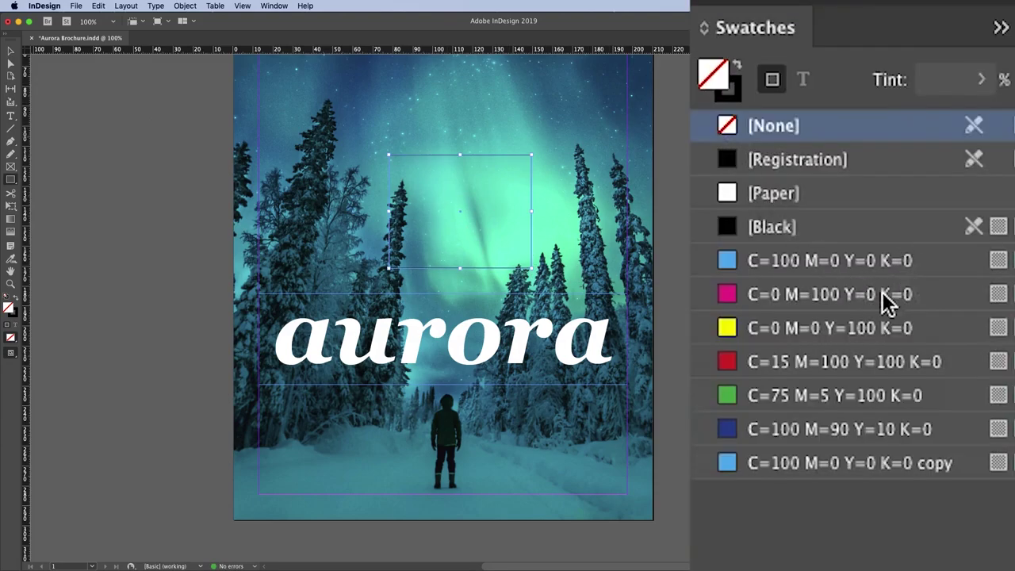
{"action": "left_click", "coordinate": [799, 137]}
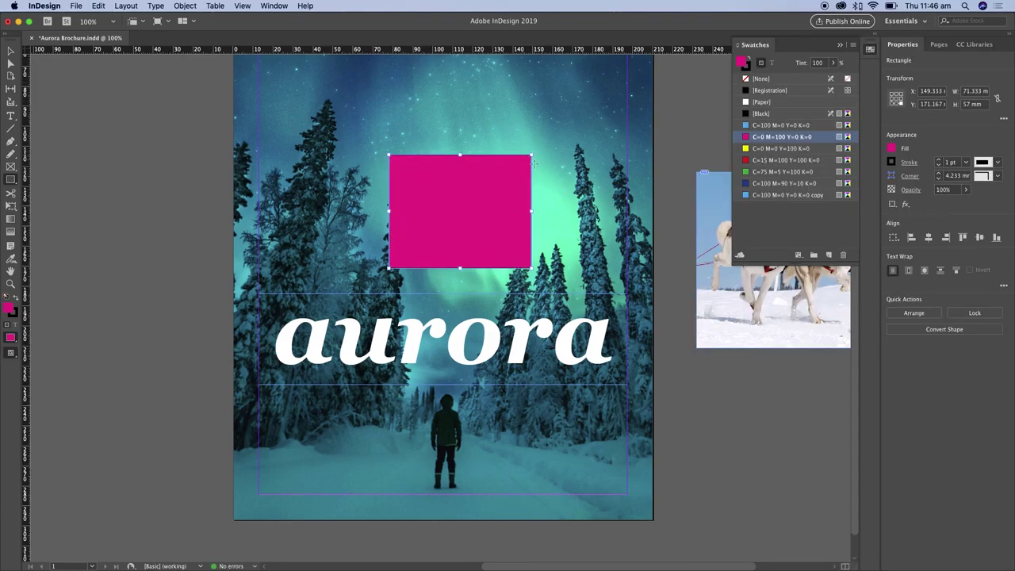
Thicken the rectangle's stroke, try [None] as its fill, and restore the C=0 M=100 Y=0 K=0 fill.
{"action": "left_click", "coordinate": [938, 159]}
{"action": "left_click", "coordinate": [938, 159]}
{"action": "left_click", "coordinate": [938, 160]}
{"action": "left_click", "coordinate": [938, 160]}
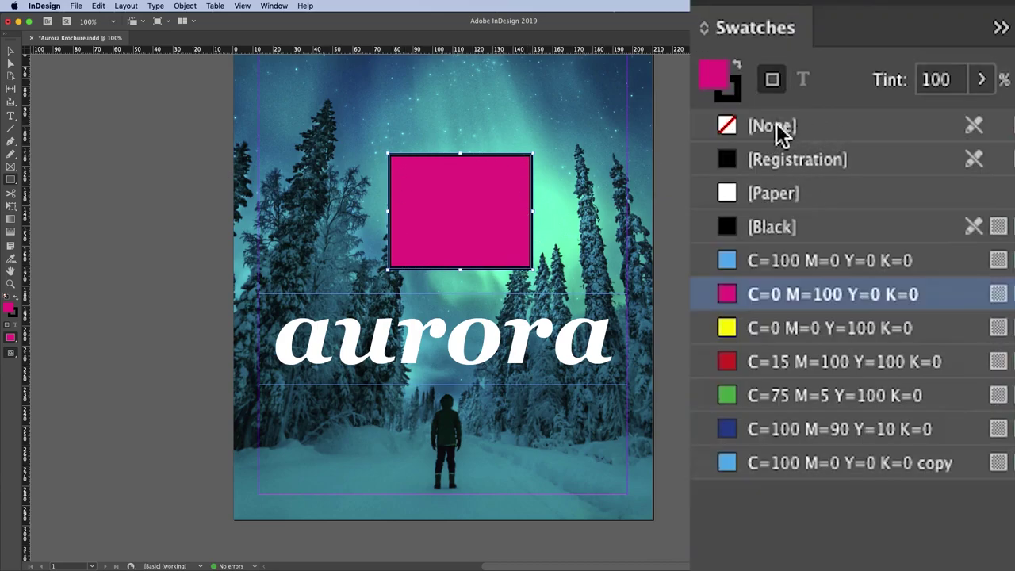
{"action": "left_click", "coordinate": [779, 128]}
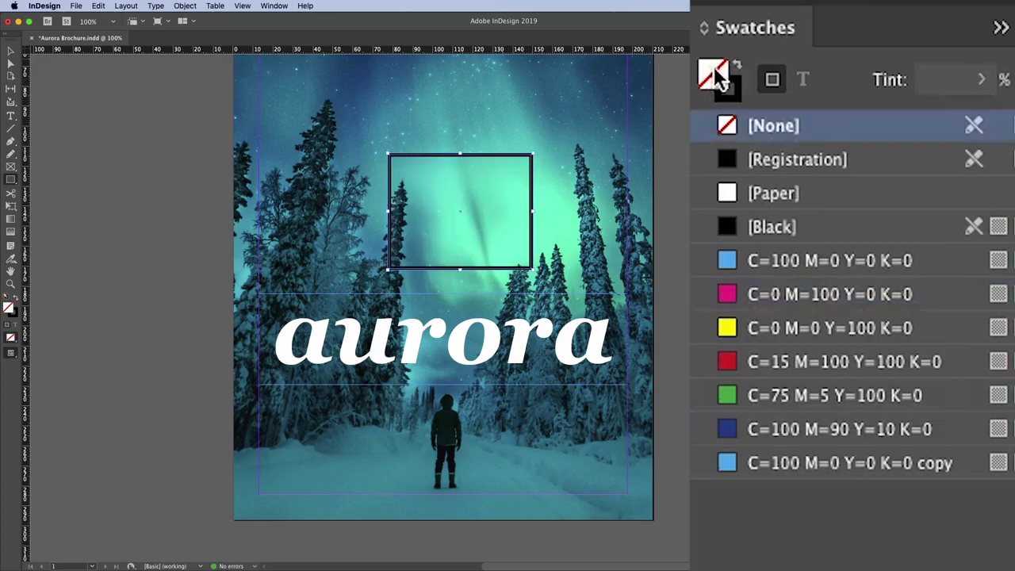
{"action": "left_click", "coordinate": [836, 295]}
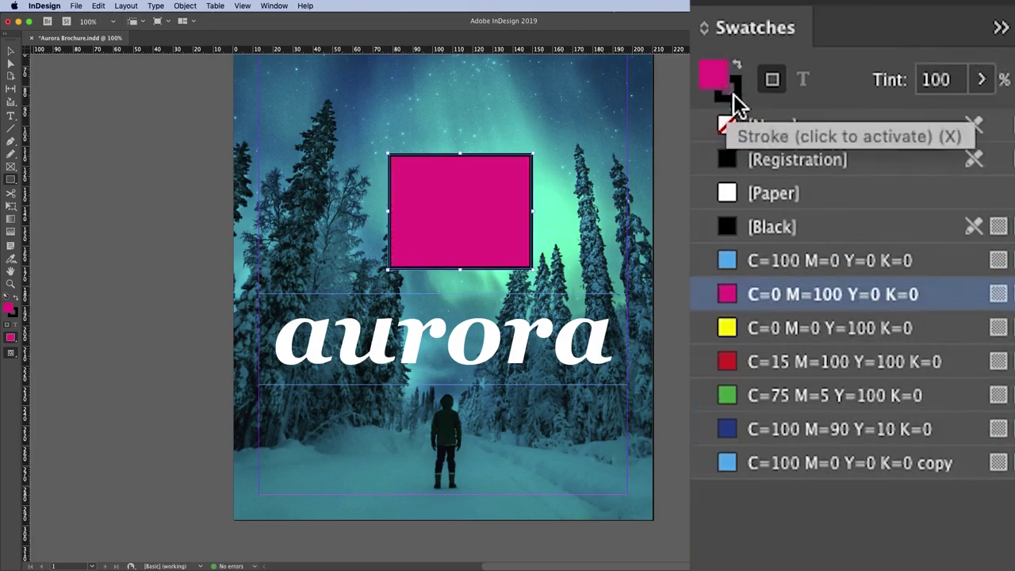
Set the rectangle's stroke to [None] and fit it against the title frame's left edge at the frame's height of 45.5 mm.
{"action": "left_click", "coordinate": [734, 102]}
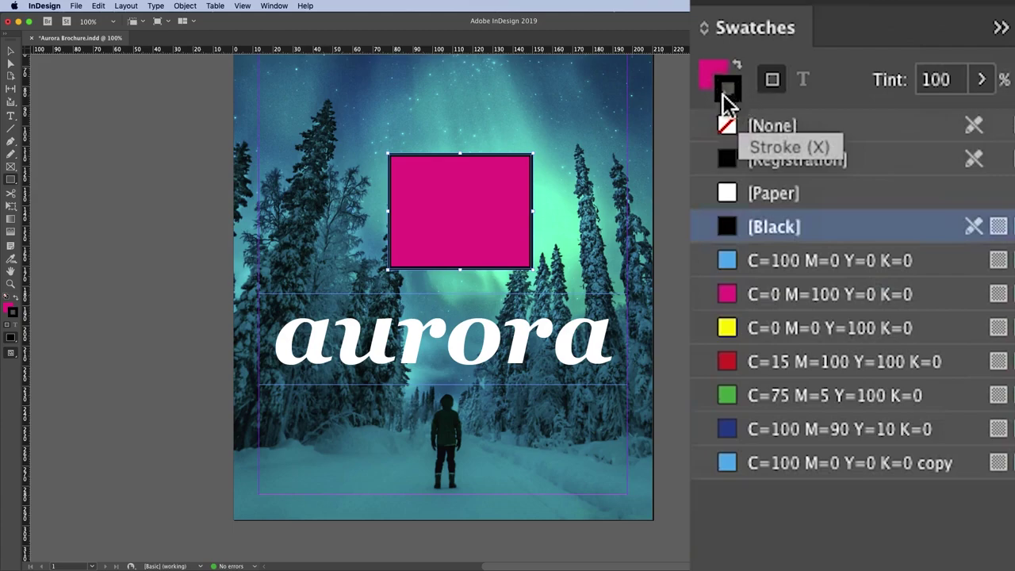
{"action": "left_click", "coordinate": [787, 128]}
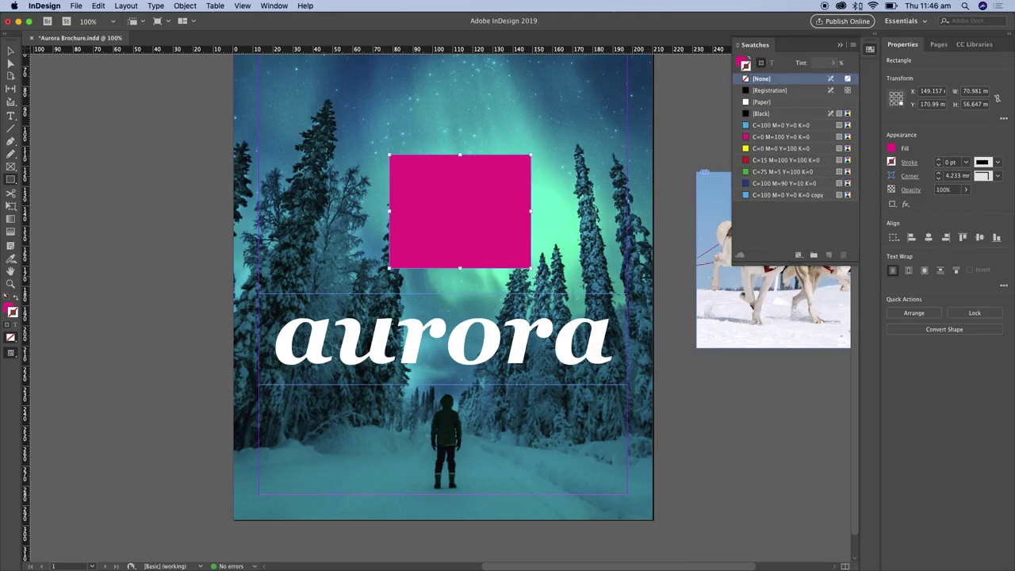
{"action": "left_click", "coordinate": [10, 50]}
{"action": "left_click_drag", "start_coordinate": [505, 206], "coordinate": [236, 353]}
{"action": "left_click_drag", "start_coordinate": [187, 406], "coordinate": [188, 383]}
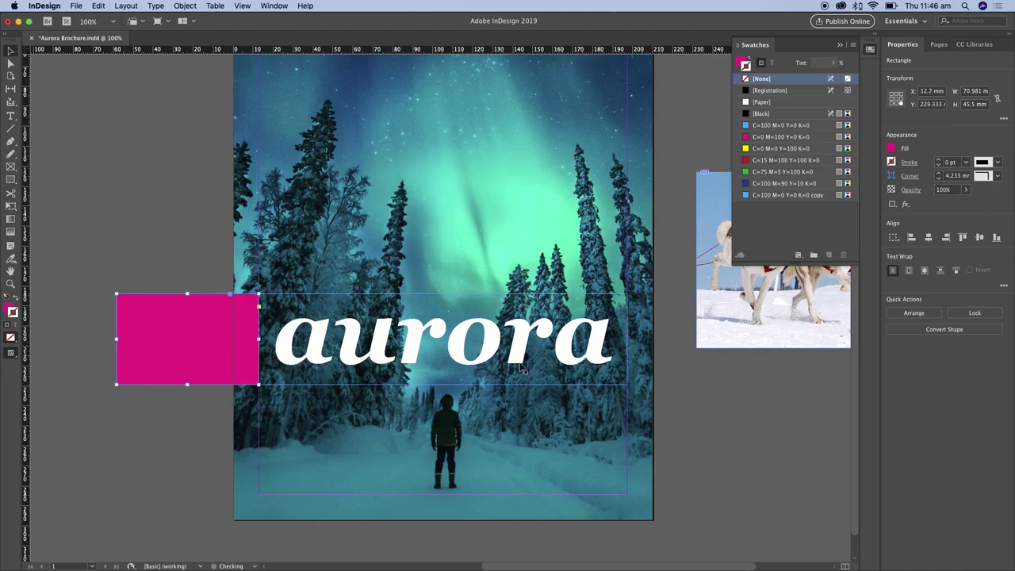
Duplicate the magenta rectangle to the right side of the title frame and shorten the copy to the height of the lettering.
{"action": "left_click_drag", "start_coordinate": [222, 365], "coordinate": [474, 333]}
{"action": "left_click_drag", "start_coordinate": [401, 284], "coordinate": [698, 316]}
{"action": "left_click_drag", "start_coordinate": [698, 384], "coordinate": [698, 366]}
Reduce the height of the magenta rectangle on the left of the title to about 23.3 mm, in line with the lettering.
{"action": "left_click", "coordinate": [209, 320]}
{"action": "left_click_drag", "start_coordinate": [188, 295], "coordinate": [189, 320]}
{"action": "left_click_drag", "start_coordinate": [187, 384], "coordinate": [243, 366]}
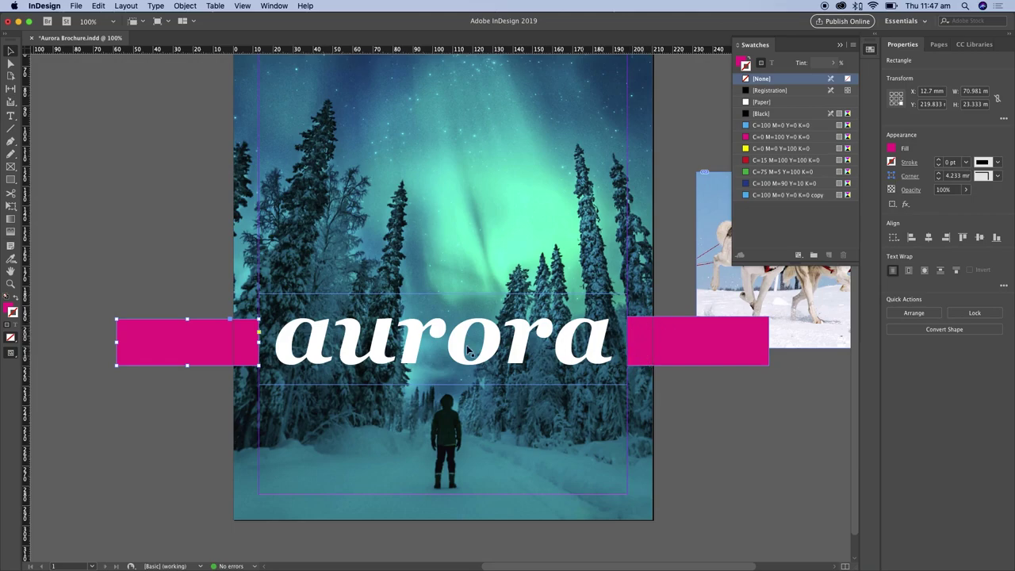
{"action": "left_click", "coordinate": [705, 424]}
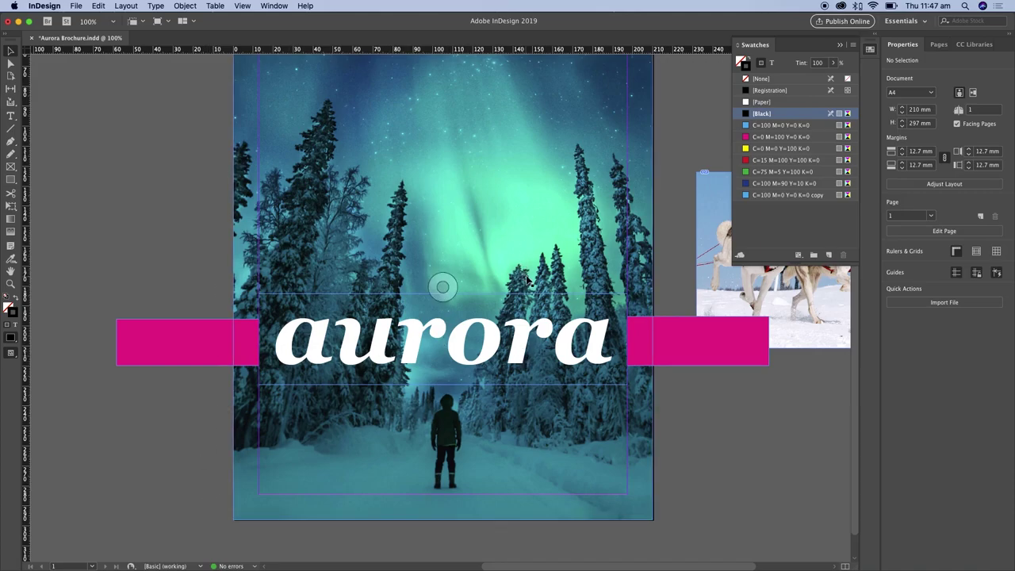
Check the whole cover in Preview mode without guides and pasteboard items, and return to the normal view.
{"action": "key", "text": "super+minus"}
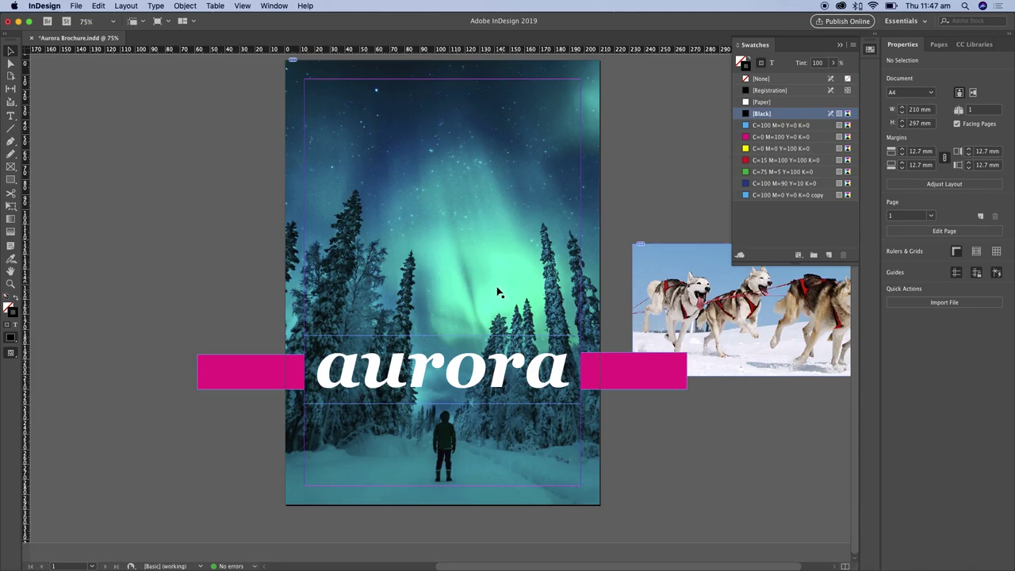
{"action": "key", "text": "w"}
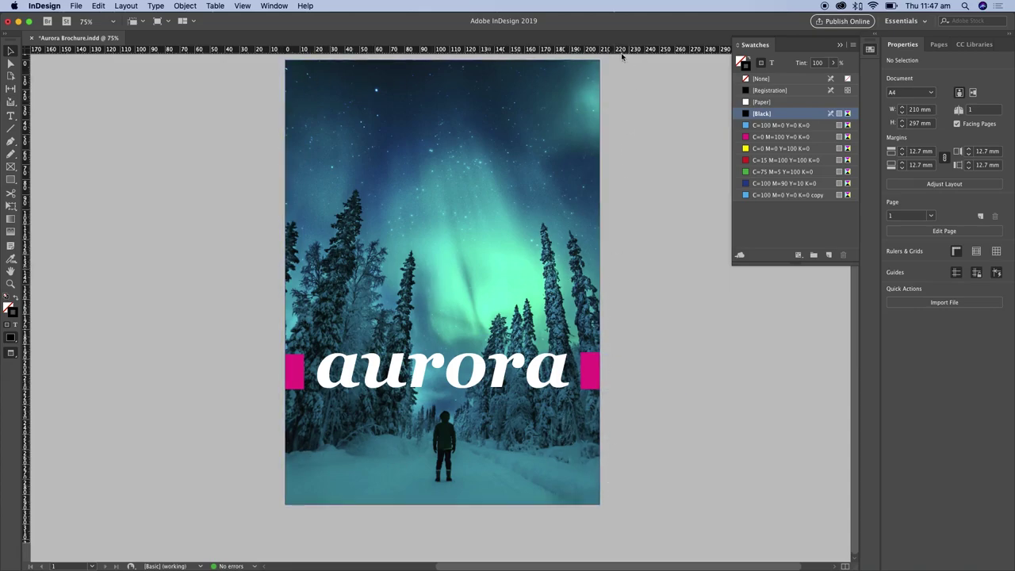
{"action": "key", "text": "w"}
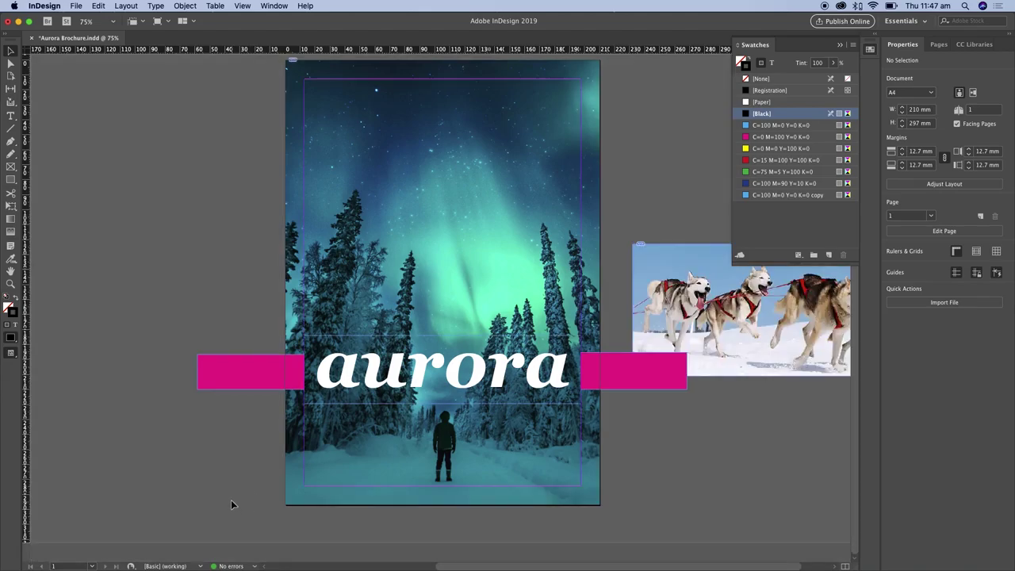
{"action": "left_click", "coordinate": [555, 394]}
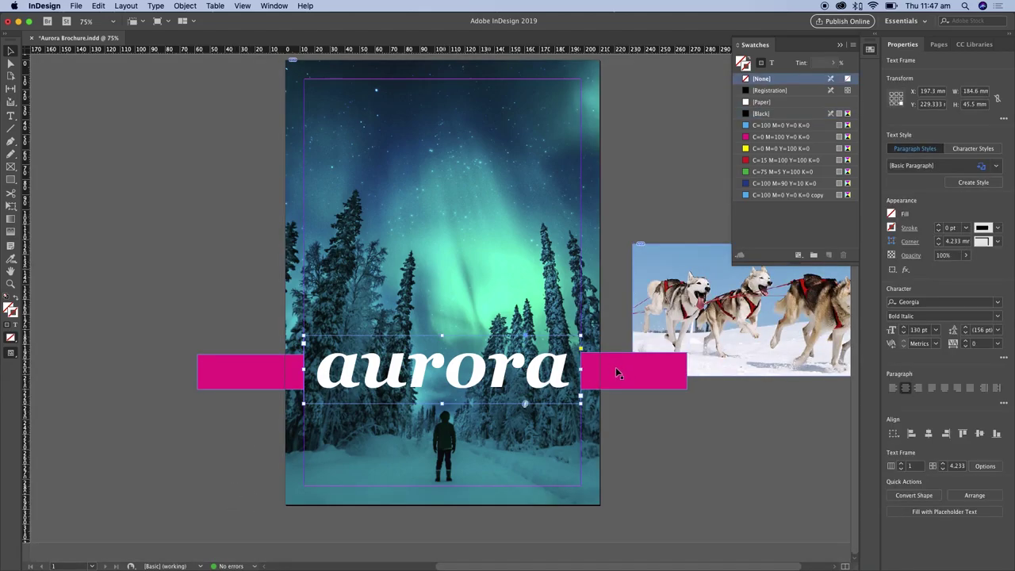
{"action": "left_click", "coordinate": [441, 280]}
{"action": "left_click", "coordinate": [618, 232]}
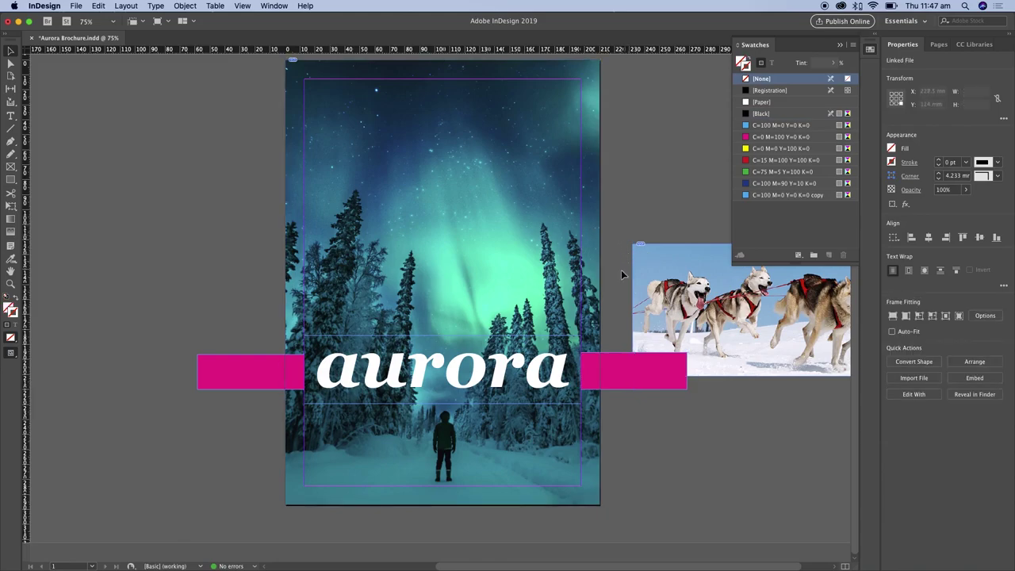
{"action": "key", "text": "w"}
{"action": "left_click", "coordinate": [628, 330]}
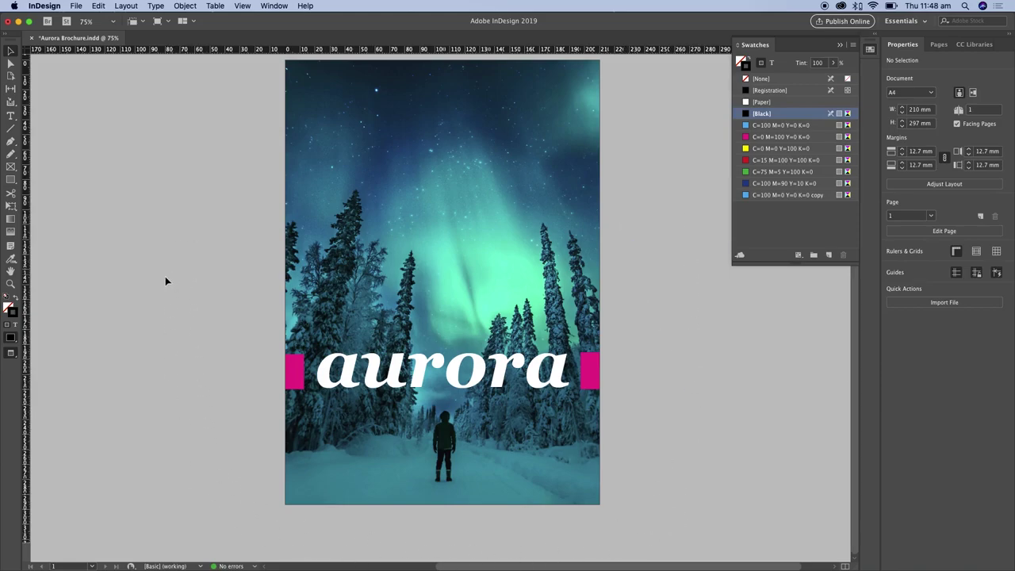
{"action": "key", "text": "w"}
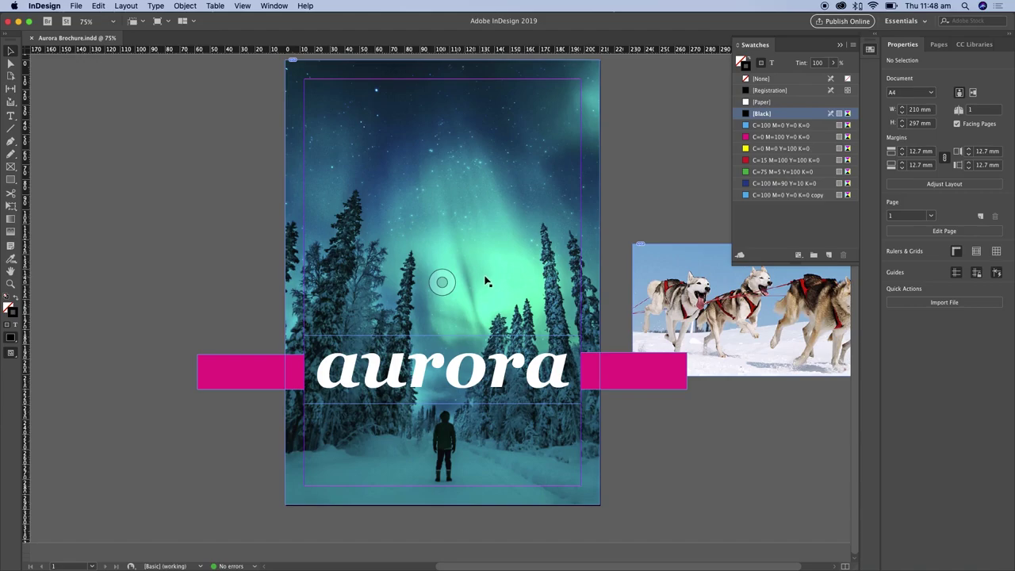
Add a second page to the brochure.
{"action": "left_click", "coordinate": [938, 44]}
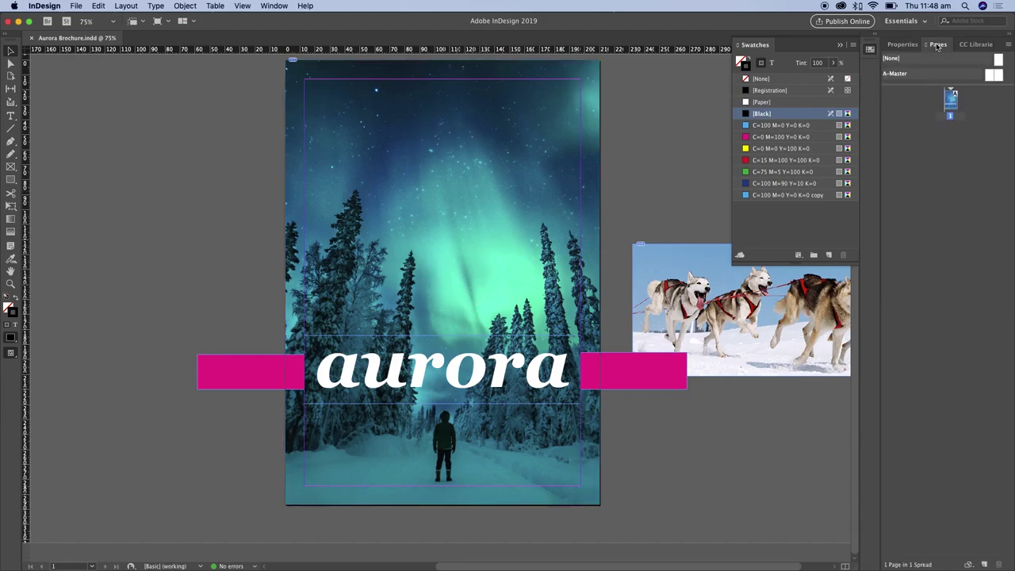
{"action": "left_click", "coordinate": [985, 565]}
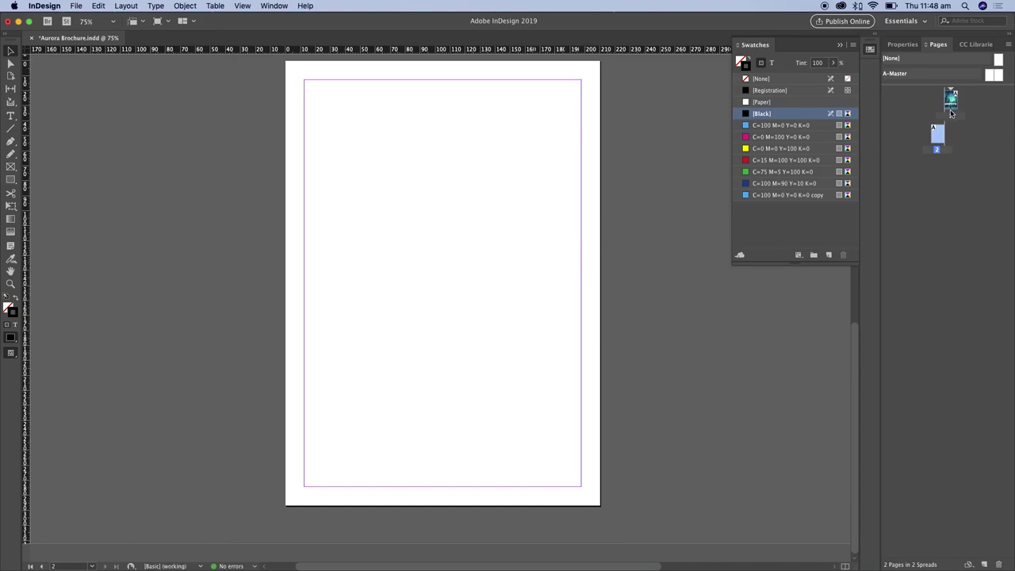
Try adding further blank pages until the brochure has 12 pages.
{"action": "left_click", "coordinate": [985, 564]}
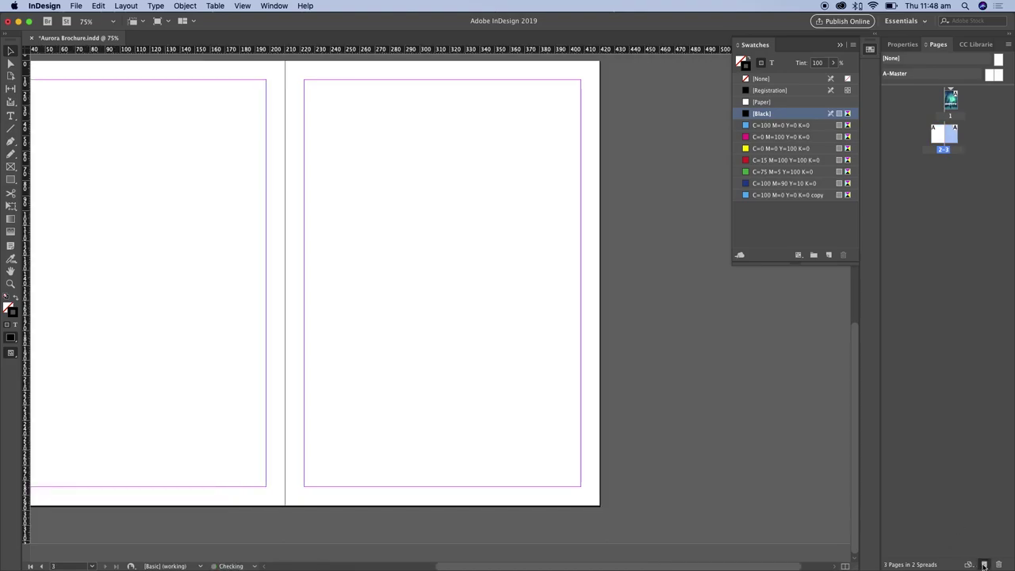
{"action": "double_click", "coordinate": [984, 565]}
{"action": "left_click", "coordinate": [985, 565]}
{"action": "double_click", "coordinate": [985, 565]}
{"action": "double_click", "coordinate": [985, 565]}
{"action": "left_click", "coordinate": [985, 564]}
{"action": "left_click", "coordinate": [984, 565]}
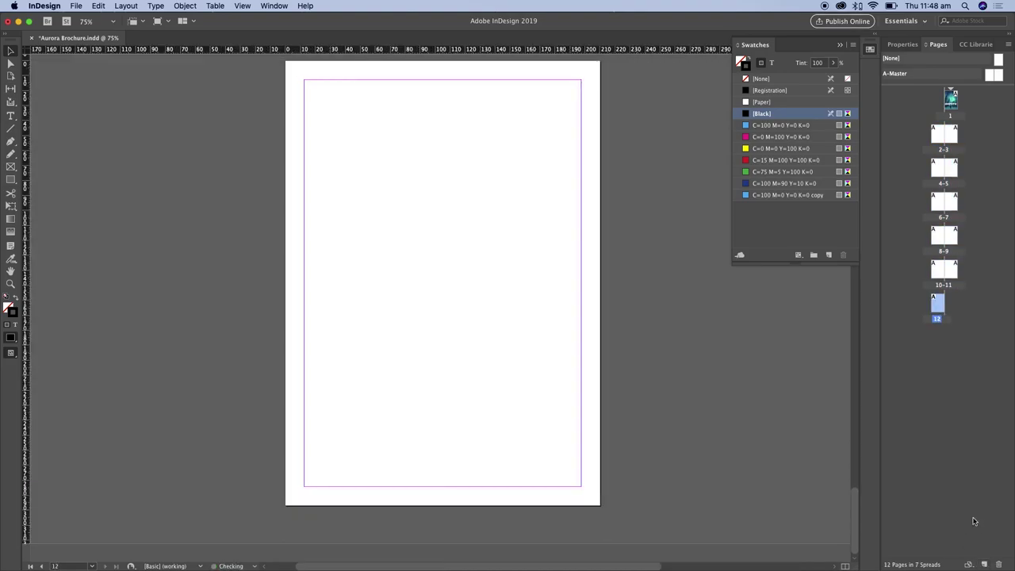
Undo the extra page insertions until only the cover and page 2 remain.
{"action": "key", "text": "super+z"}
{"action": "key", "text": "super+z"}
{"action": "key", "text": "super+z"}
{"action": "key", "text": "super+z"}
{"action": "key", "text": "super+z"}
{"action": "key", "text": "super+z"}
{"action": "key", "text": "super+z"}
{"action": "key", "text": "super+z"}
{"action": "key", "text": "super+z"}
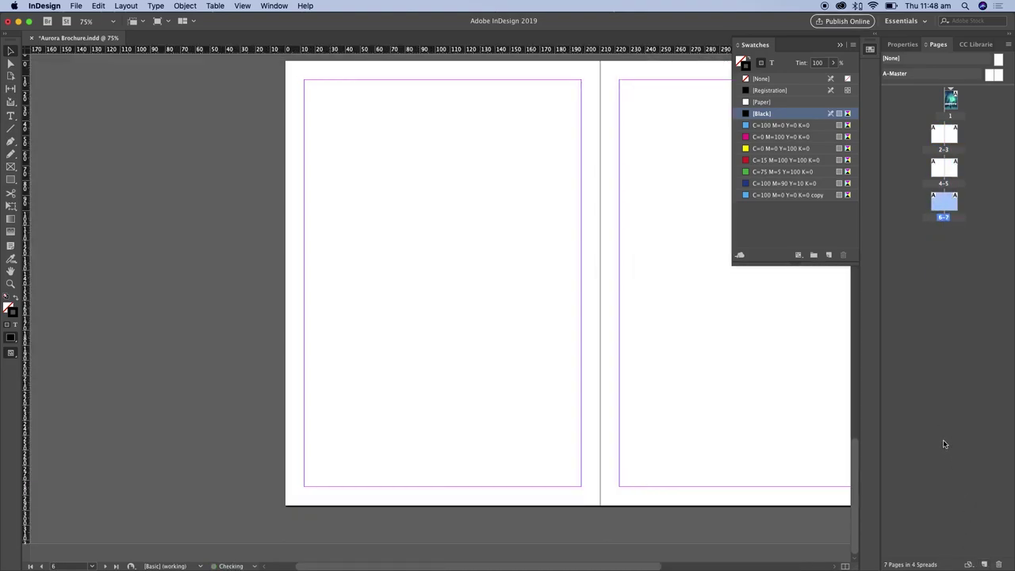
{"action": "key", "text": "super+z"}
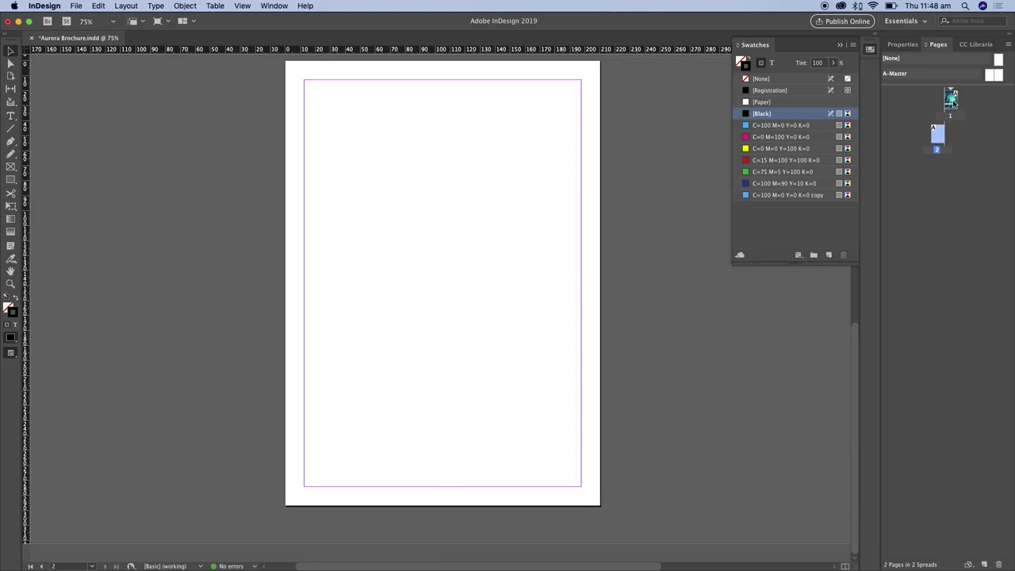
Move the dog photo from the cover's pasteboard onto page 2 and align it with the page's top and side edges.
{"action": "double_click", "coordinate": [951, 108]}
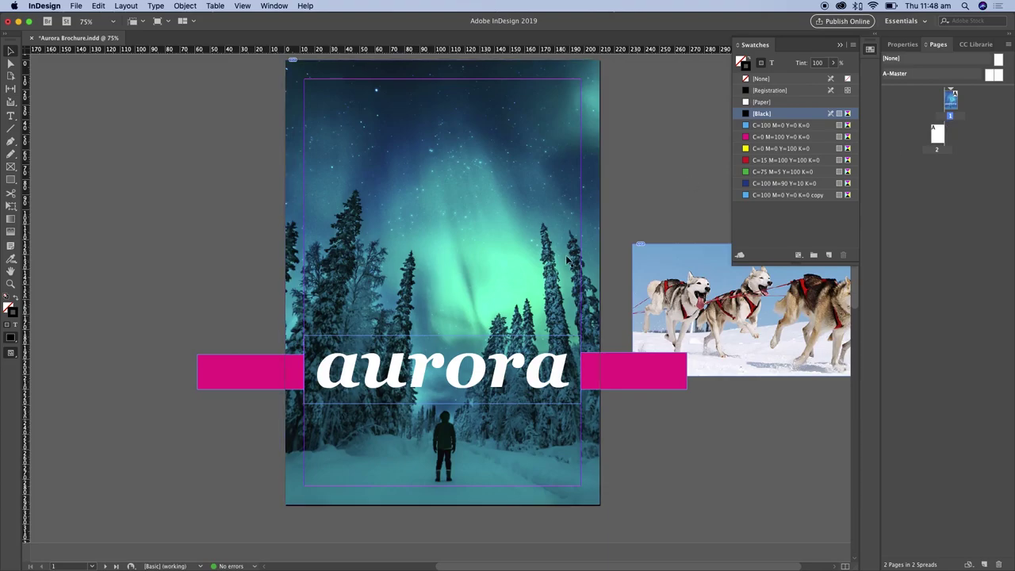
{"action": "double_click", "coordinate": [938, 135]}
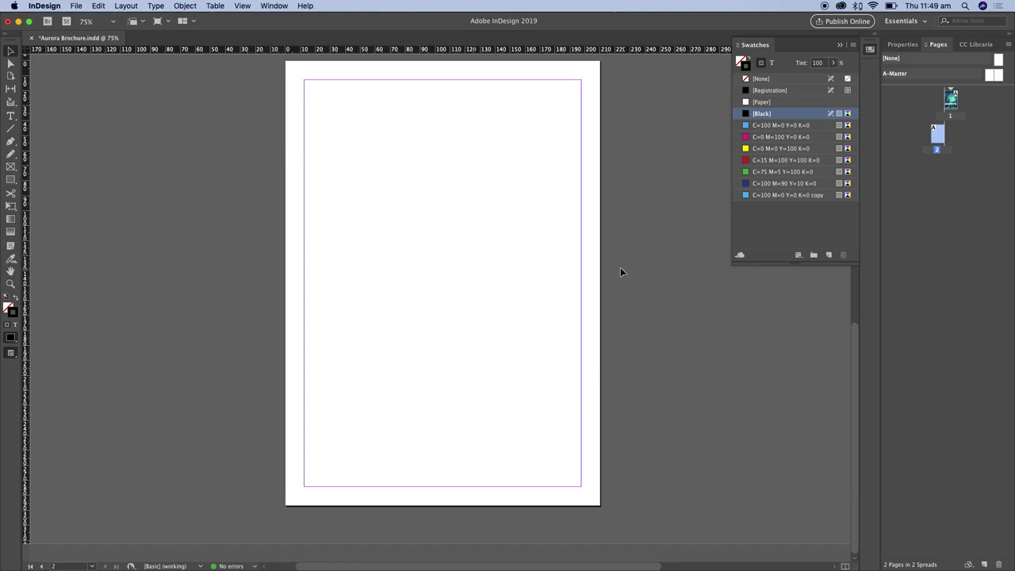
{"action": "key", "text": "super+minus"}
{"action": "key", "text": "super+minus"}
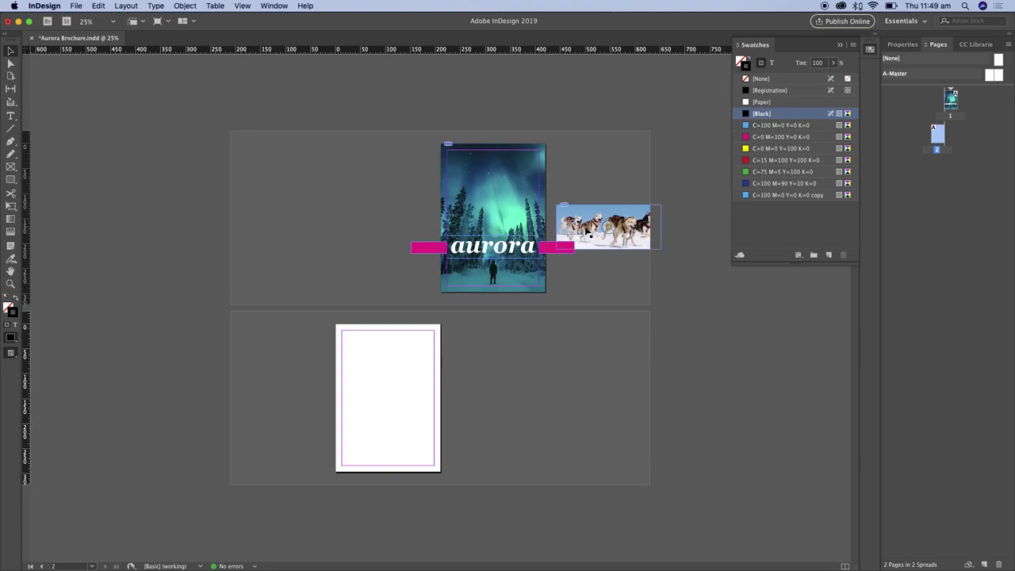
{"action": "left_click_drag", "start_coordinate": [587, 234], "coordinate": [380, 362]}
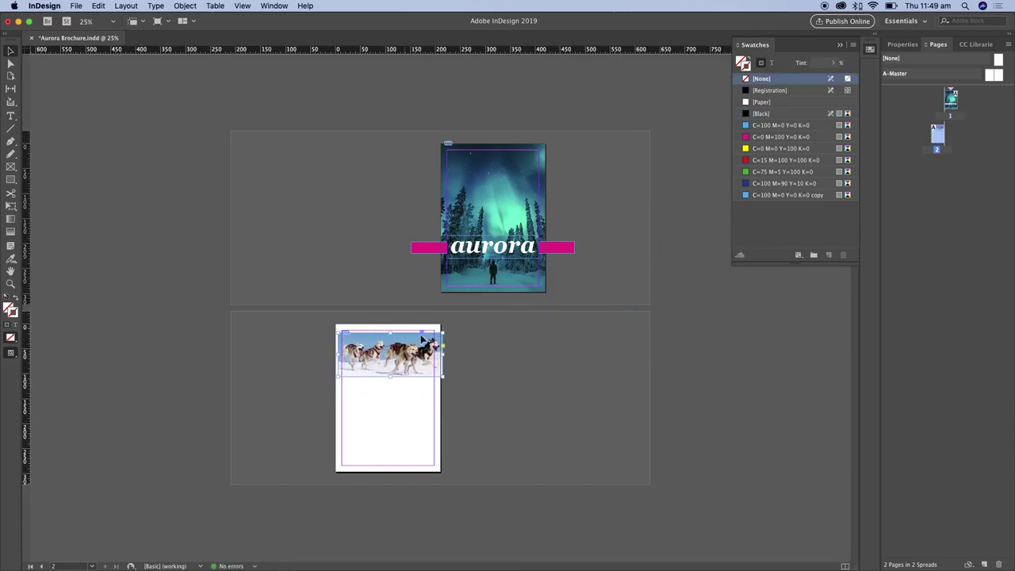
{"action": "key", "text": "super+equal"}
{"action": "key", "text": "super+equal"}
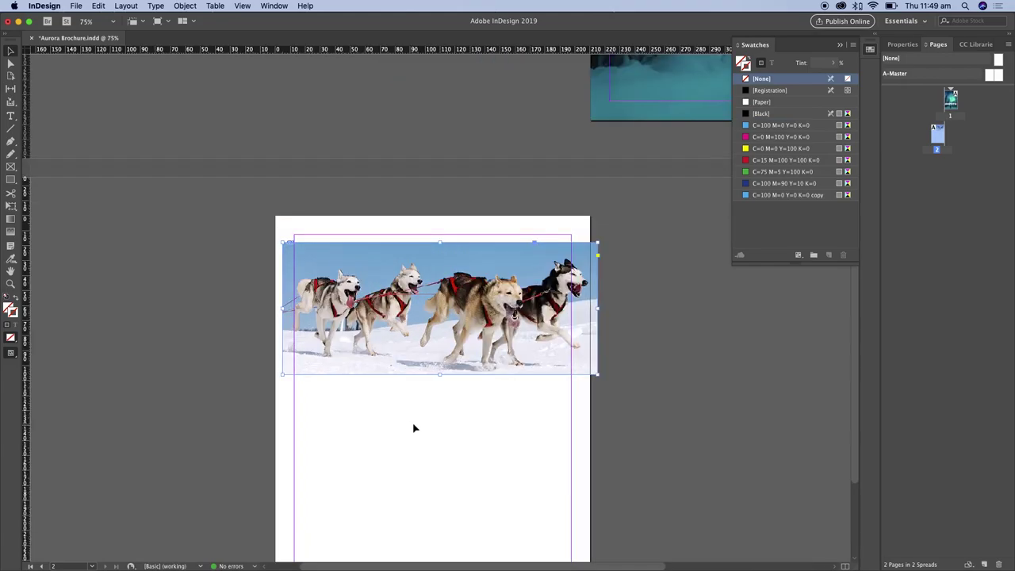
{"action": "key", "text": "super+equal"}
{"action": "left_click_drag", "start_coordinate": [480, 363], "coordinate": [460, 300]}
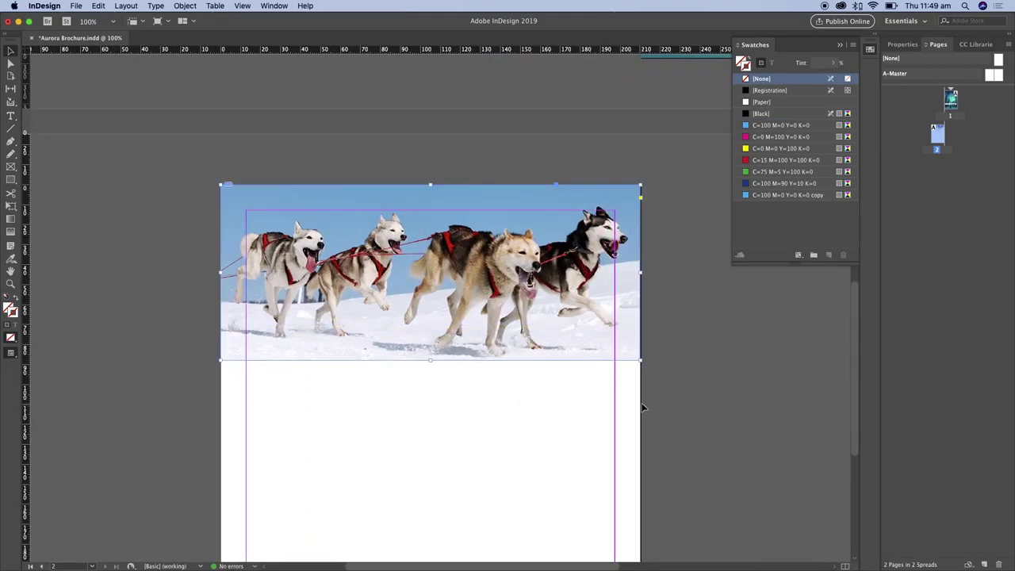
Try moving the magenta rectangle on the right of the cover title onto page 2, and undo the move.
{"action": "key", "text": "super+minus"}
{"action": "key", "text": "super+minus"}
{"action": "key", "text": "super+minus"}
{"action": "left_click_drag", "start_coordinate": [567, 240], "coordinate": [446, 414]}
{"action": "key", "text": "super+z"}
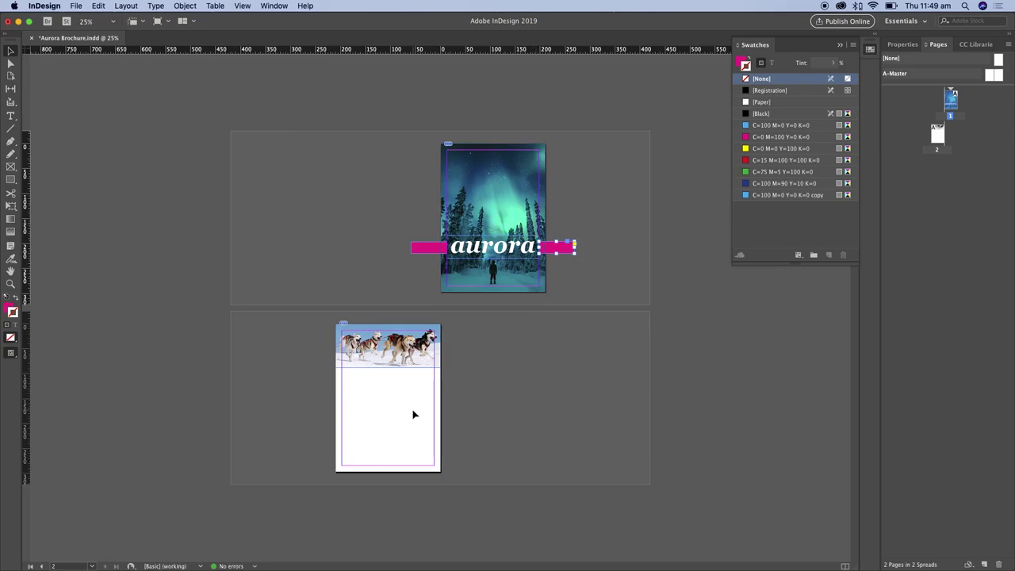
Copy the "aurora" title frame from the cover, paste it on page 2 and position it over the dog photo.
{"action": "left_click", "coordinate": [526, 252]}
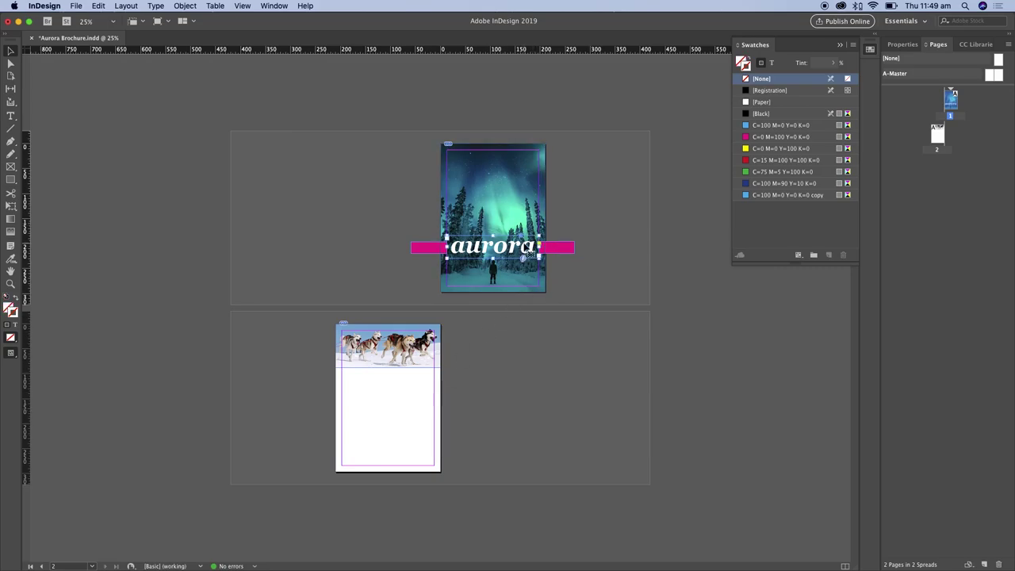
{"action": "right_click", "coordinate": [526, 253]}
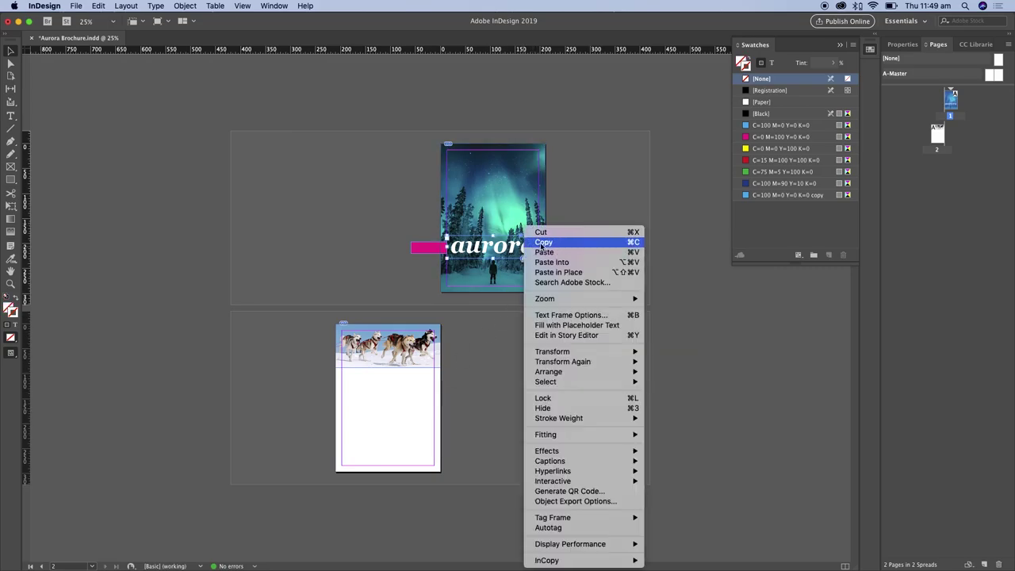
{"action": "left_click", "coordinate": [547, 235]}
{"action": "left_click", "coordinate": [406, 416]}
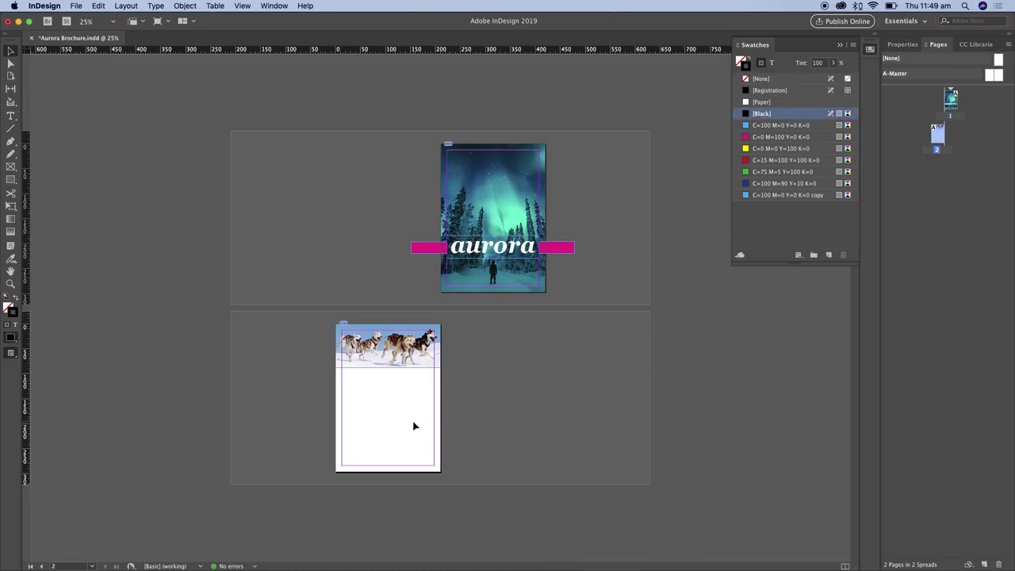
{"action": "key", "text": "super+equal"}
{"action": "key", "text": "super+equal"}
{"action": "right_click", "coordinate": [399, 408]}
{"action": "left_click", "coordinate": [416, 417]}
{"action": "left_click_drag", "start_coordinate": [459, 361], "coordinate": [308, 255]}
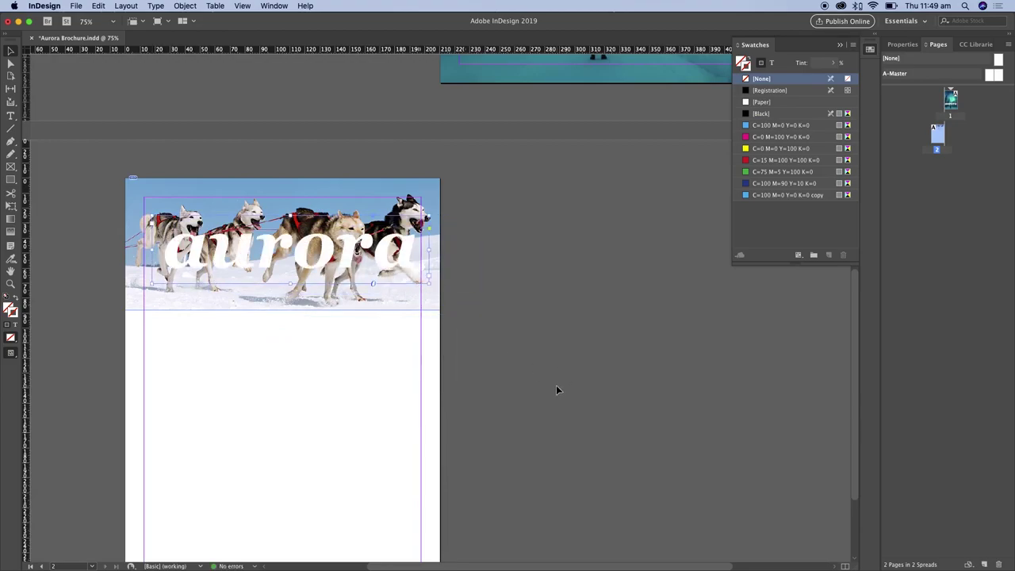
Delete the pasted "aurora" title from page 2.
{"action": "key", "text": "Delete"}
{"action": "left_click_drag", "start_coordinate": [550, 567], "coordinate": [504, 567]}
{"action": "mouse_move", "coordinate": [854, 340]}
{"action": "left_mouse_down"}
{"action": "mouse_move", "coordinate": [855, 353]}
{"action": "mouse_move", "coordinate": [853, 342]}
{"action": "left_mouse_up"}
Examine page 2 and its dog photo up close by zooming in to 300% and sliding around the layout.
{"action": "key", "text": "super+equal"}
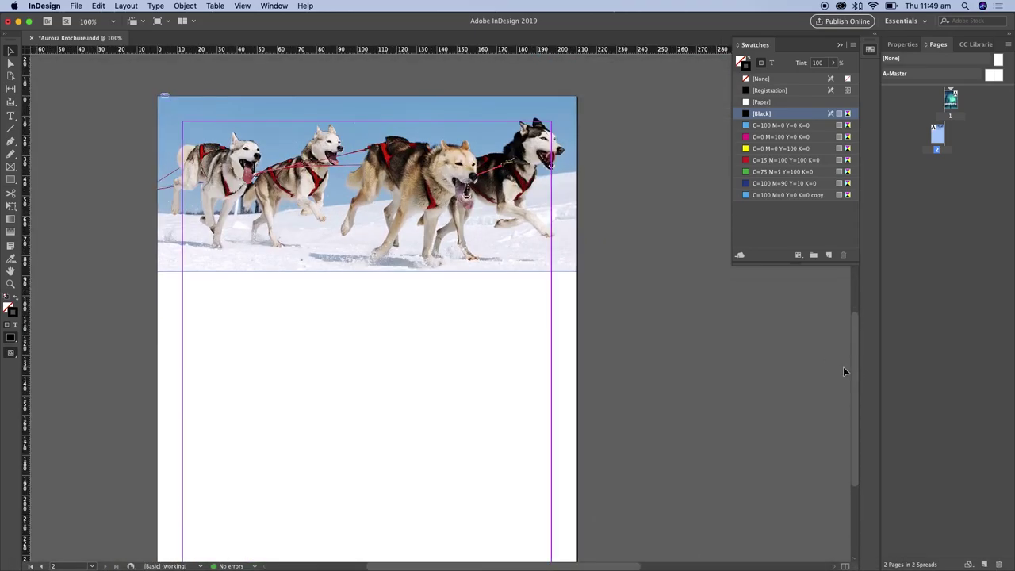
{"action": "key", "text": "super+equal"}
{"action": "key", "text": "super+equal"}
{"action": "left_click_drag", "start_coordinate": [539, 561], "coordinate": [513, 561]}
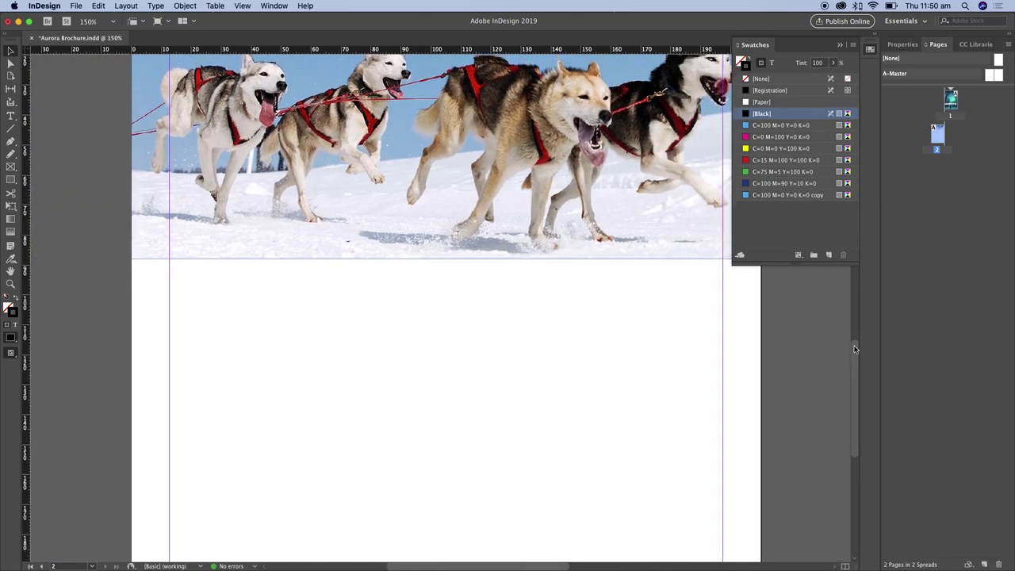
{"action": "left_click_drag", "start_coordinate": [855, 350], "coordinate": [856, 330]}
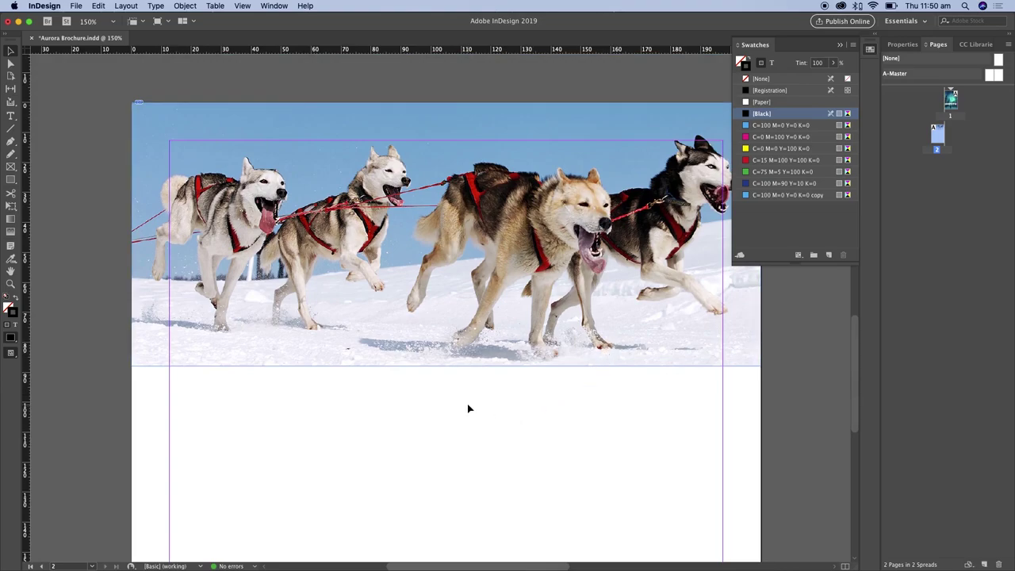
{"action": "left_click_drag", "start_coordinate": [468, 408], "coordinate": [457, 352]}
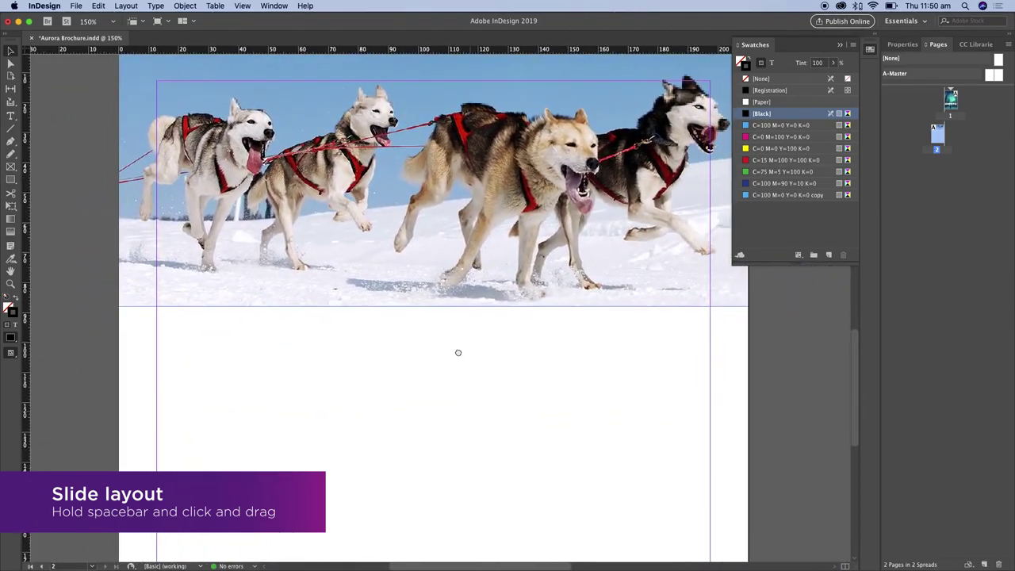
{"action": "left_click_drag", "start_coordinate": [537, 407], "coordinate": [542, 396]}
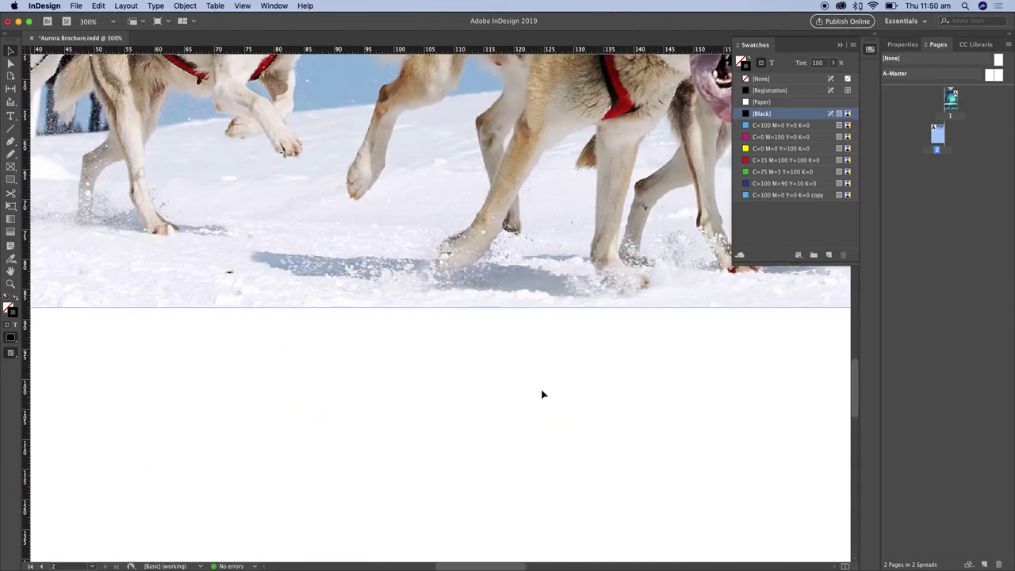
{"action": "left_click_drag", "start_coordinate": [465, 188], "coordinate": [177, 450]}
{"action": "key", "text": "super+minus"}
{"action": "key", "text": "super+minus"}
{"action": "key", "text": "super+minus"}
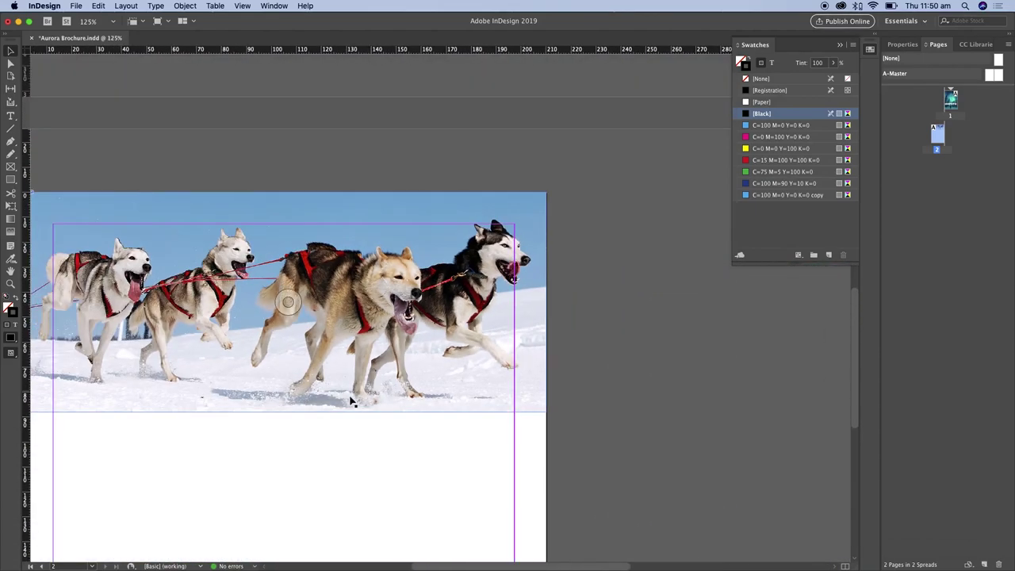
Draw a text frame in the white area below the dog photo and enter "Svalbard" in it.
{"action": "left_click_drag", "start_coordinate": [359, 401], "coordinate": [491, 313]}
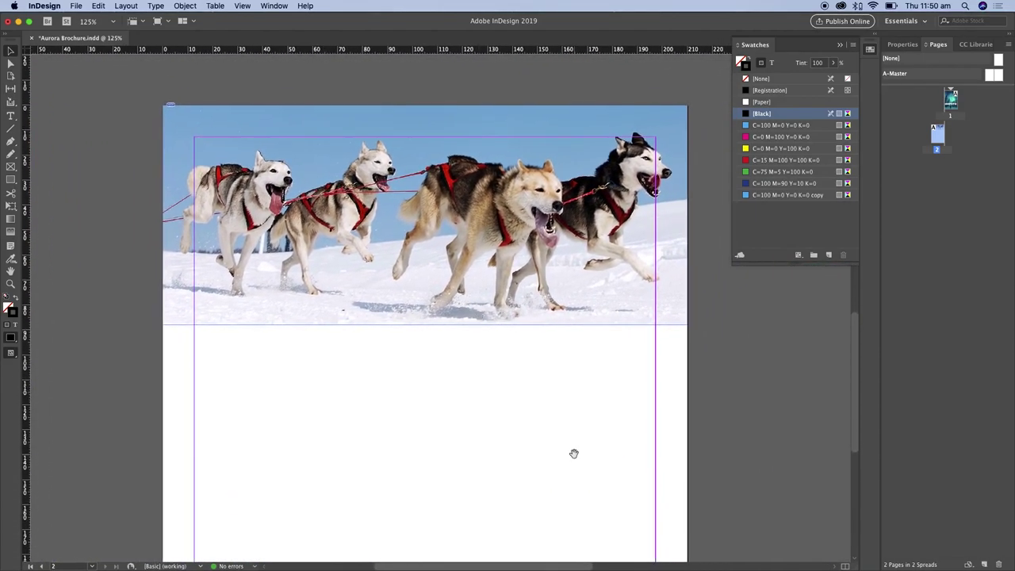
{"action": "left_click_drag", "start_coordinate": [574, 455], "coordinate": [579, 421]}
{"action": "left_click", "coordinate": [12, 115]}
{"action": "left_click_drag", "start_coordinate": [262, 316], "coordinate": [600, 427]}
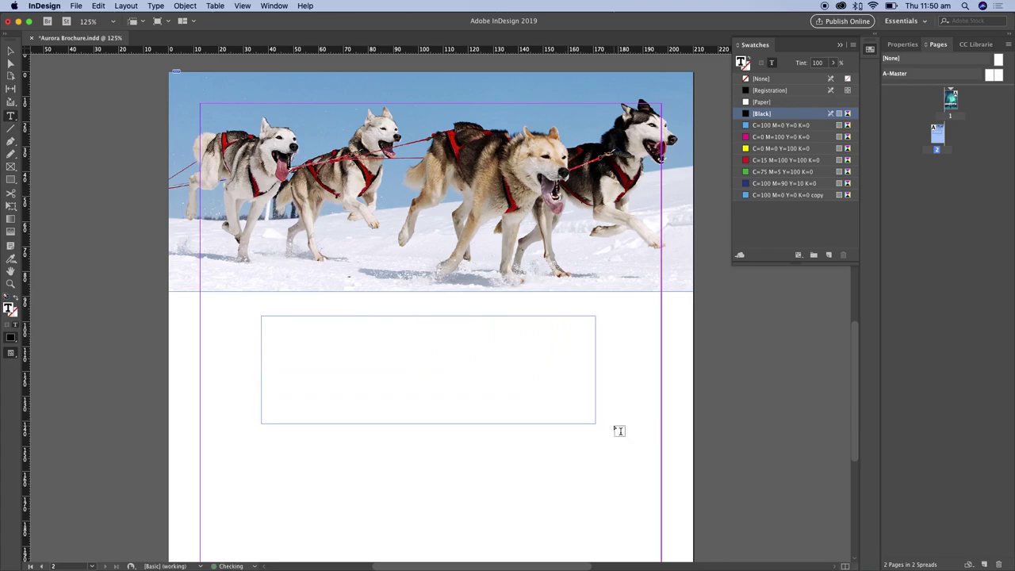
{"action": "type", "text": "Svalbard"}
Set the font of the word "Svalbard" to Georgia Bold Italic.
{"action": "left_click_drag", "start_coordinate": [300, 320], "coordinate": [261, 319]}
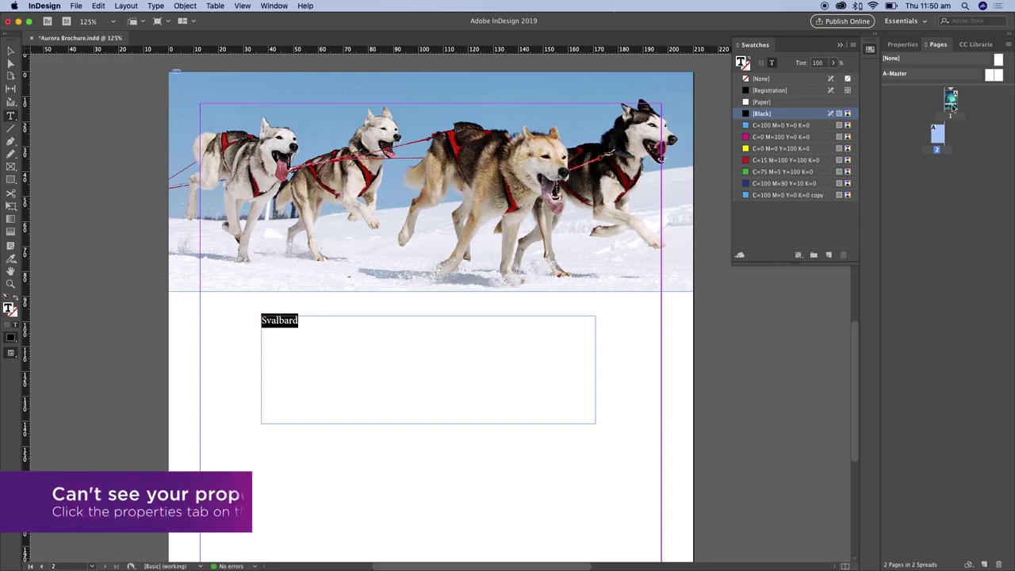
{"action": "left_click", "coordinate": [906, 46]}
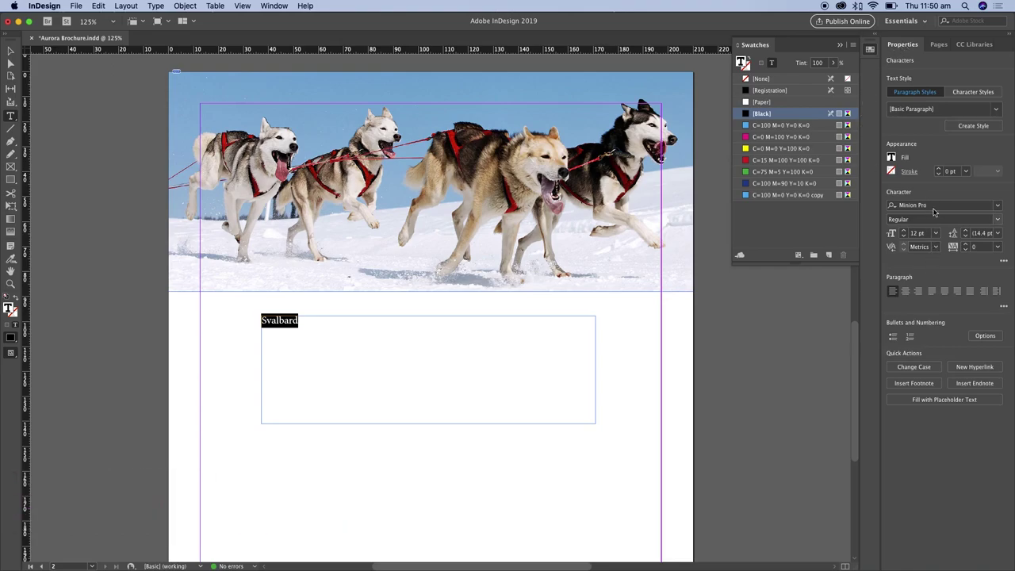
{"action": "left_click", "coordinate": [894, 204]}
{"action": "type", "text": "georgia"}
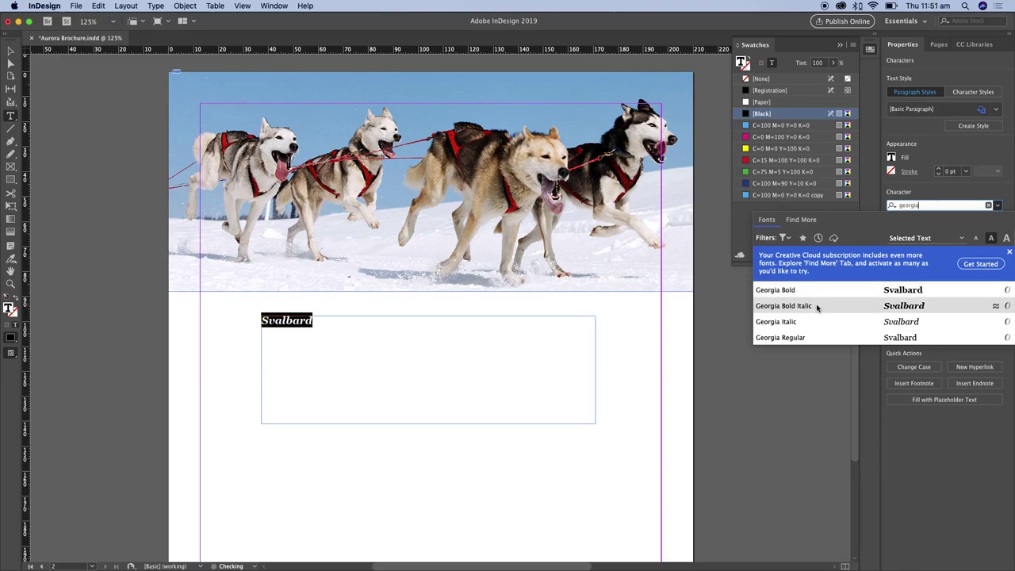
{"action": "left_click", "coordinate": [823, 308]}
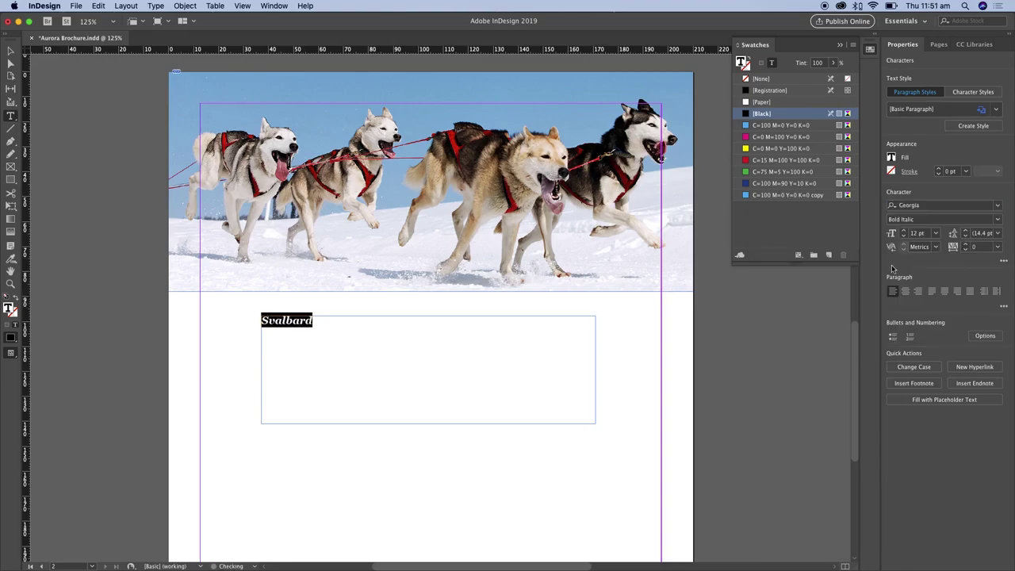
Set the "Svalbard" text to 50 pt and colour it with the C=100 M=0 Y=0 K=0 swatch.
{"action": "left_click", "coordinate": [918, 233]}
{"action": "type", "text": "50"}
{"action": "key", "text": "Return"}
{"action": "left_click_drag", "start_coordinate": [475, 333], "coordinate": [262, 334]}
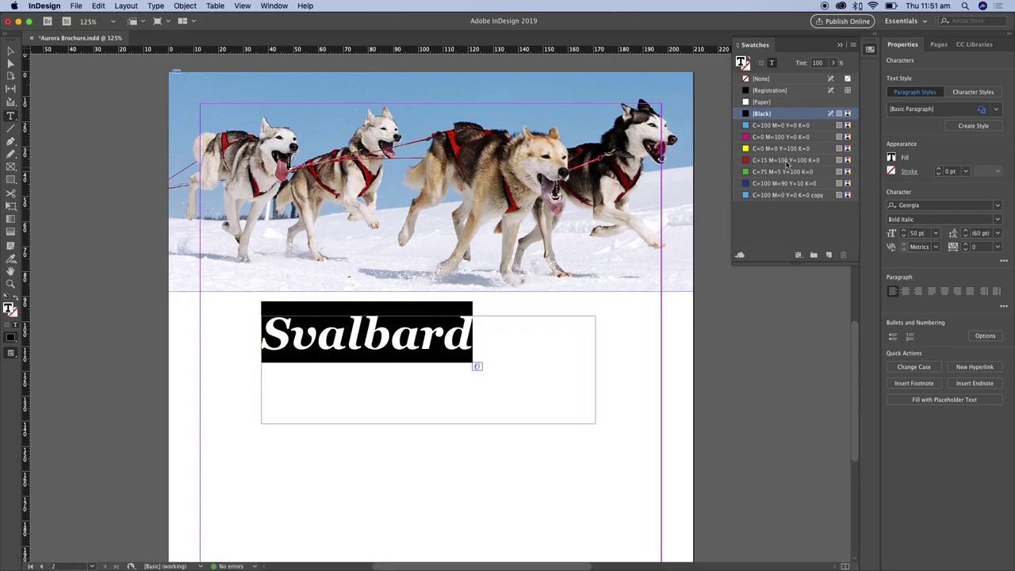
{"action": "left_click", "coordinate": [819, 125]}
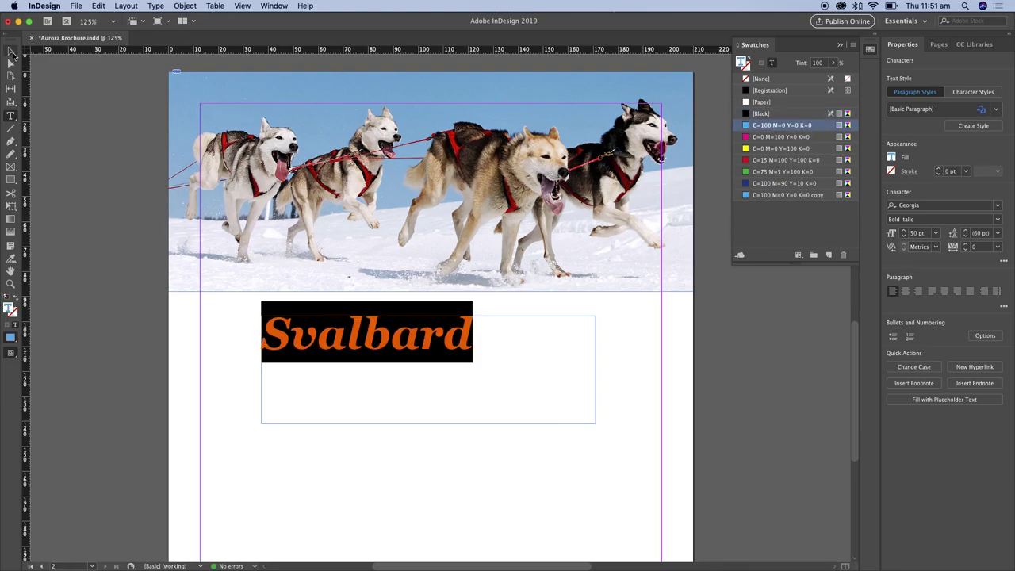
Shrink the "Svalbard" frame to about 86 × 16 mm and position it so it slightly overlaps the dog photo's lower edge.
{"action": "left_click", "coordinate": [12, 52]}
{"action": "left_click_drag", "start_coordinate": [595, 422], "coordinate": [477, 354]}
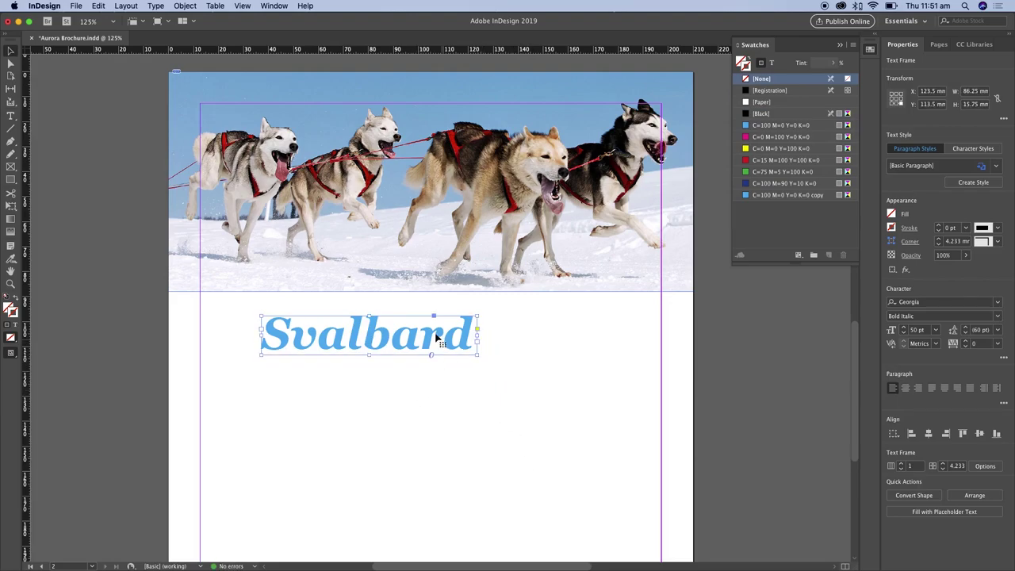
{"action": "left_click_drag", "start_coordinate": [411, 346], "coordinate": [375, 283]}
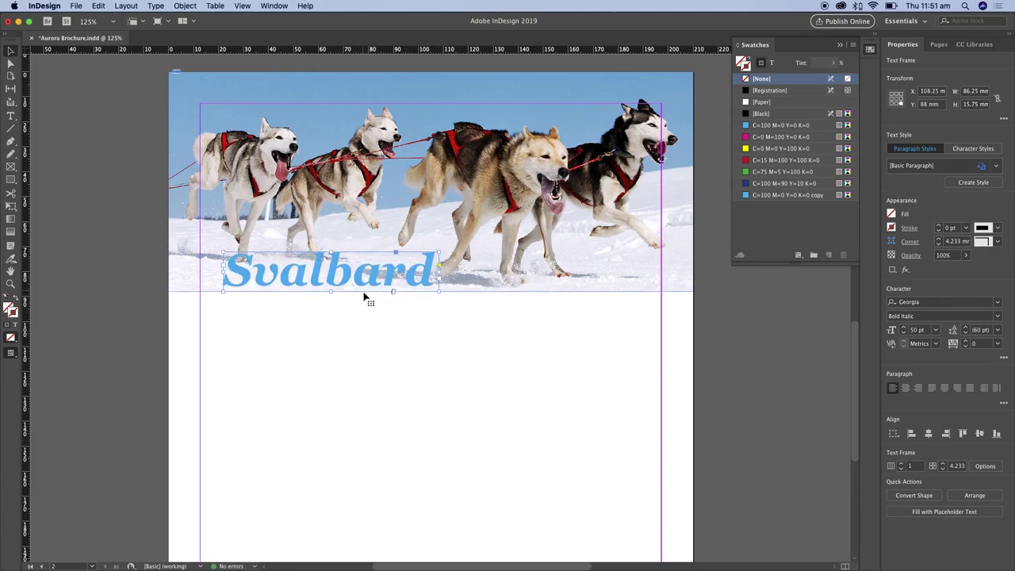
{"action": "key", "text": "Down"}
{"action": "key", "text": "Down"}
{"action": "key", "text": "Down"}
{"action": "key", "text": "Down"}
{"action": "key", "text": "Down"}
{"action": "key", "text": "Down"}
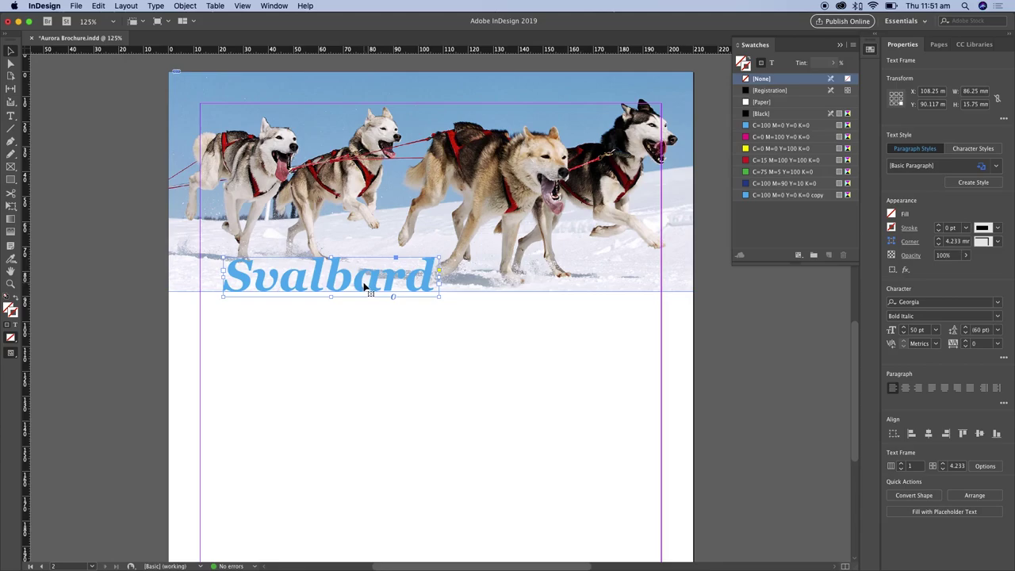
Copy and paste the "Svalbard" frame and place the duplicate in the white area just below the photo.
{"action": "right_click", "coordinate": [360, 277]}
{"action": "left_click", "coordinate": [388, 244]}
{"action": "right_click", "coordinate": [424, 223]}
{"action": "left_click", "coordinate": [460, 259]}
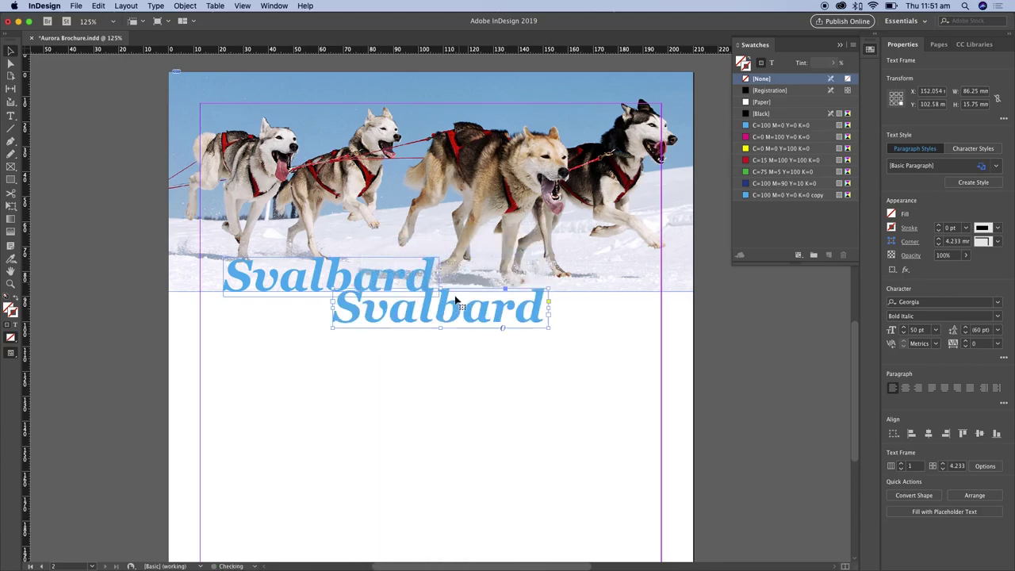
{"action": "left_click_drag", "start_coordinate": [461, 333], "coordinate": [490, 357]}
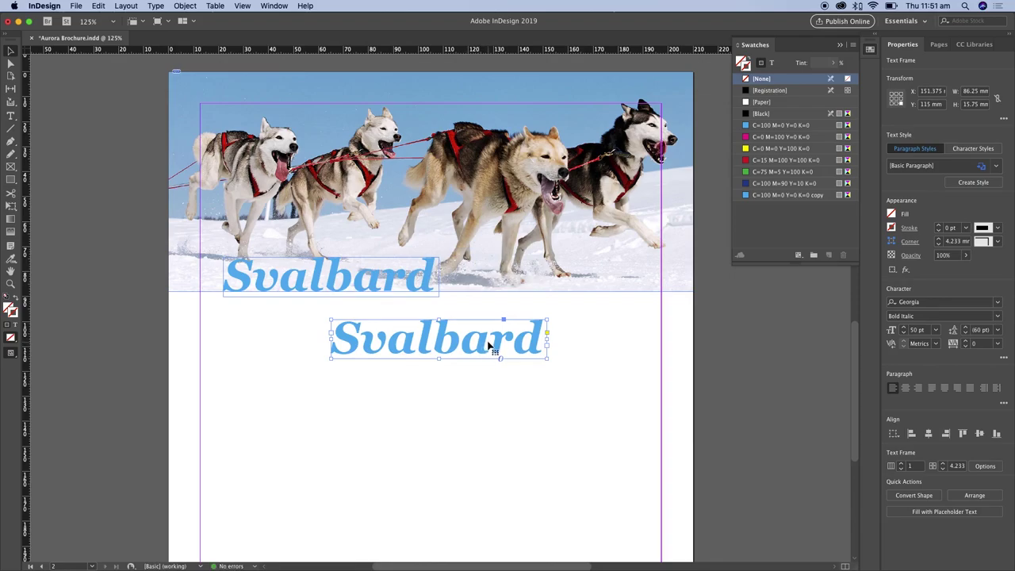
Replace the duplicate heading's text with "Norway" and set its fill to [Black].
{"action": "double_click", "coordinate": [490, 343]}
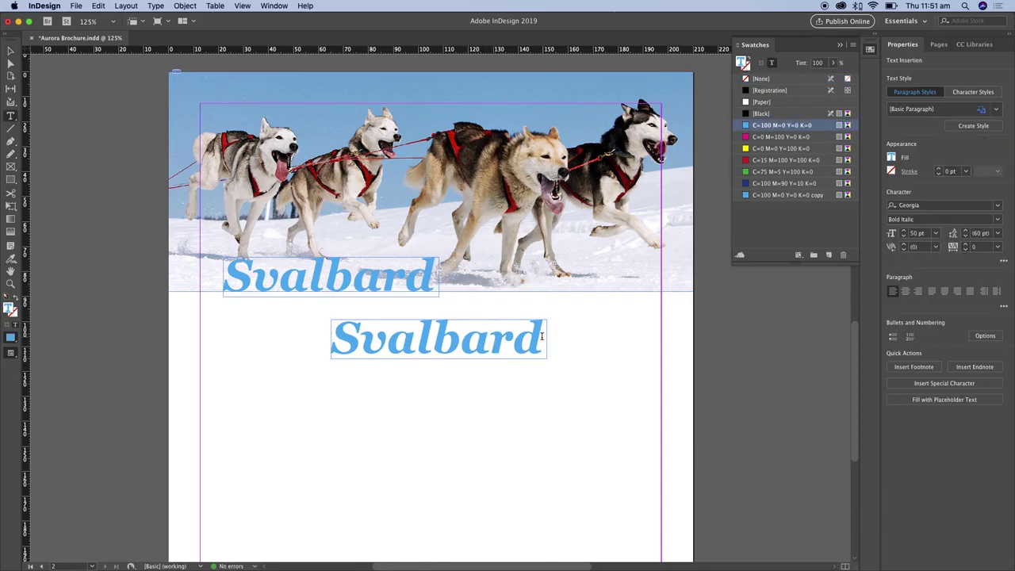
{"action": "left_click_drag", "start_coordinate": [544, 336], "coordinate": [318, 330]}
{"action": "type", "text": "Norway"}
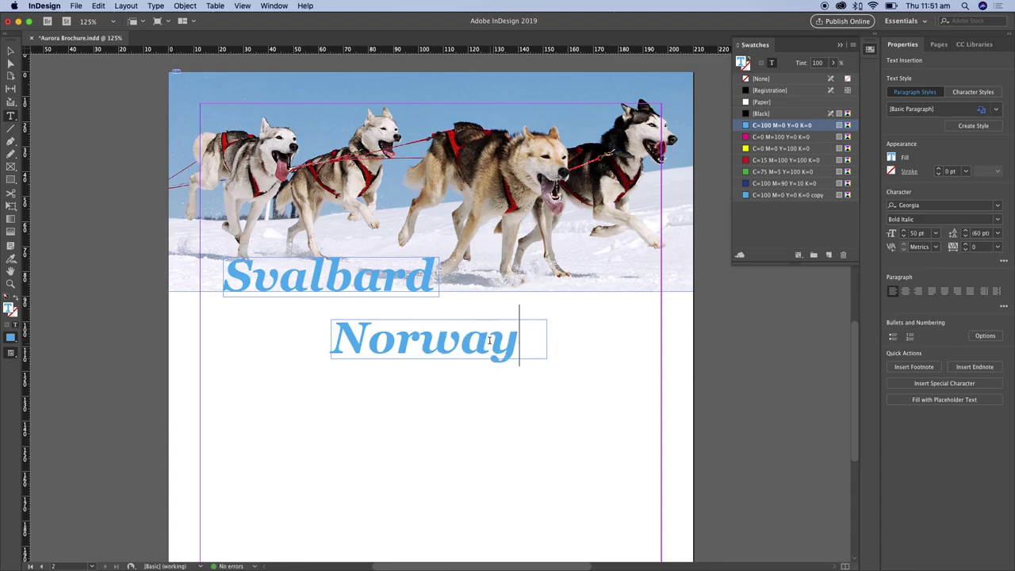
{"action": "left_click_drag", "start_coordinate": [522, 344], "coordinate": [344, 346]}
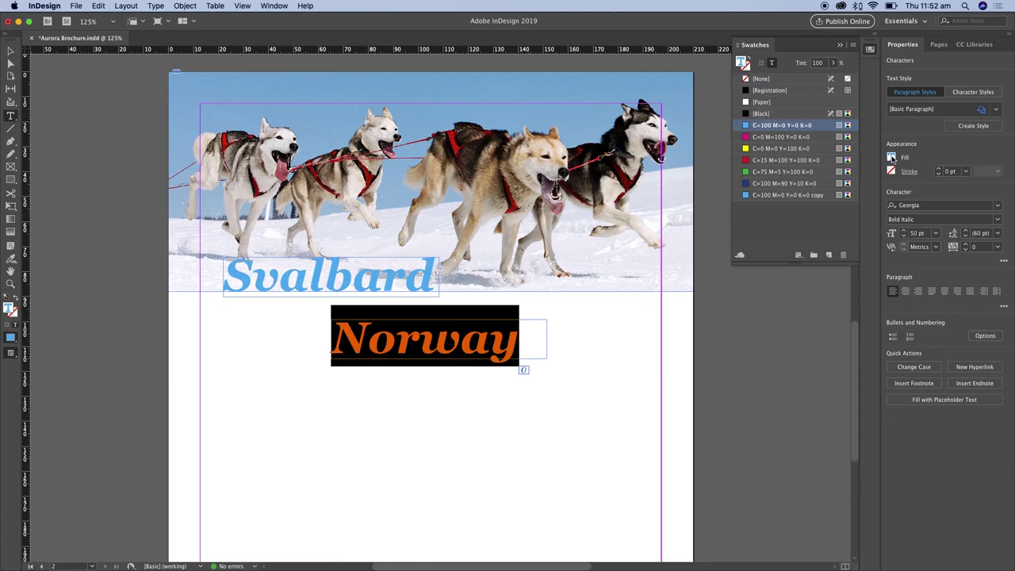
{"action": "left_click", "coordinate": [890, 158]}
{"action": "left_click", "coordinate": [801, 261]}
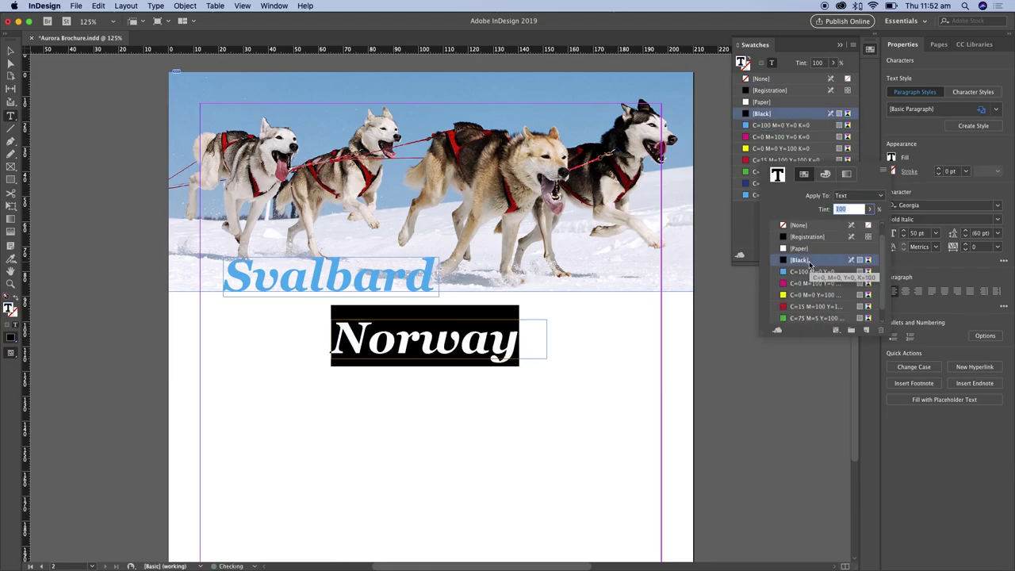
{"action": "left_click", "coordinate": [518, 357]}
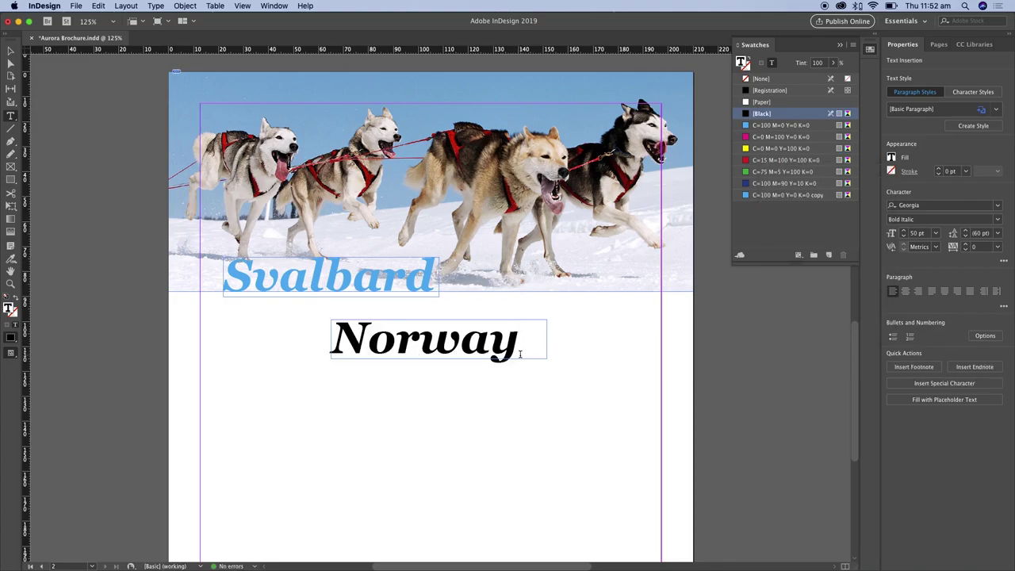
Move the "Norway" frame directly under "Svalbard", indented slightly to the right, and nudge it into a tight fit.
{"action": "left_click", "coordinate": [11, 50]}
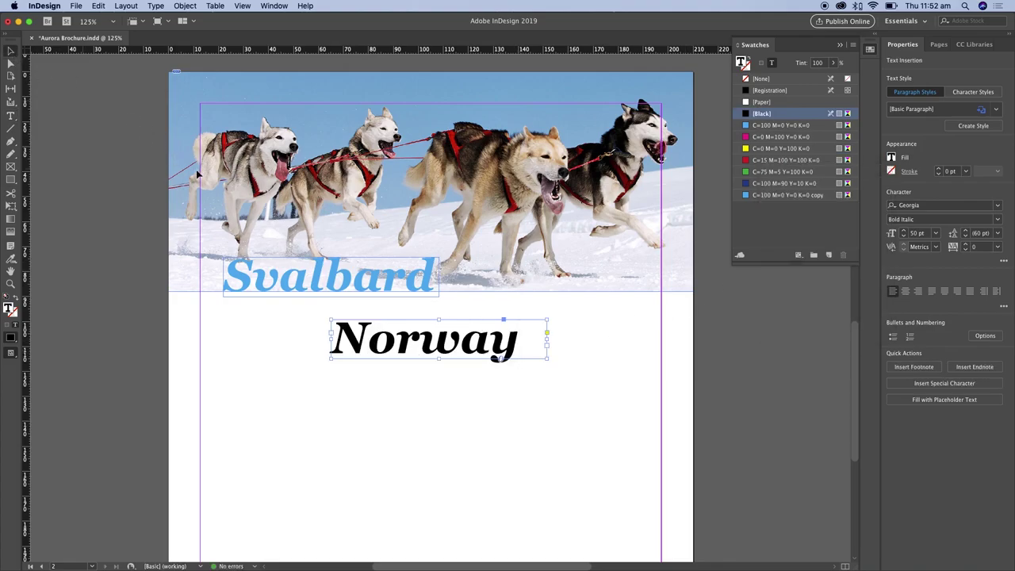
{"action": "left_click_drag", "start_coordinate": [481, 349], "coordinate": [406, 322]}
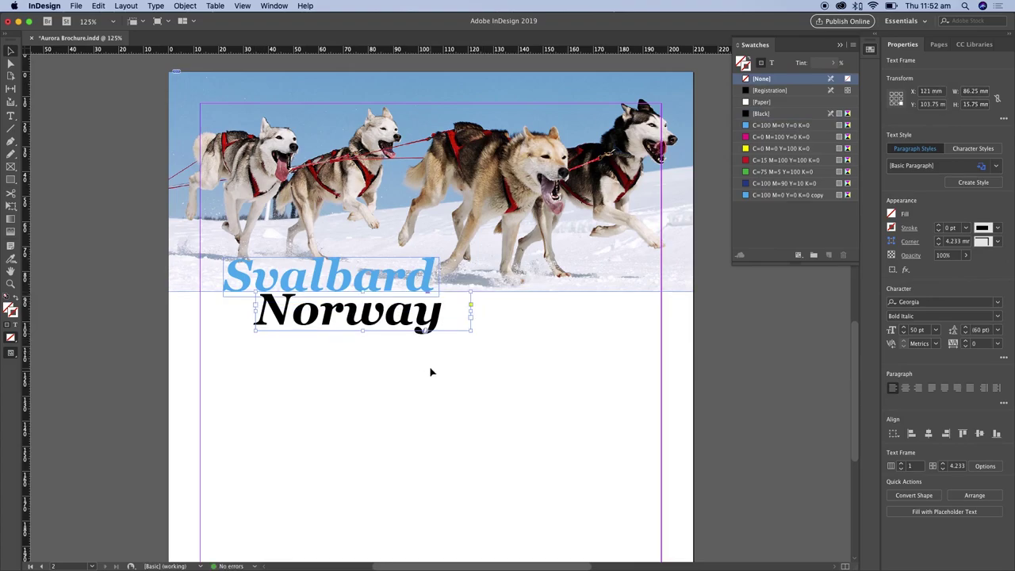
{"action": "key", "text": "Left"}
{"action": "key", "text": "Left"}
{"action": "key", "text": "Left"}
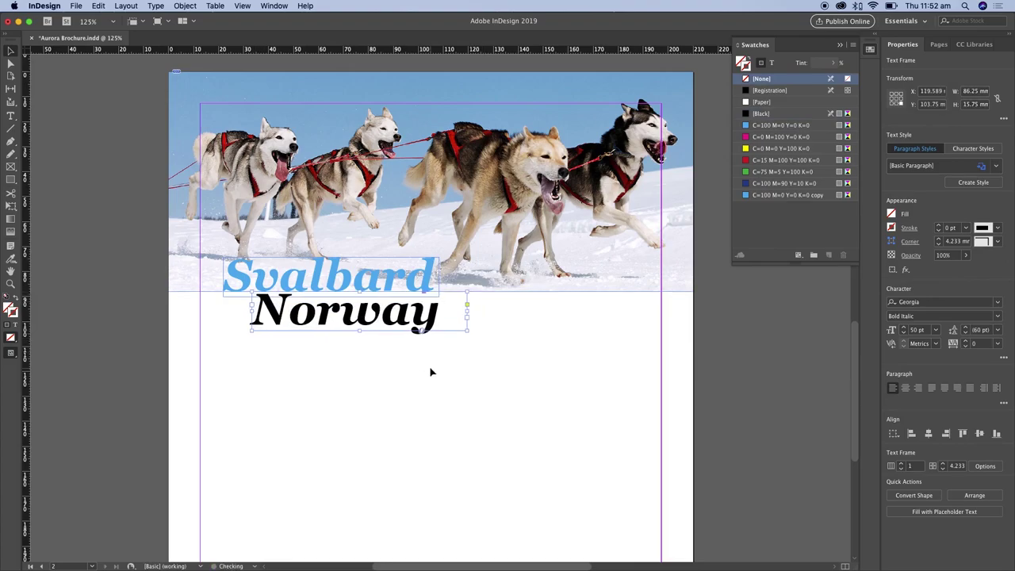
{"action": "key", "text": "Up"}
{"action": "key", "text": "Up"}
{"action": "key", "text": "Up"}
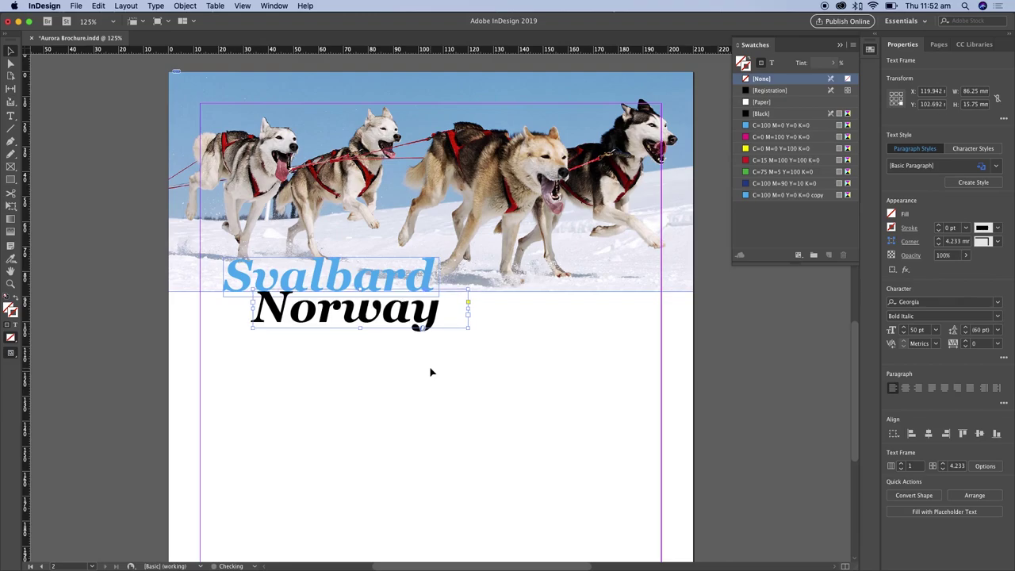
{"action": "left_click", "coordinate": [565, 471]}
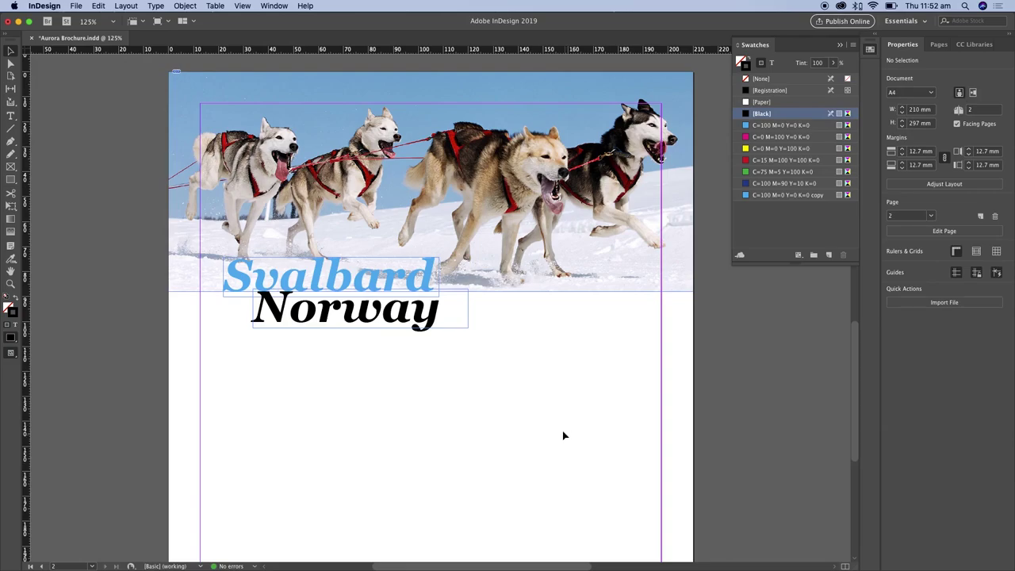
Preview page 2 without guides and frame edges, return to the normal view, and save the brochure.
{"action": "key", "text": "w"}
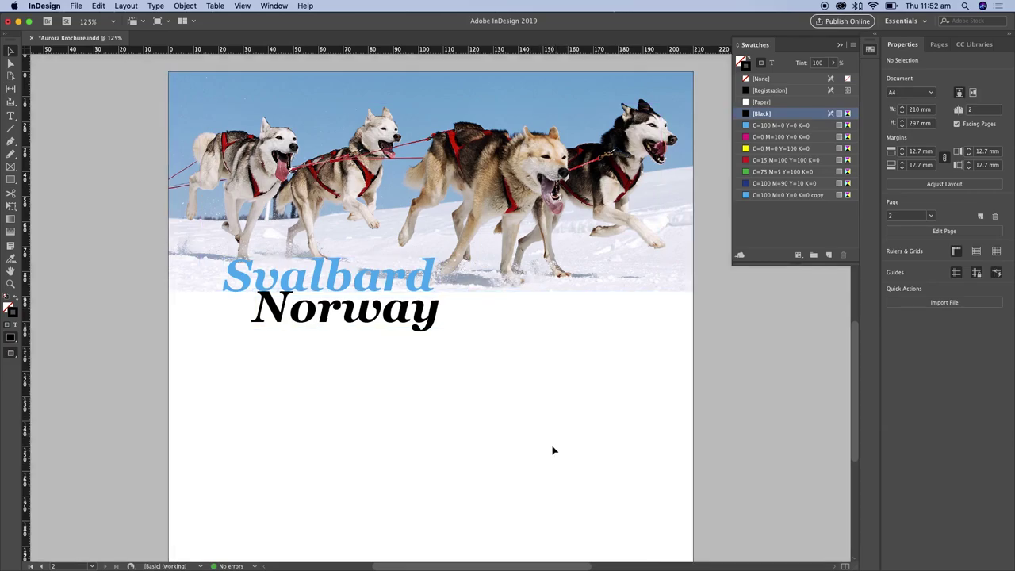
{"action": "key", "text": "w"}
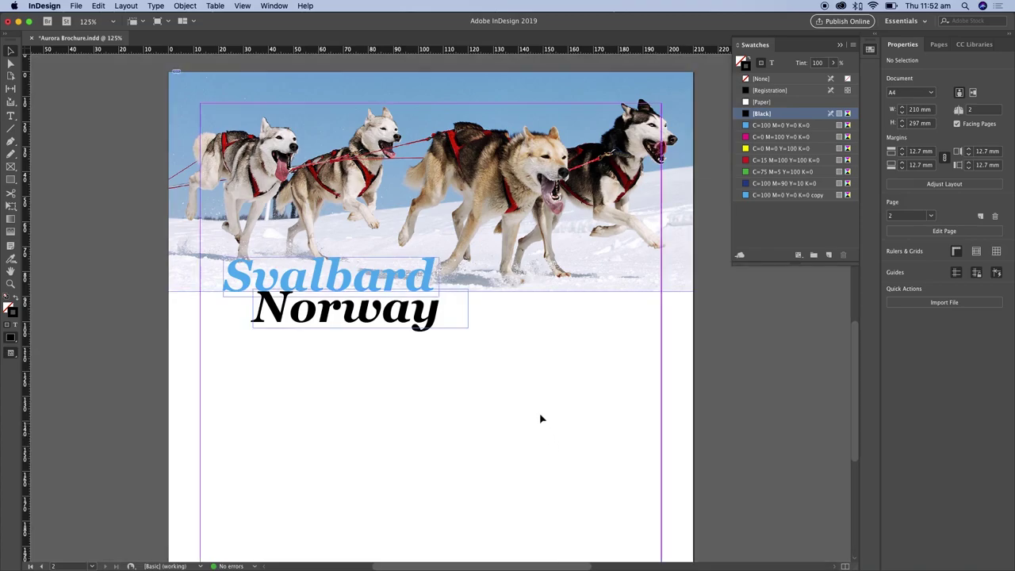
{"action": "left_click", "coordinate": [74, 5]}
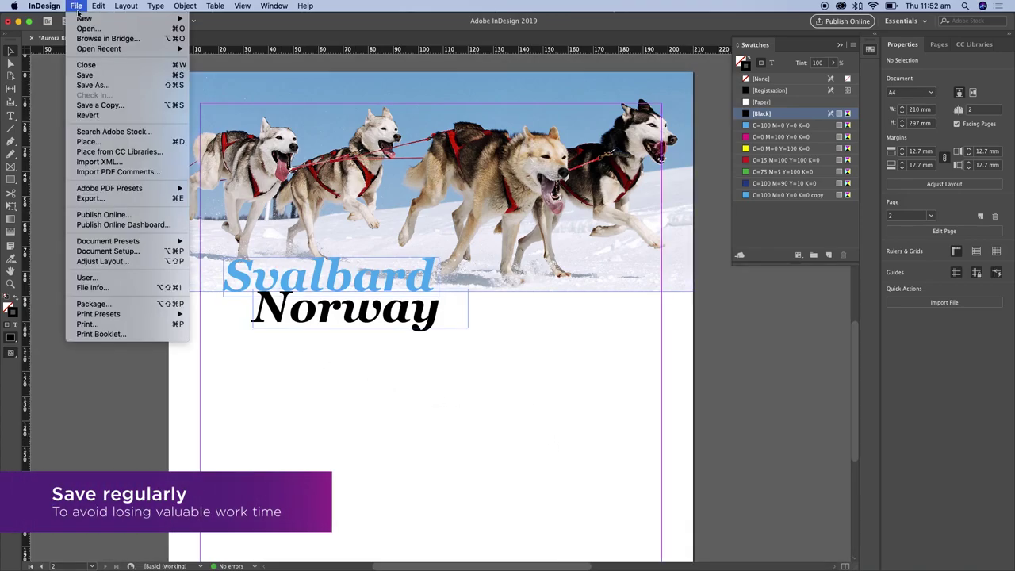
{"action": "left_click", "coordinate": [127, 76]}
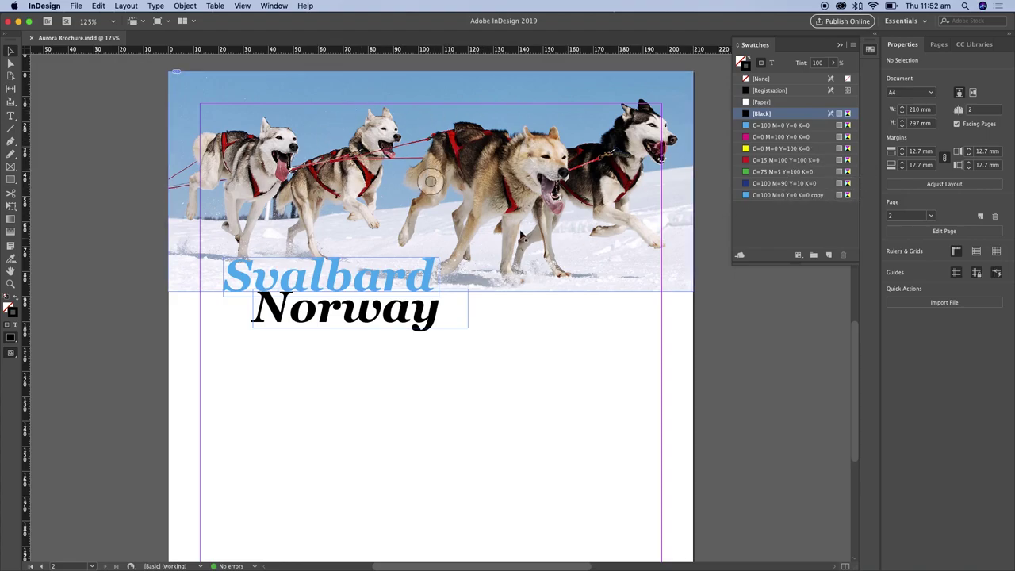
Bring up the Color controls in the workspace.
{"action": "left_click", "coordinate": [280, 6]}
{"action": "mouse_move", "coordinate": [355, 78]}
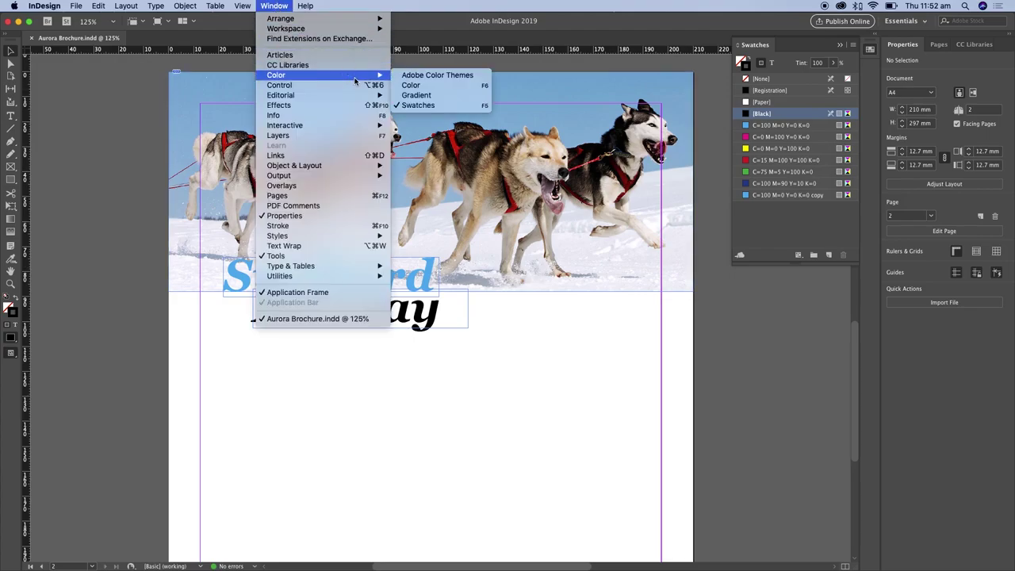
{"action": "left_click", "coordinate": [454, 87]}
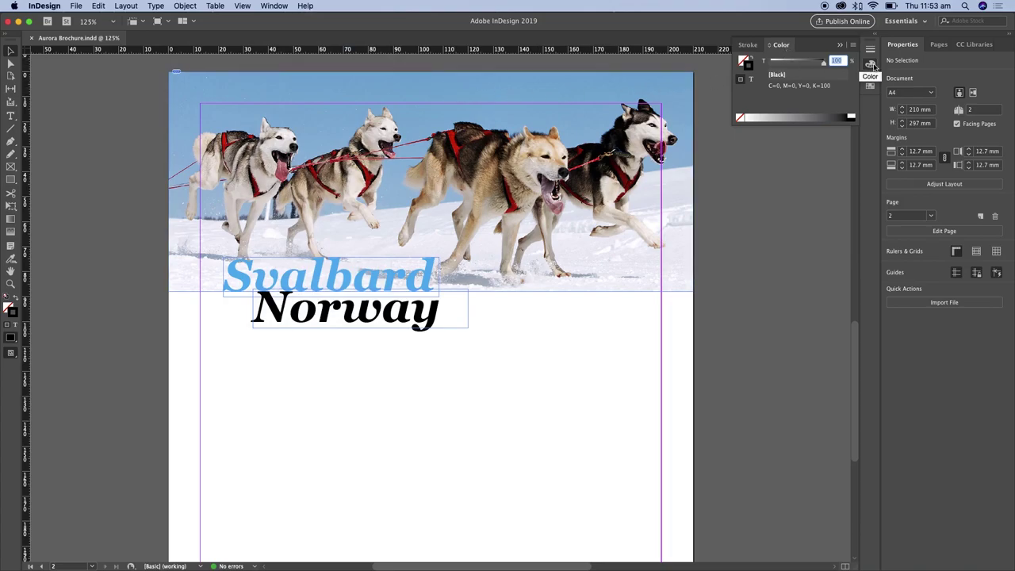
Make the fill active in the Color controls and bring up its Color Picker.
{"action": "left_click", "coordinate": [871, 65]}
{"action": "left_click", "coordinate": [871, 66]}
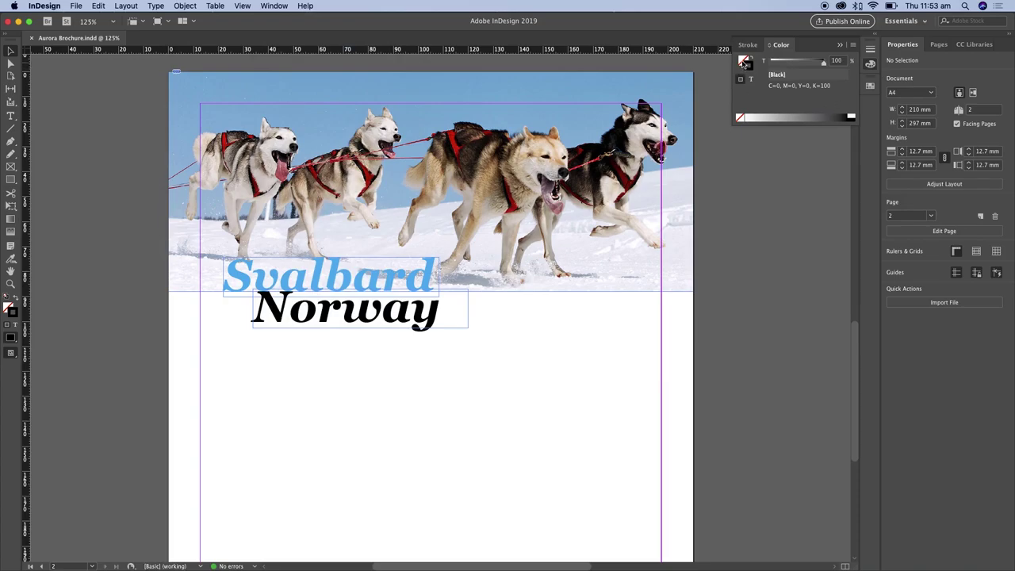
{"action": "left_click", "coordinate": [745, 63]}
{"action": "left_click", "coordinate": [752, 69]}
{"action": "left_click", "coordinate": [744, 61]}
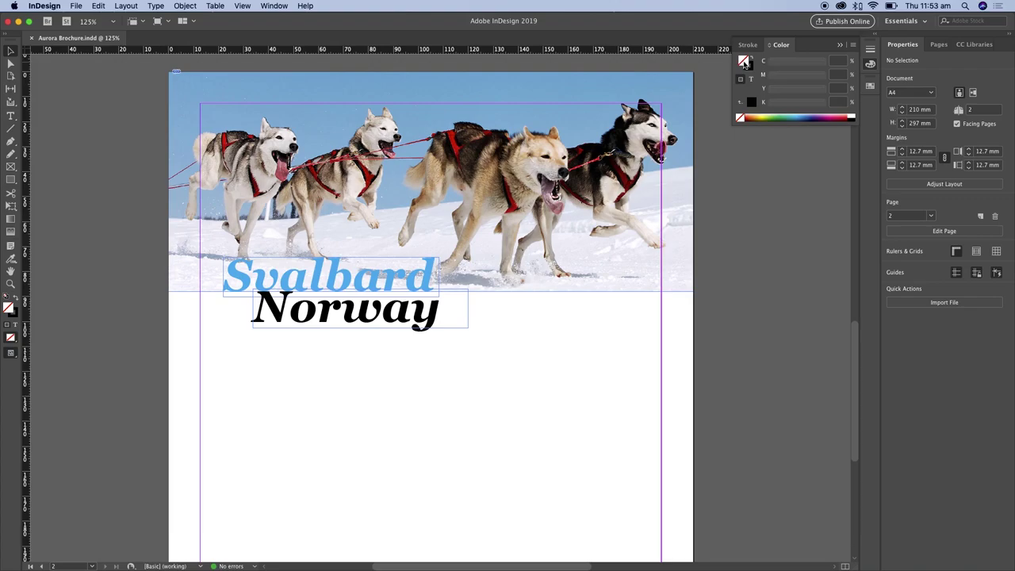
{"action": "double_click", "coordinate": [744, 63]}
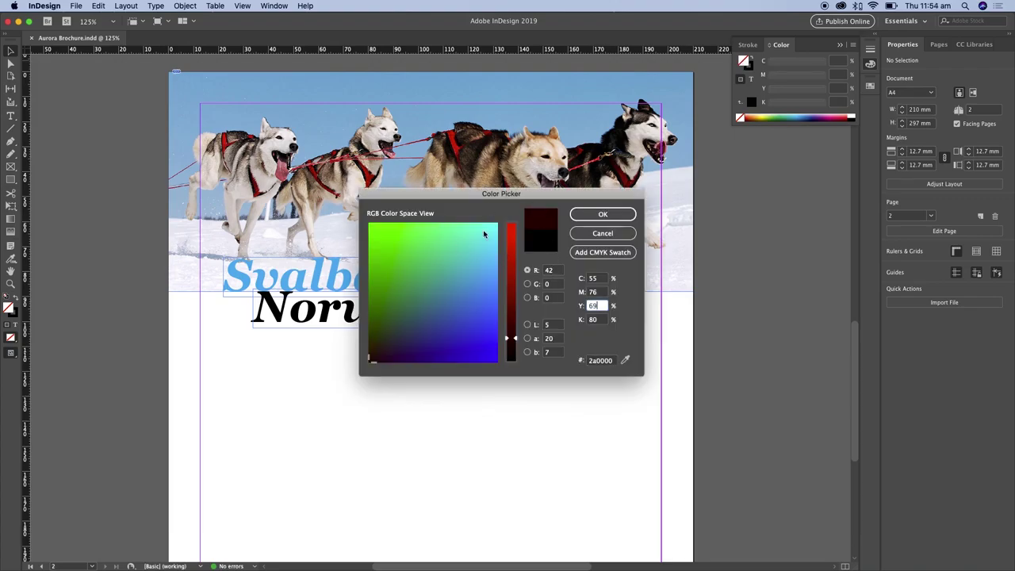
Try a salmon colour (#f5a088) in the Color Picker and go through its RGB, CMYK and hex values.
{"action": "mouse_move", "coordinate": [394, 353]}
{"action": "left_mouse_down"}
{"action": "mouse_move", "coordinate": [387, 294]}
{"action": "mouse_move", "coordinate": [475, 286]}
{"action": "mouse_move", "coordinate": [468, 322]}
{"action": "mouse_move", "coordinate": [487, 242]}
{"action": "mouse_move", "coordinate": [512, 229]}
{"action": "left_mouse_up"}
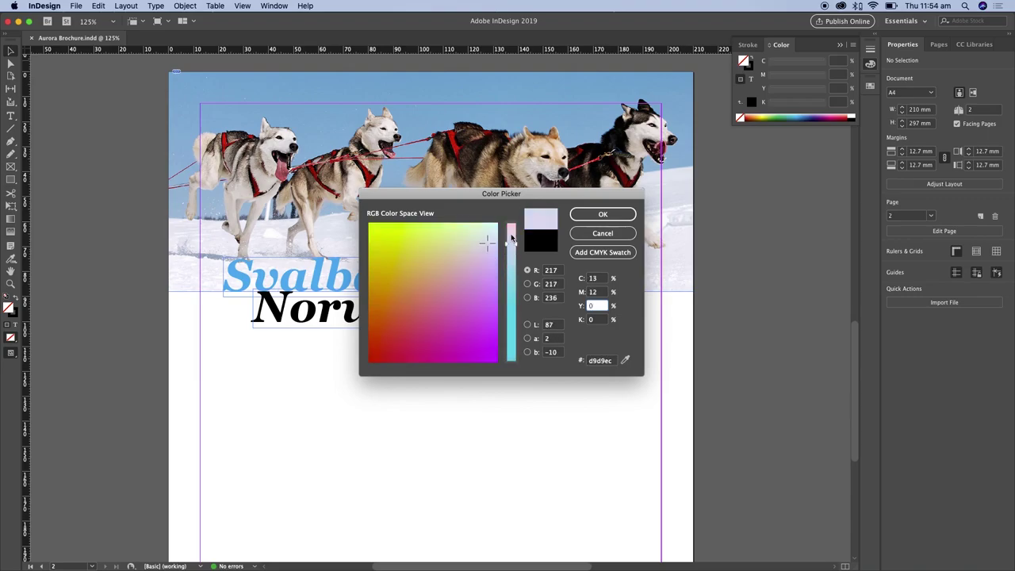
{"action": "left_click_drag", "start_coordinate": [459, 290], "coordinate": [437, 275]}
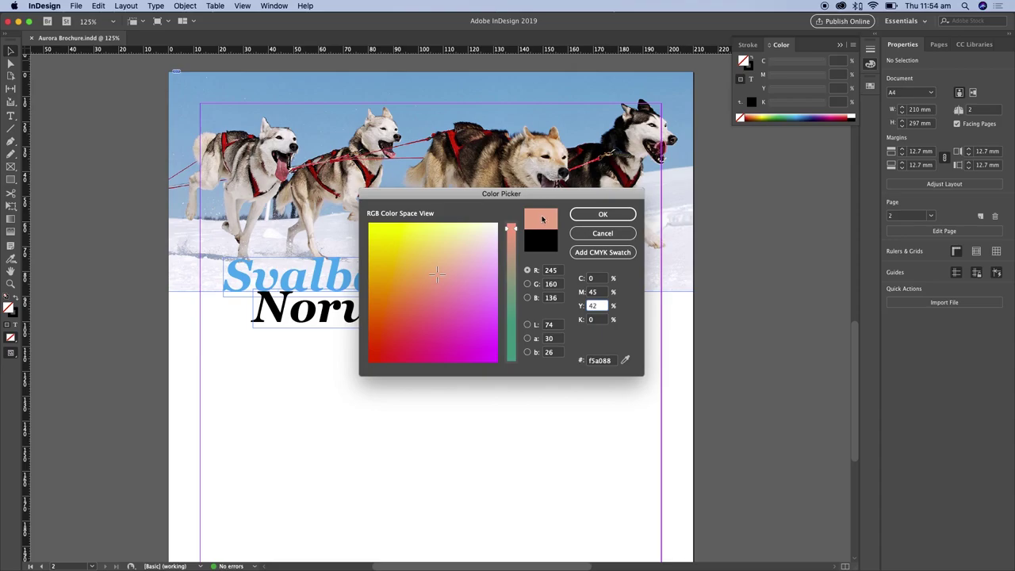
{"action": "double_click", "coordinate": [549, 271]}
{"action": "left_click", "coordinate": [559, 285]}
{"action": "left_click", "coordinate": [559, 298]}
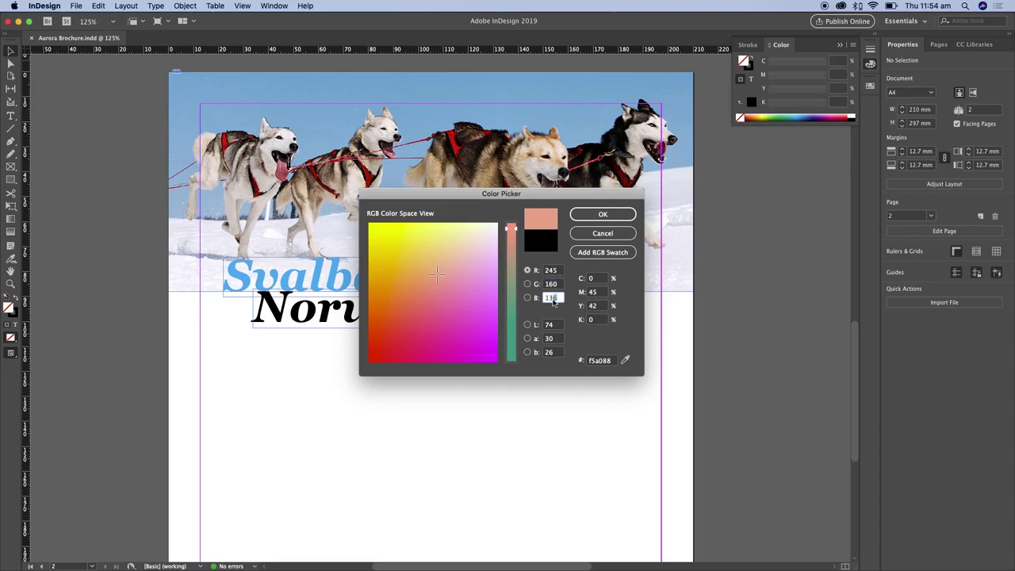
{"action": "double_click", "coordinate": [594, 280]}
{"action": "double_click", "coordinate": [600, 291]}
{"action": "double_click", "coordinate": [600, 307]}
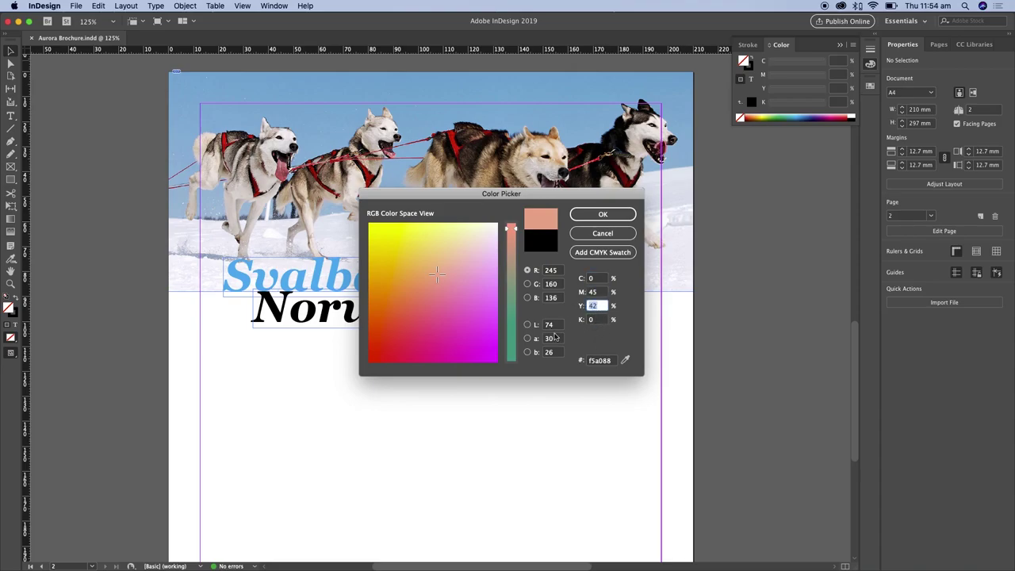
{"action": "double_click", "coordinate": [610, 361]}
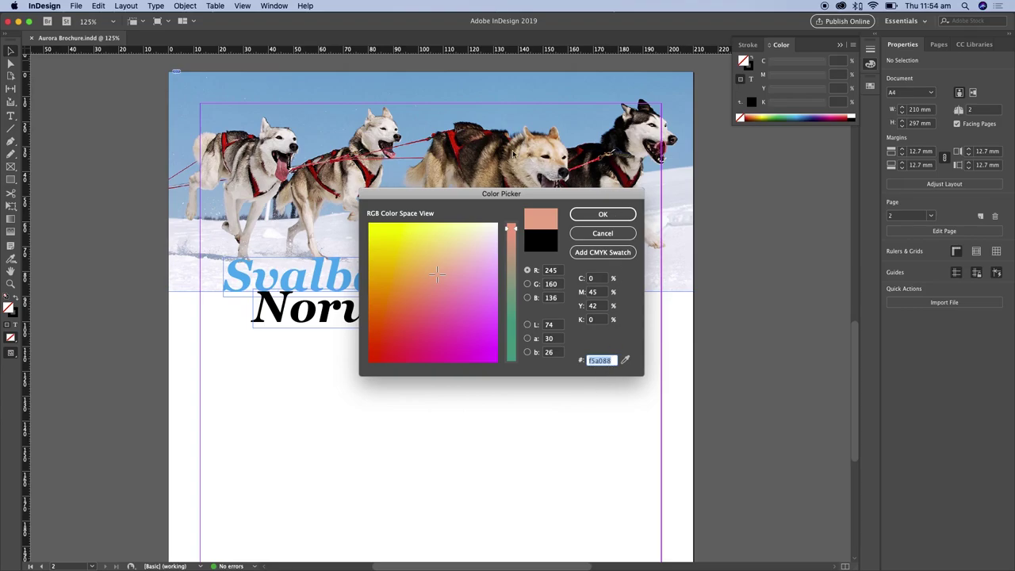
Sample the red of a dog harness in the photo (#de0011) as the fill colour and add it to the swatches.
{"action": "left_click", "coordinate": [625, 361]}
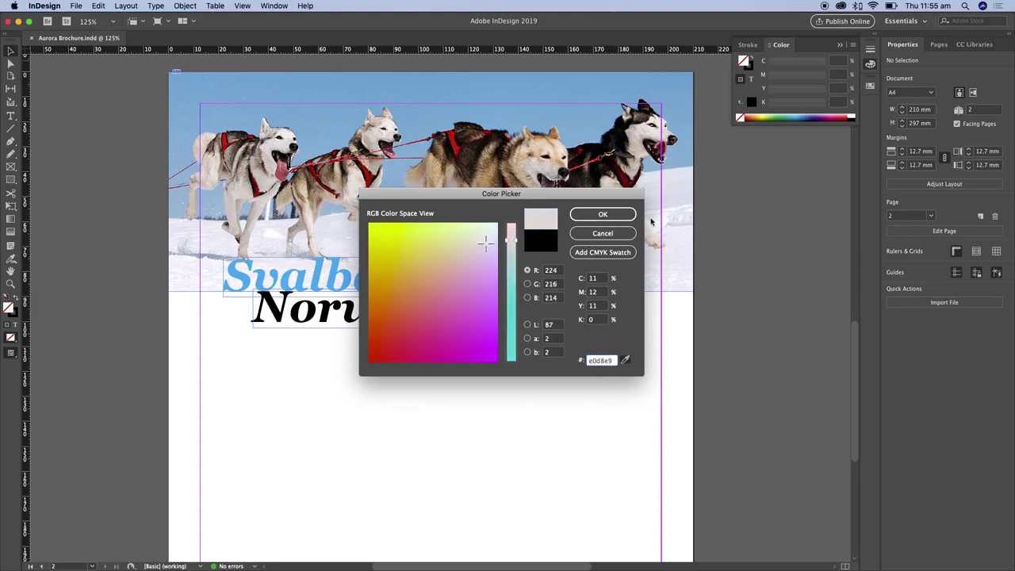
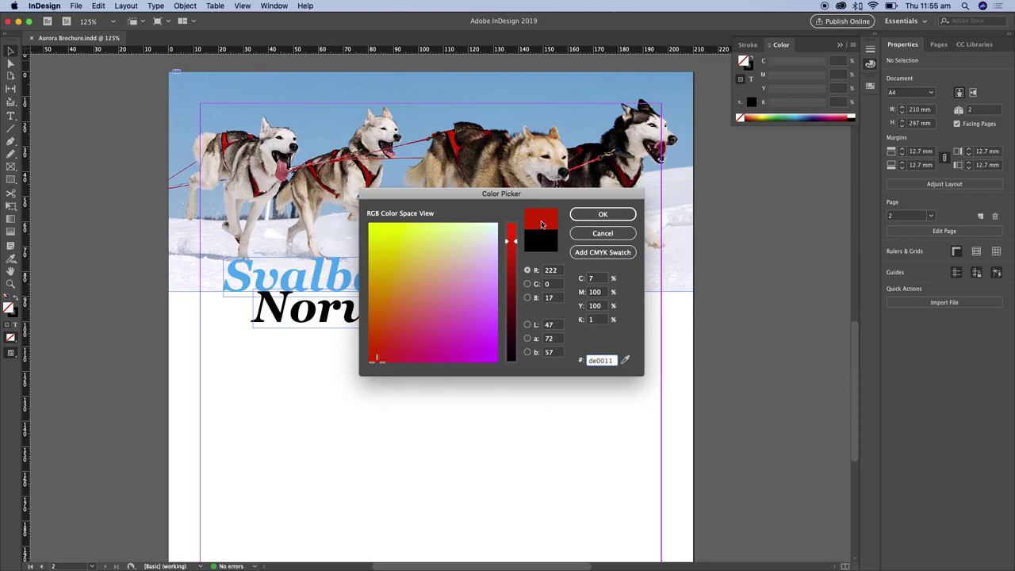
{"action": "left_click", "coordinate": [626, 220]}
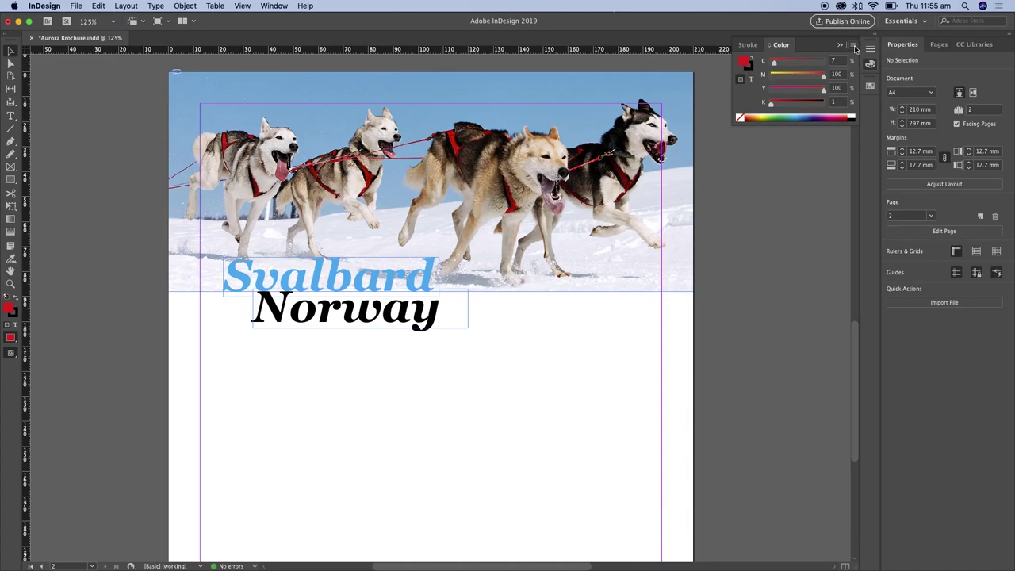
{"action": "left_click", "coordinate": [855, 49]}
{"action": "left_click", "coordinate": [899, 104]}
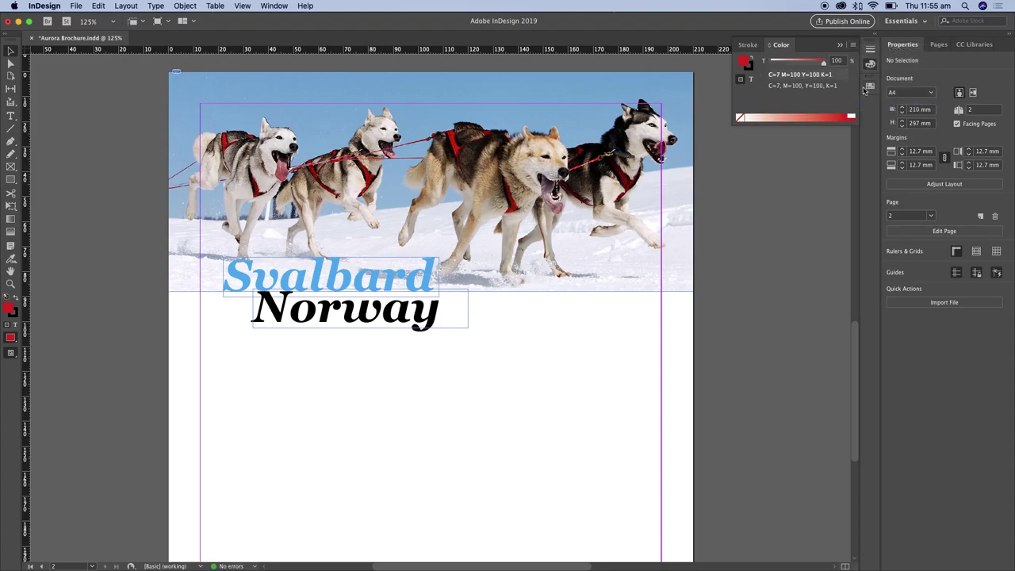
Rename the C=7 M=100 Y=100 K=1 swatch as "harness red".
{"action": "left_click", "coordinate": [870, 85]}
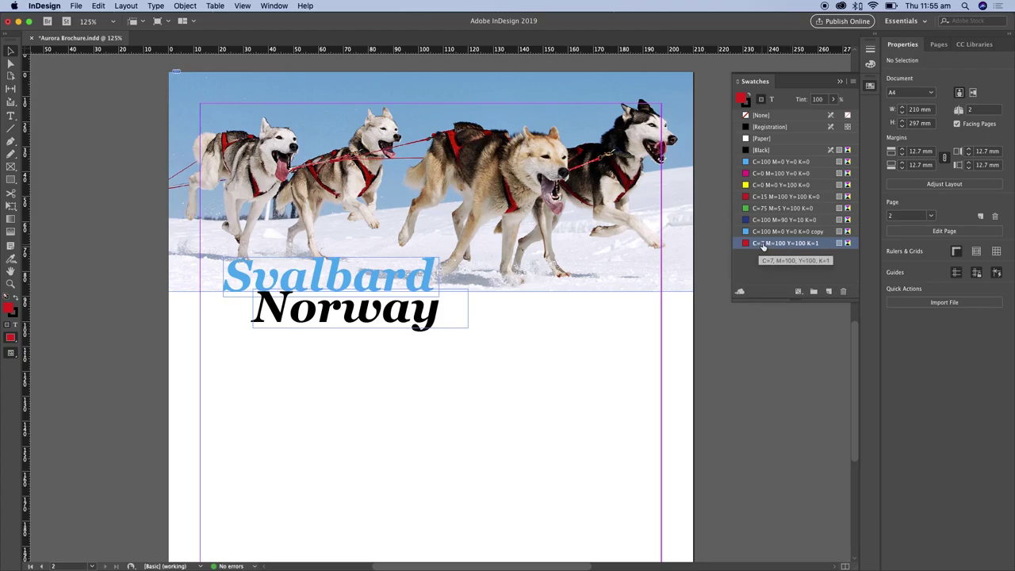
{"action": "left_click", "coordinate": [785, 243]}
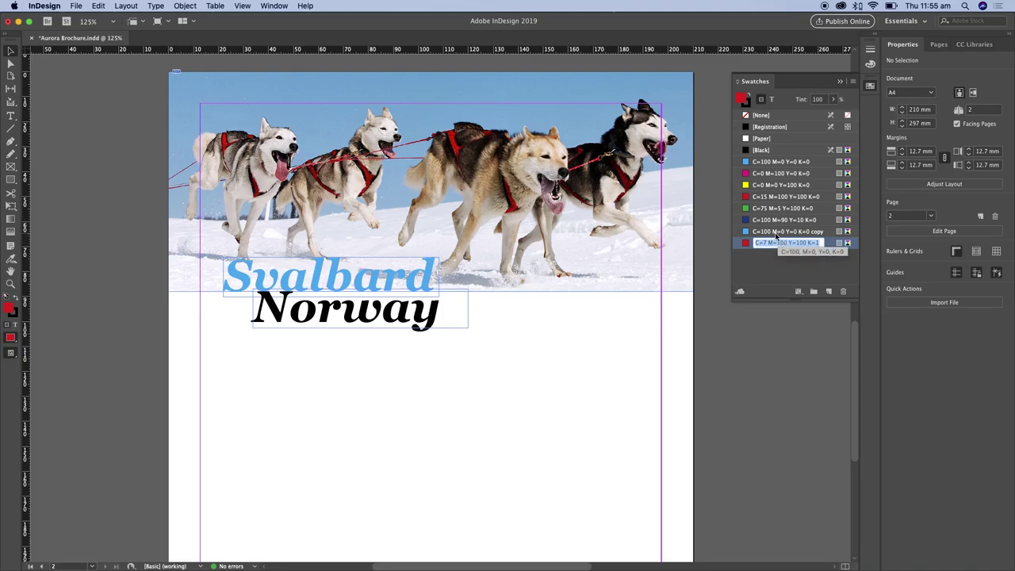
{"action": "type", "text": "harness red"}
{"action": "key", "text": "Return"}
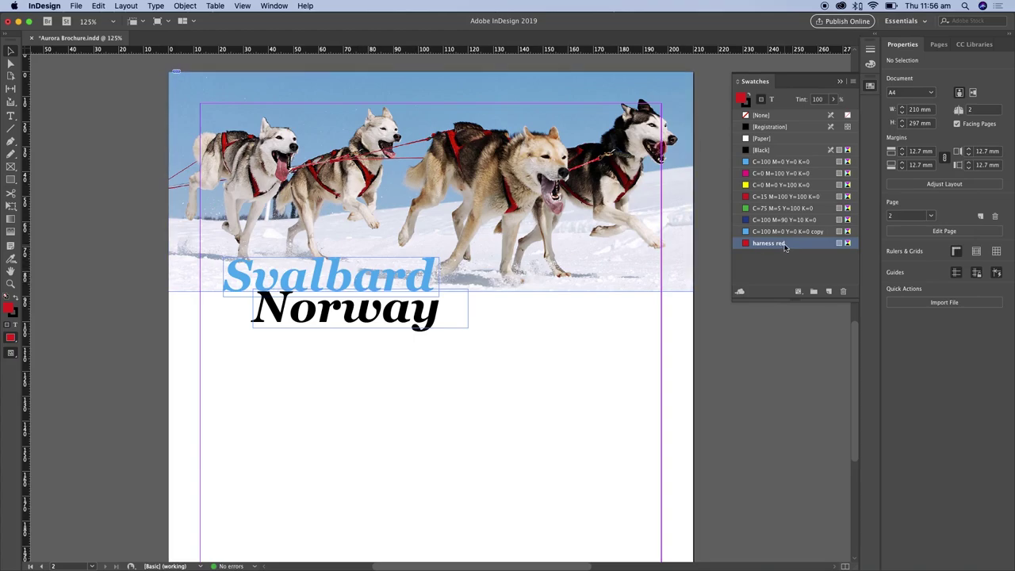
Fill the "Svalbard" heading text with the harness red swatch, then deselect it and check the page.
{"action": "key", "text": "t"}
{"action": "left_click", "coordinate": [360, 281]}
{"action": "left_click_drag", "start_coordinate": [435, 277], "coordinate": [227, 274]}
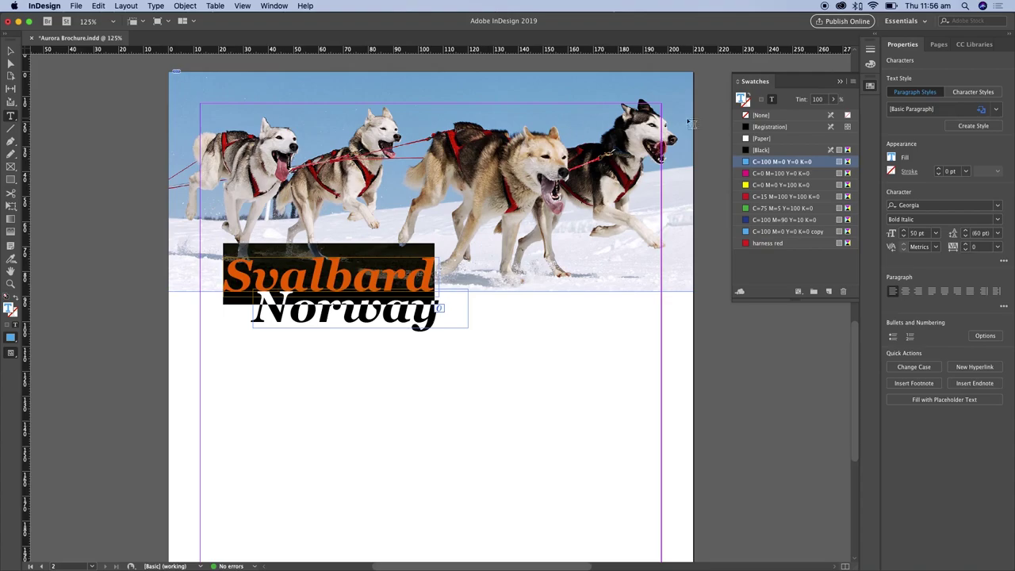
{"action": "left_click", "coordinate": [789, 244]}
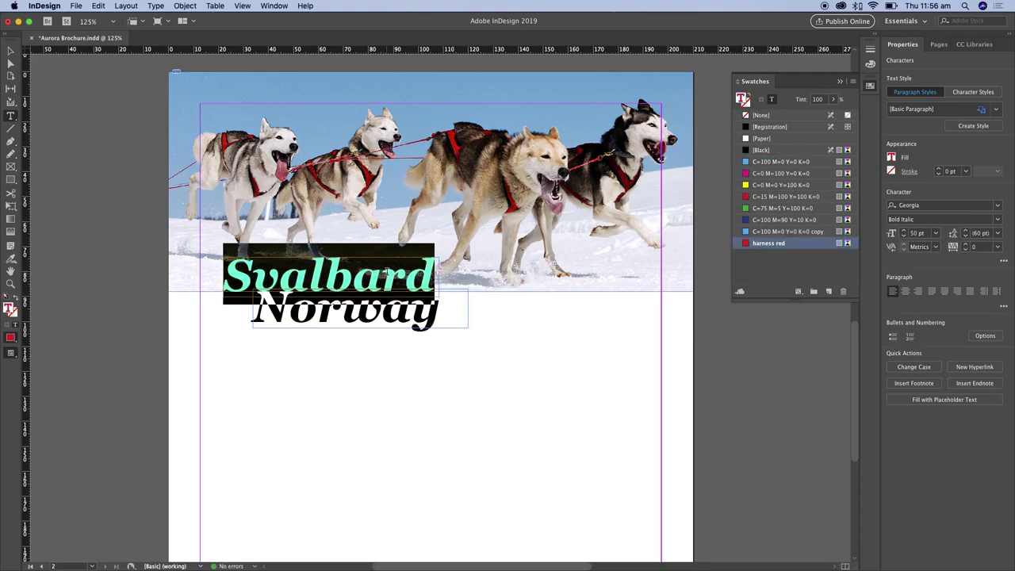
{"action": "left_click", "coordinate": [383, 274]}
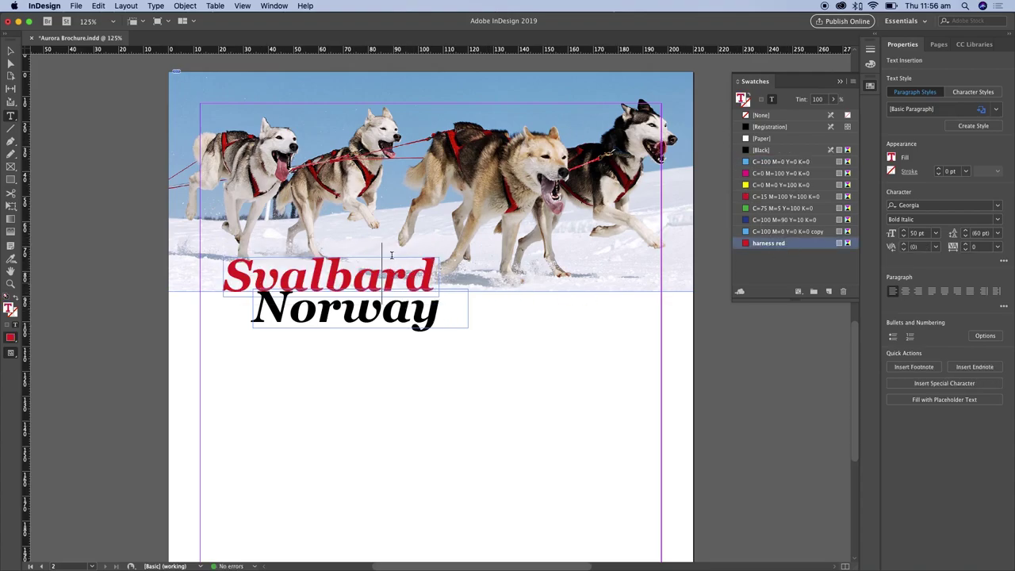
{"action": "left_click", "coordinate": [12, 51]}
{"action": "left_click", "coordinate": [680, 400]}
{"action": "key", "text": "w"}
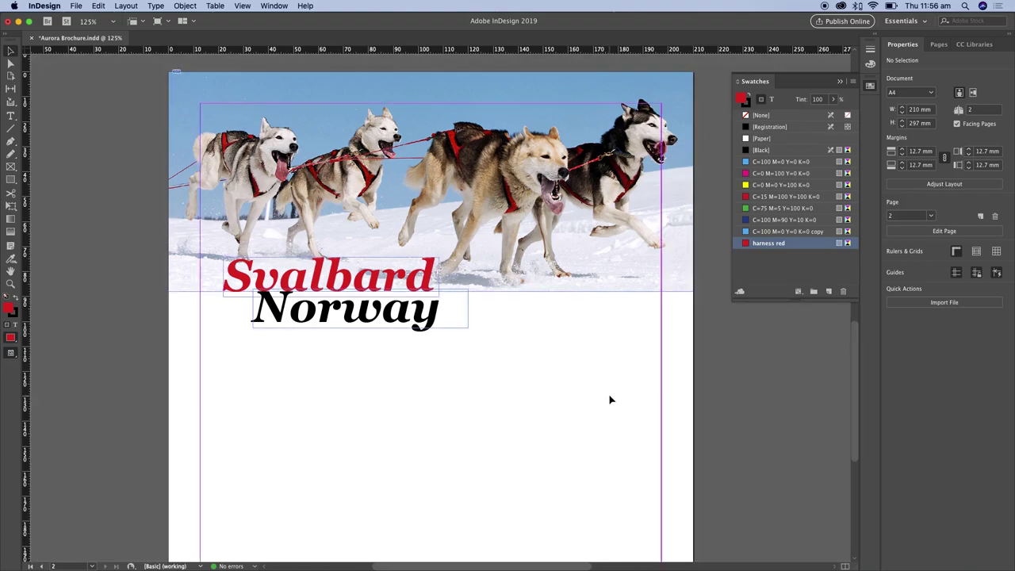
Draw a text frame about 135 mm wide and 41 mm tall below the "Norway" heading.
{"action": "left_click", "coordinate": [11, 115]}
{"action": "left_click_drag", "start_coordinate": [238, 356], "coordinate": [576, 459]}
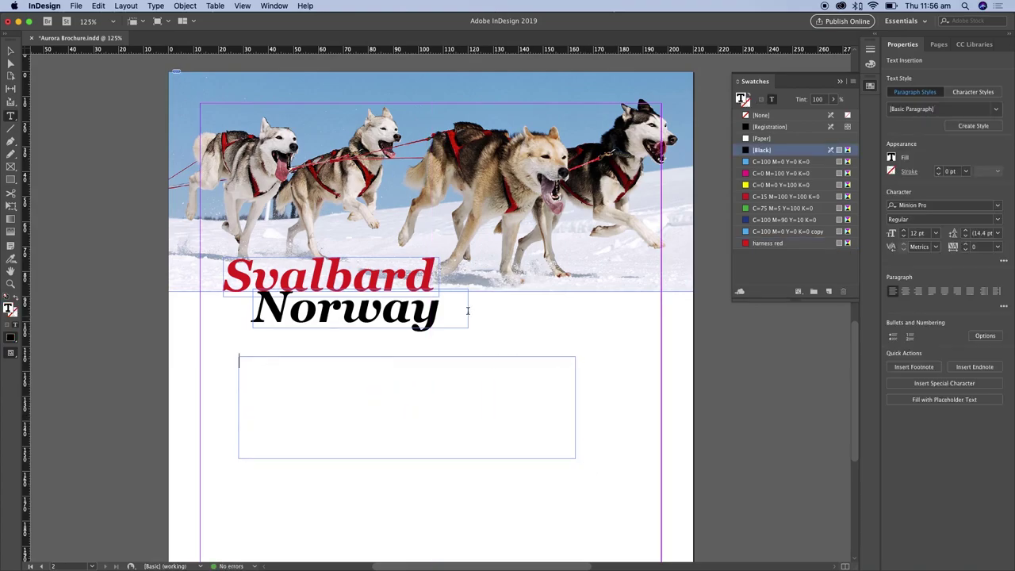
Switch to Finder and open blurb.docx from the "2019 - Indesign Assets" folder in Preview.
{"action": "left_click", "coordinate": [45, 6]}
{"action": "left_click", "coordinate": [63, 45]}
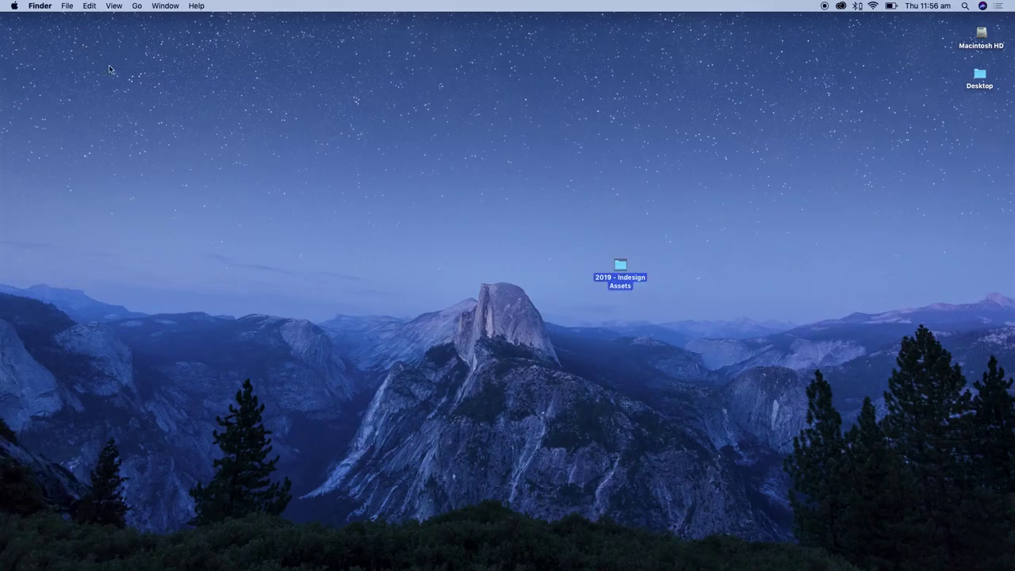
{"action": "double_click", "coordinate": [621, 268]}
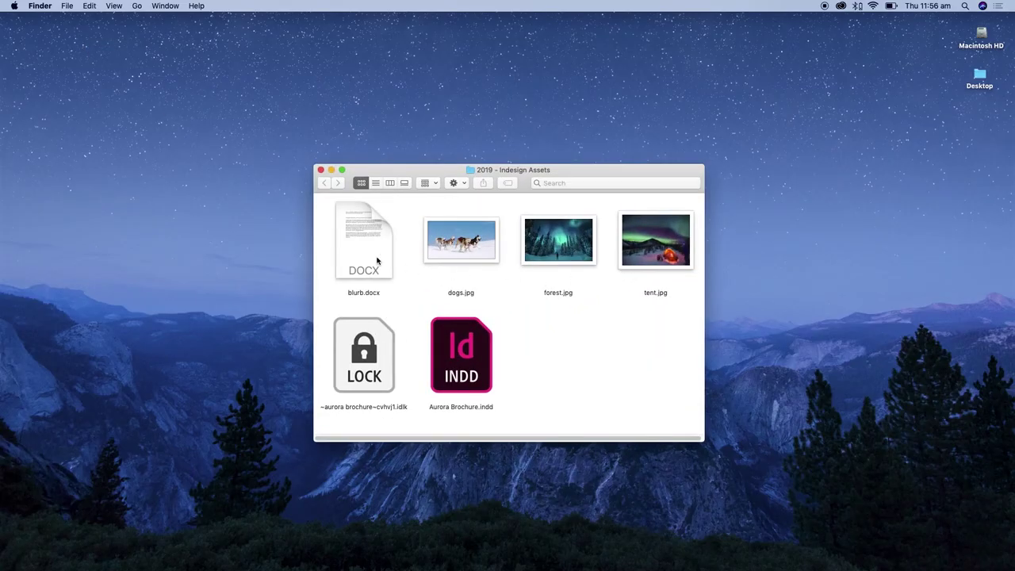
{"action": "key", "text": "super+Tab"}
{"action": "mouse_move", "coordinate": [378, 257]}
{"action": "left_mouse_down"}
{"action": "mouse_move", "coordinate": [369, 281]}
{"action": "mouse_move", "coordinate": [576, 281]}
{"action": "left_mouse_up"}
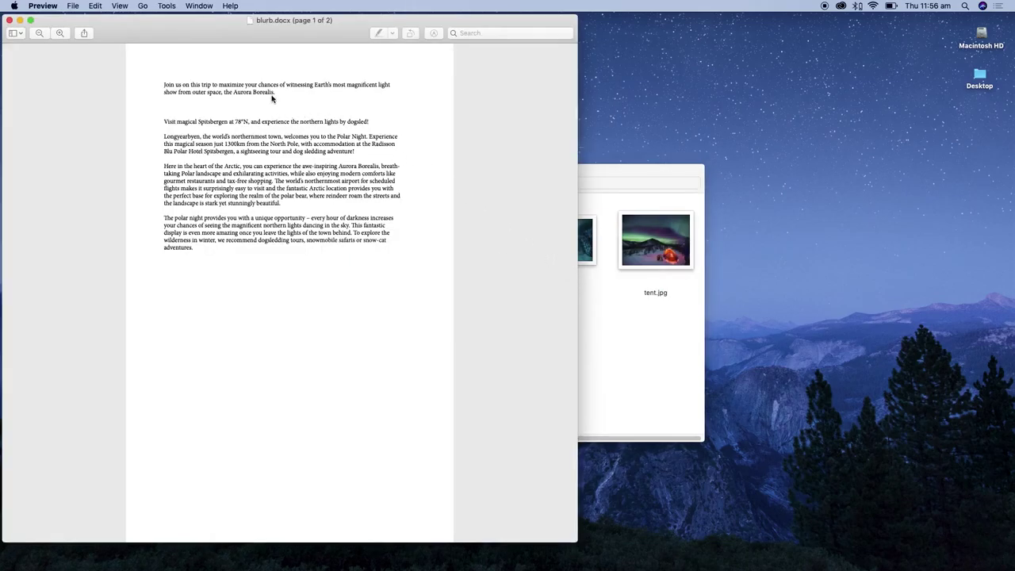
Copy the opening paragraph of blurb.docx ("Join us on this trip…") and paste it into the empty text frame in InDesign.
{"action": "left_click_drag", "start_coordinate": [277, 94], "coordinate": [157, 84]}
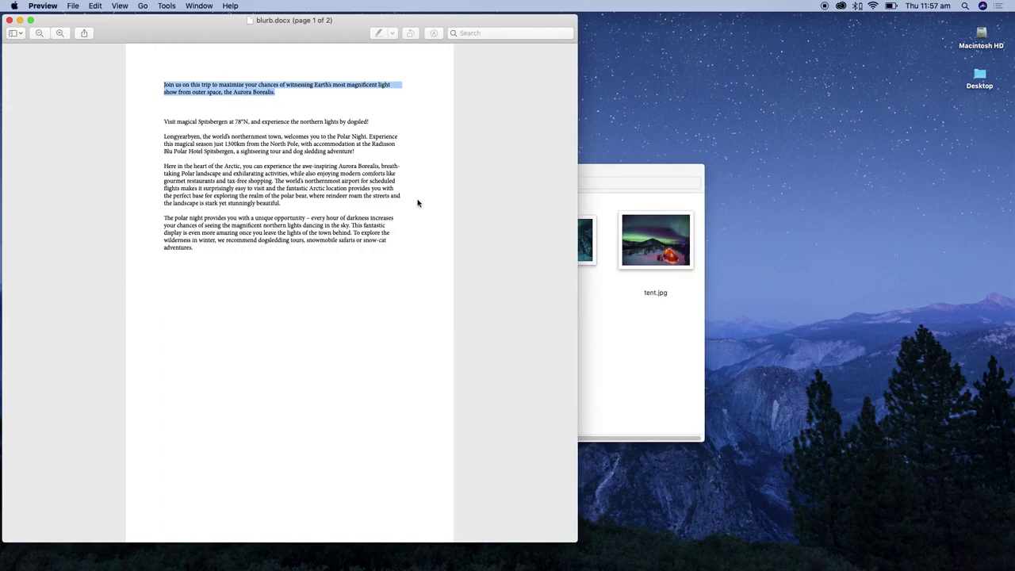
{"action": "key", "text": "super+c"}
{"action": "key", "text": "super+Tab"}
{"action": "key", "text": "super+Tab"}
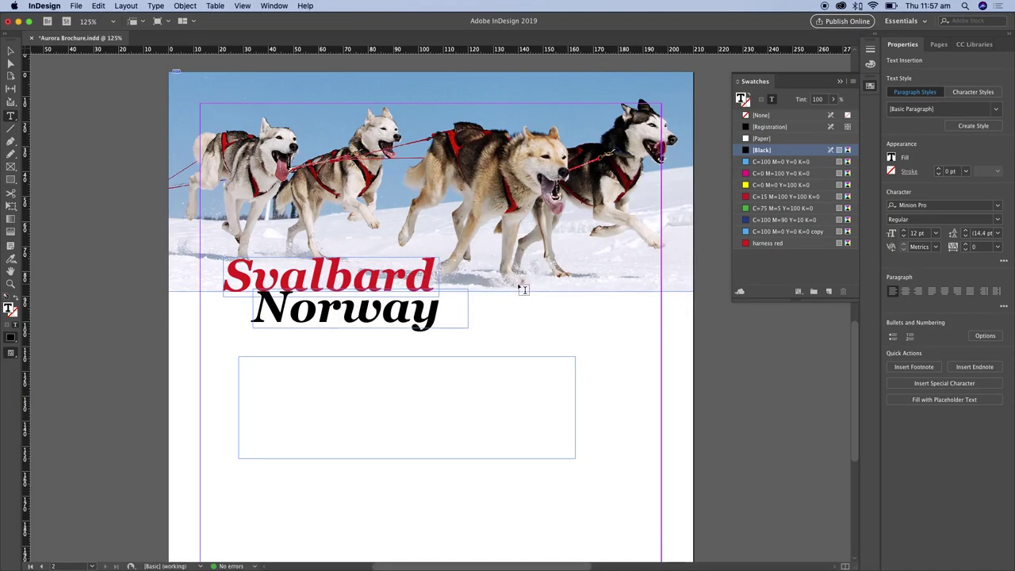
{"action": "left_click", "coordinate": [310, 423]}
{"action": "right_click", "coordinate": [287, 374]}
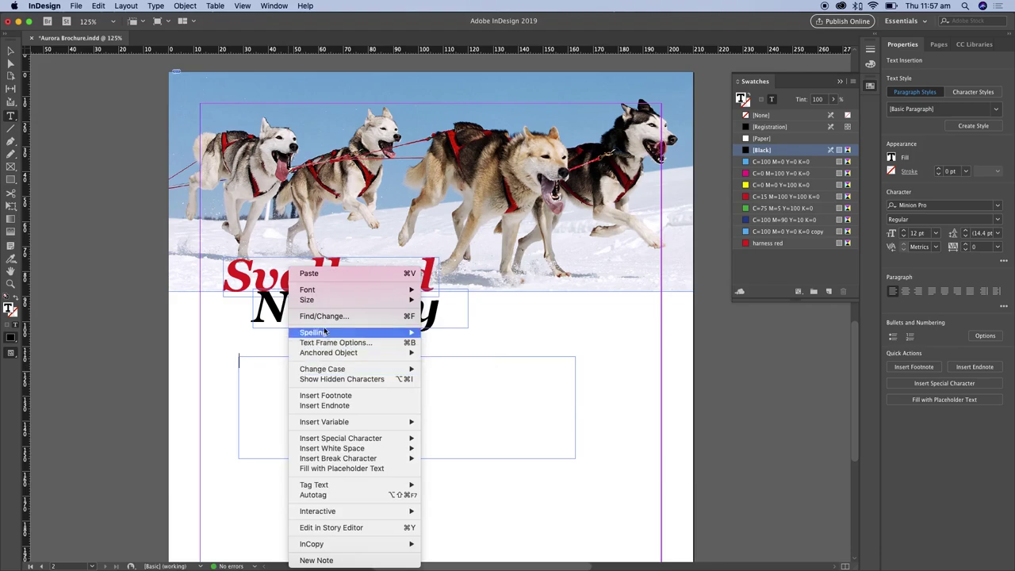
{"action": "left_click", "coordinate": [334, 279]}
Set the pasted intro paragraph to Georgia Regular at 15 pt.
{"action": "left_click_drag", "start_coordinate": [489, 374], "coordinate": [229, 366]}
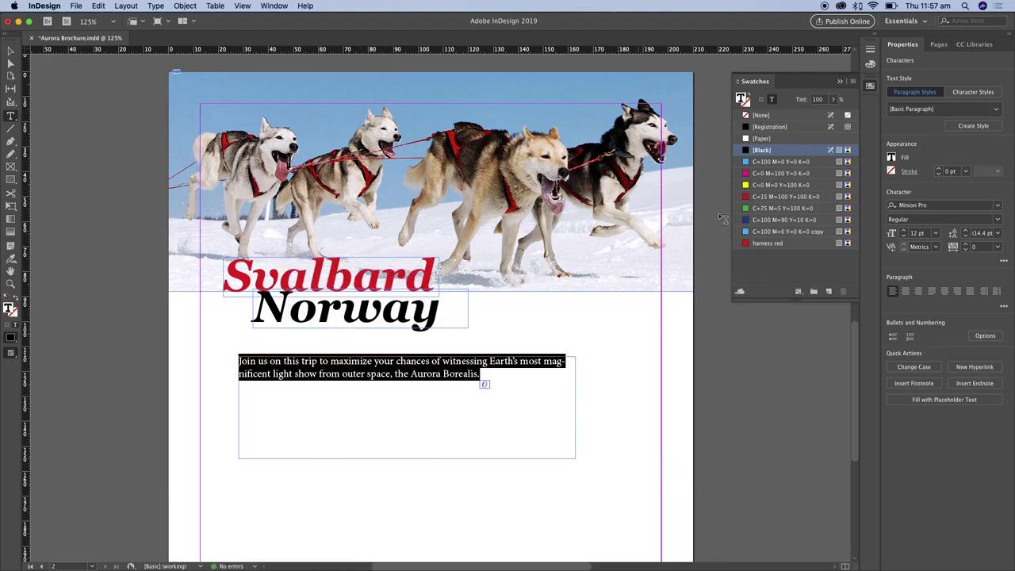
{"action": "left_click", "coordinate": [947, 204]}
{"action": "type", "text": "georg"}
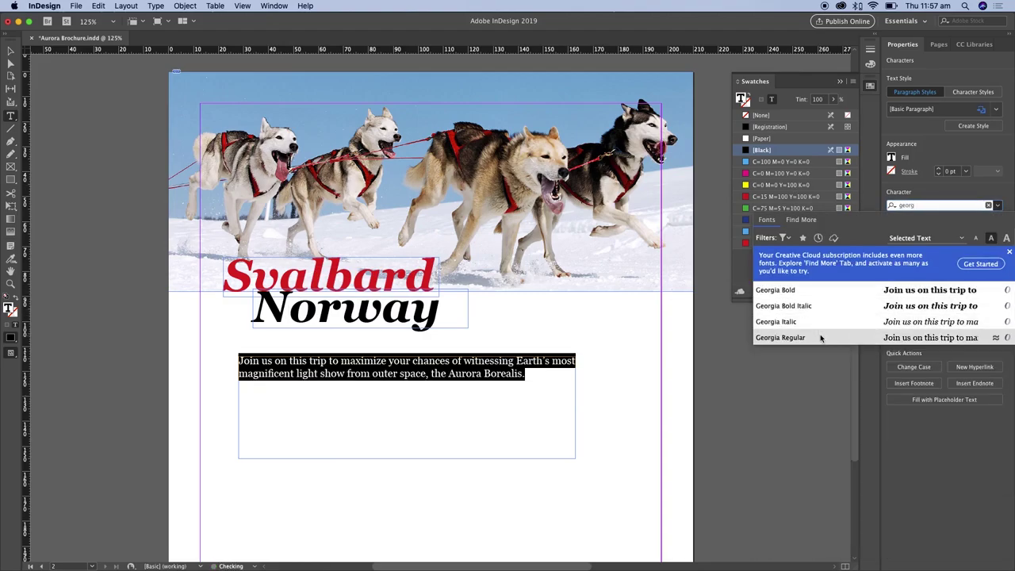
{"action": "left_click", "coordinate": [821, 337]}
{"action": "left_click", "coordinate": [904, 233]}
{"action": "type", "text": "15"}
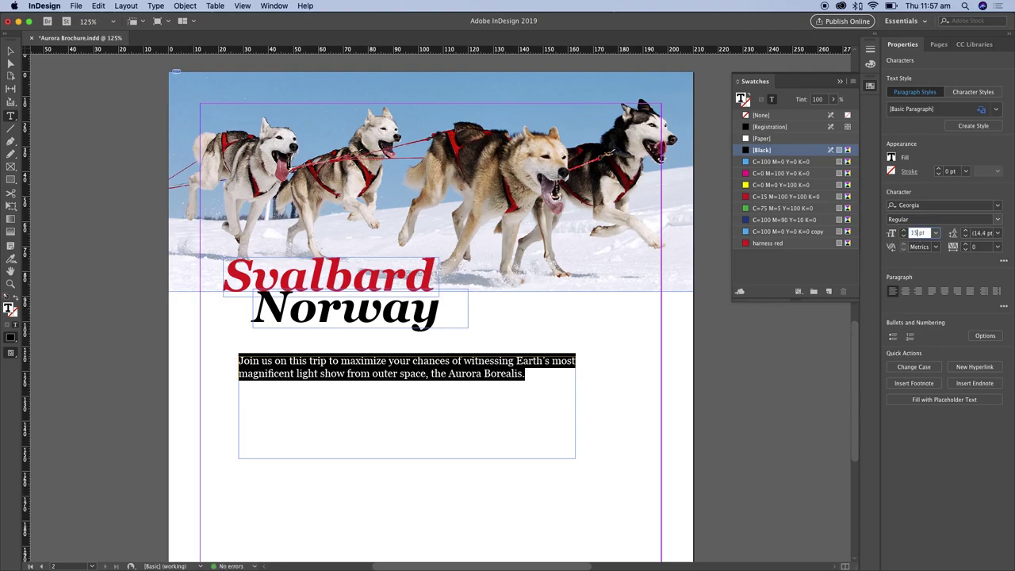
{"action": "key", "text": "Return"}
{"action": "left_click", "coordinate": [569, 363]}
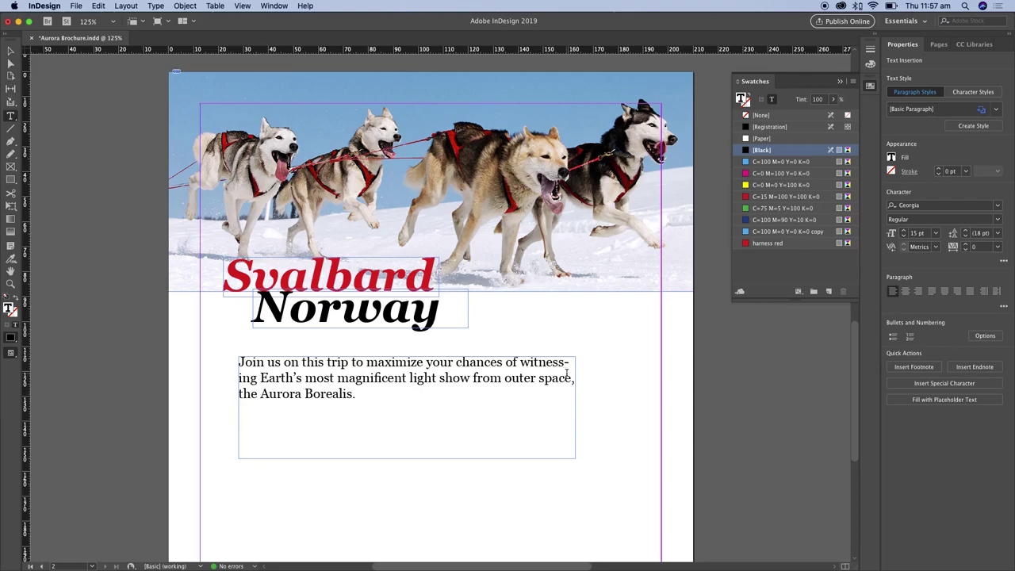
Turn off hyphenation for the whole intro paragraph below the Norway heading.
{"action": "double_click", "coordinate": [357, 394]}
{"action": "left_click_drag", "start_coordinate": [356, 394], "coordinate": [226, 361]}
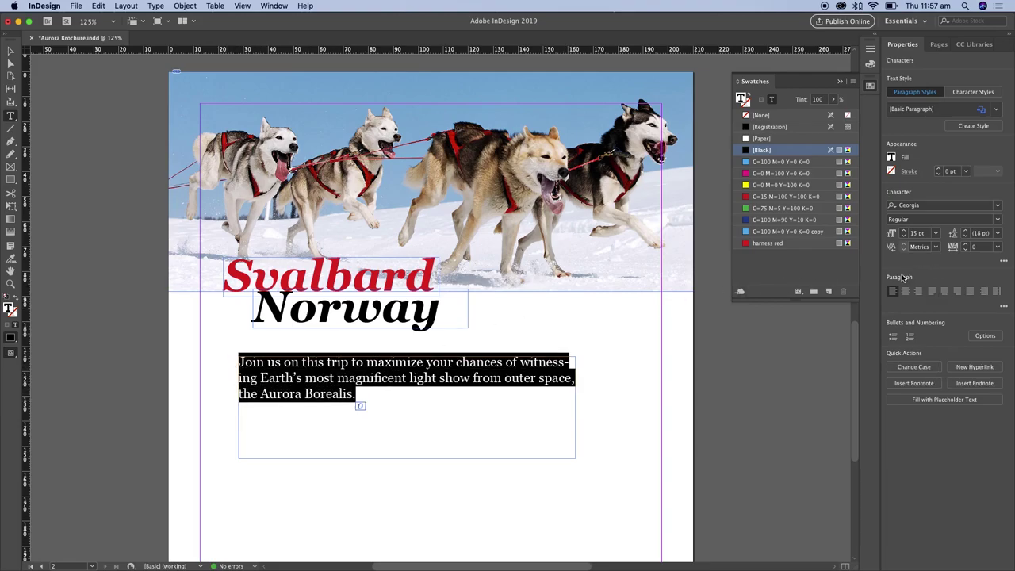
{"action": "left_click", "coordinate": [1004, 309]}
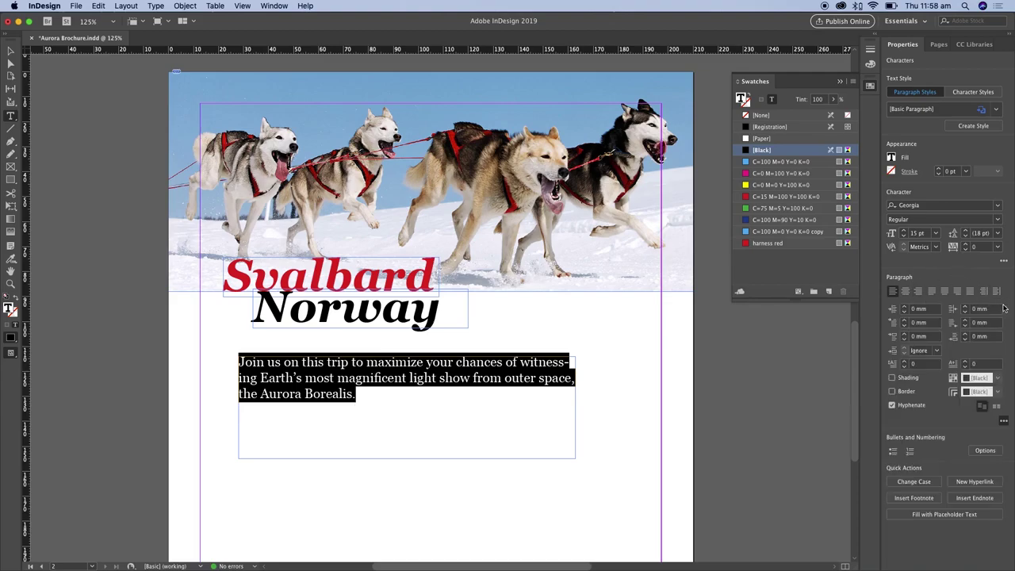
{"action": "left_click", "coordinate": [891, 406]}
{"action": "left_click", "coordinate": [891, 406]}
{"action": "left_click", "coordinate": [891, 406]}
{"action": "left_click", "coordinate": [892, 406]}
{"action": "left_click", "coordinate": [891, 406]}
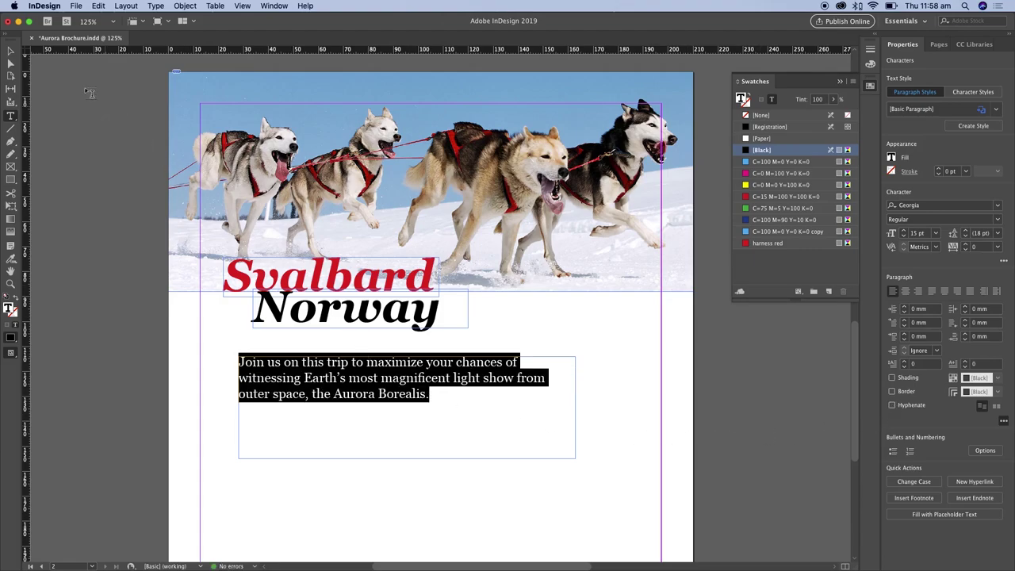
Shrink the intro text frame to about 106.25 × 28 mm and align it with the page's left margin.
{"action": "left_click", "coordinate": [10, 51]}
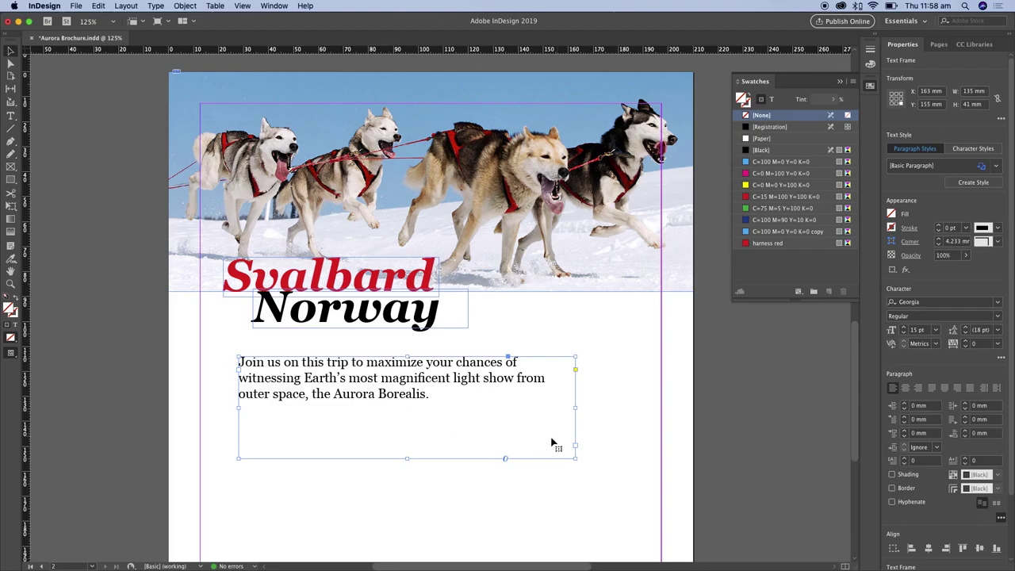
{"action": "left_click_drag", "start_coordinate": [575, 457], "coordinate": [505, 425]}
{"action": "left_click_drag", "start_coordinate": [447, 385], "coordinate": [407, 382]}
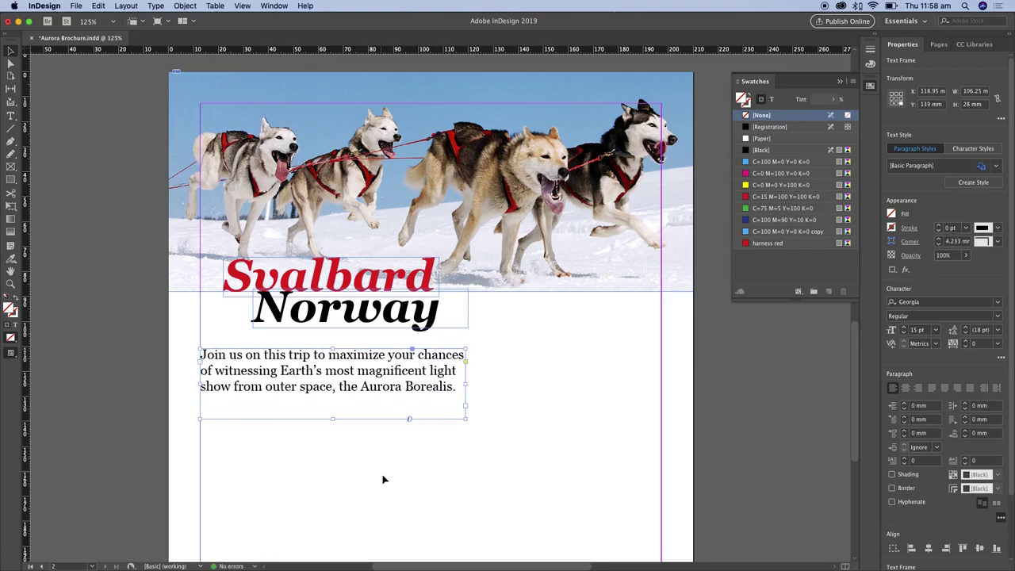
Draw a rectangle about 196.5 × 46.75 mm over the intro text, filled with the C=100 M=0 Y=0 K=0 copy swatch and no stroke.
{"action": "left_click", "coordinate": [12, 180]}
{"action": "left_click_drag", "start_coordinate": [242, 337], "coordinate": [733, 453]}
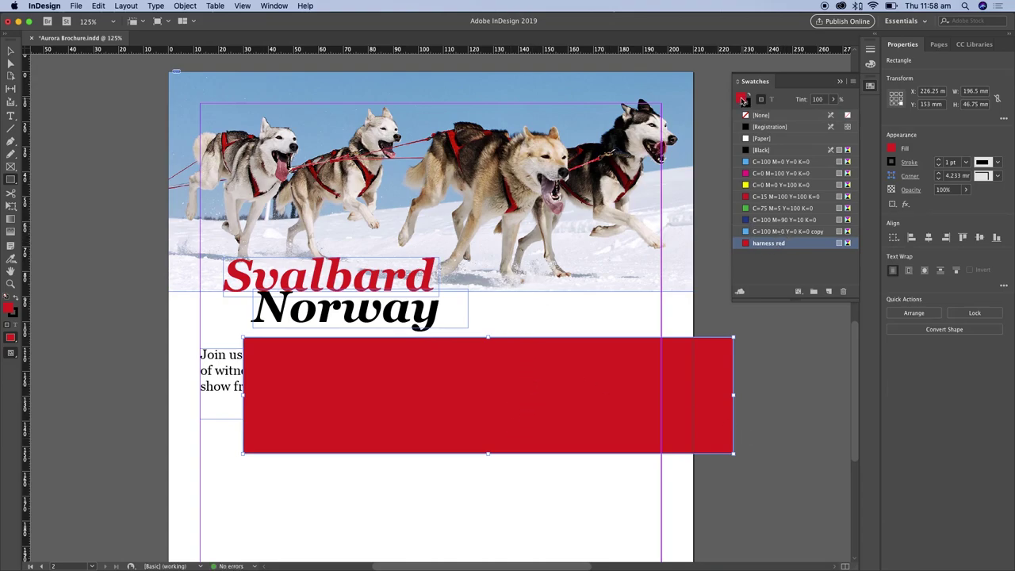
{"action": "left_click", "coordinate": [809, 233]}
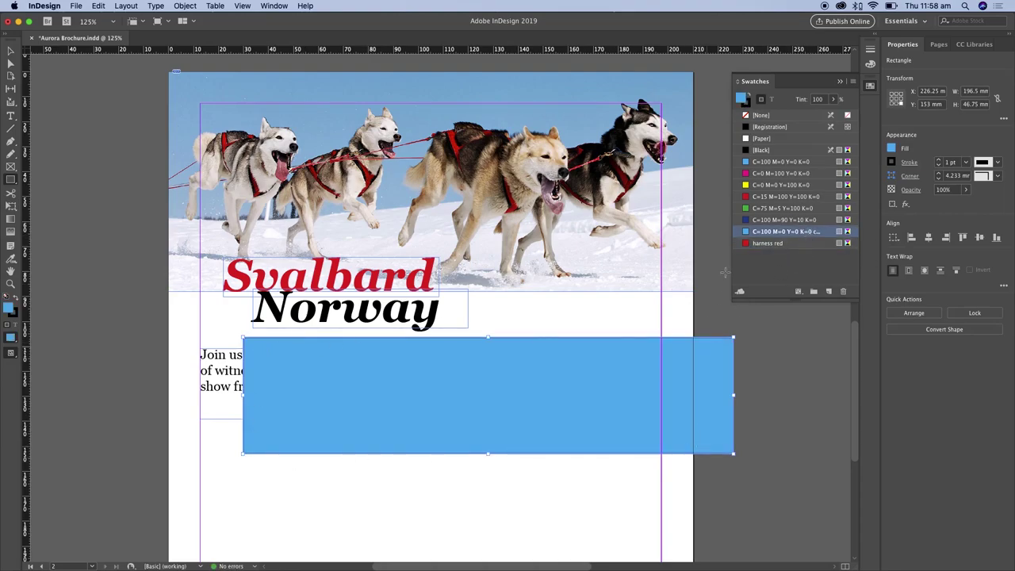
{"action": "left_click", "coordinate": [748, 104]}
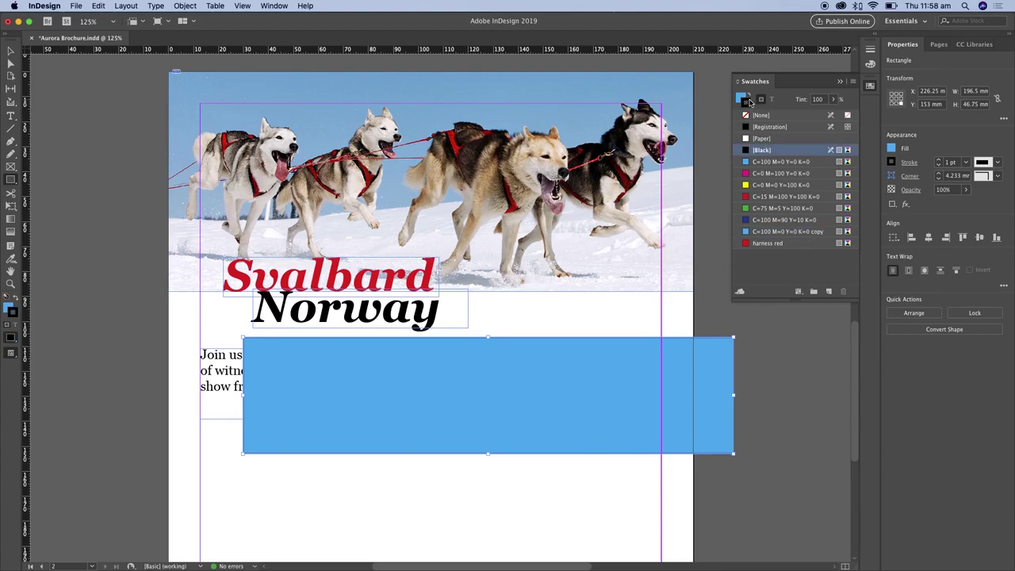
{"action": "left_click", "coordinate": [784, 116]}
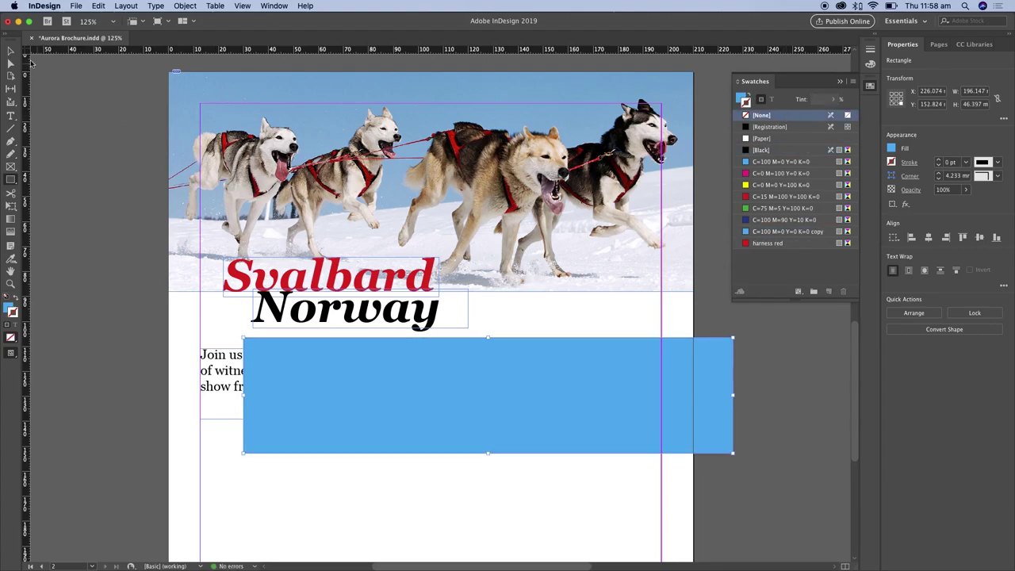
Fit the blue rectangle across the full page width as a band about 210 × 29.5 mm and send it to the back.
{"action": "left_click_drag", "start_coordinate": [447, 420], "coordinate": [372, 412]}
{"action": "left_click_drag", "start_coordinate": [659, 394], "coordinate": [692, 394]}
{"action": "left_click_drag", "start_coordinate": [432, 455], "coordinate": [446, 410]}
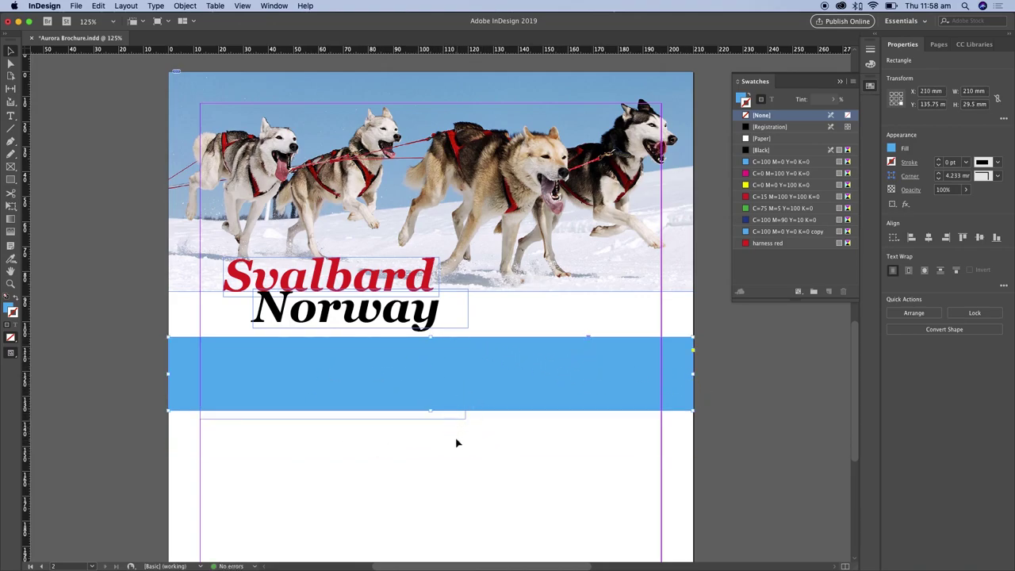
{"action": "right_click", "coordinate": [530, 363]}
{"action": "mouse_move", "coordinate": [595, 383]}
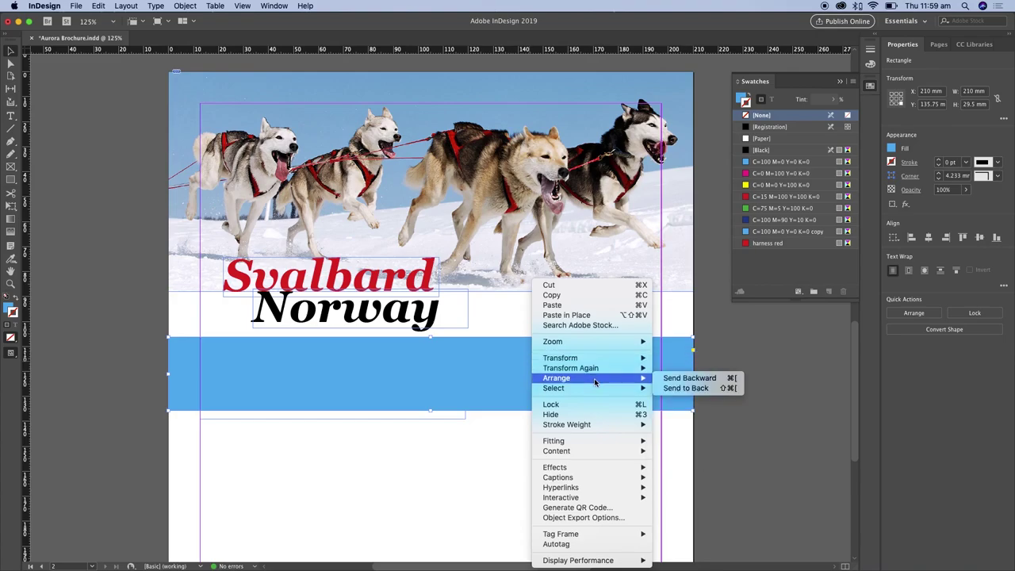
{"action": "left_click", "coordinate": [713, 388]}
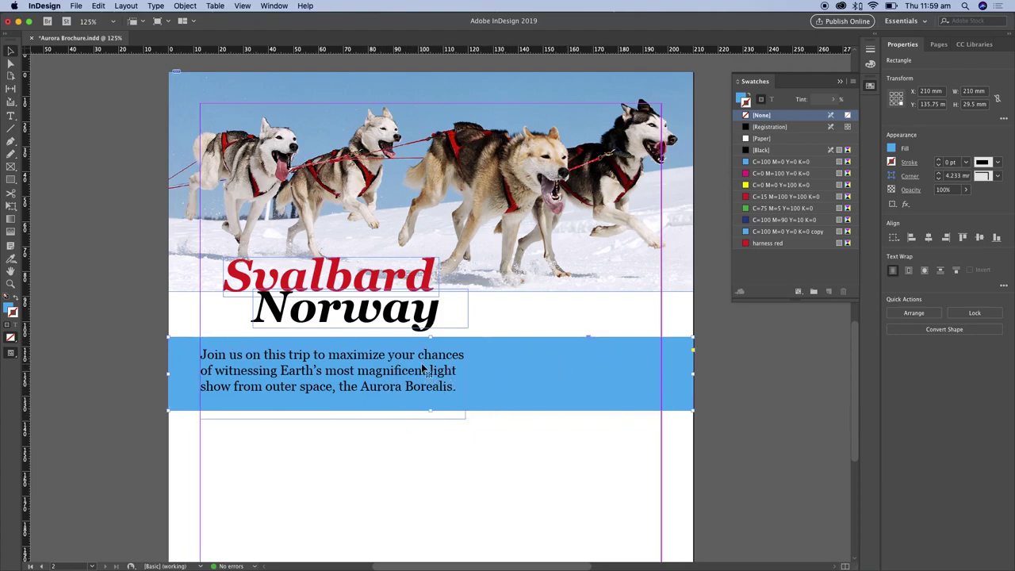
Shorten the intro text frame to about 19.75 mm high and trim the blue band to fit evenly around the text.
{"action": "left_click", "coordinate": [785, 362]}
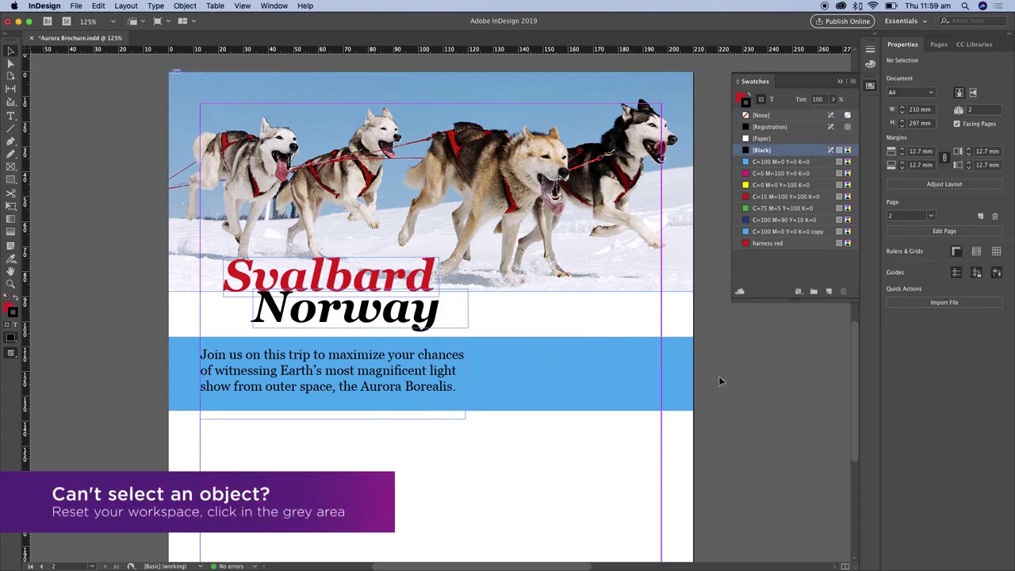
{"action": "left_click", "coordinate": [419, 385]}
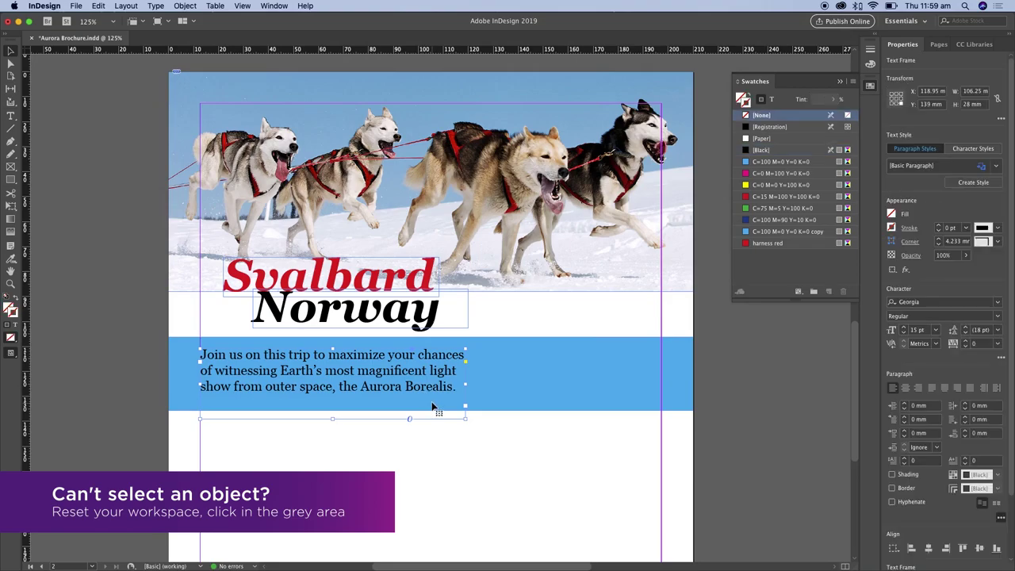
{"action": "left_click_drag", "start_coordinate": [332, 418], "coordinate": [341, 398]}
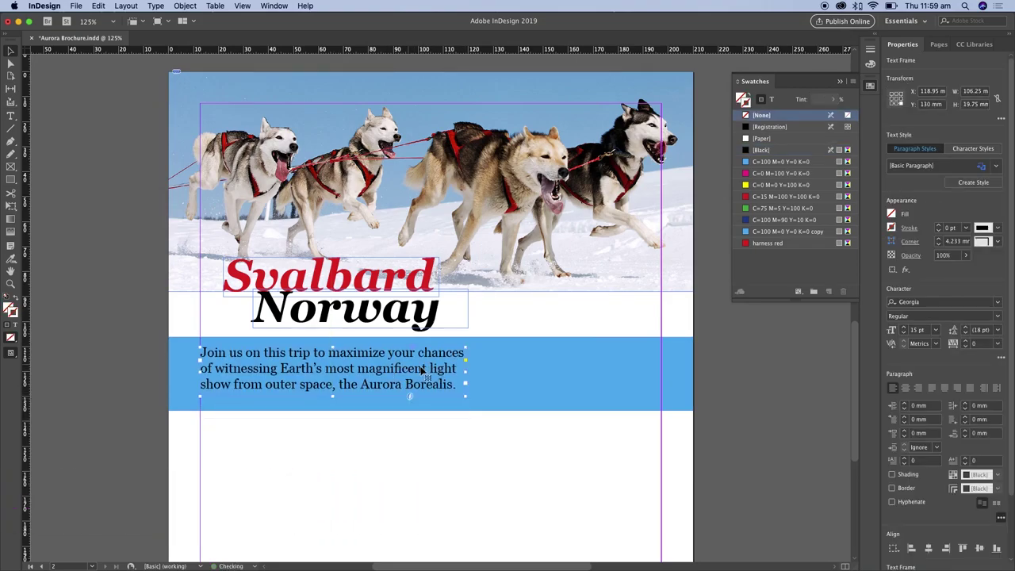
{"action": "left_click", "coordinate": [510, 379]}
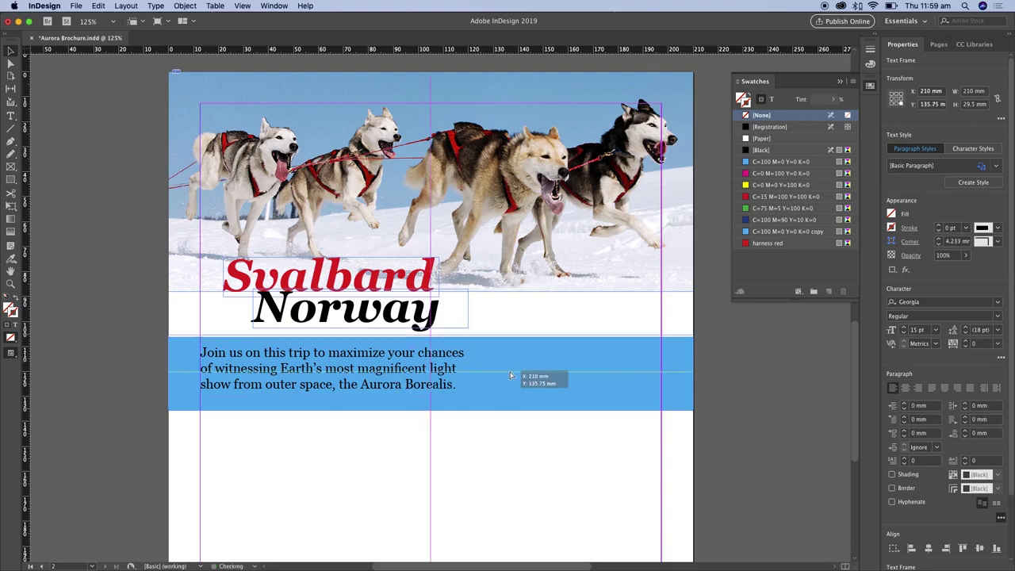
{"action": "left_click_drag", "start_coordinate": [430, 406], "coordinate": [433, 380]}
{"action": "left_click", "coordinate": [432, 383]}
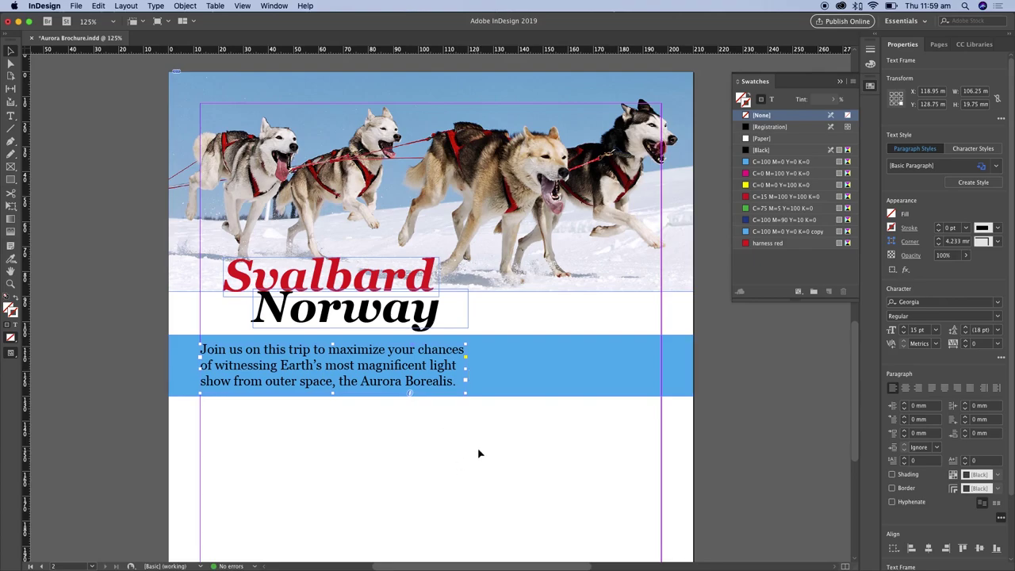
{"action": "left_click", "coordinate": [499, 448]}
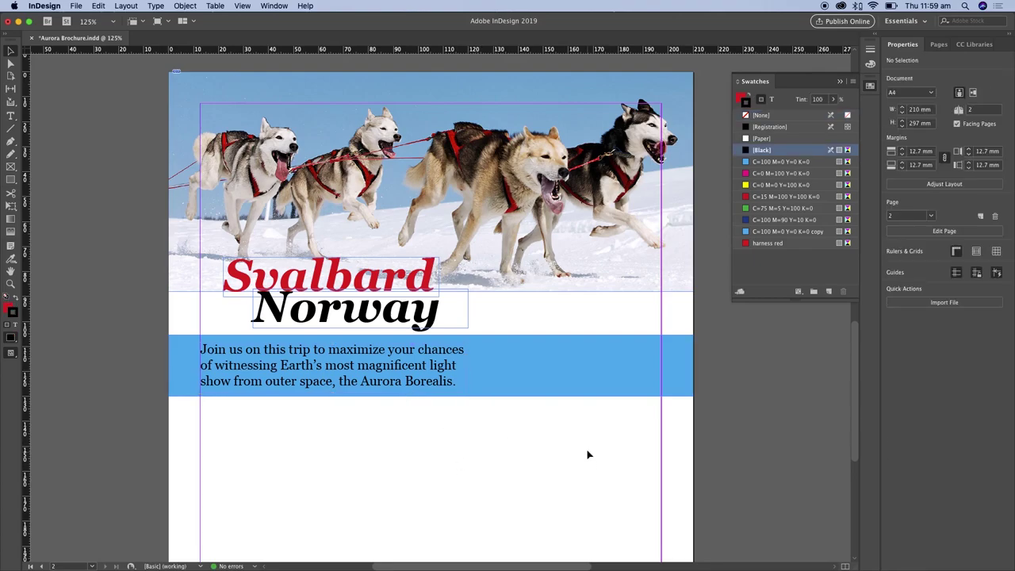
Preview the page without guides and frame edges to check the layout, then return to the normal view.
{"action": "key", "text": "w"}
{"action": "key", "text": "super+minus"}
{"action": "key", "text": "super+minus"}
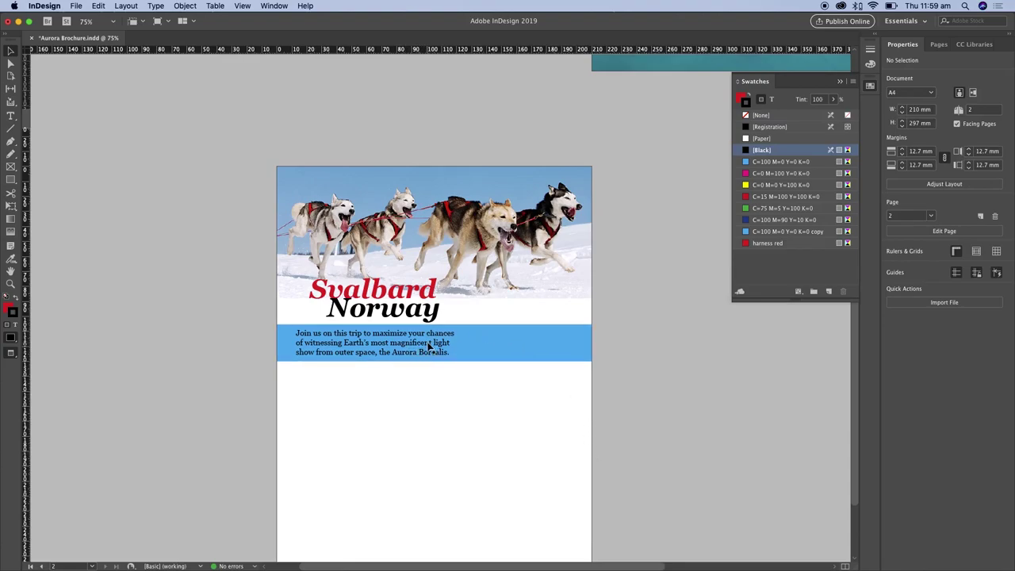
{"action": "key", "text": "w"}
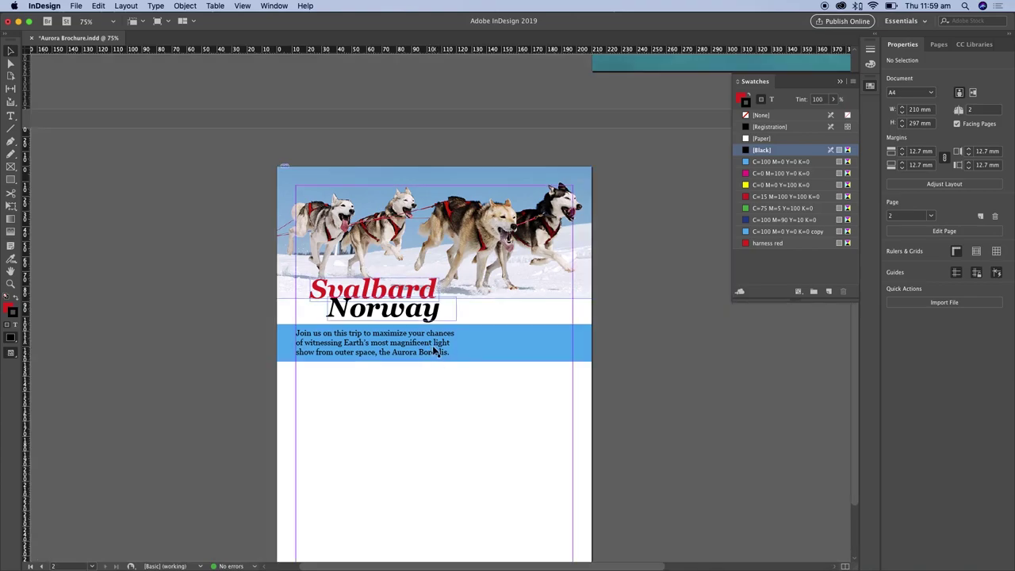
{"action": "key", "text": "super+equal"}
{"action": "key", "text": "super+equal"}
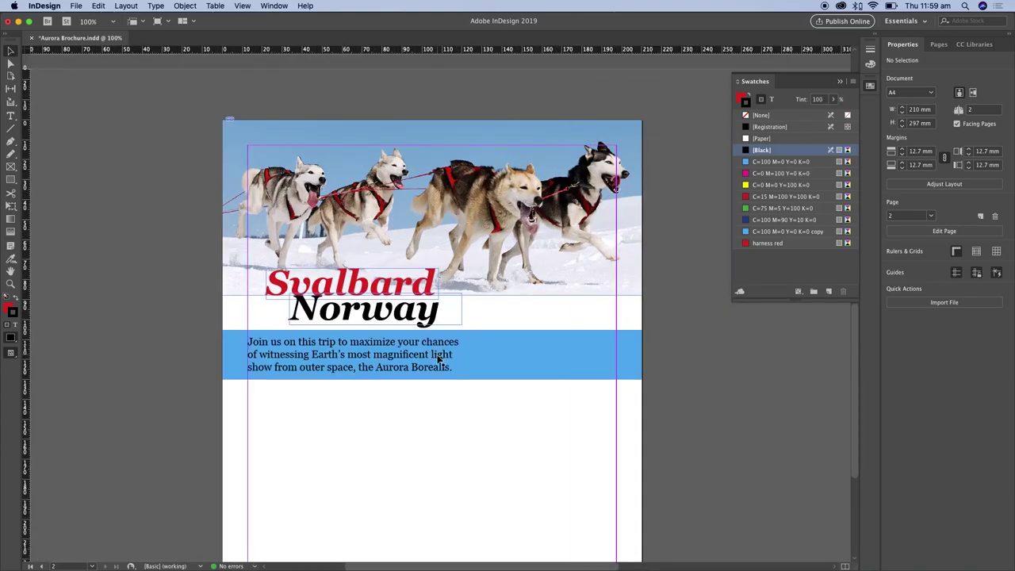
Change the intro paragraph's text colour to the [Paper] swatch.
{"action": "double_click", "coordinate": [432, 373]}
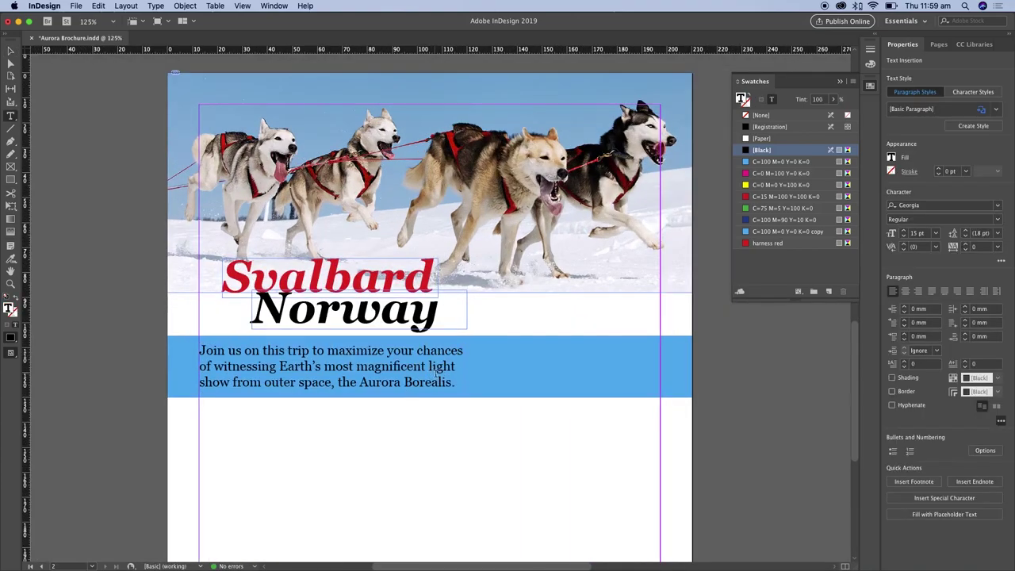
{"action": "left_click_drag", "start_coordinate": [455, 383], "coordinate": [199, 350]}
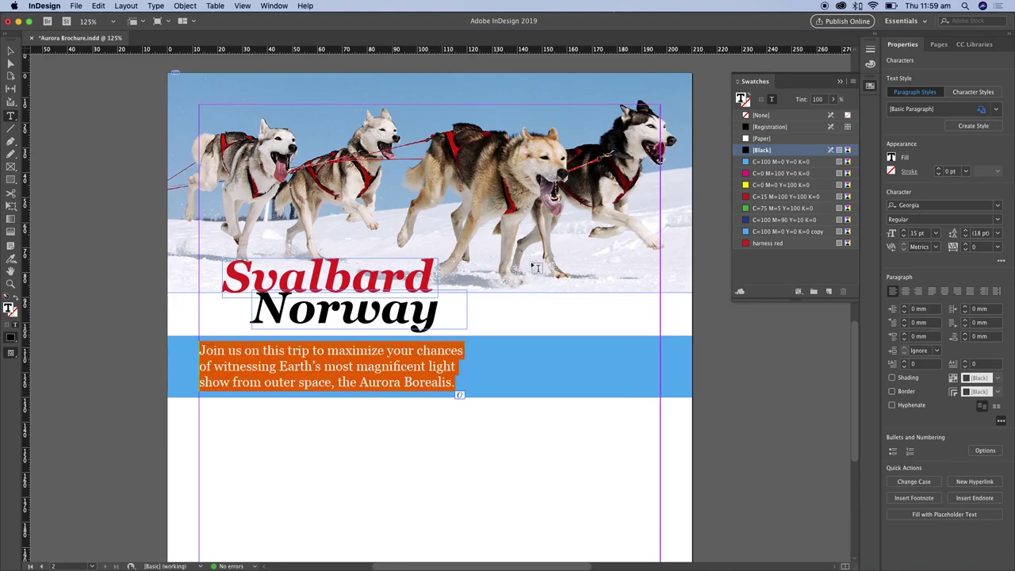
{"action": "left_click", "coordinate": [763, 139]}
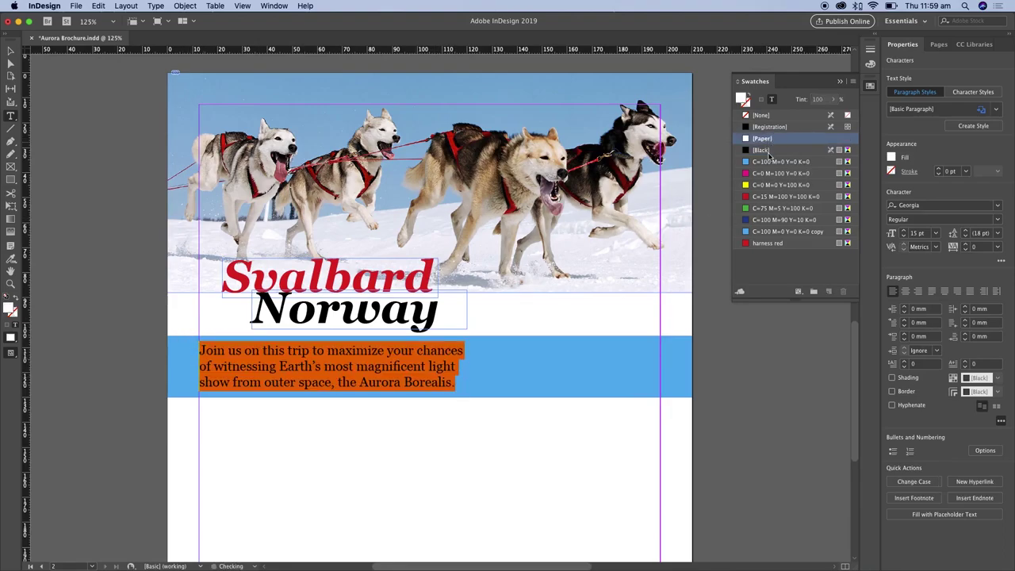
{"action": "left_click", "coordinate": [432, 380]}
{"action": "left_click", "coordinate": [11, 51]}
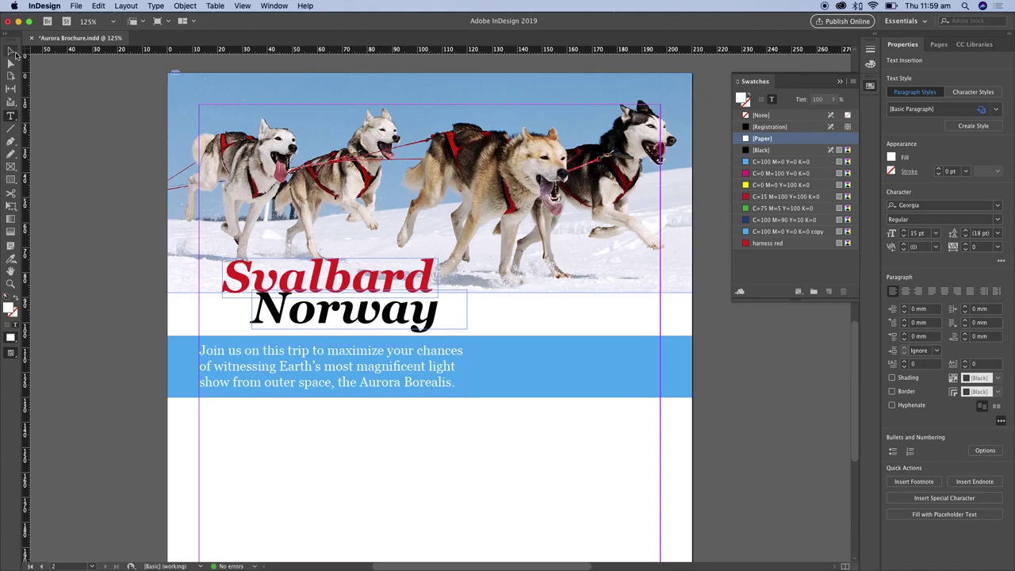
Draw two text frames side by side below the blue band, the left one about 78 × 132 mm and the right one smaller.
{"action": "key", "text": "super+minus"}
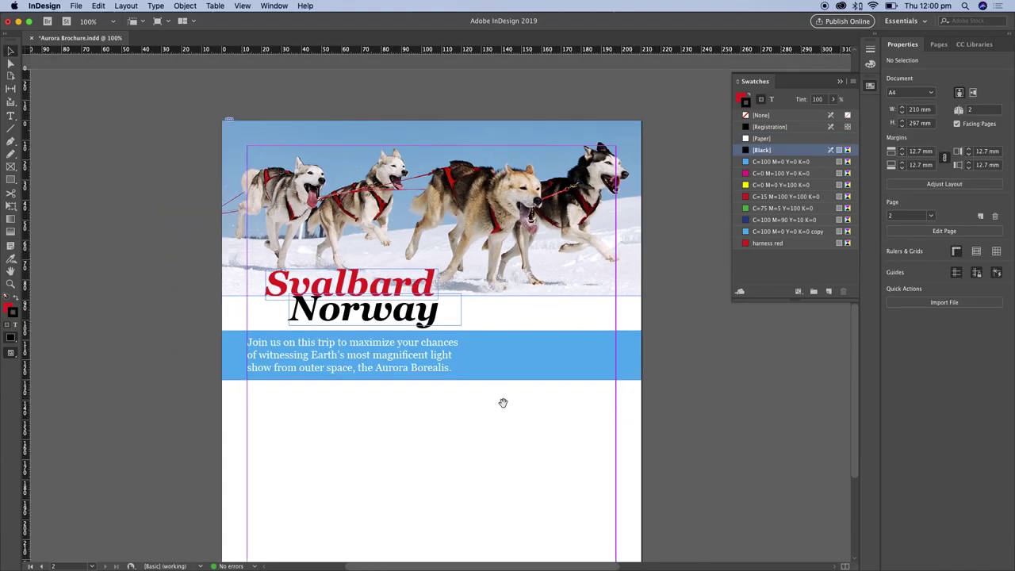
{"action": "scroll", "coordinate": [502, 396], "scroll_direction": "down", "scroll_amount": 3}
{"action": "left_click_drag", "start_coordinate": [503, 281], "coordinate": [537, 242]}
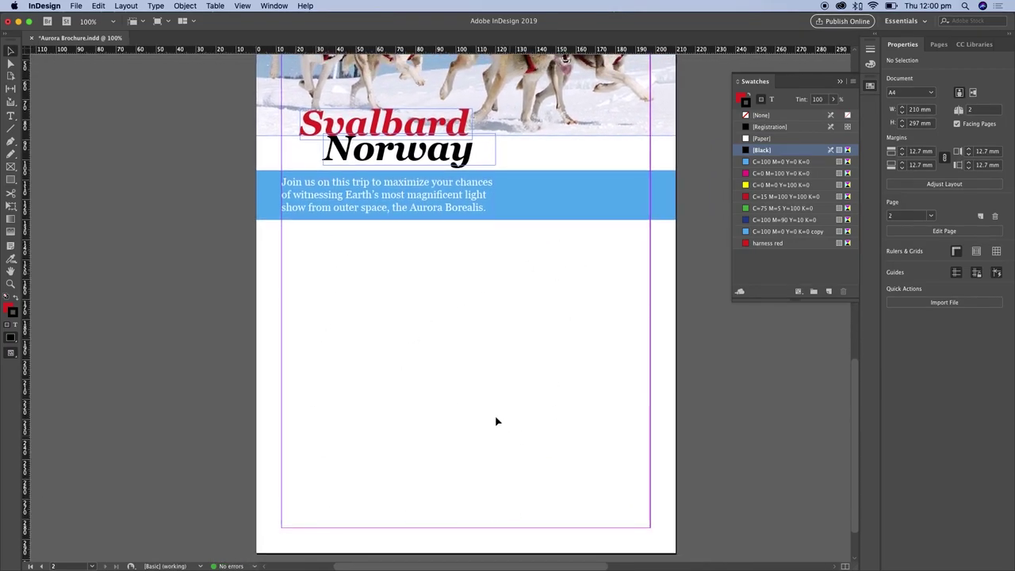
{"action": "left_click", "coordinate": [12, 116]}
{"action": "left_click_drag", "start_coordinate": [300, 256], "coordinate": [456, 520]}
{"action": "mouse_move", "coordinate": [478, 256]}
{"action": "left_mouse_down"}
{"action": "mouse_move", "coordinate": [553, 487]}
{"action": "mouse_move", "coordinate": [609, 504]}
{"action": "left_mouse_up"}
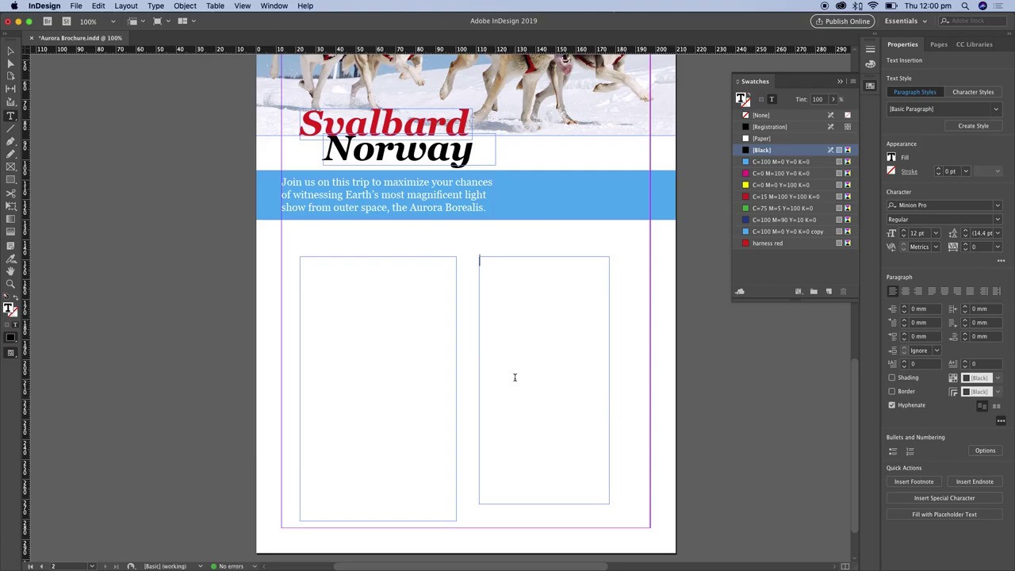
Switch to blurb.docx in Preview, copy all the paragraphs starting at "Visit magical Spitsbergen", and paste them into the left text frame in InDesign.
{"action": "key", "text": "super+Tab"}
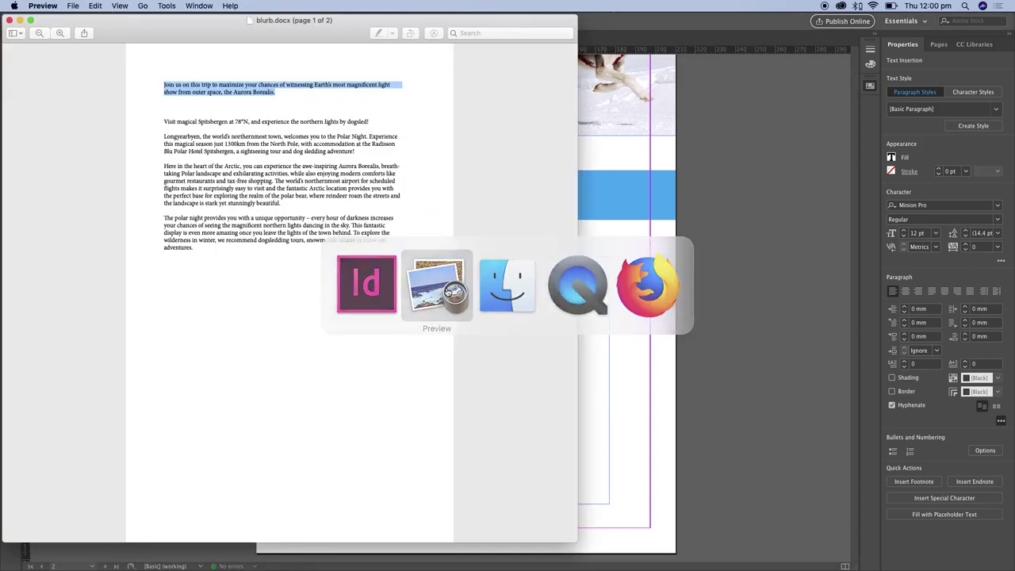
{"action": "left_click_drag", "start_coordinate": [194, 250], "coordinate": [162, 123]}
{"action": "left_click_drag", "start_coordinate": [198, 251], "coordinate": [161, 123]}
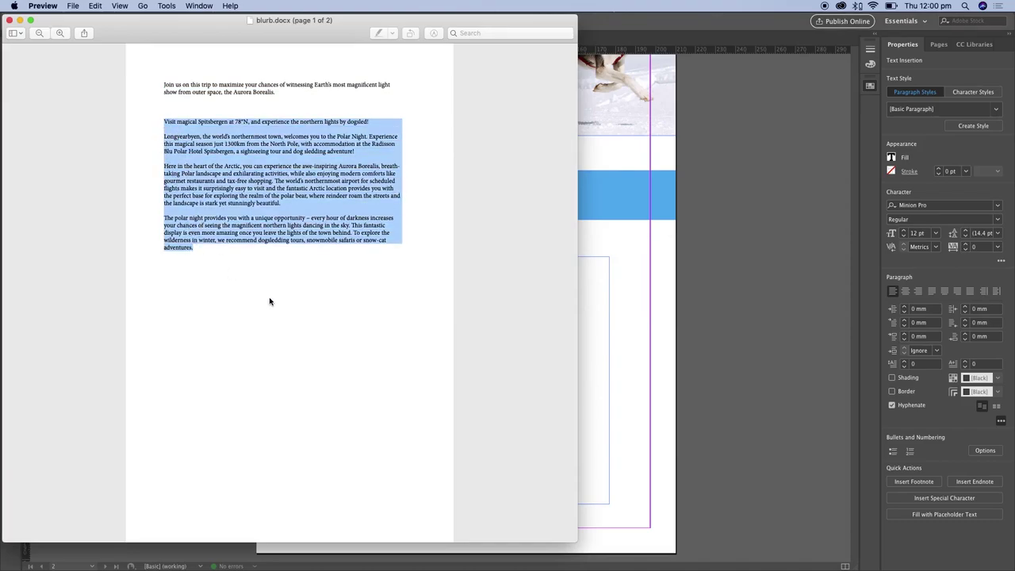
{"action": "right_click", "coordinate": [295, 184]}
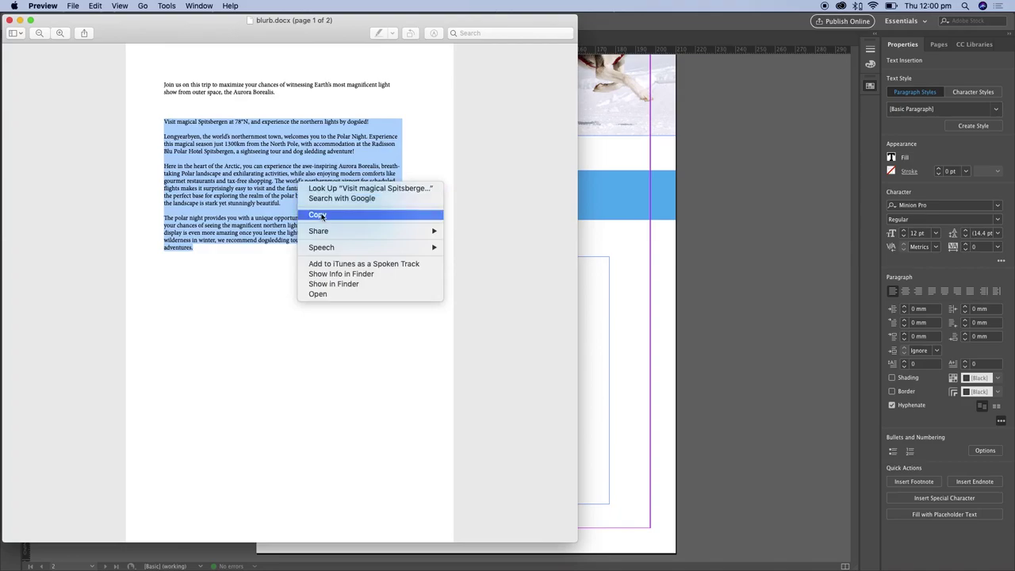
{"action": "left_click", "coordinate": [325, 217]}
{"action": "key", "text": "super+Tab"}
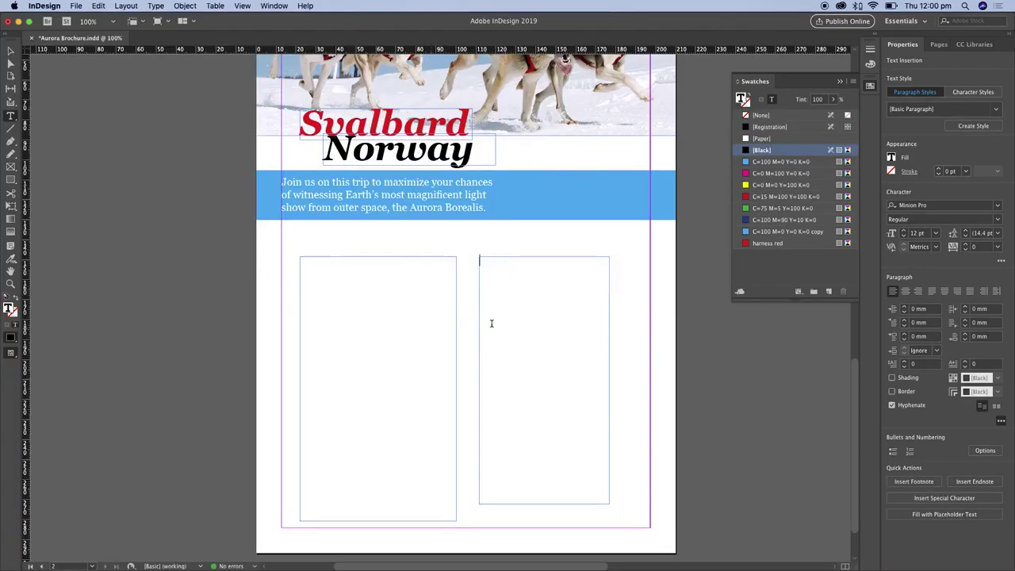
{"action": "right_click", "coordinate": [331, 265]}
{"action": "left_click", "coordinate": [346, 272]}
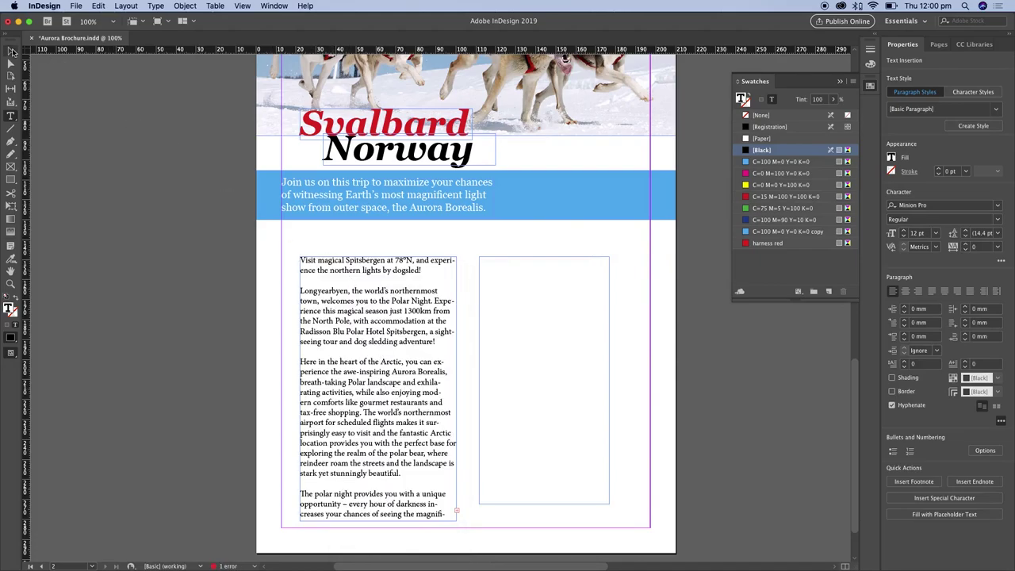
Thread the overset body text from the left text frame into the empty right text frame.
{"action": "left_click", "coordinate": [11, 51]}
{"action": "left_click", "coordinate": [456, 511]}
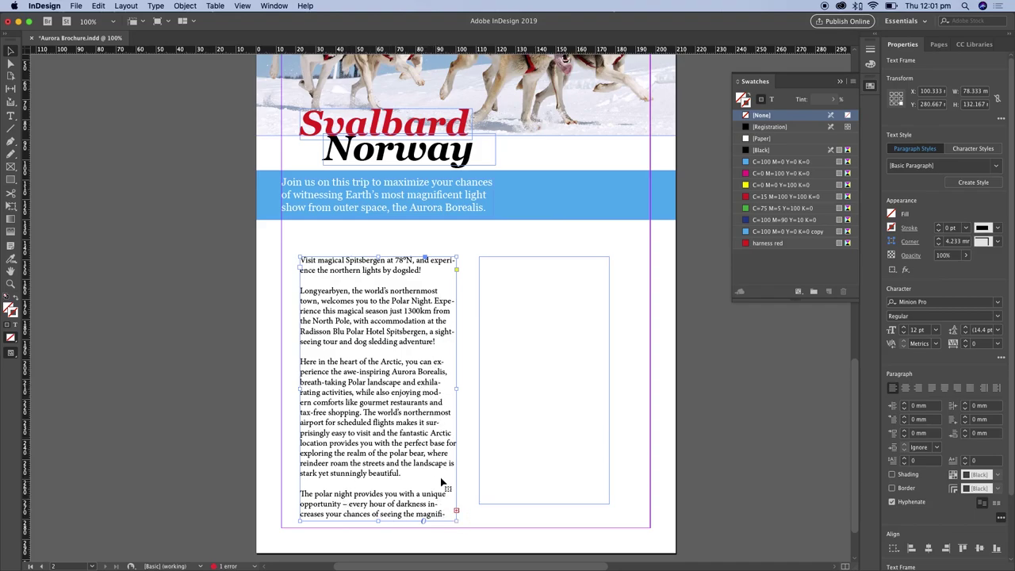
{"action": "left_click", "coordinate": [487, 373]}
{"action": "left_click", "coordinate": [449, 463]}
{"action": "left_click", "coordinate": [456, 512]}
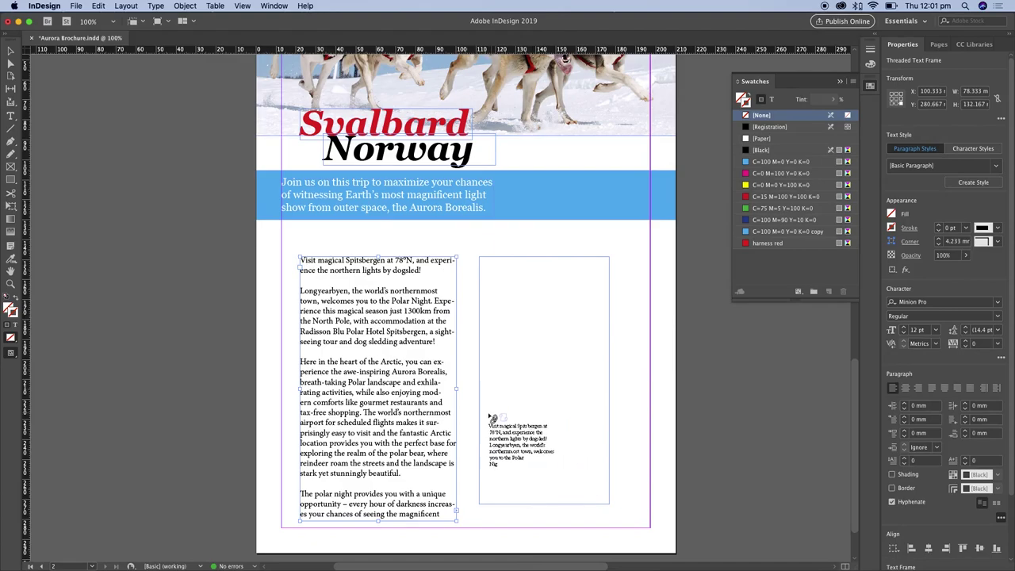
{"action": "left_click", "coordinate": [512, 293]}
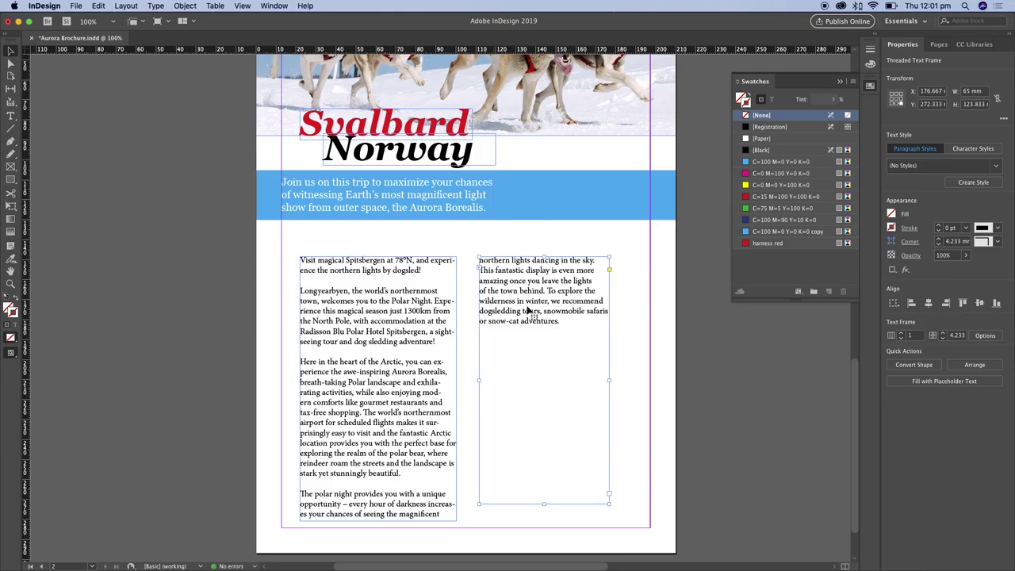
Shorten the left text frame from its upper edge to about 80 mm high, then stretch it back to about 132 mm.
{"action": "left_click", "coordinate": [387, 287]}
{"action": "left_click_drag", "start_coordinate": [378, 258], "coordinate": [366, 361]}
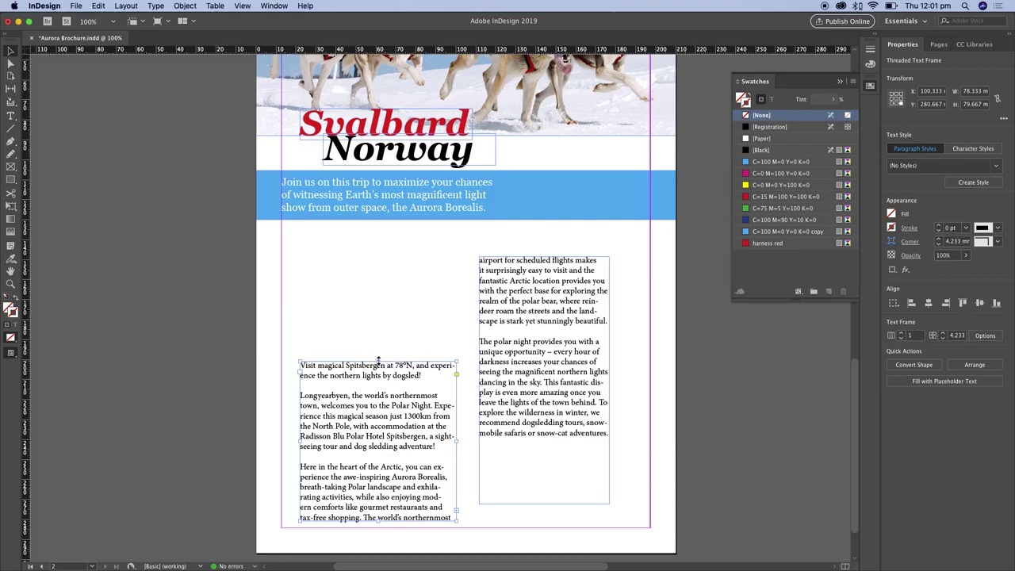
{"action": "left_click_drag", "start_coordinate": [377, 359], "coordinate": [379, 257]}
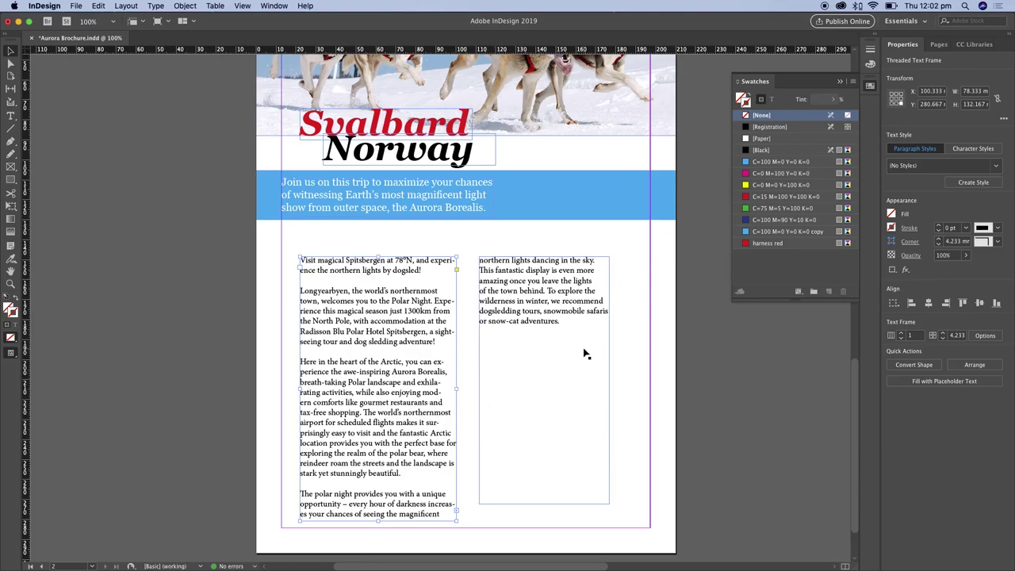
Select all the body text across both threaded frames and turn off hyphenation.
{"action": "left_click", "coordinate": [530, 323]}
{"action": "double_click", "coordinate": [435, 390]}
{"action": "left_click_drag", "start_coordinate": [436, 470], "coordinate": [329, 272]}
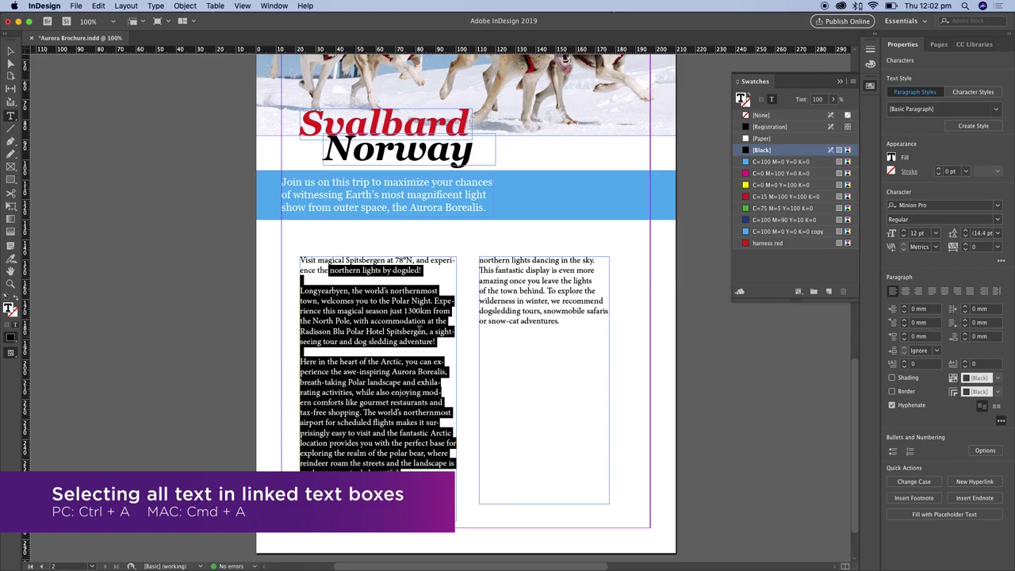
{"action": "key", "text": "super+a"}
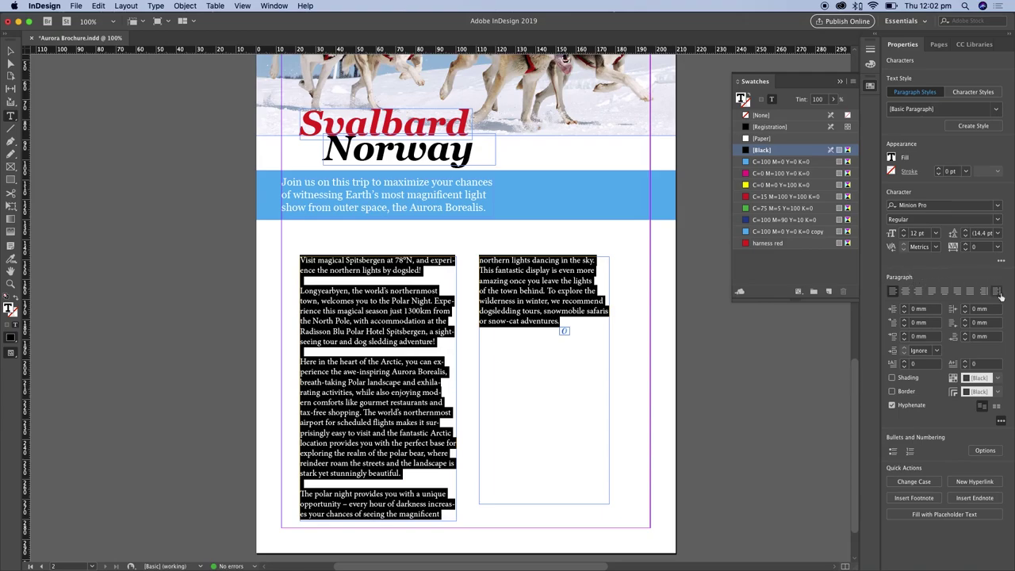
{"action": "left_click", "coordinate": [1001, 421]}
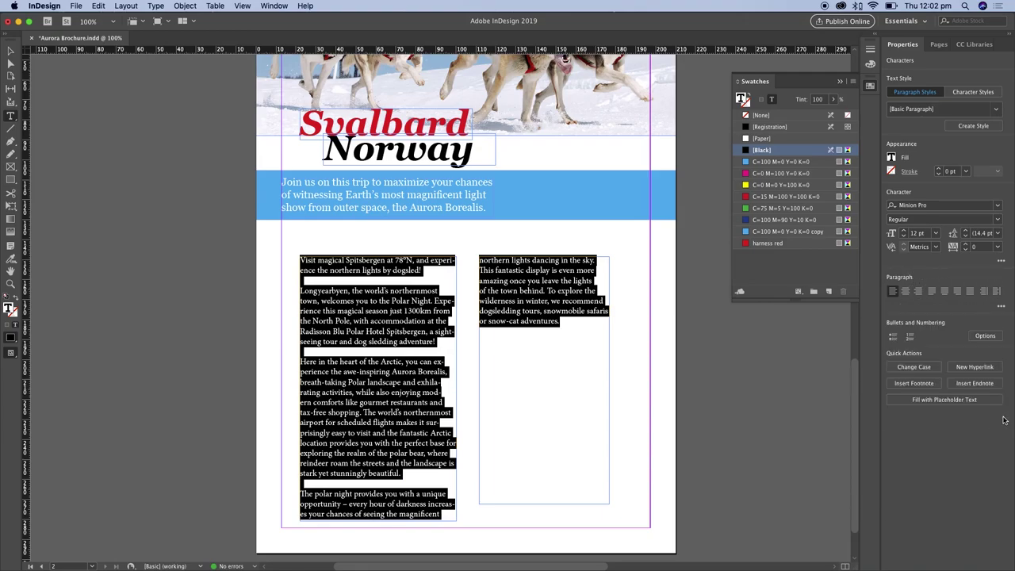
{"action": "left_click", "coordinate": [1000, 308]}
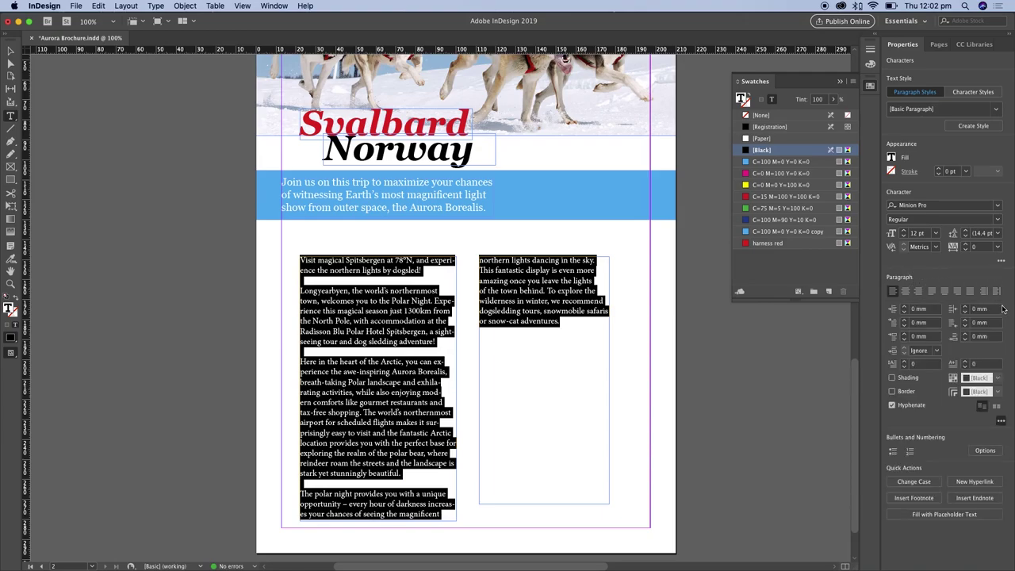
{"action": "left_click", "coordinate": [891, 405]}
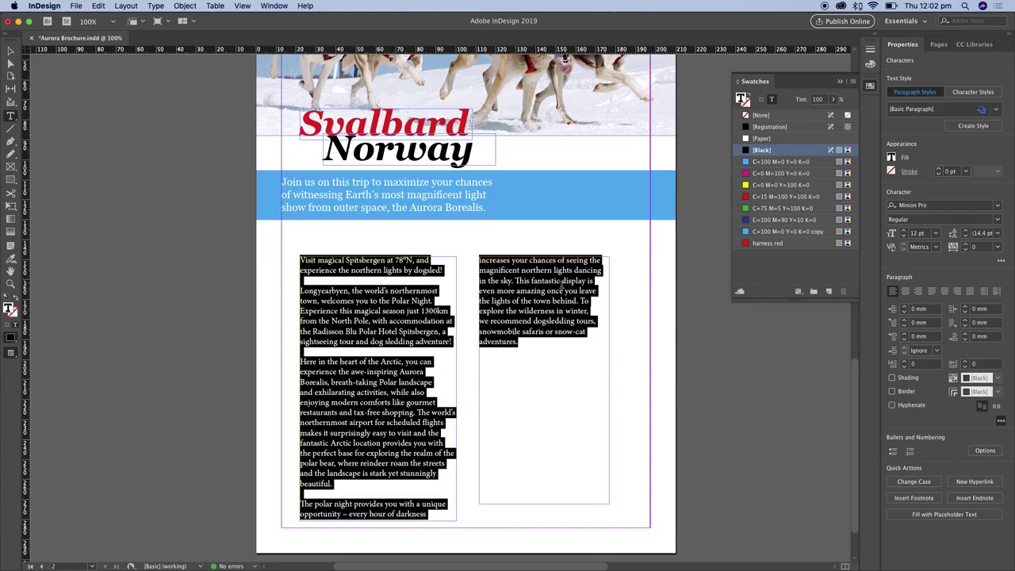
Try several paragraph alignments on the selected body text and settle on justified with the last line aligned left.
{"action": "left_click", "coordinate": [906, 291]}
{"action": "left_click", "coordinate": [918, 291]}
{"action": "left_click", "coordinate": [931, 291]}
{"action": "left_click", "coordinate": [945, 291]}
{"action": "left_click", "coordinate": [957, 291]}
{"action": "left_click", "coordinate": [932, 291]}
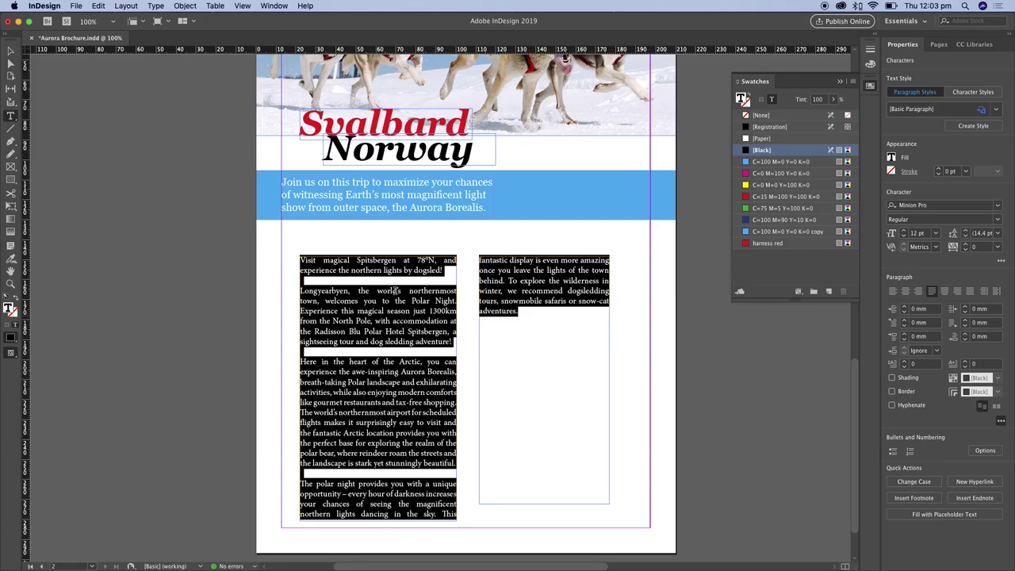
Enlarge the right text frame to about 72 × 132 mm, then undo both size changes.
{"action": "left_click", "coordinate": [10, 51]}
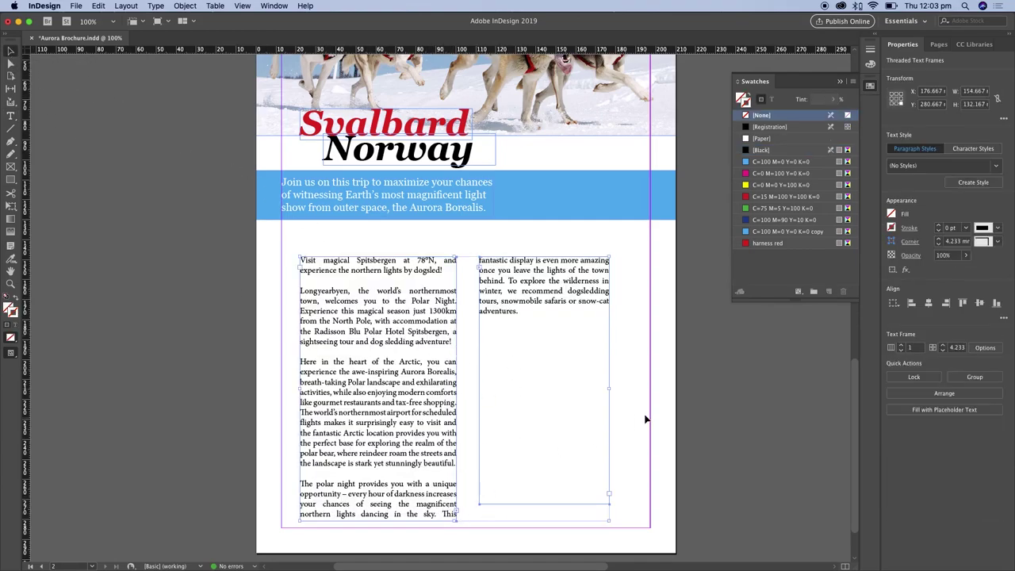
{"action": "left_click", "coordinate": [639, 388]}
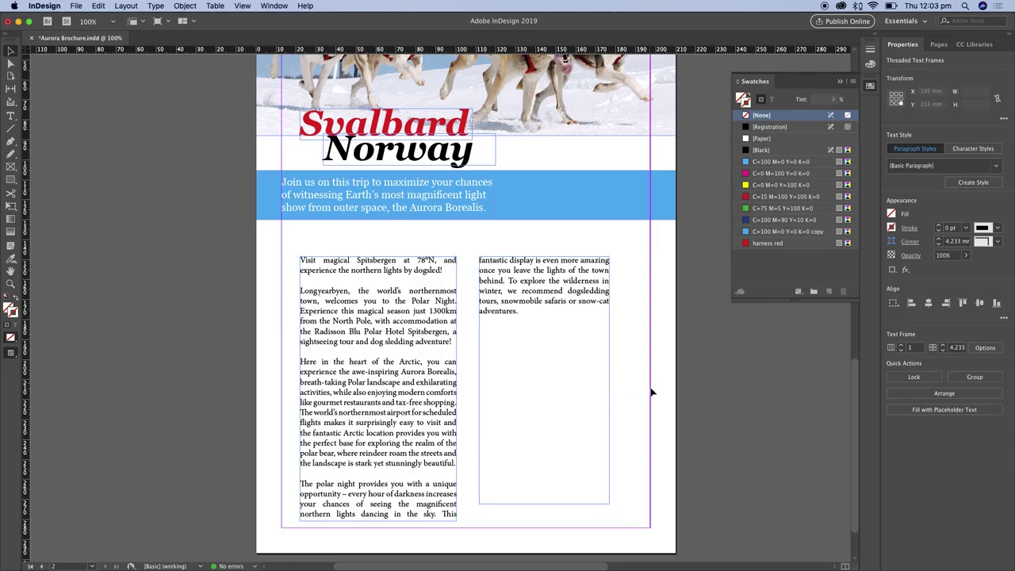
{"action": "left_click", "coordinate": [610, 378]}
{"action": "mouse_move", "coordinate": [610, 379]}
{"action": "left_mouse_down"}
{"action": "mouse_move", "coordinate": [641, 380]}
{"action": "mouse_move", "coordinate": [624, 380]}
{"action": "left_mouse_up"}
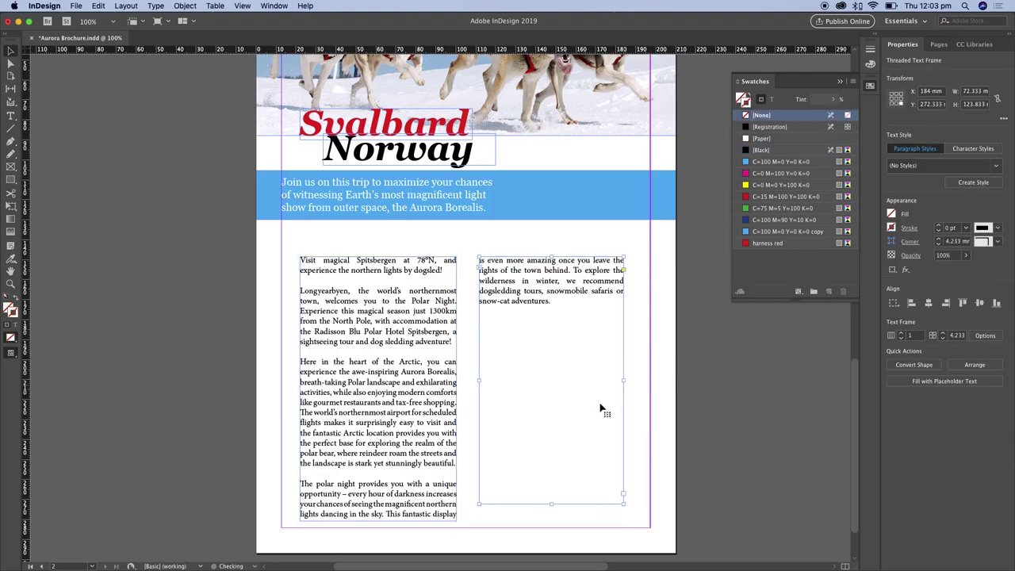
{"action": "mouse_move", "coordinate": [553, 502]}
{"action": "left_mouse_down"}
{"action": "mouse_move", "coordinate": [576, 525]}
{"action": "mouse_move", "coordinate": [553, 521]}
{"action": "left_mouse_up"}
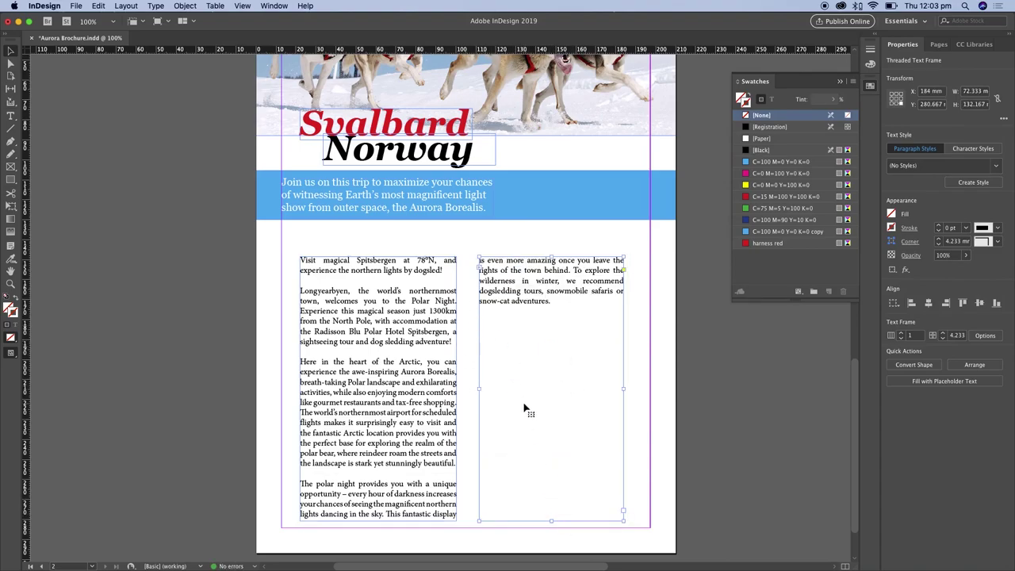
{"action": "key", "text": "super+z"}
{"action": "key", "text": "super+z"}
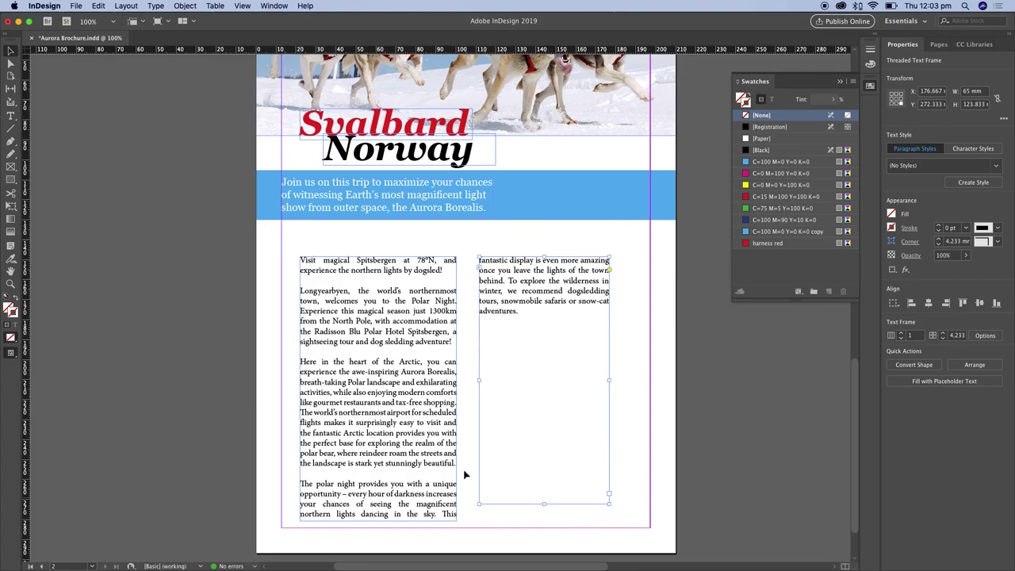
Open the page's margin and column settings with preview on, try different column counts, and set the number to 2.
{"action": "left_click", "coordinate": [127, 5]}
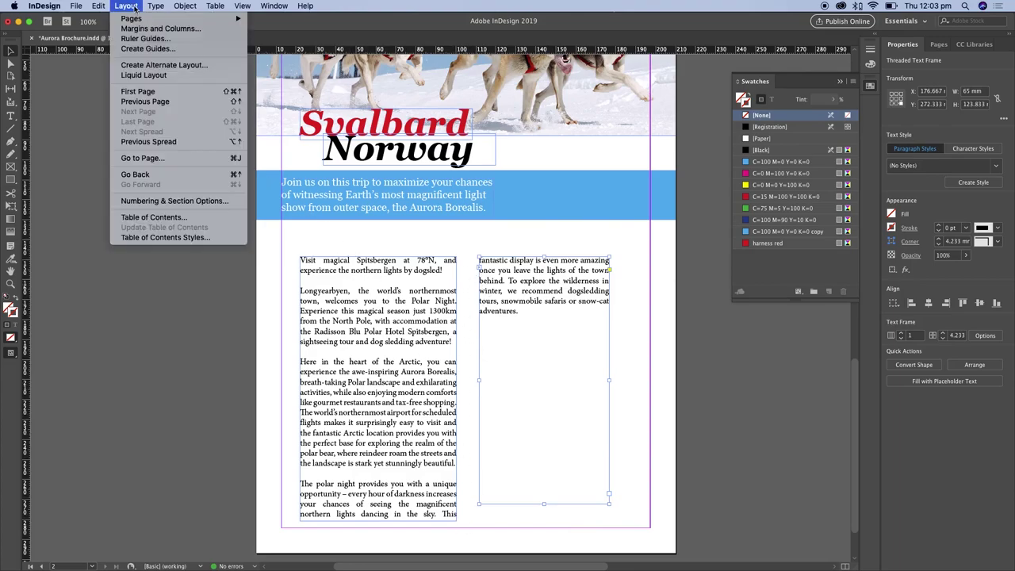
{"action": "left_click", "coordinate": [161, 28]}
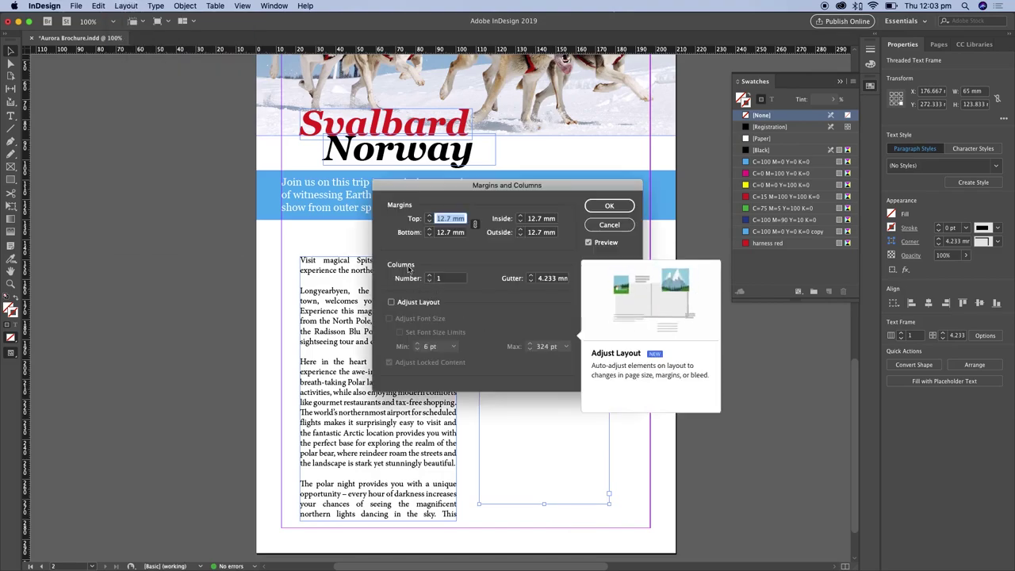
{"action": "left_click", "coordinate": [429, 275]}
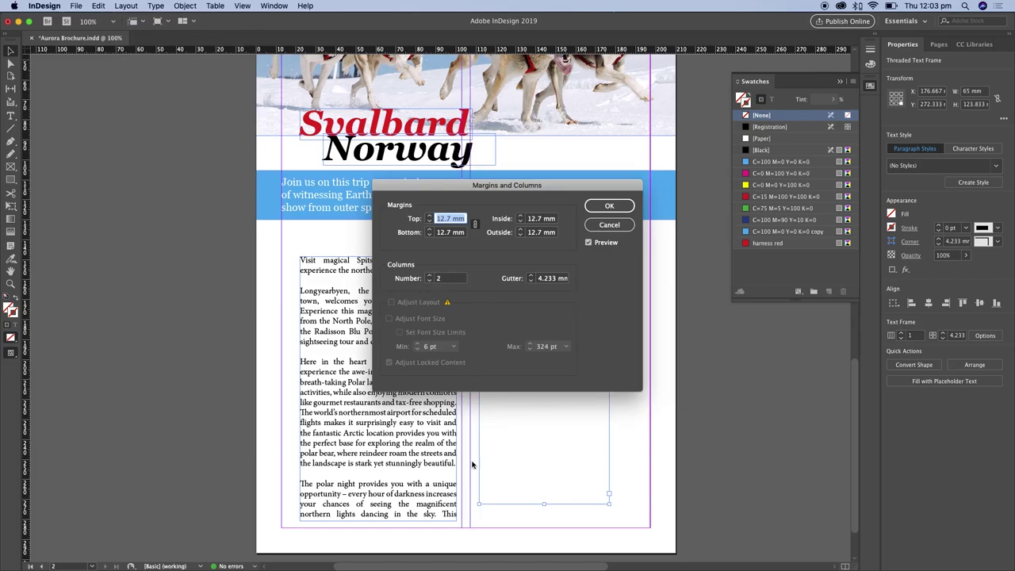
{"action": "left_click", "coordinate": [429, 275]}
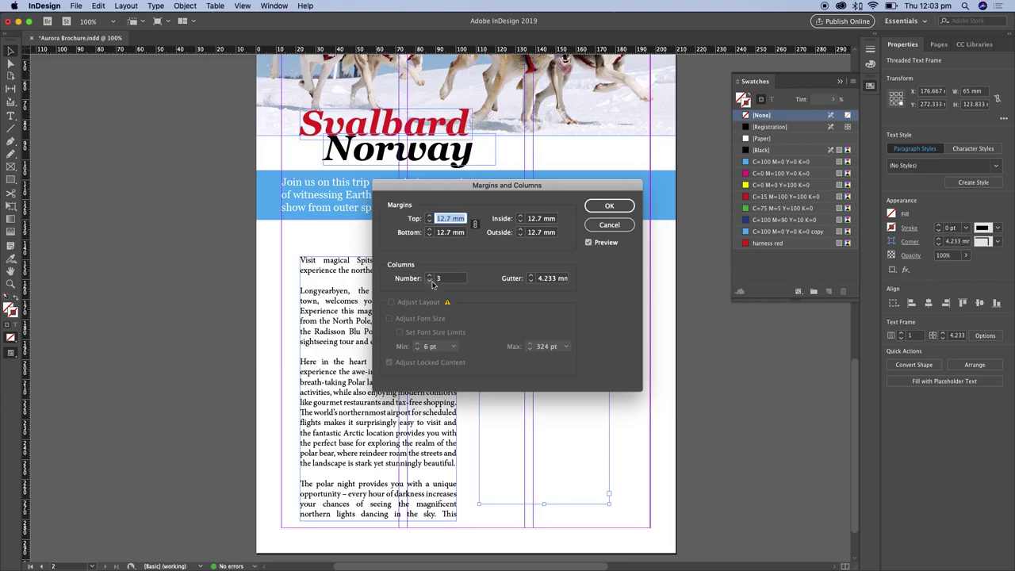
{"action": "left_click", "coordinate": [429, 275]}
{"action": "left_click", "coordinate": [430, 282]}
{"action": "left_click", "coordinate": [429, 281]}
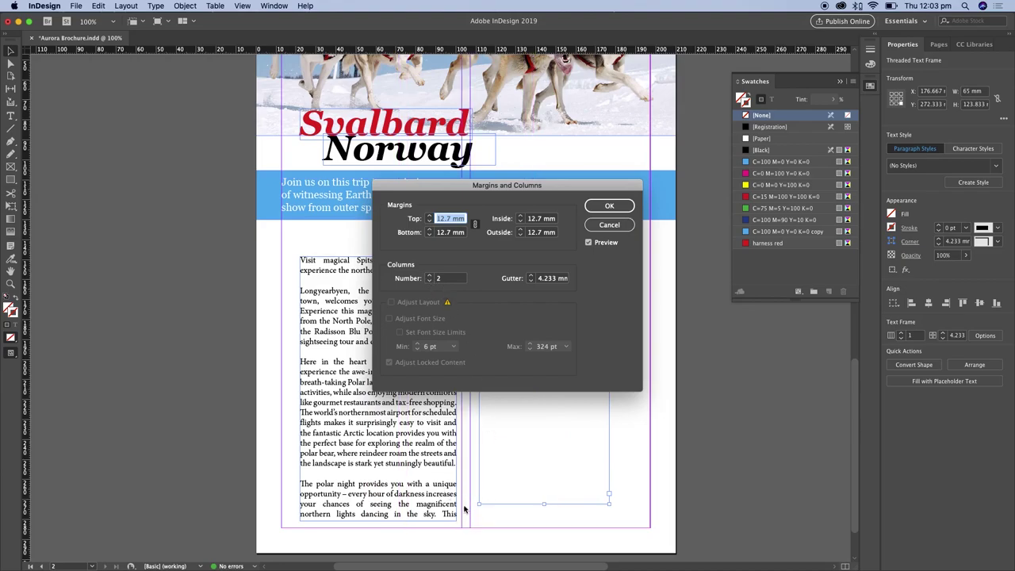
Widen the column gutter to 15 mm and apply the margin and column settings.
{"action": "left_click", "coordinate": [531, 275]}
{"action": "left_click", "coordinate": [531, 276]}
{"action": "left_click", "coordinate": [531, 275]}
{"action": "left_click", "coordinate": [532, 275]}
{"action": "left_click", "coordinate": [531, 275]}
{"action": "left_click", "coordinate": [532, 275]}
{"action": "left_click", "coordinate": [531, 276]}
{"action": "left_click", "coordinate": [531, 275]}
{"action": "left_click", "coordinate": [531, 275]}
{"action": "left_click", "coordinate": [531, 275]}
{"action": "left_click", "coordinate": [531, 275]}
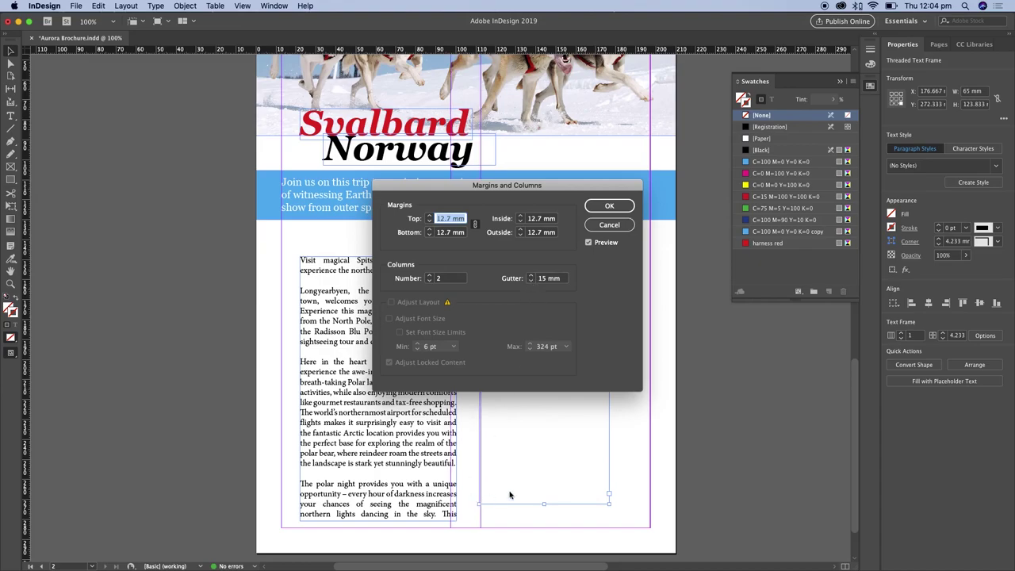
{"action": "left_click", "coordinate": [609, 206]}
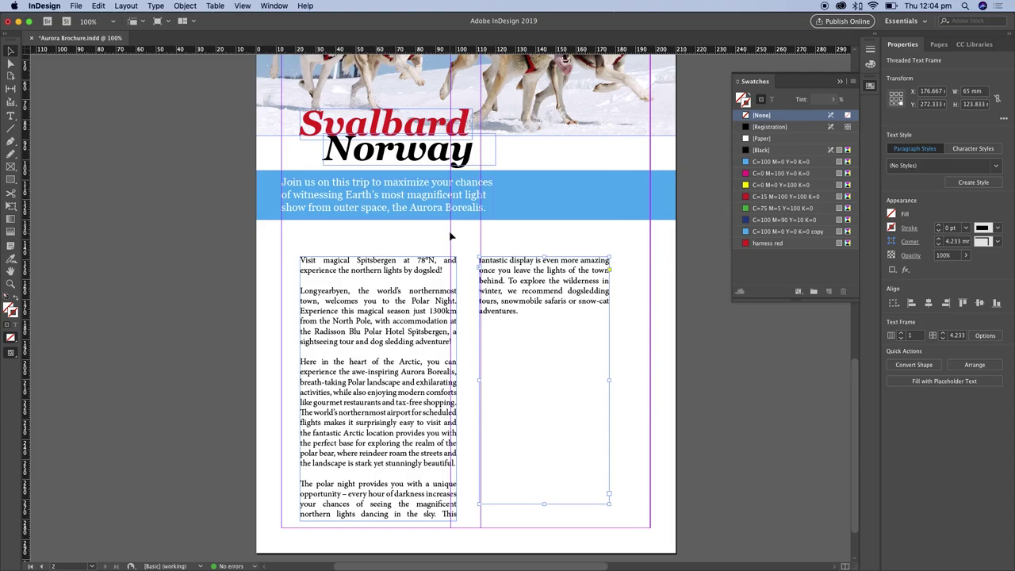
Fit both text frames to the two column guides, each about 85 × 147 mm, from just below the blue band to the lower margin.
{"action": "left_click_drag", "start_coordinate": [389, 398], "coordinate": [370, 376]}
{"action": "left_click_drag", "start_coordinate": [437, 367], "coordinate": [450, 365]}
{"action": "left_click_drag", "start_coordinate": [367, 498], "coordinate": [364, 527]}
{"action": "mouse_move", "coordinate": [531, 356]}
{"action": "left_mouse_down"}
{"action": "mouse_move", "coordinate": [558, 342]}
{"action": "mouse_move", "coordinate": [537, 341]}
{"action": "left_mouse_up"}
{"action": "left_click_drag", "start_coordinate": [546, 497], "coordinate": [546, 526]}
{"action": "left_click_drag", "start_coordinate": [611, 396], "coordinate": [650, 392]}
{"action": "left_click_drag", "start_coordinate": [567, 527], "coordinate": [574, 528]}
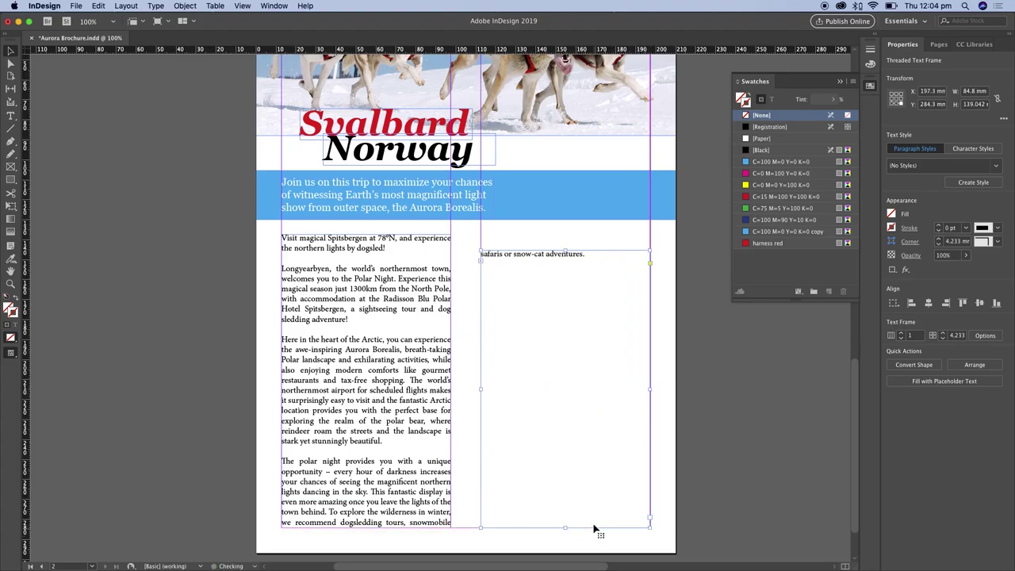
{"action": "left_click_drag", "start_coordinate": [565, 250], "coordinate": [570, 236]}
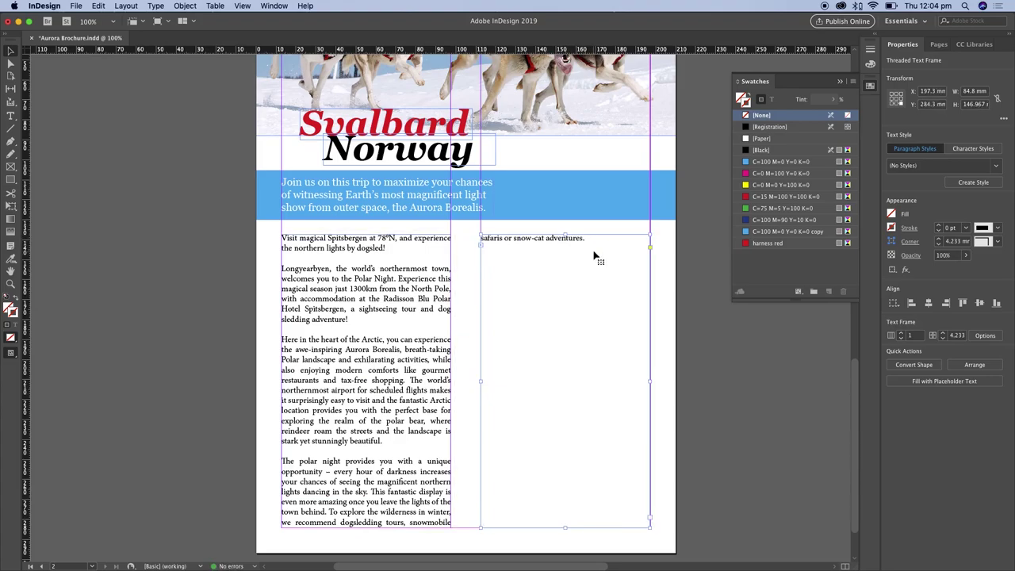
Set all the threaded body text to 15 pt and deselect it.
{"action": "double_click", "coordinate": [415, 388]}
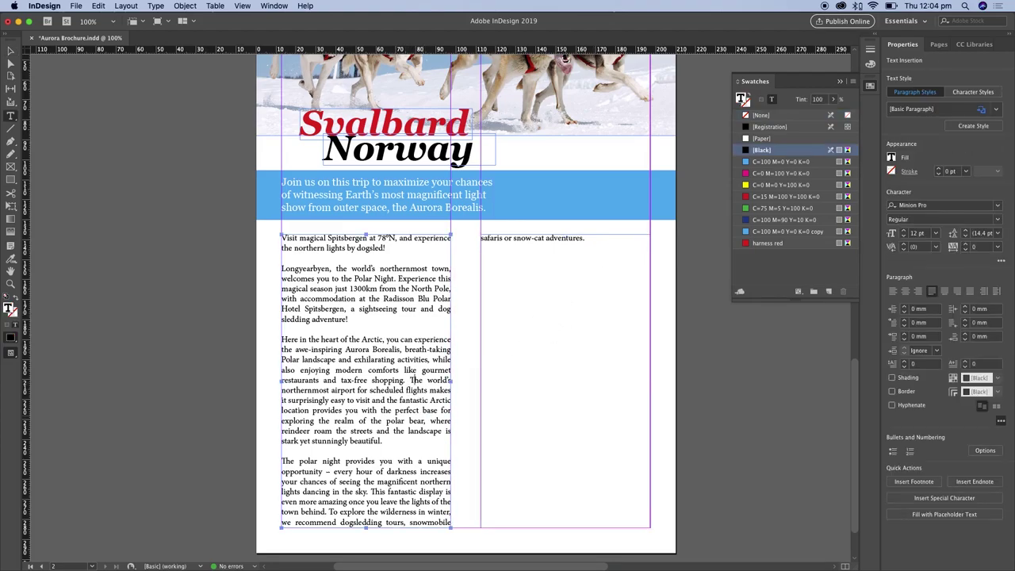
{"action": "key", "text": "super+a"}
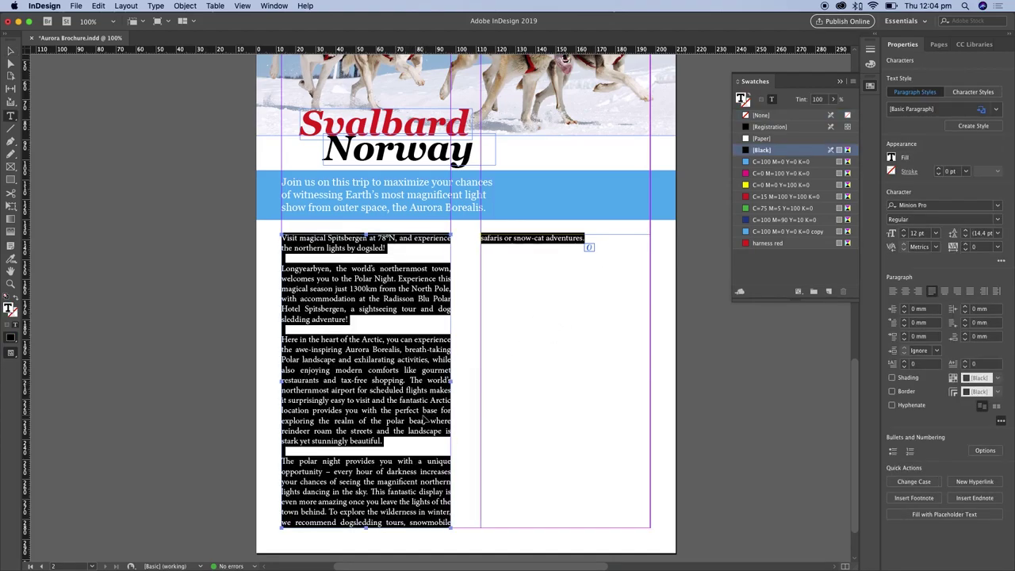
{"action": "double_click", "coordinate": [915, 233]}
{"action": "type", "text": "8"}
{"action": "key", "text": "Return"}
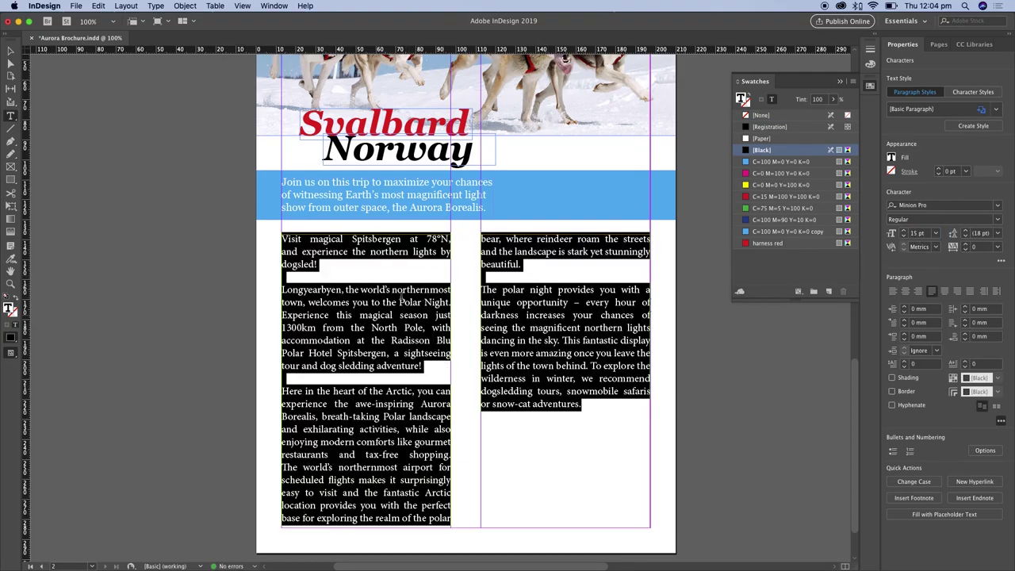
{"action": "left_click", "coordinate": [12, 51]}
{"action": "left_click", "coordinate": [714, 369]}
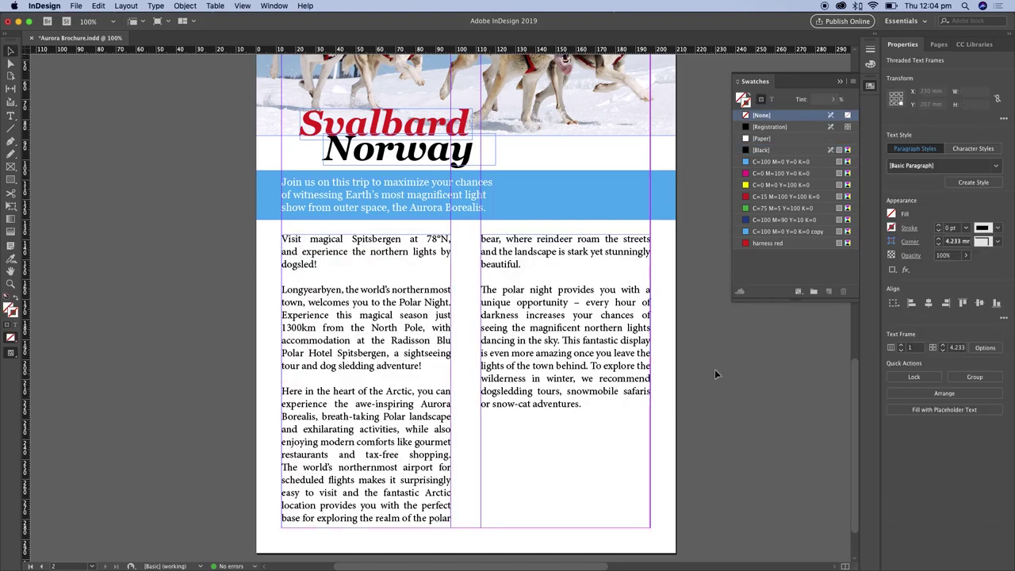
Preview the whole page without guides and frame edges, then return to the normal view.
{"action": "key", "text": "super+minus"}
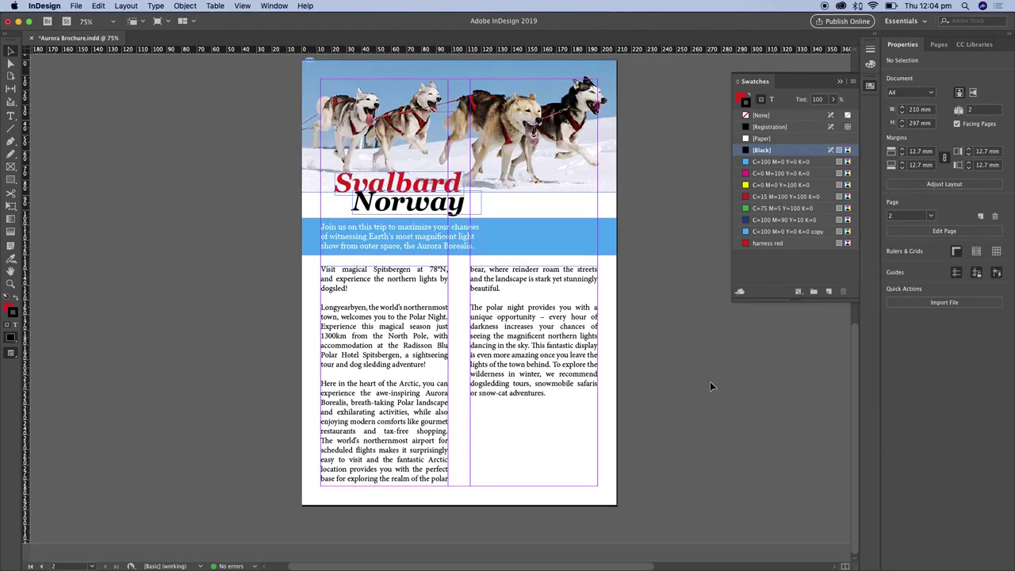
{"action": "key", "text": "w"}
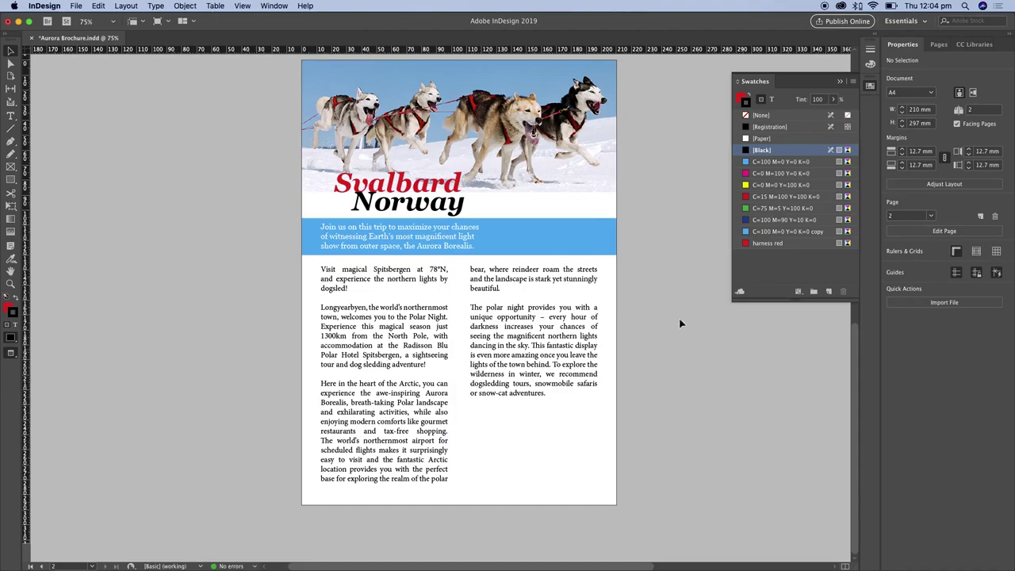
{"action": "key", "text": "w"}
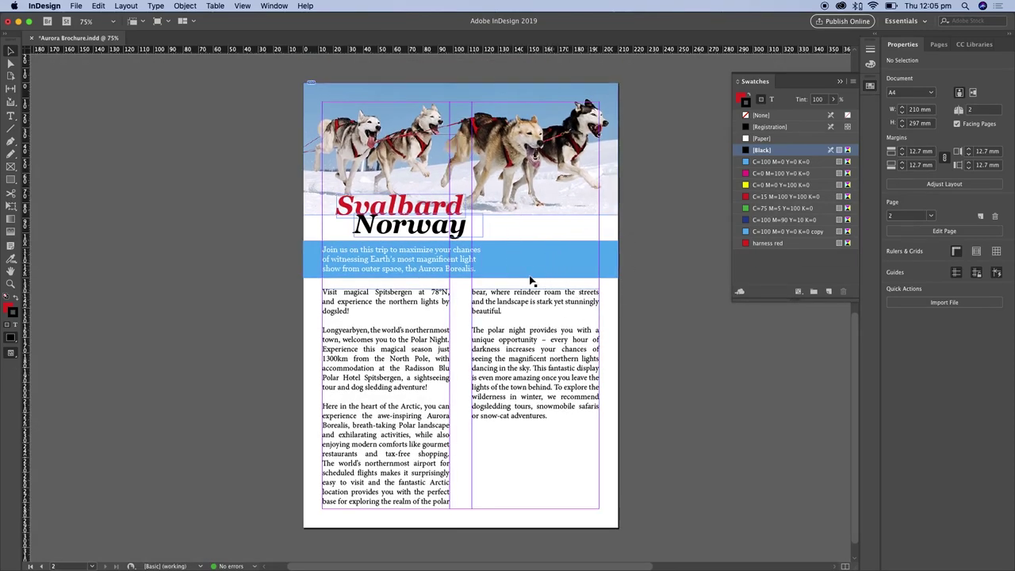
Draw a circular ellipse frame about 108.5 mm in diameter on the pasteboard beside the Svalbard page.
{"action": "left_click", "coordinate": [11, 167]}
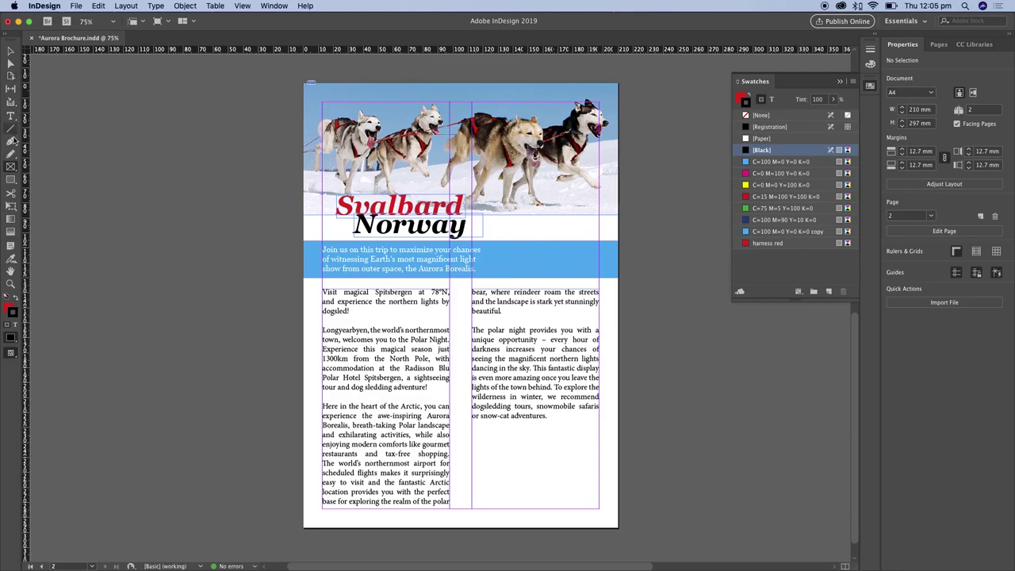
{"action": "left_click", "coordinate": [12, 167]}
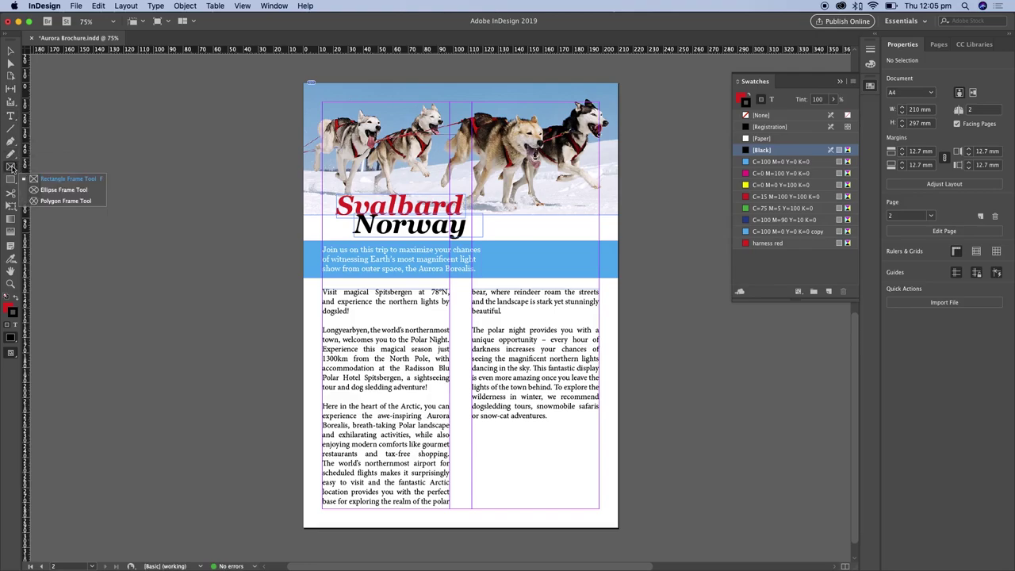
{"action": "left_click", "coordinate": [61, 191]}
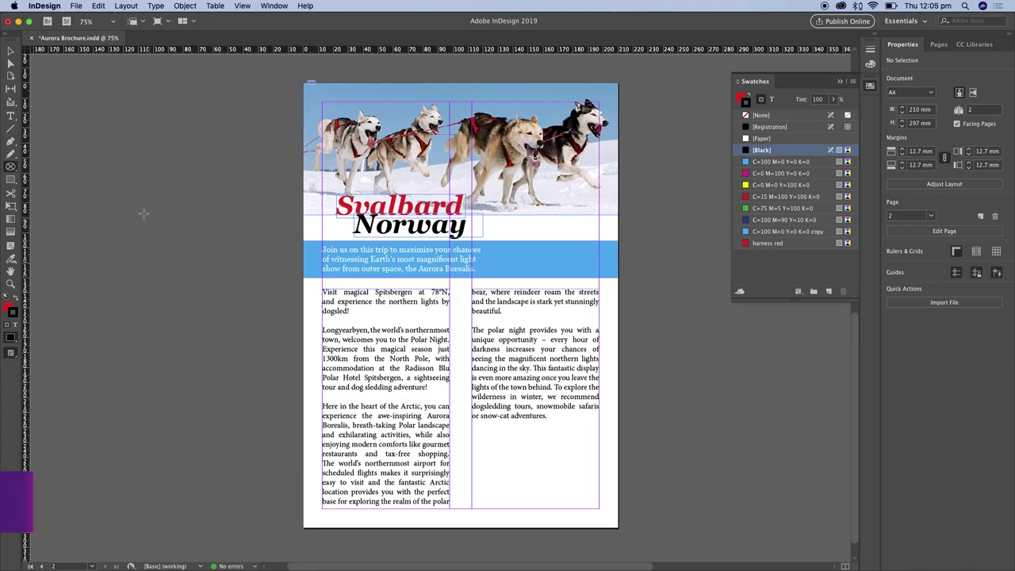
{"action": "mouse_move", "coordinate": [131, 205]}
{"action": "left_mouse_down"}
{"action": "mouse_move", "coordinate": [200, 309]}
{"action": "mouse_move", "coordinate": [274, 366]}
{"action": "mouse_move", "coordinate": [296, 258]}
{"action": "mouse_move", "coordinate": [277, 343]}
{"action": "mouse_move", "coordinate": [293, 371]}
{"action": "mouse_move", "coordinate": [248, 278]}
{"action": "mouse_move", "coordinate": [320, 366]}
{"action": "left_mouse_up"}
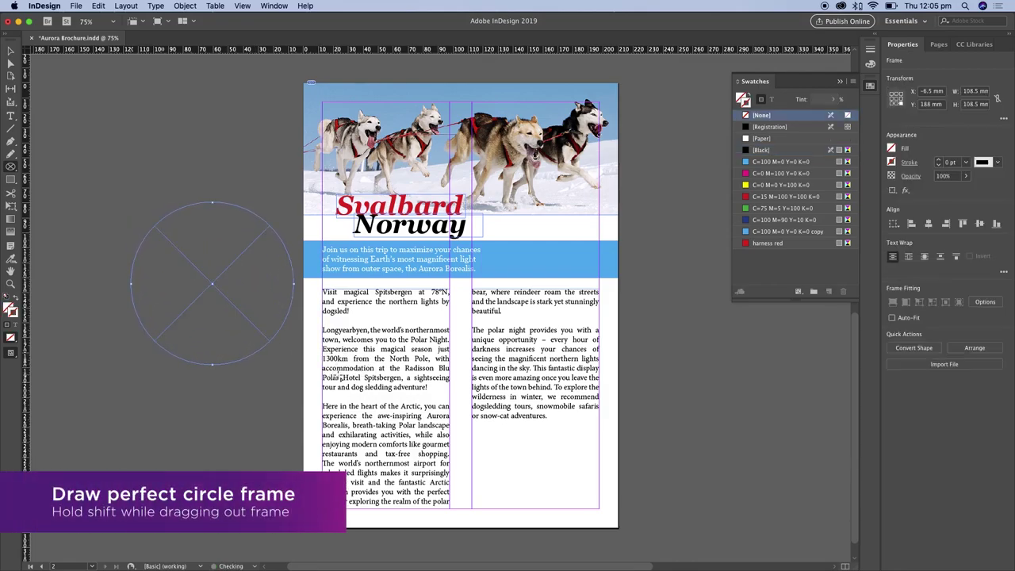
{"action": "key", "text": "super+equal"}
{"action": "key", "text": "super+equal"}
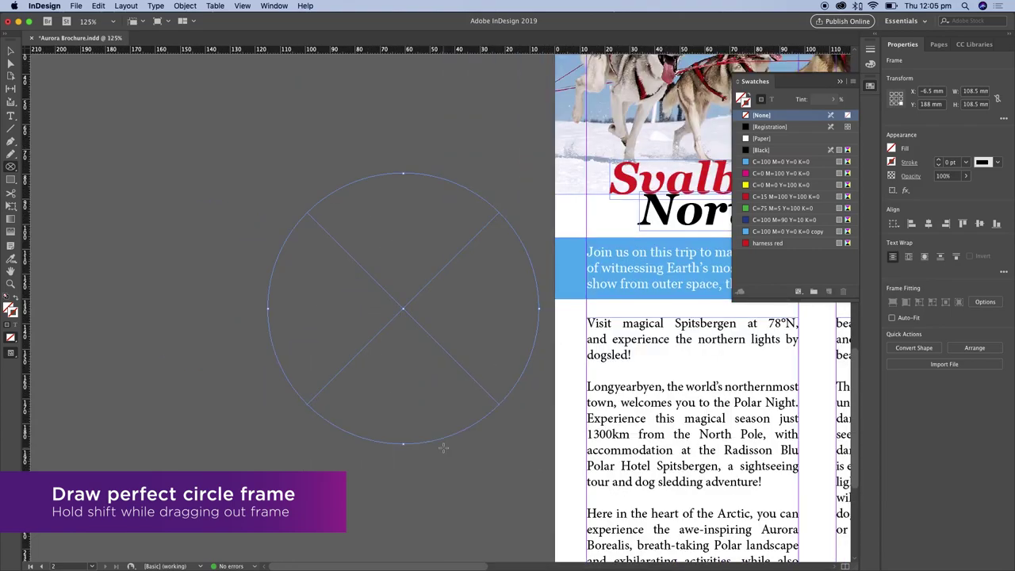
{"action": "scroll", "coordinate": [453, 345], "scroll_direction": "down", "scroll_amount": 2}
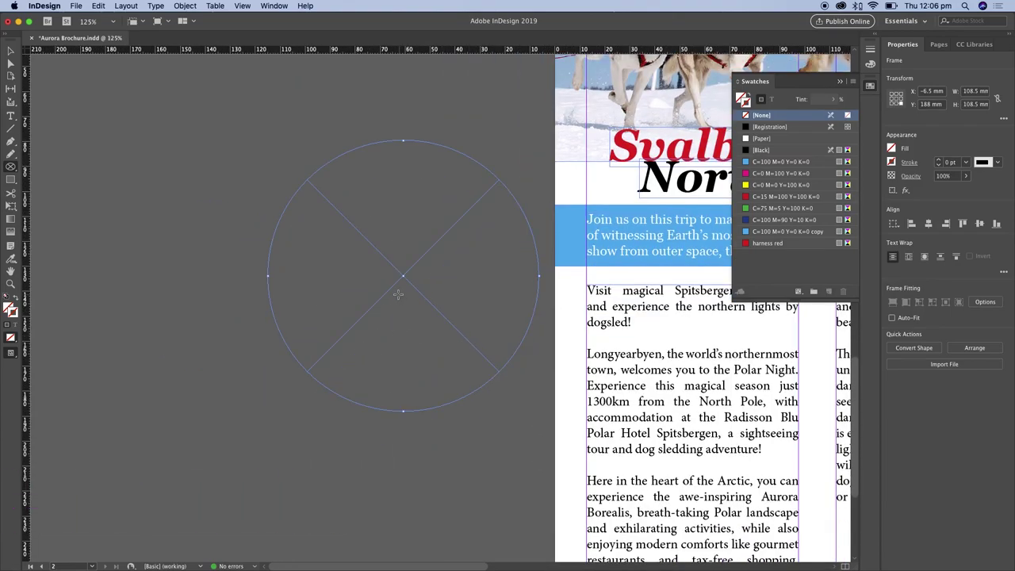
Place the image tent.jpg into the circular frame.
{"action": "left_click", "coordinate": [11, 51]}
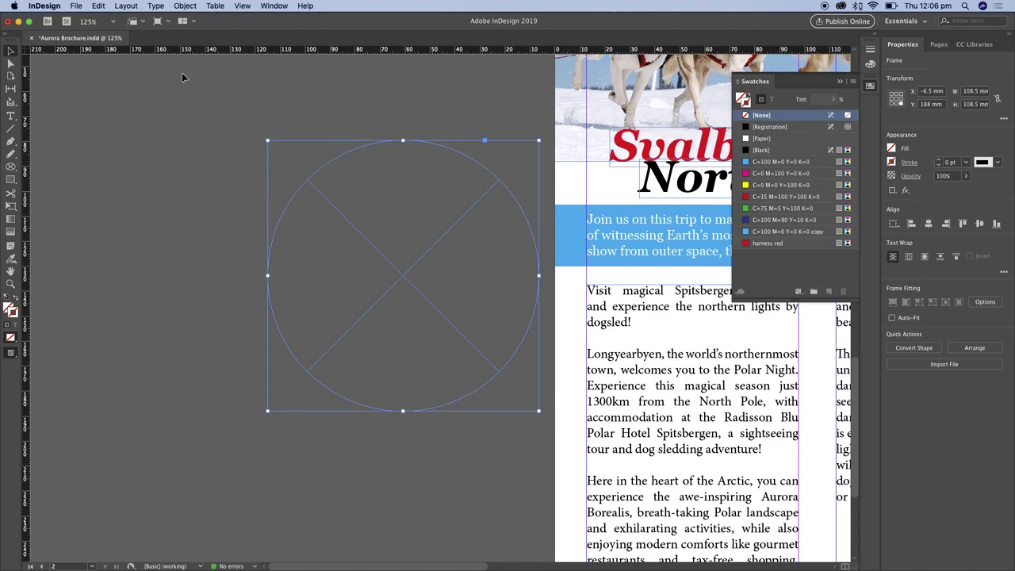
{"action": "left_click", "coordinate": [77, 5]}
{"action": "left_click", "coordinate": [123, 145]}
{"action": "left_click", "coordinate": [336, 80]}
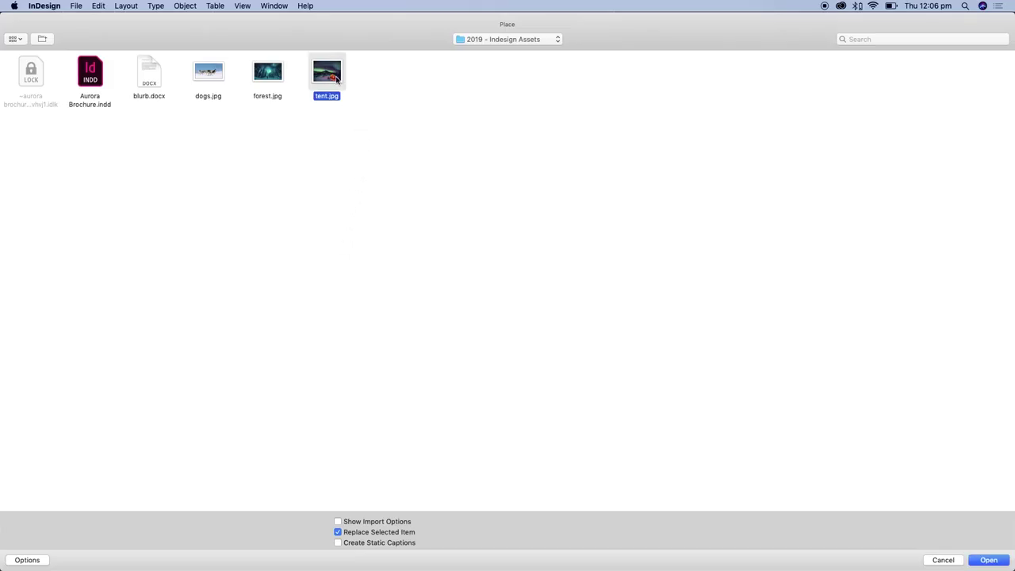
{"action": "left_click", "coordinate": [983, 558]}
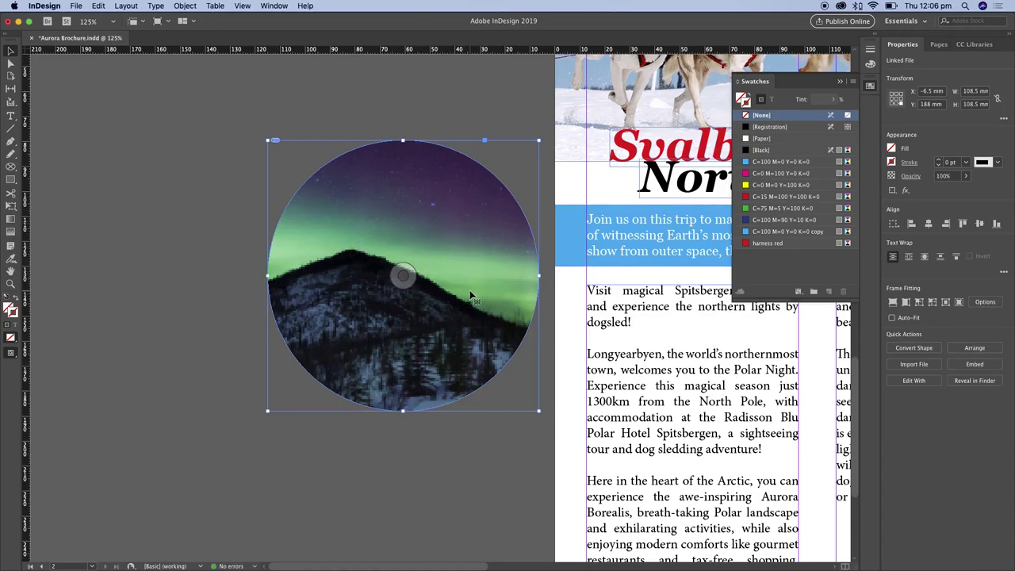
Change the placed image's display performance and reposition it inside the circle so the orange tent shows.
{"action": "right_click", "coordinate": [491, 298]}
{"action": "mouse_move", "coordinate": [564, 534]}
{"action": "left_click", "coordinate": [698, 544]}
{"action": "left_click_drag", "start_coordinate": [406, 279], "coordinate": [271, 89]}
{"action": "key", "text": "Escape"}
Shrink the image inside the circle to about 172 × 129 mm and reposition it to cover the whole frame.
{"action": "key", "text": "super+minus"}
{"action": "key", "text": "super+minus"}
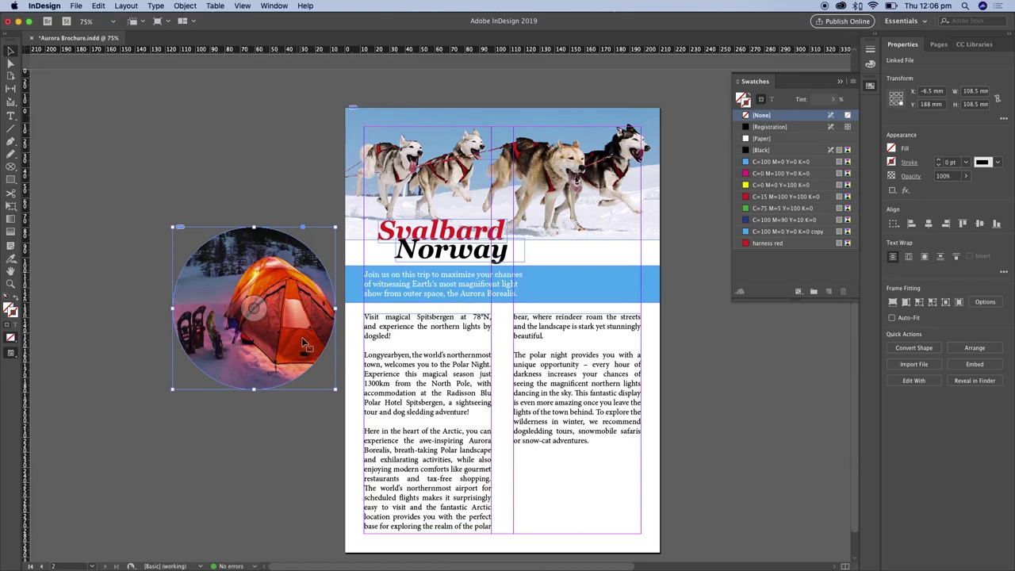
{"action": "key", "text": "super+shift+a"}
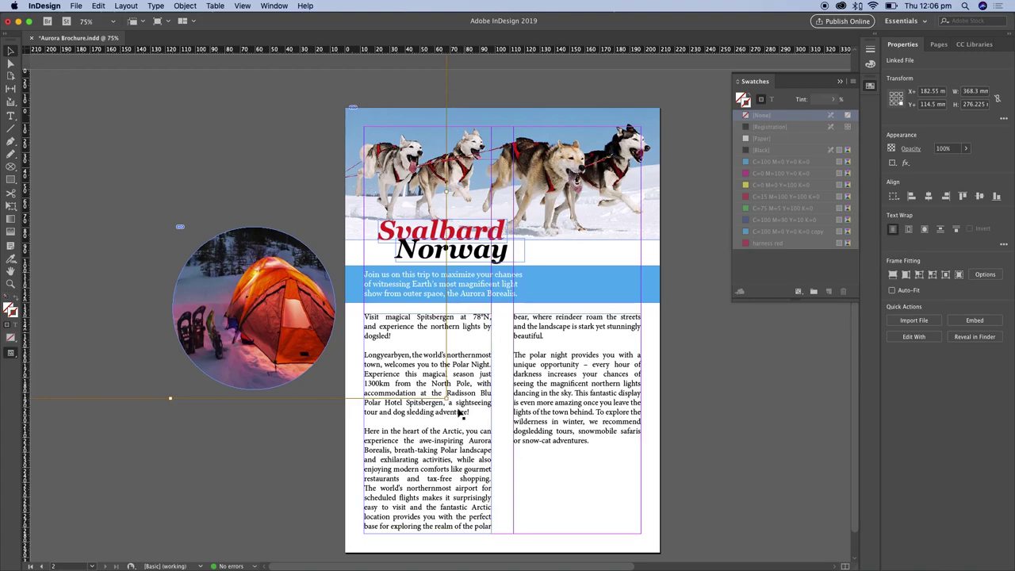
{"action": "key", "text": "super+minus"}
{"action": "key", "text": "super+minus"}
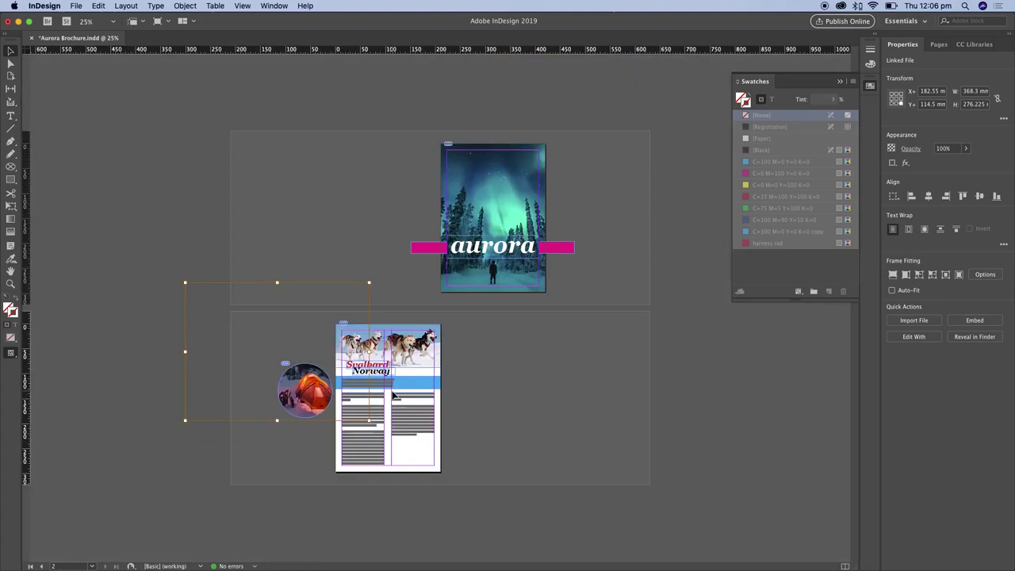
{"action": "left_click_drag", "start_coordinate": [185, 282], "coordinate": [284, 357]}
{"action": "key", "text": "super+equal"}
{"action": "key", "text": "super+equal"}
{"action": "key", "text": "super+equal"}
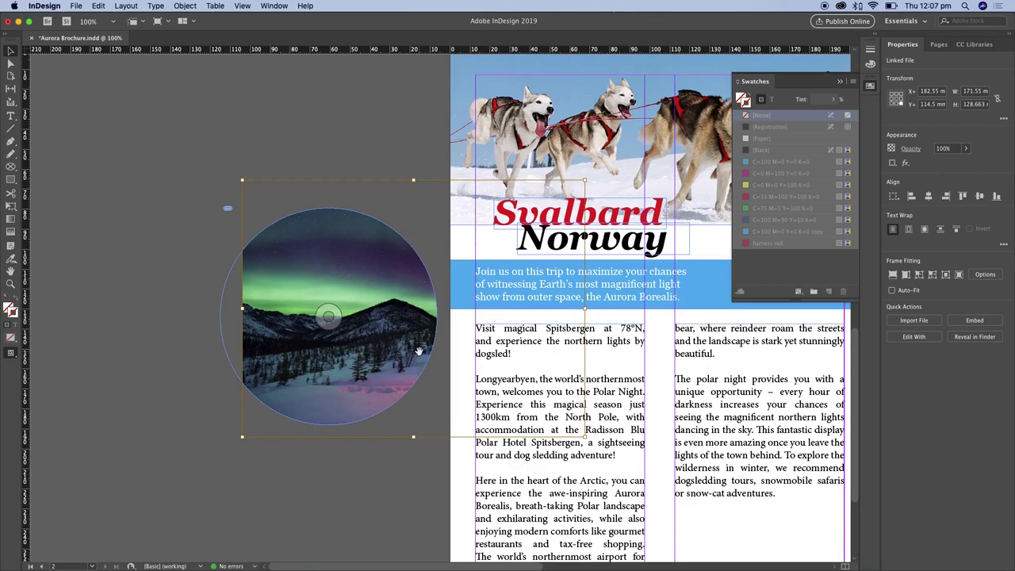
{"action": "left_click_drag", "start_coordinate": [417, 351], "coordinate": [356, 357]}
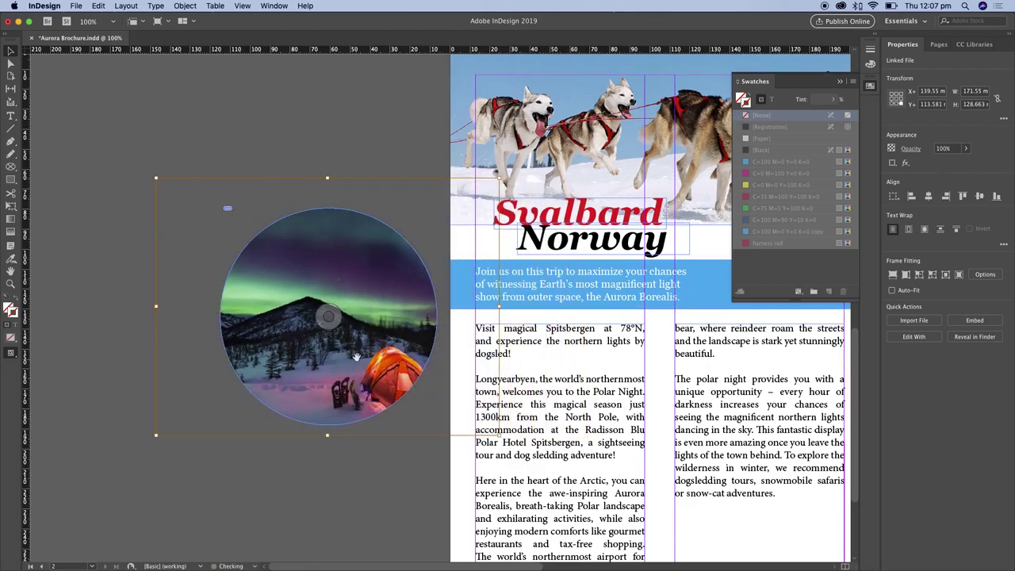
Fill the circular frame proportionally with the image and shift the image so the tent sits nearer the centre.
{"action": "right_click", "coordinate": [391, 295]}
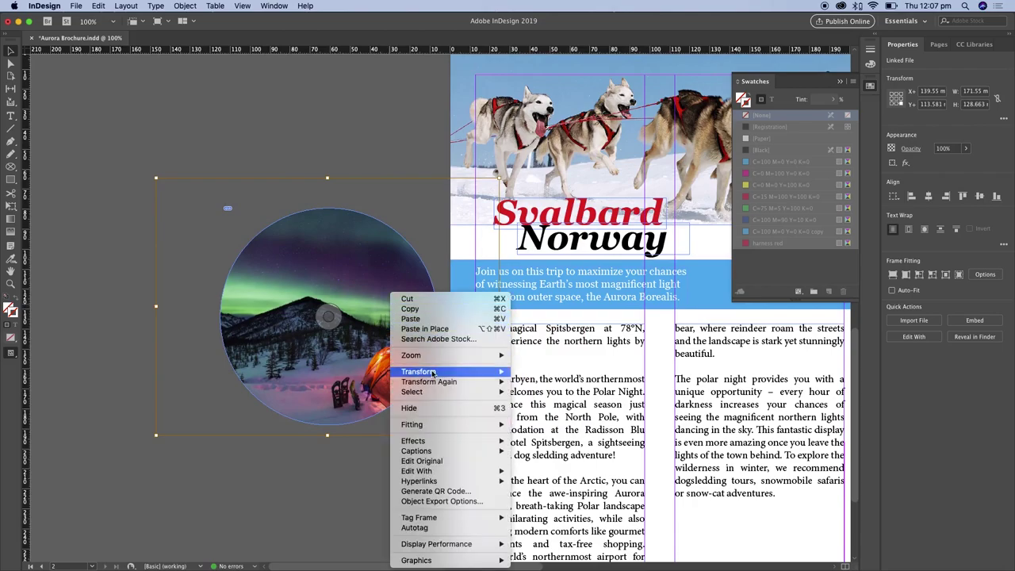
{"action": "mouse_move", "coordinate": [447, 427]}
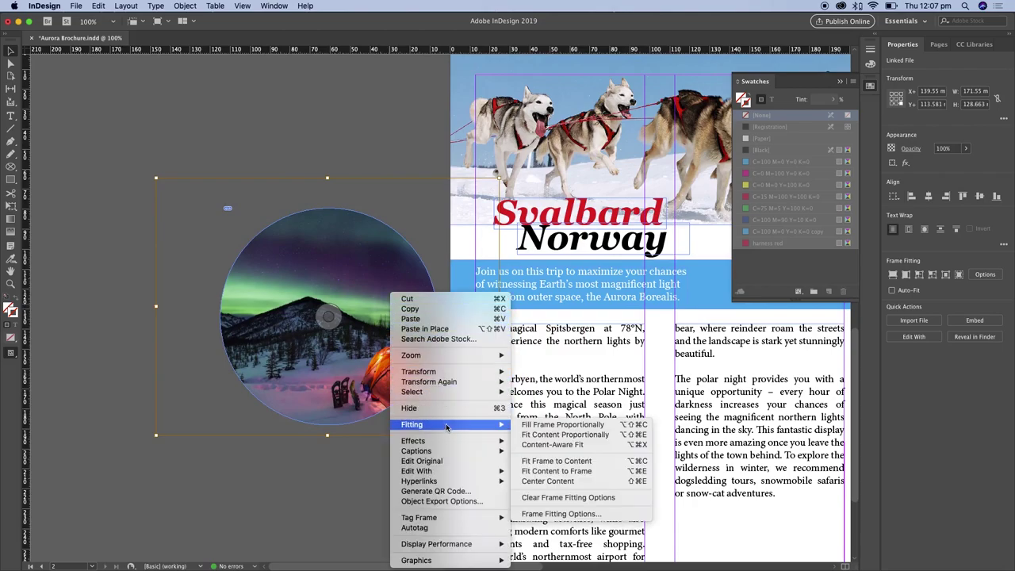
{"action": "left_click", "coordinate": [610, 428]}
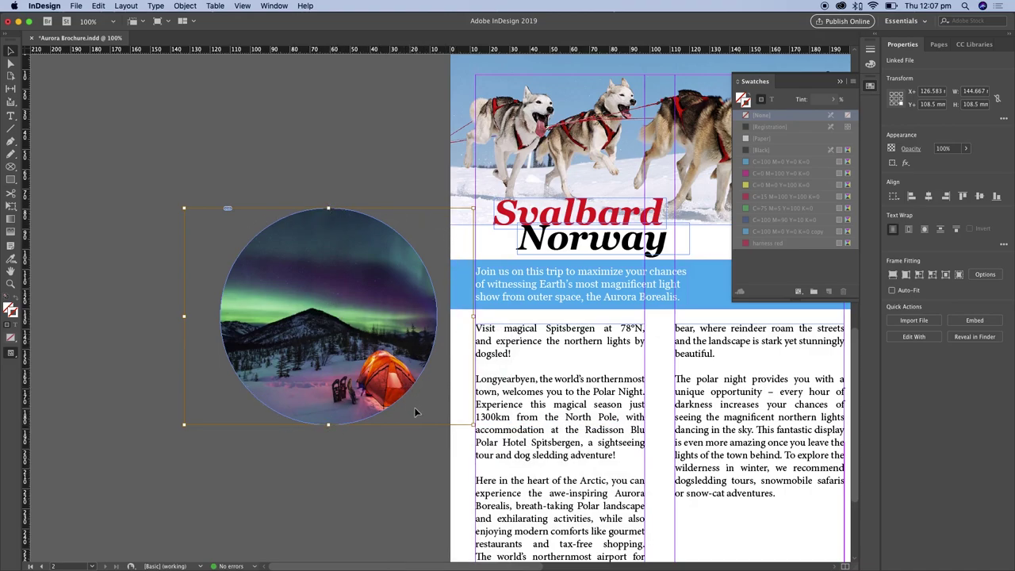
{"action": "mouse_move", "coordinate": [367, 343]}
{"action": "left_mouse_down"}
{"action": "mouse_move", "coordinate": [333, 354]}
{"action": "mouse_move", "coordinate": [352, 362]}
{"action": "mouse_move", "coordinate": [352, 353]}
{"action": "left_mouse_up"}
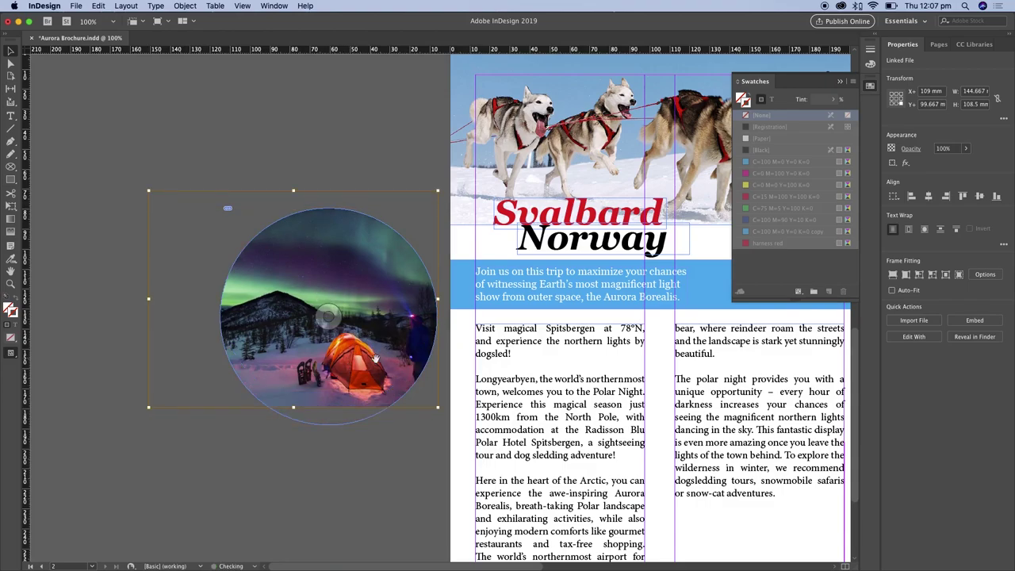
Try the circular picture over the second text column, then undo that move and the image shift that leaves a gap.
{"action": "left_click", "coordinate": [323, 412]}
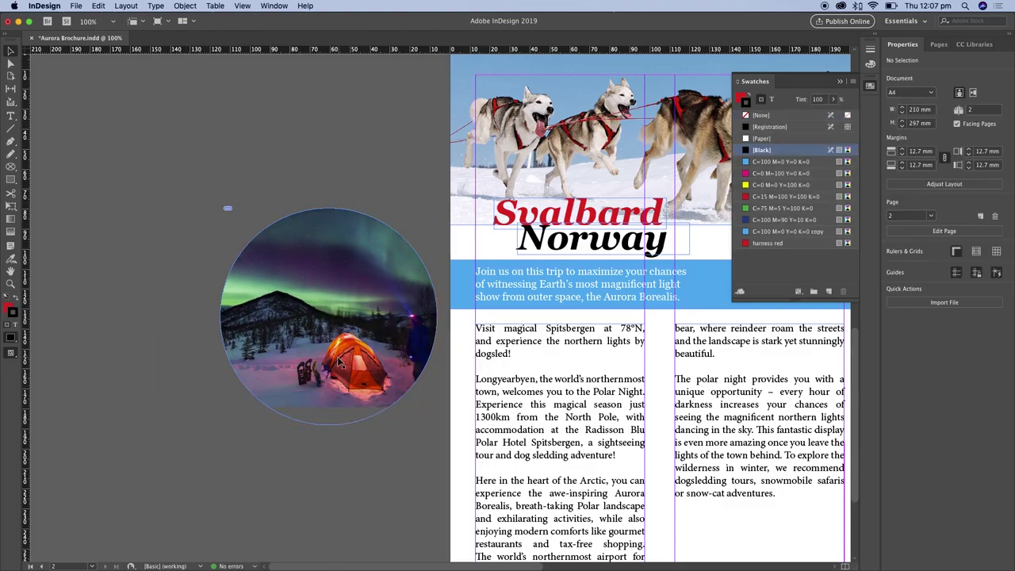
{"action": "key", "text": "cmd+z"}
{"action": "left_click_drag", "start_coordinate": [602, 418], "coordinate": [777, 515]}
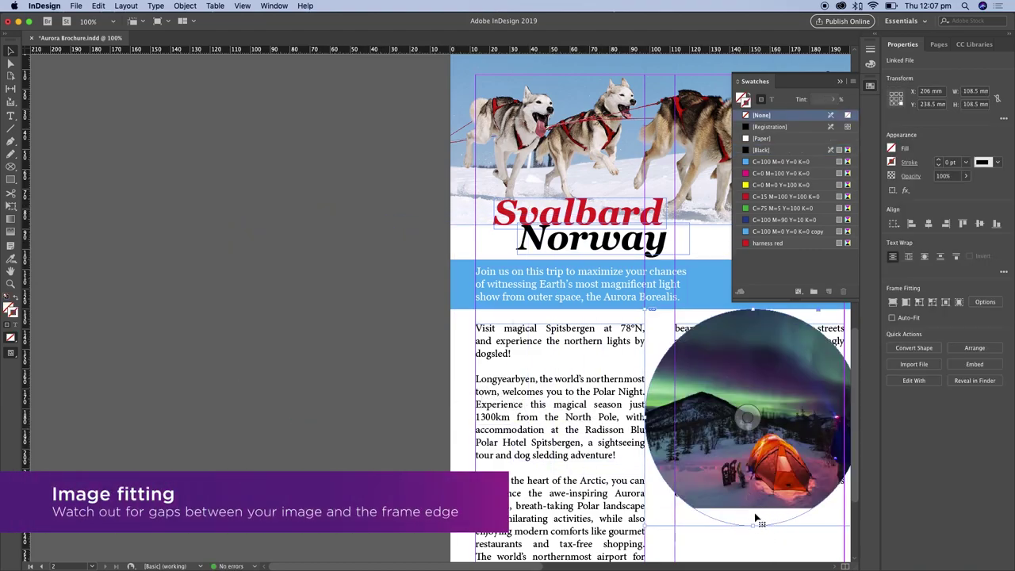
{"action": "key", "text": "super+z"}
{"action": "key", "text": "super+z"}
Try shrinking the image inside the circle to 126 × 94.5 mm, then undo the resize and reselect the frame.
{"action": "left_click", "coordinate": [328, 316]}
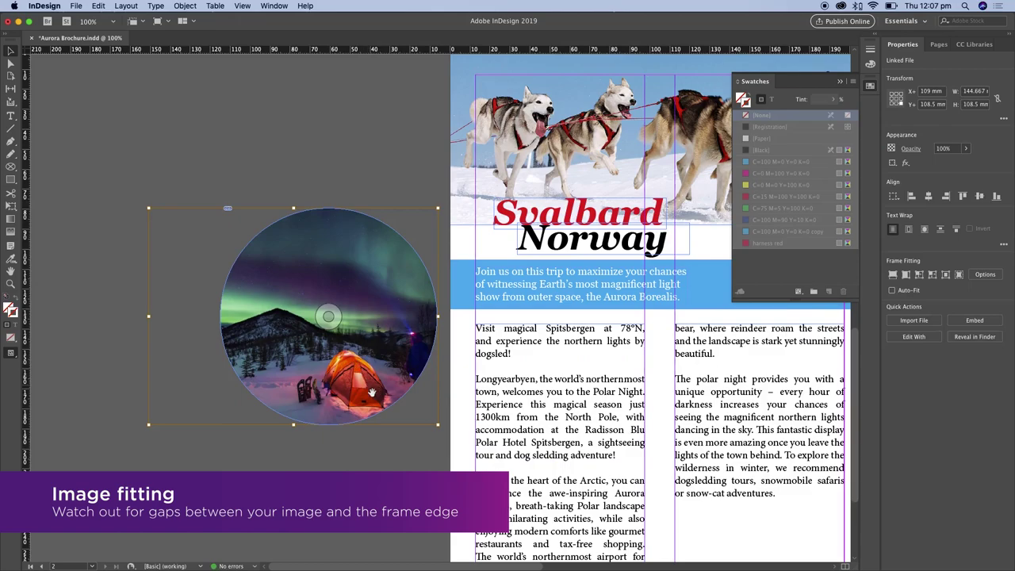
{"action": "left_click_drag", "start_coordinate": [436, 425], "coordinate": [400, 396]}
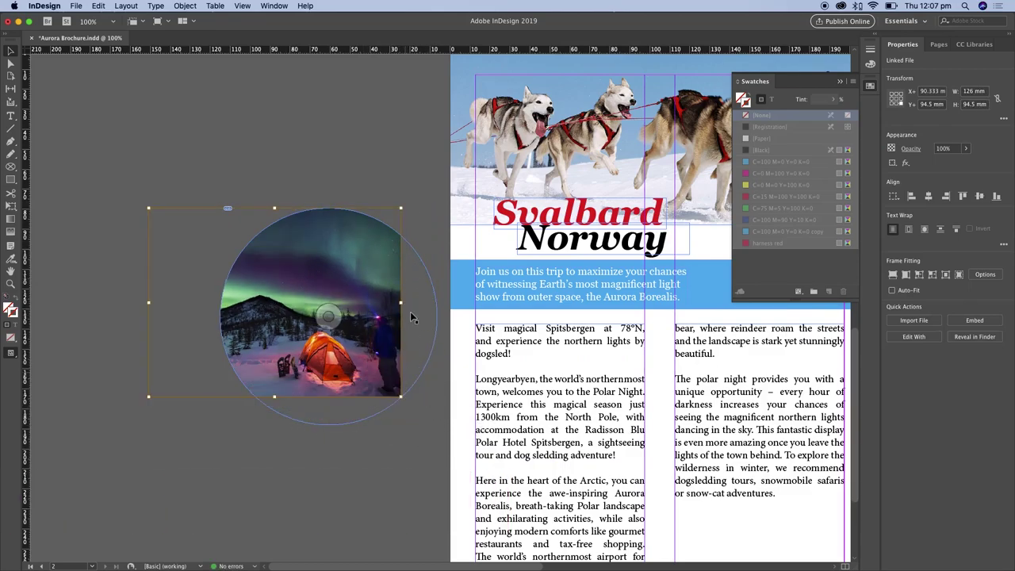
{"action": "key", "text": "super+z"}
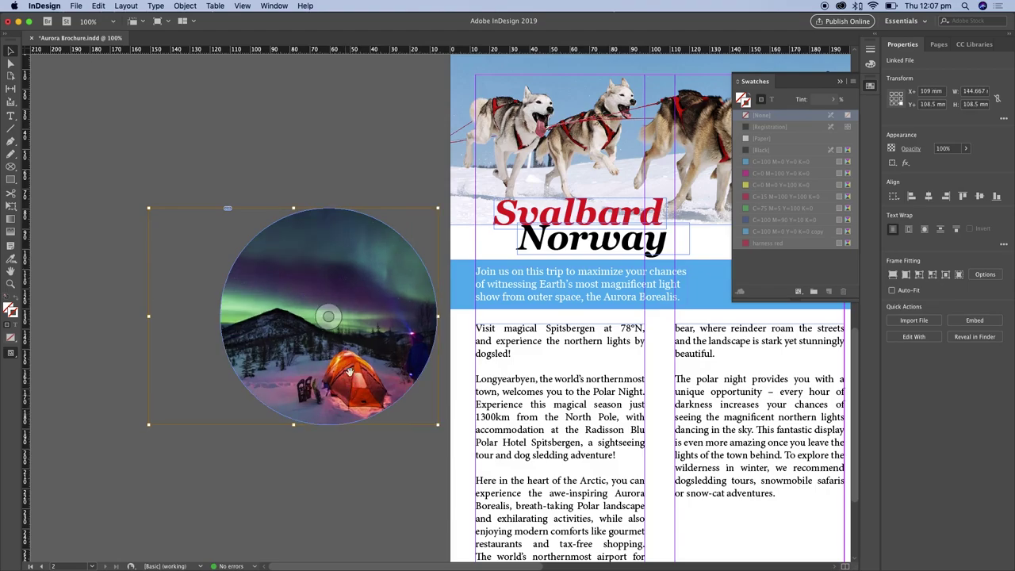
{"action": "key", "text": "Escape"}
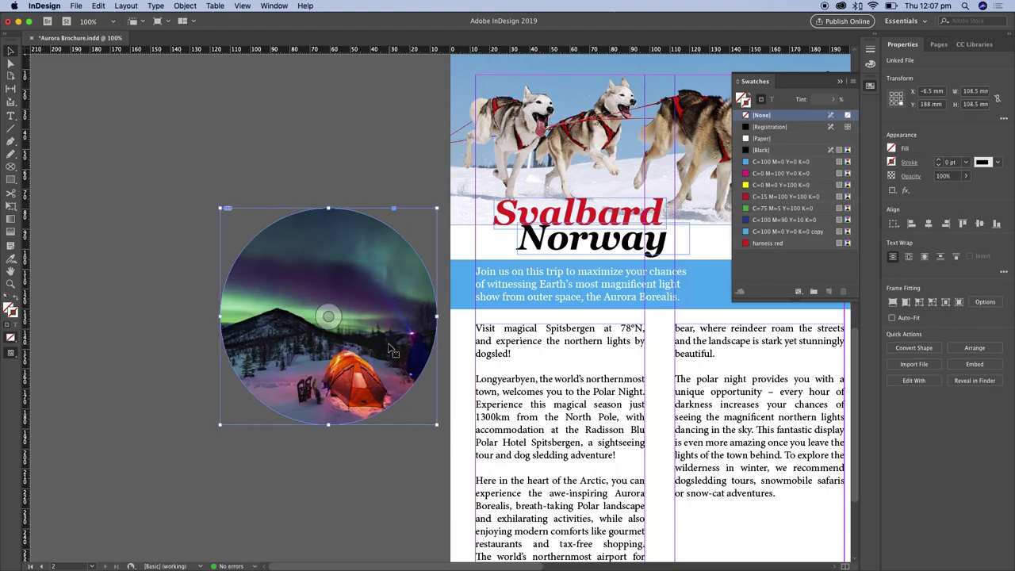
Enlarge the image inside the circle to about 204 × 153 mm and reposition it to show the tent and the aurora.
{"action": "double_click", "coordinate": [388, 346]}
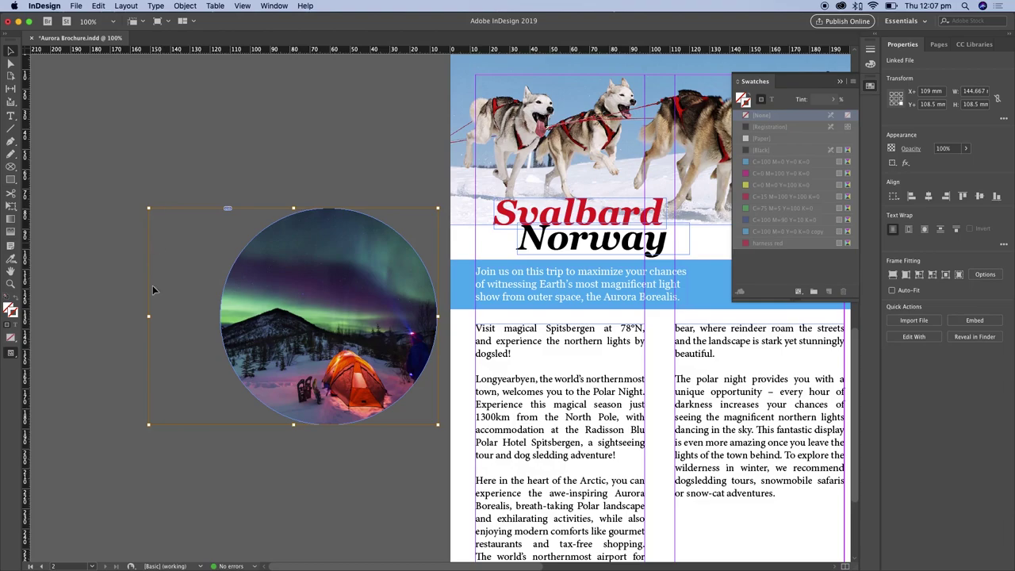
{"action": "left_click_drag", "start_coordinate": [437, 208], "coordinate": [557, 119]}
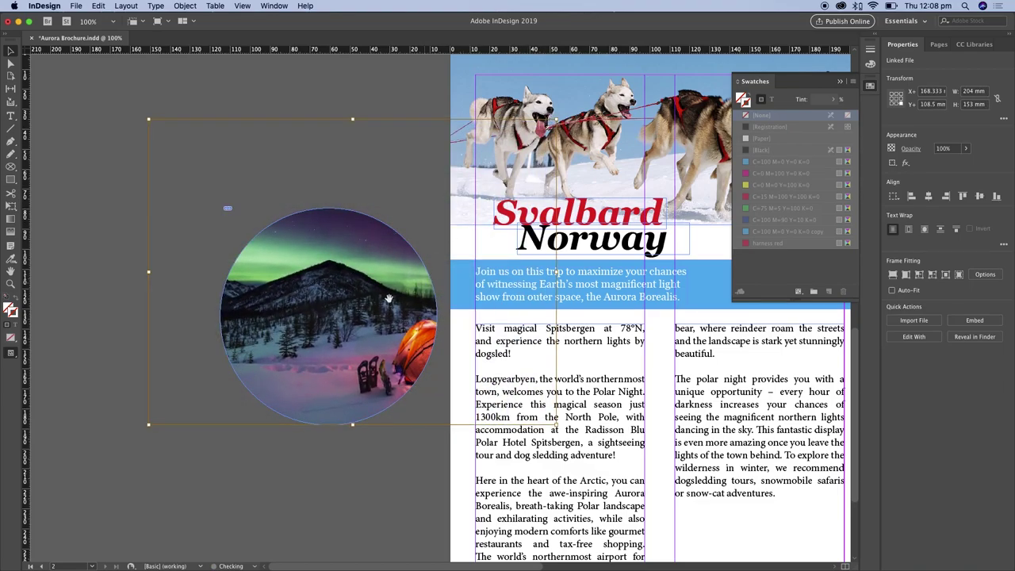
{"action": "left_click_drag", "start_coordinate": [379, 329], "coordinate": [310, 331]}
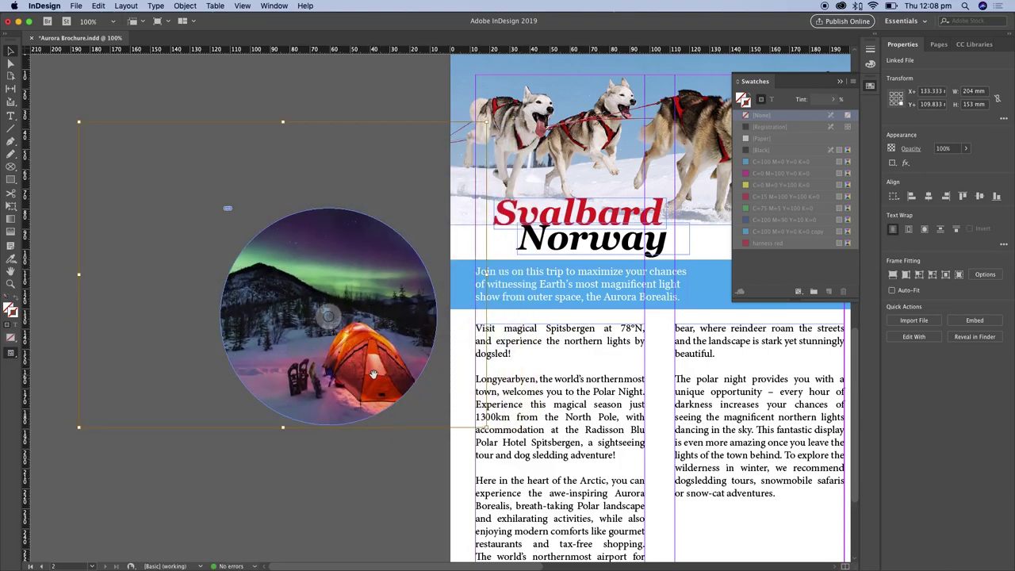
Move the circular picture onto the page, overlapping the dog photo, the blue band and the second text column.
{"action": "left_click", "coordinate": [428, 240]}
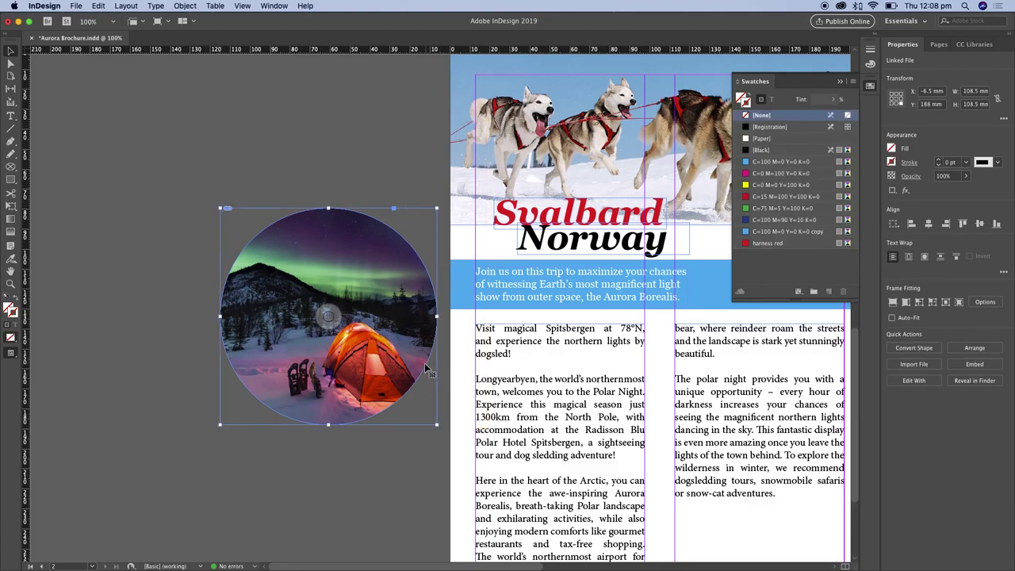
{"action": "key", "text": "super+minus"}
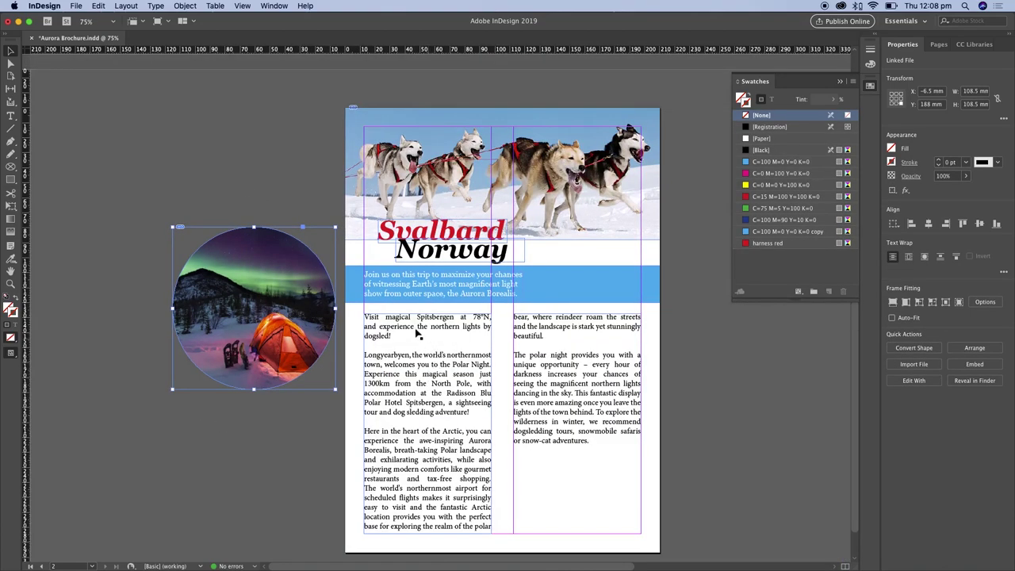
{"action": "left_click_drag", "start_coordinate": [282, 304], "coordinate": [617, 221]}
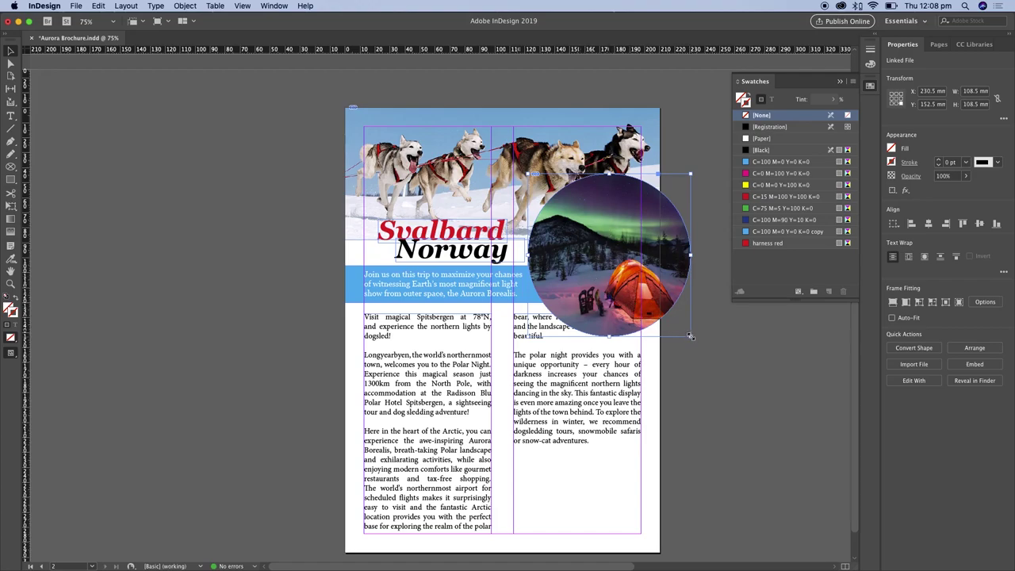
Try shrinking the circular frame to 70 mm and resizing its image separately, then restore the 108.5 mm picture.
{"action": "left_click_drag", "start_coordinate": [691, 337], "coordinate": [634, 303]}
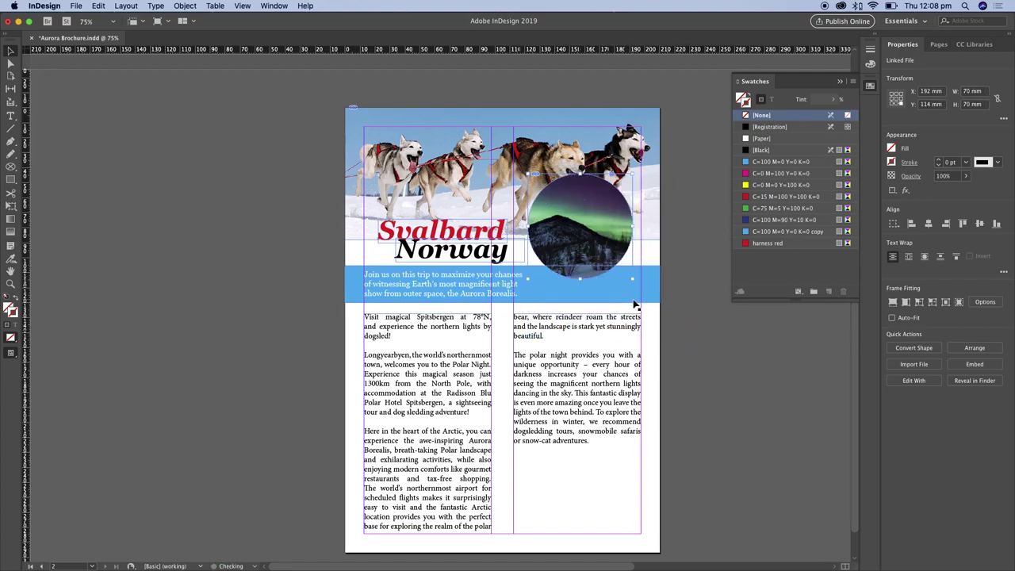
{"action": "left_click", "coordinate": [710, 340]}
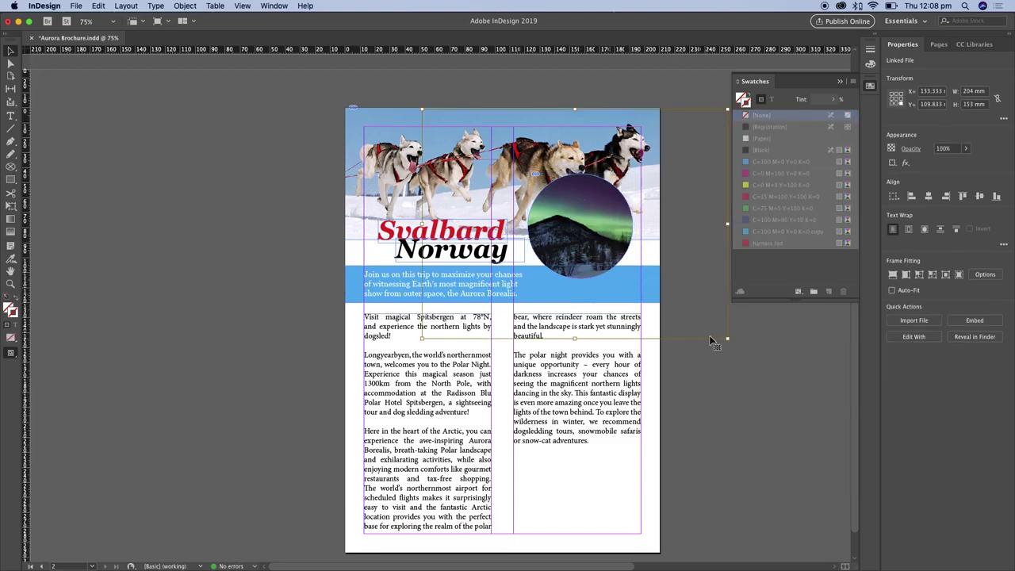
{"action": "left_click_drag", "start_coordinate": [728, 338], "coordinate": [663, 304]}
{"action": "left_click_drag", "start_coordinate": [600, 240], "coordinate": [689, 337]}
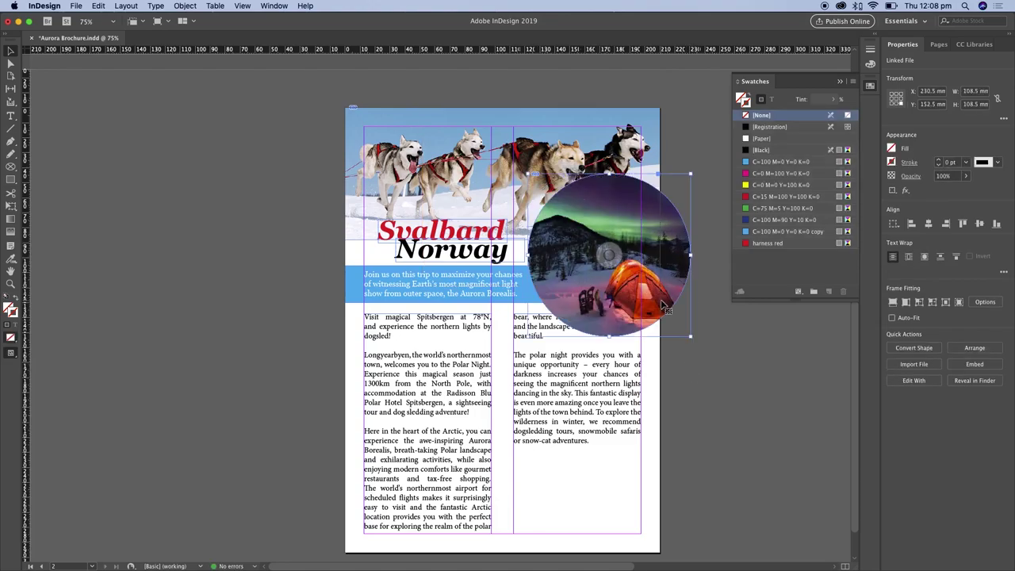
Scale the circular frame and its image together to 70 mm with Free Transform and position it over the blue band, clear of the body text.
{"action": "left_click", "coordinate": [13, 206]}
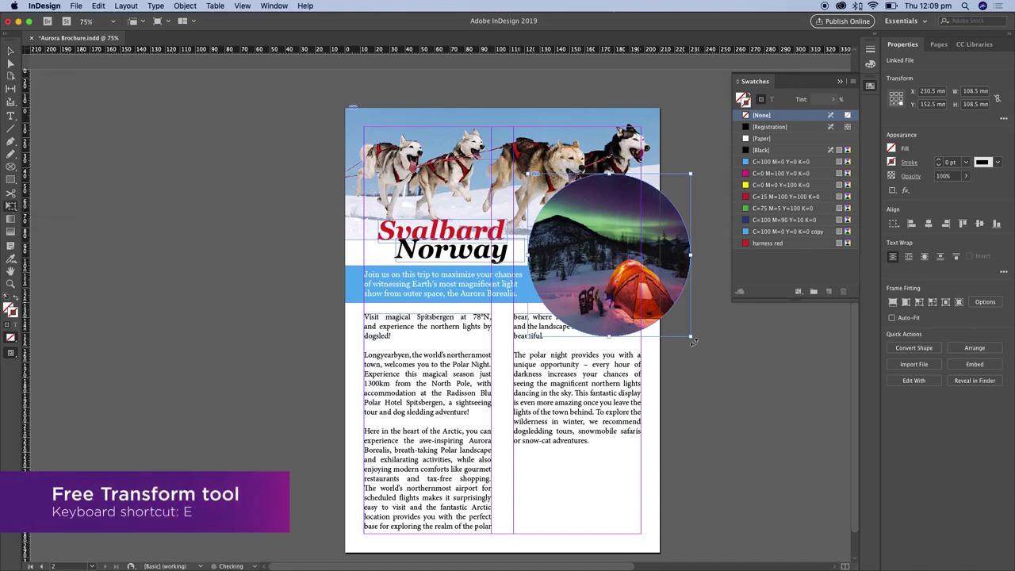
{"action": "left_click_drag", "start_coordinate": [690, 336], "coordinate": [632, 278]}
{"action": "left_click_drag", "start_coordinate": [606, 239], "coordinate": [627, 279]}
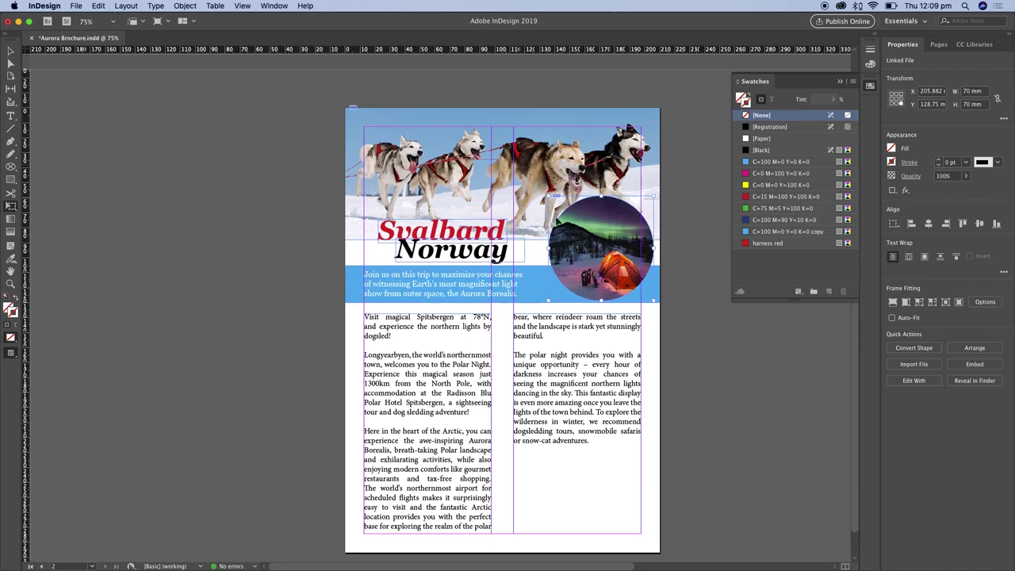
Move the circular tent picture down to Y 134.75 mm so it slightly overhangs the blue band, and preview the page without guides.
{"action": "left_click_drag", "start_coordinate": [622, 258], "coordinate": [633, 291]}
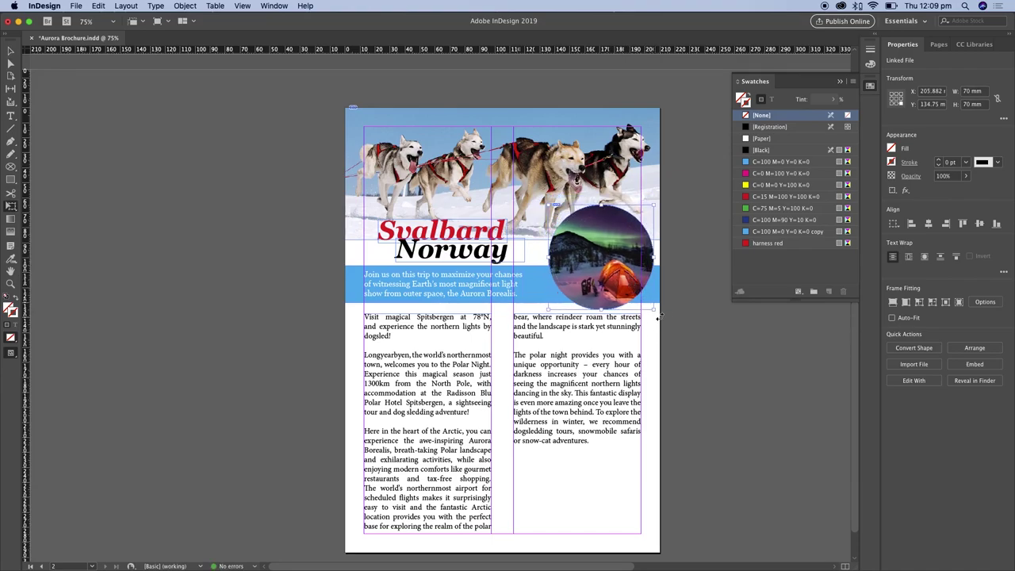
{"action": "key", "text": "v"}
{"action": "left_click", "coordinate": [718, 367]}
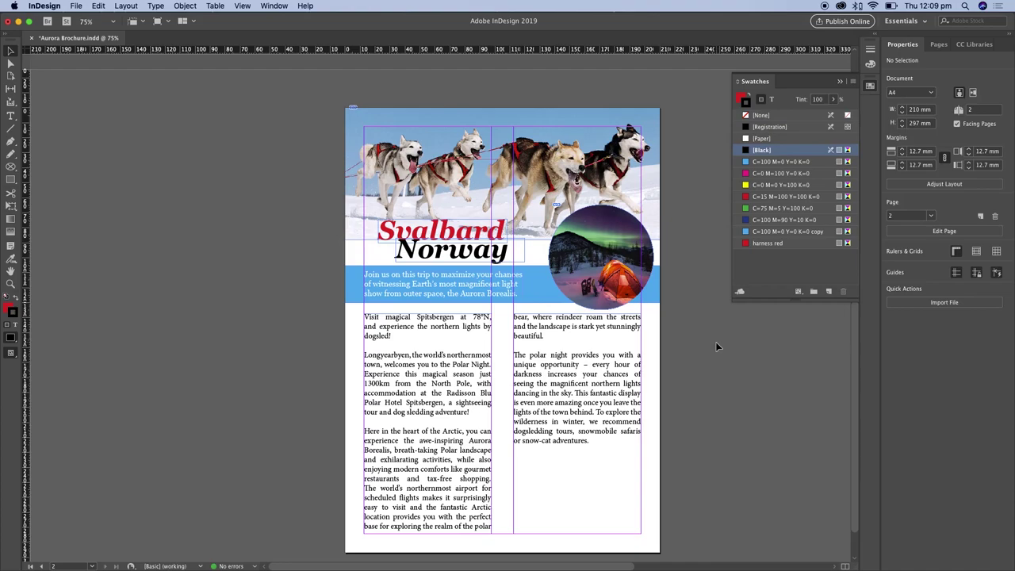
{"action": "key", "text": "w"}
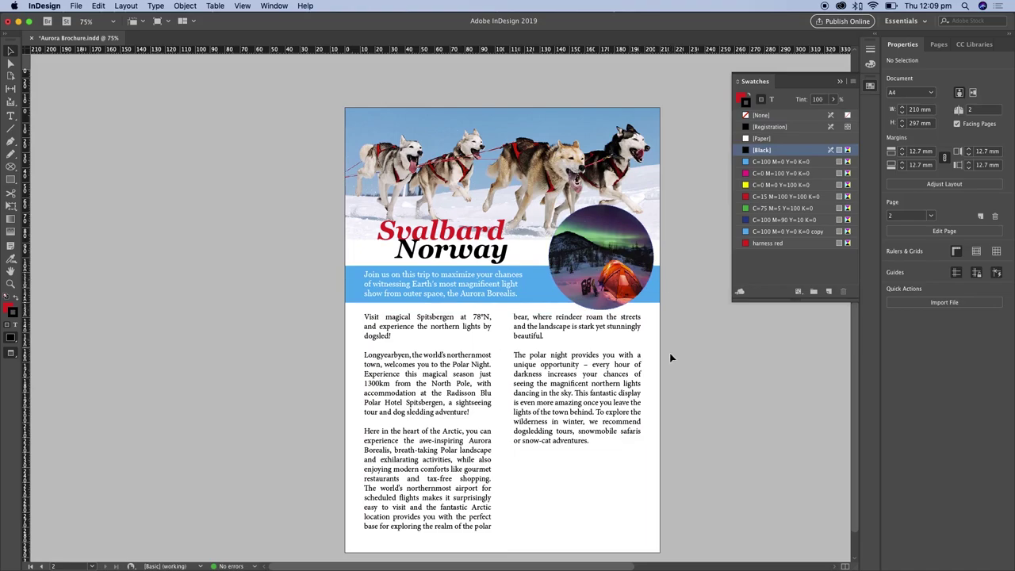
Shorten the blue band from its right end to about 171 mm wide, ending behind the centre of the circular picture.
{"action": "key", "text": "w"}
{"action": "left_click", "coordinate": [657, 297]}
{"action": "key", "text": "super+equal"}
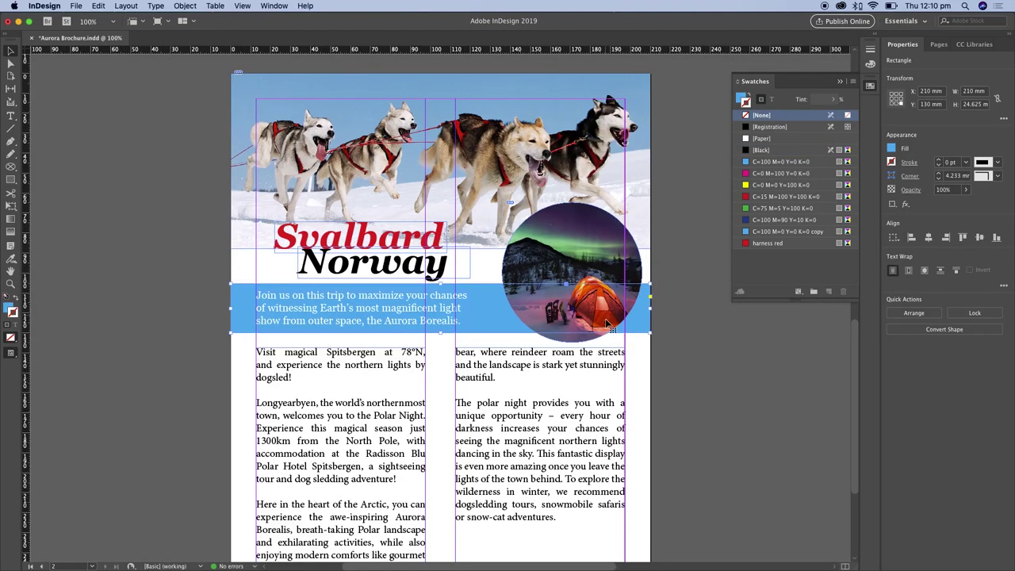
{"action": "key", "text": "super+equal"}
{"action": "key", "text": "super+equal"}
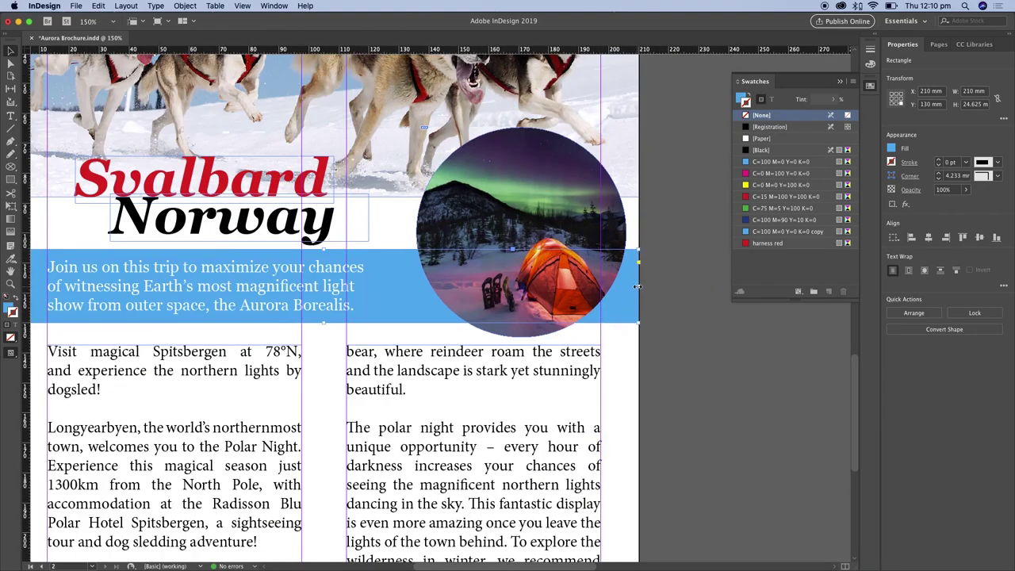
{"action": "left_click_drag", "start_coordinate": [639, 287], "coordinate": [521, 295]}
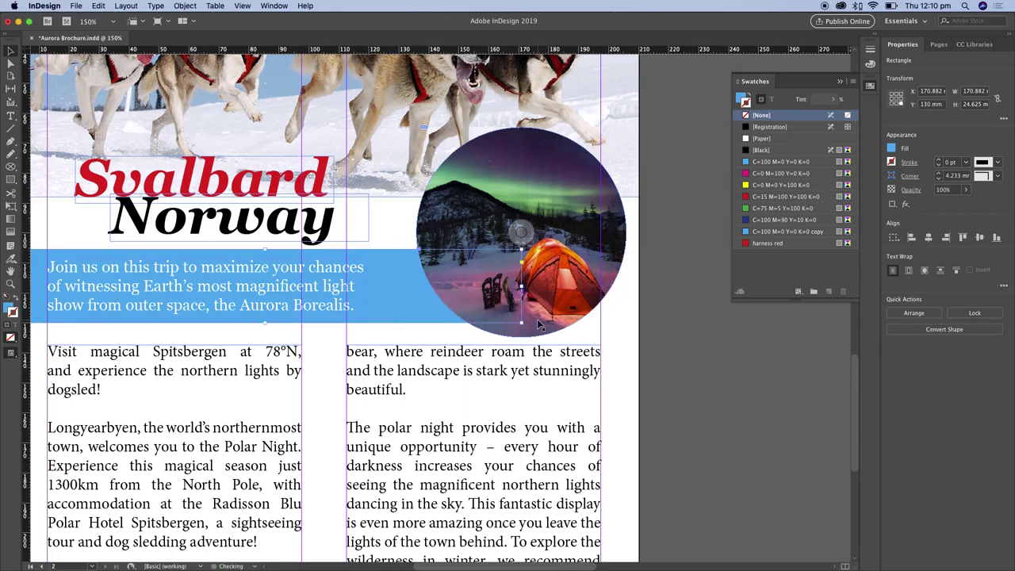
{"action": "left_click", "coordinate": [664, 320]}
Preview the whole Svalbard page without guides and save the brochure.
{"action": "key", "text": "super+minus"}
{"action": "key", "text": "super+minus"}
{"action": "key", "text": "super+minus"}
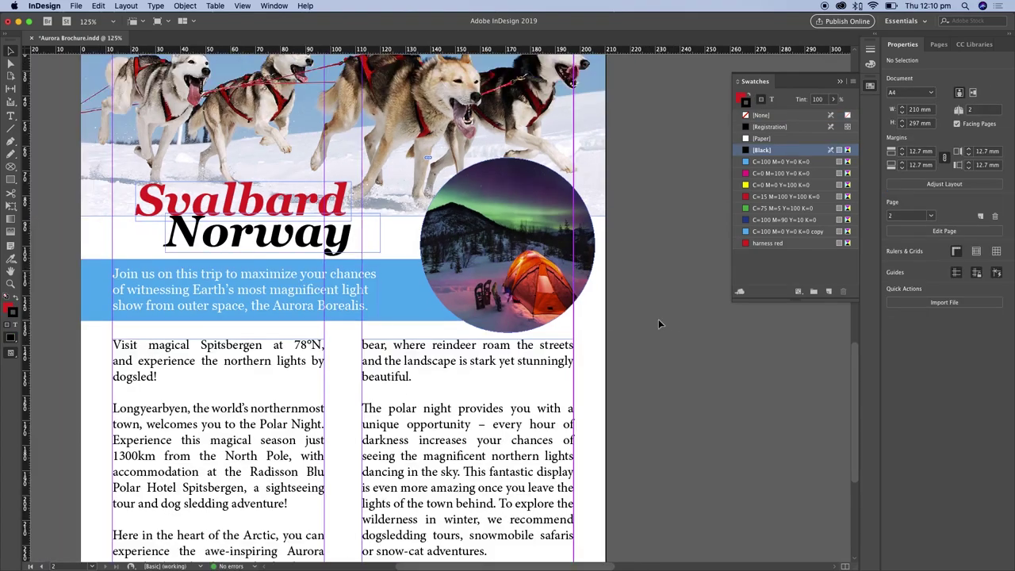
{"action": "key", "text": "w"}
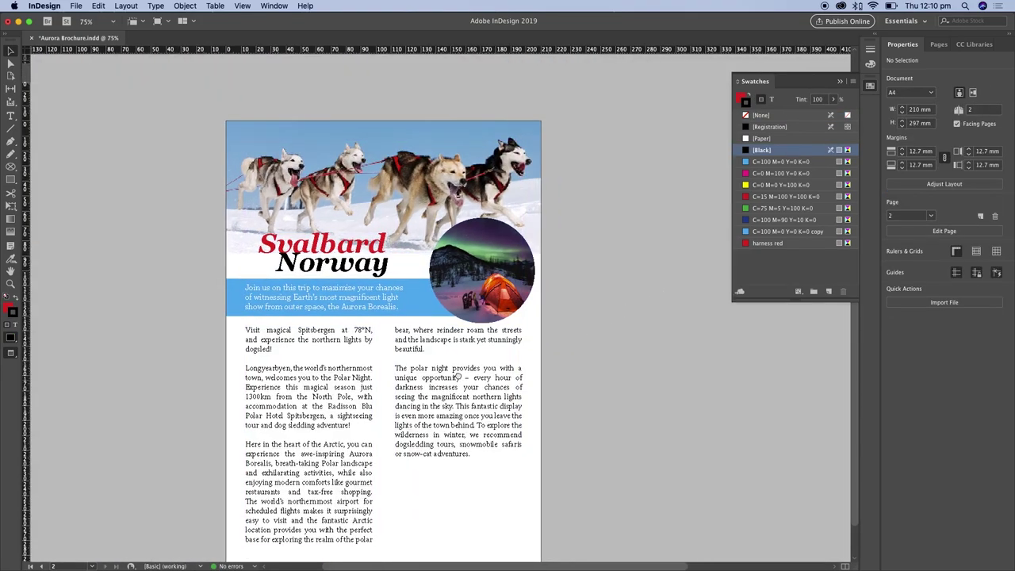
{"action": "scroll", "coordinate": [515, 305], "scroll_direction": "left", "scroll_amount": 5}
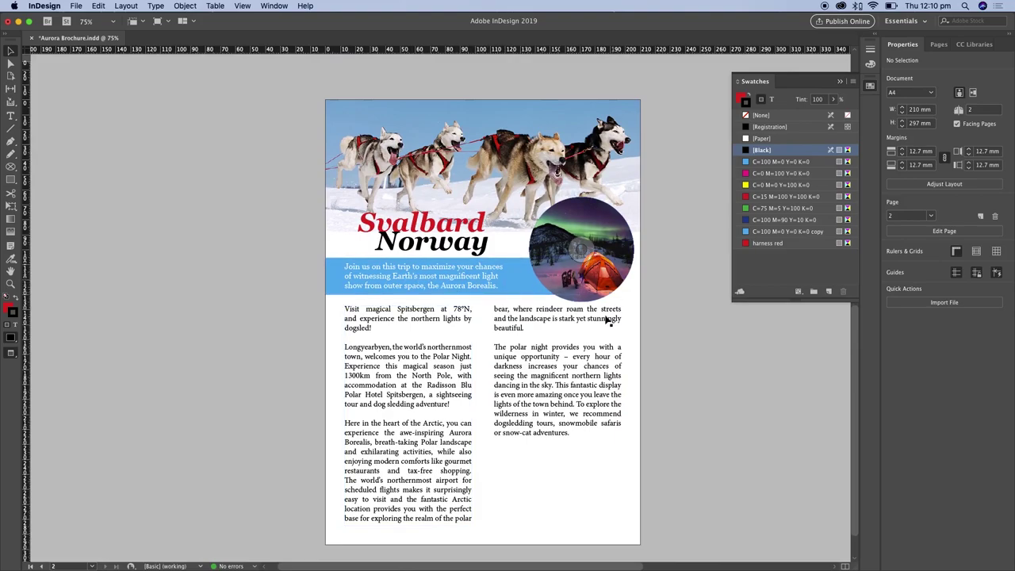
{"action": "left_click", "coordinate": [75, 5]}
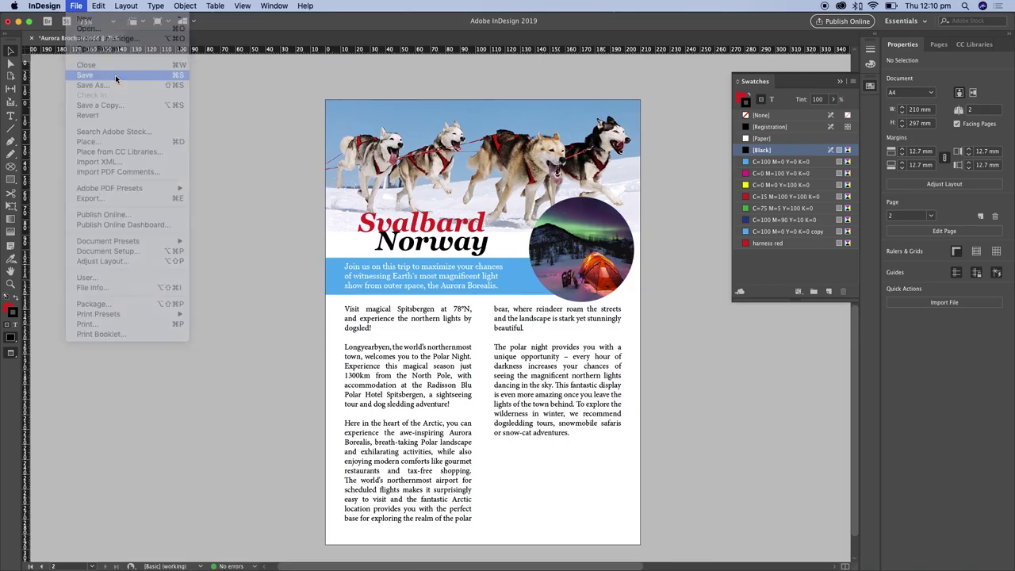
{"action": "left_click", "coordinate": [115, 74]}
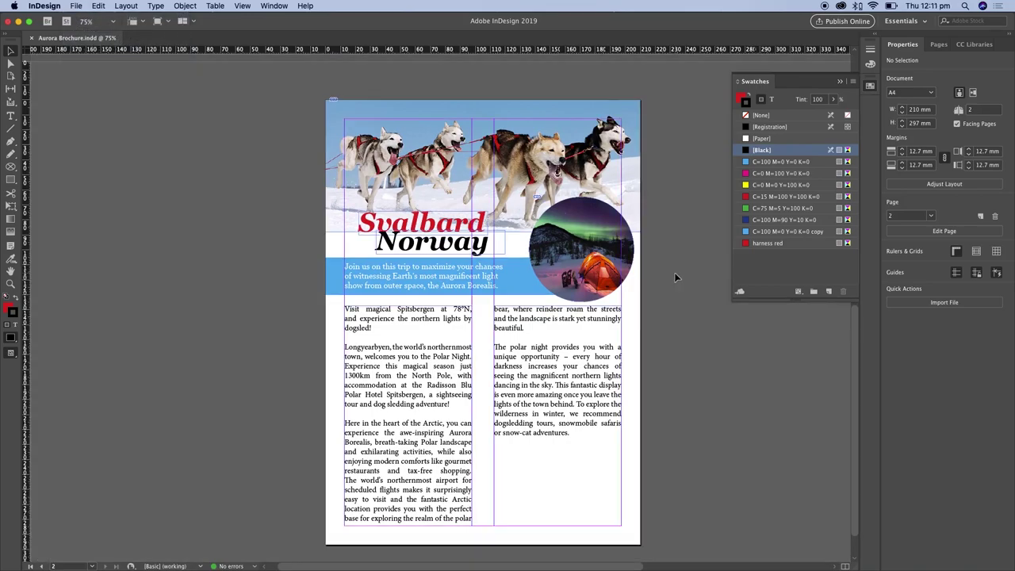
Review the aurora cover and the Svalbard page together in an overview of both spreads.
{"action": "left_click", "coordinate": [939, 46]}
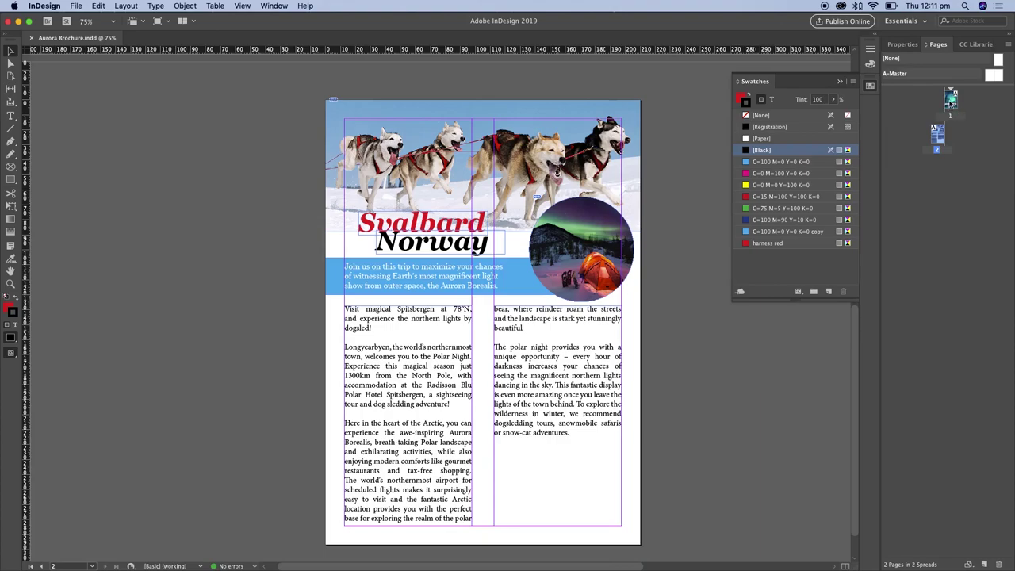
{"action": "double_click", "coordinate": [950, 101]}
{"action": "double_click", "coordinate": [938, 136]}
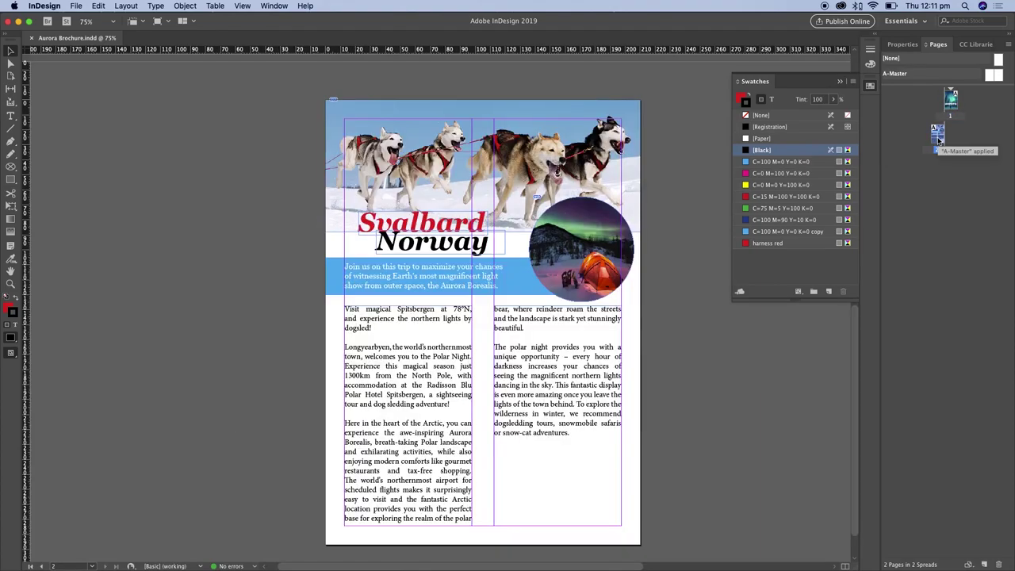
{"action": "key", "text": "super+minus"}
{"action": "key", "text": "super+minus"}
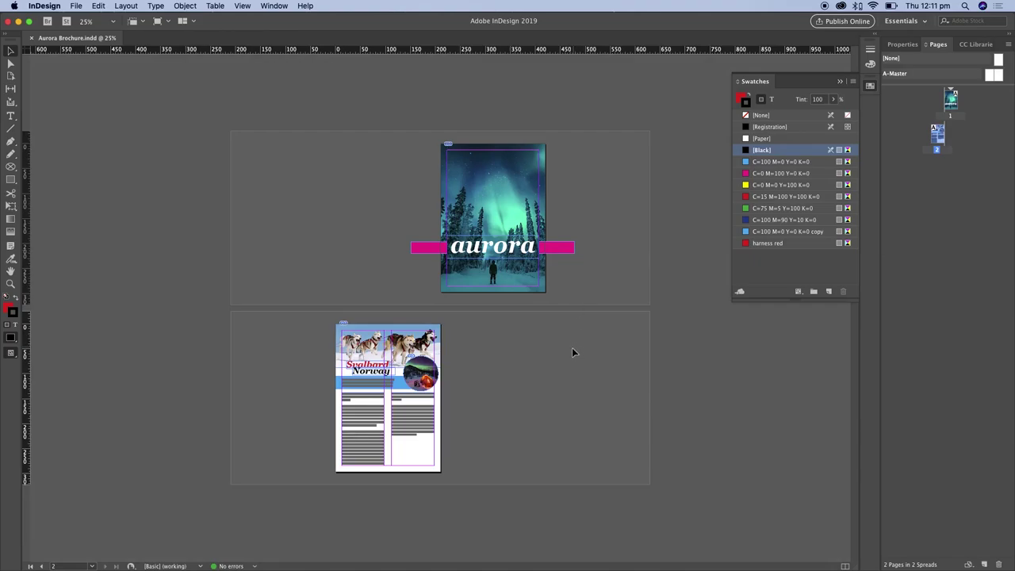
{"action": "key", "text": "super+0"}
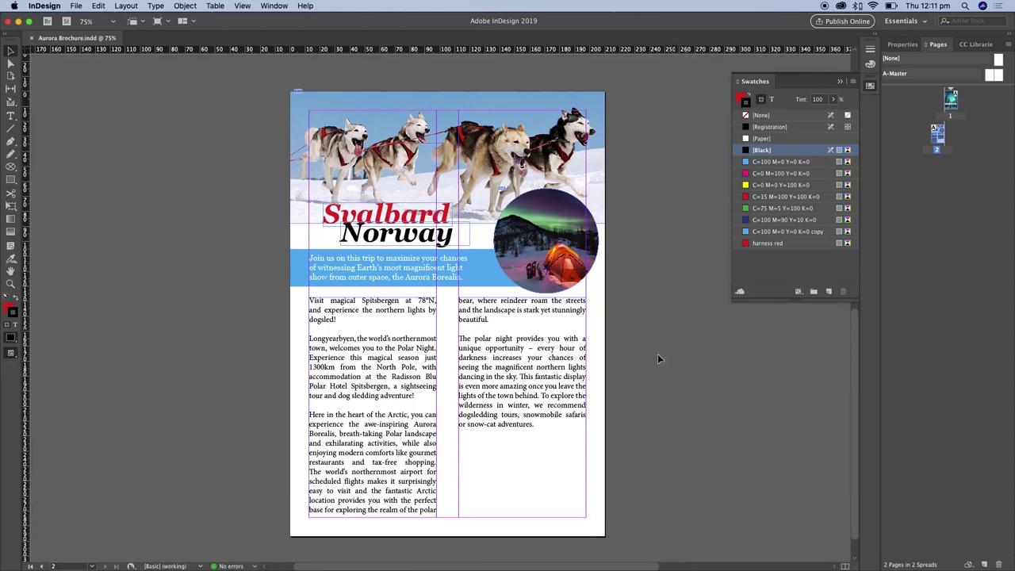
Add a small text frame with page number 2 below the body columns near the page's bottom centre, and preview it.
{"action": "key", "text": "super+equal"}
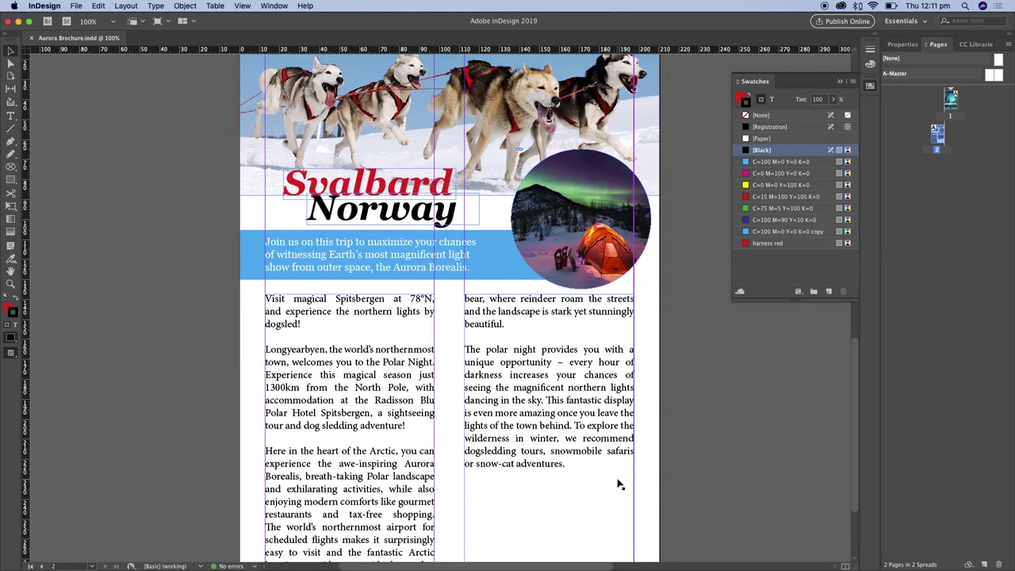
{"action": "key", "text": "super+equal"}
{"action": "scroll", "coordinate": [555, 467], "scroll_direction": "down", "scroll_amount": 5}
{"action": "mouse_move", "coordinate": [478, 455]}
{"action": "left_mouse_down"}
{"action": "mouse_move", "coordinate": [511, 478]}
{"action": "mouse_move", "coordinate": [505, 462]}
{"action": "mouse_move", "coordinate": [520, 453]}
{"action": "left_mouse_up"}
{"action": "key", "text": "super+alt+shift+n"}
{"action": "key", "text": "Escape"}
{"action": "left_click", "coordinate": [617, 507]}
{"action": "key", "text": "w"}
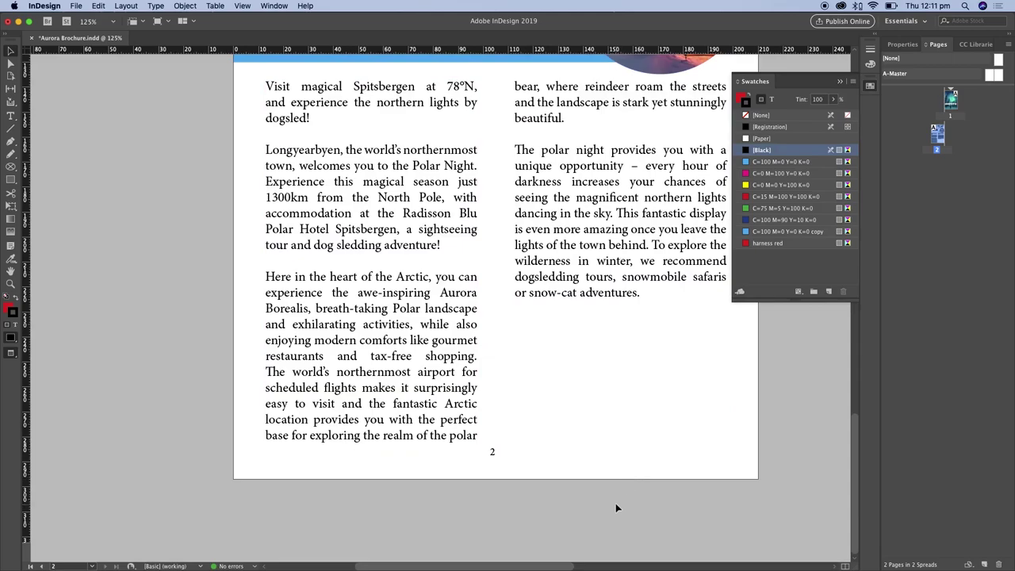
{"action": "key", "text": "super+minus"}
{"action": "key", "text": "super+minus"}
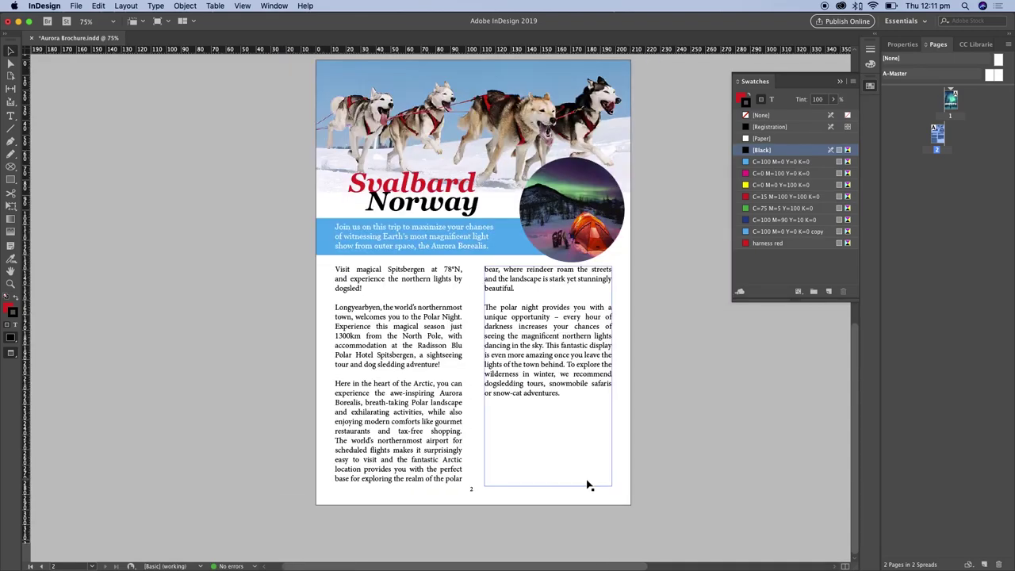
Delete the page number frame from page 2 and show the guides again.
{"action": "left_click", "coordinate": [476, 495]}
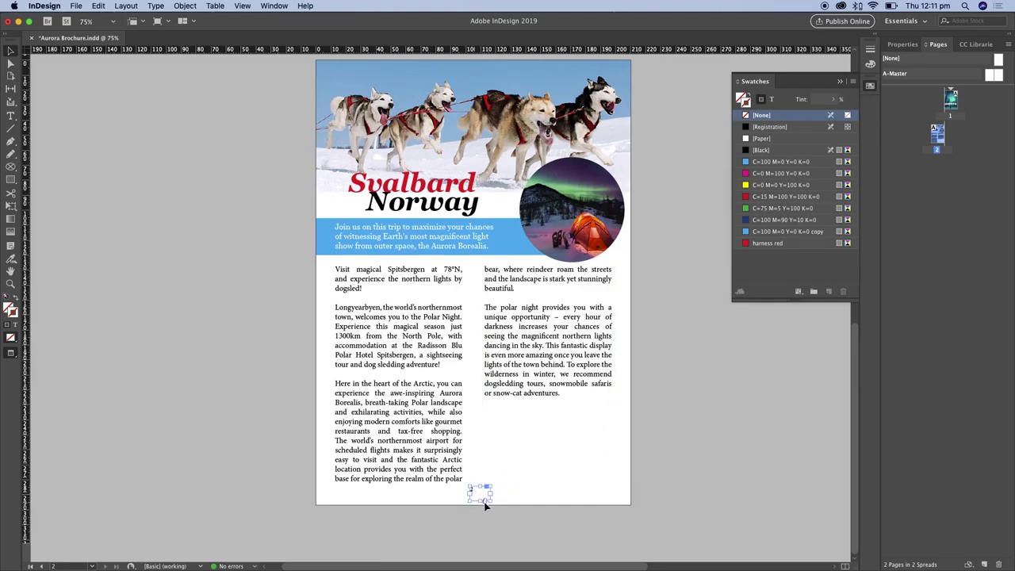
{"action": "left_click", "coordinate": [477, 500]}
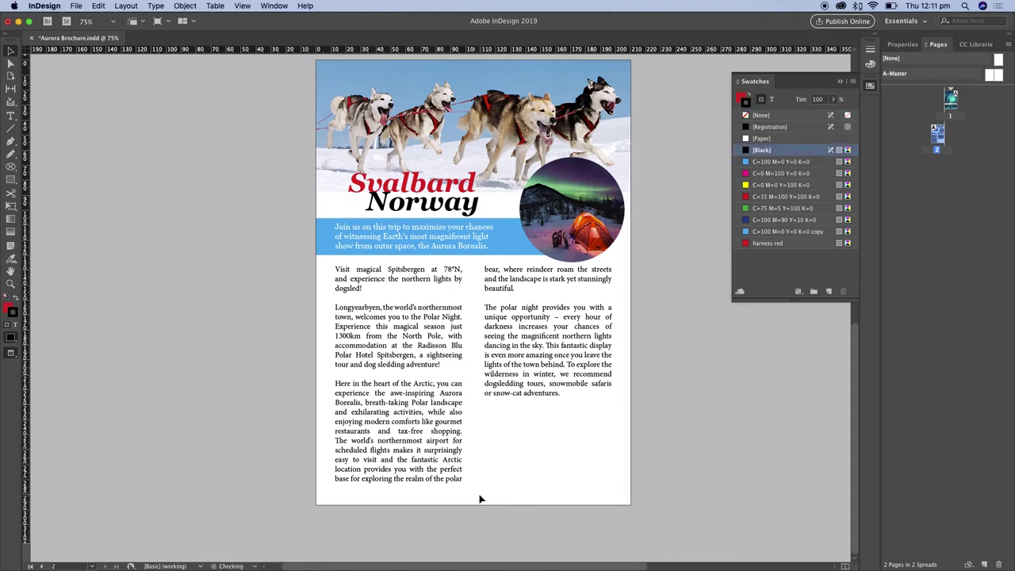
{"action": "key", "text": "w"}
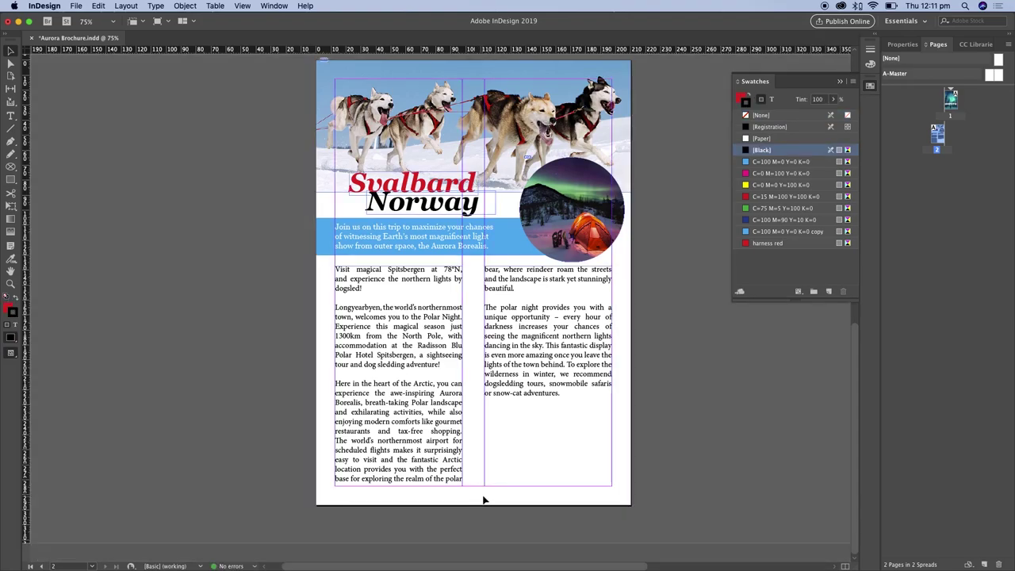
Try creating a two-page A4 B-Master based on no other master, and undo it.
{"action": "left_click", "coordinate": [902, 44]}
{"action": "left_click", "coordinate": [938, 44]}
{"action": "left_click", "coordinate": [991, 77]}
{"action": "left_click", "coordinate": [990, 77], "text": "alt"}
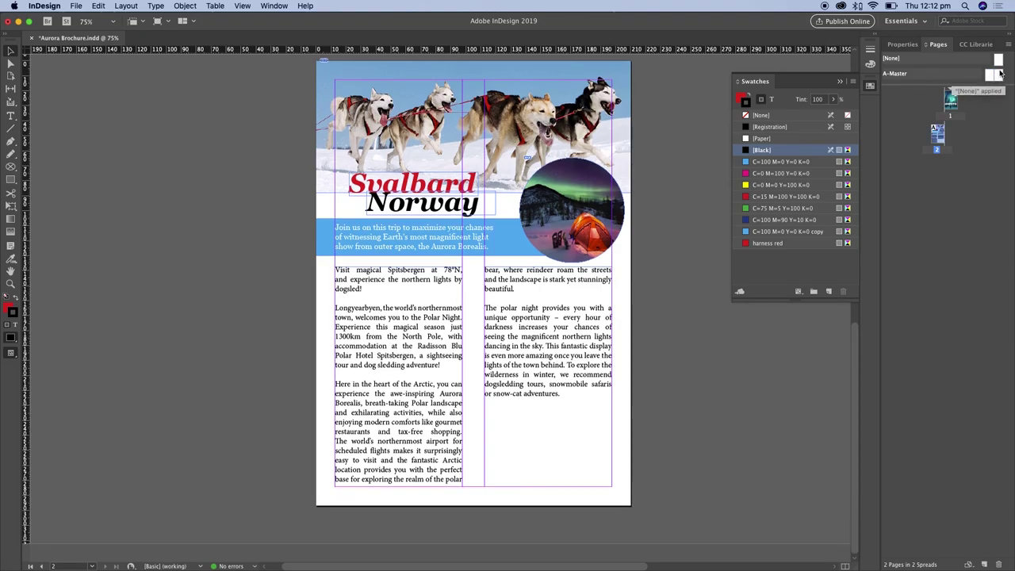
{"action": "left_click", "coordinate": [1010, 45]}
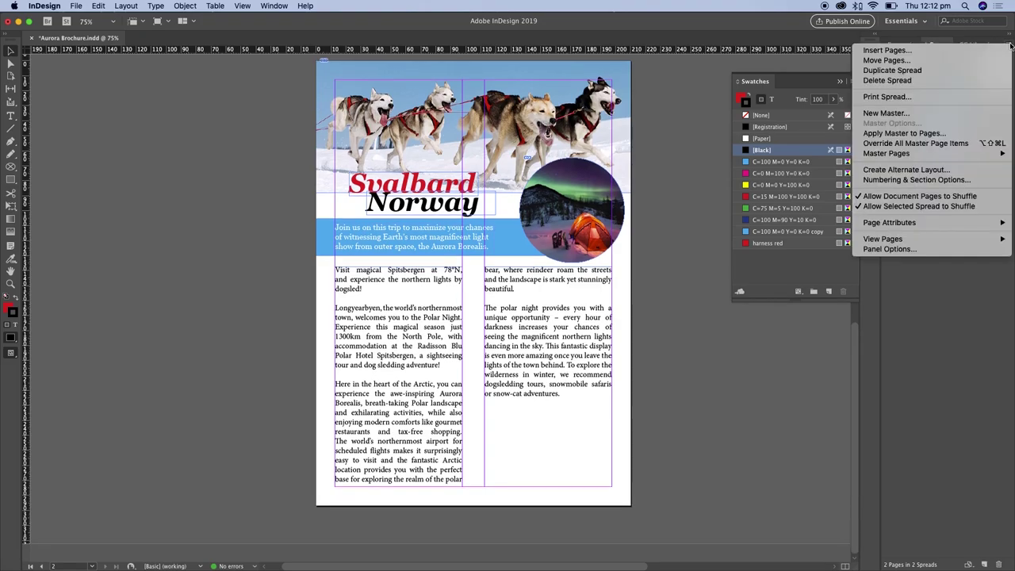
{"action": "left_click", "coordinate": [971, 113]}
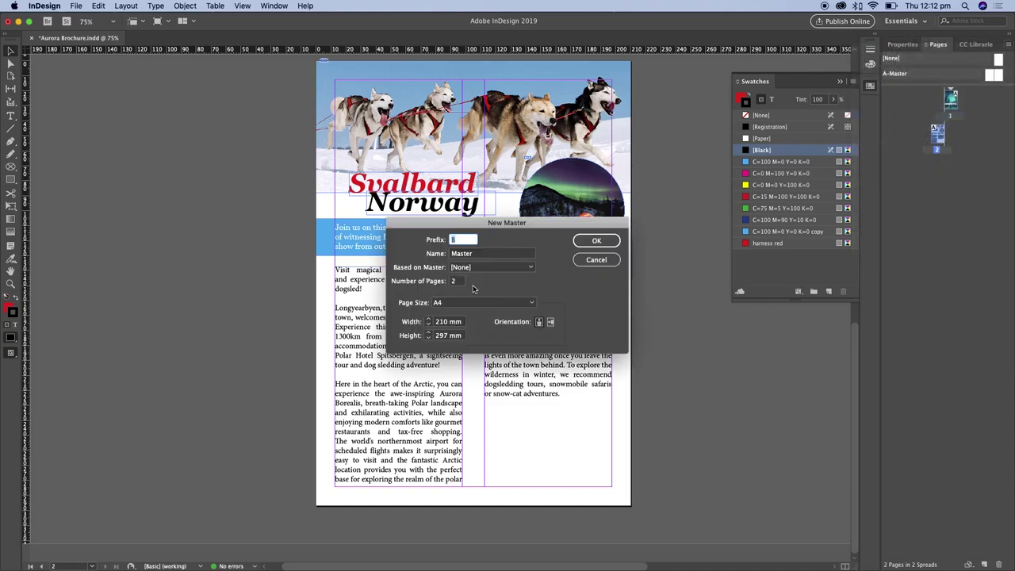
{"action": "left_click", "coordinate": [457, 282]}
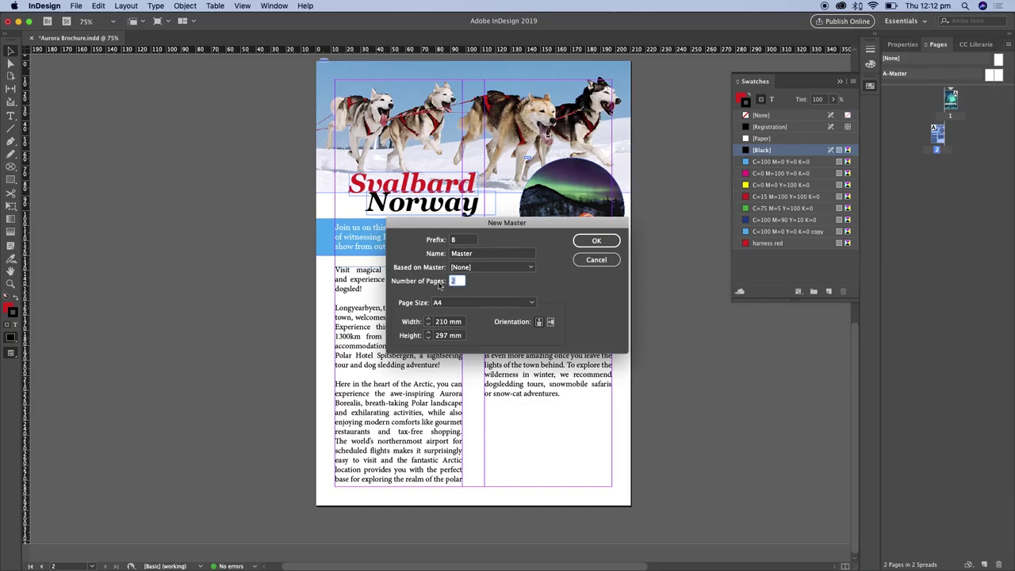
{"action": "left_click", "coordinate": [596, 240]}
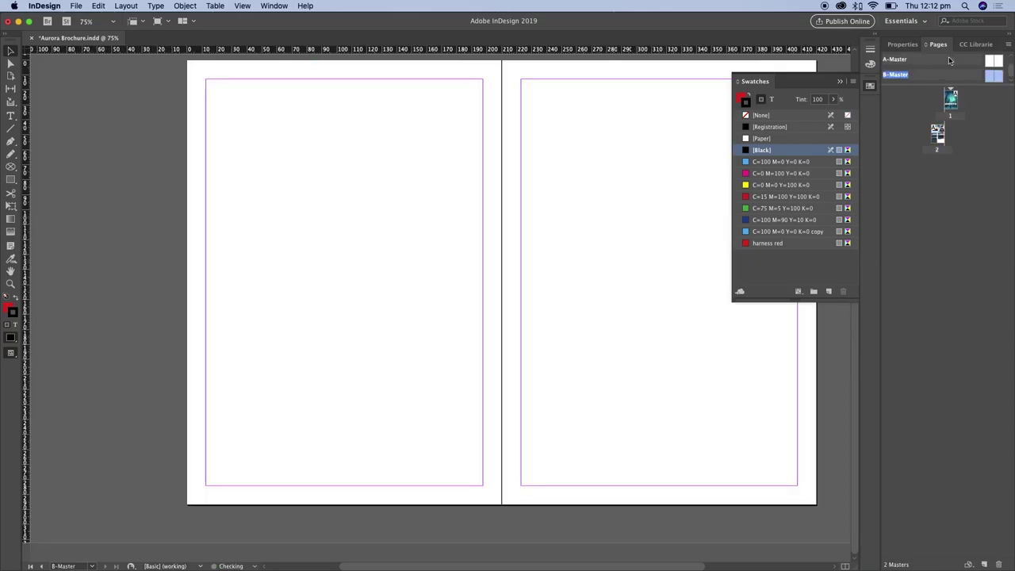
{"action": "key", "text": "super+z"}
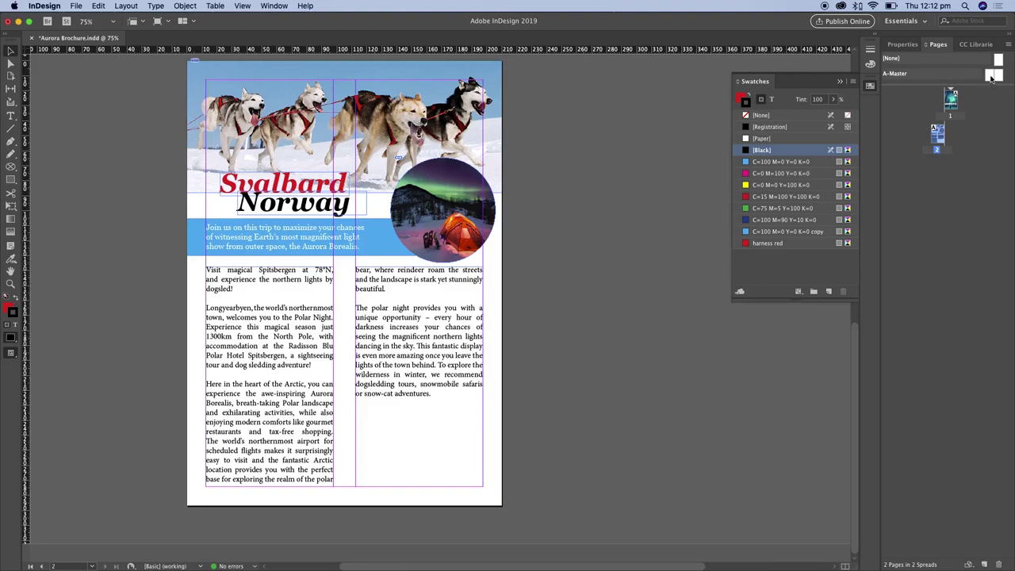
Open the A-Master spread for editing and collapse the Swatches panel to see both master pages.
{"action": "double_click", "coordinate": [990, 76]}
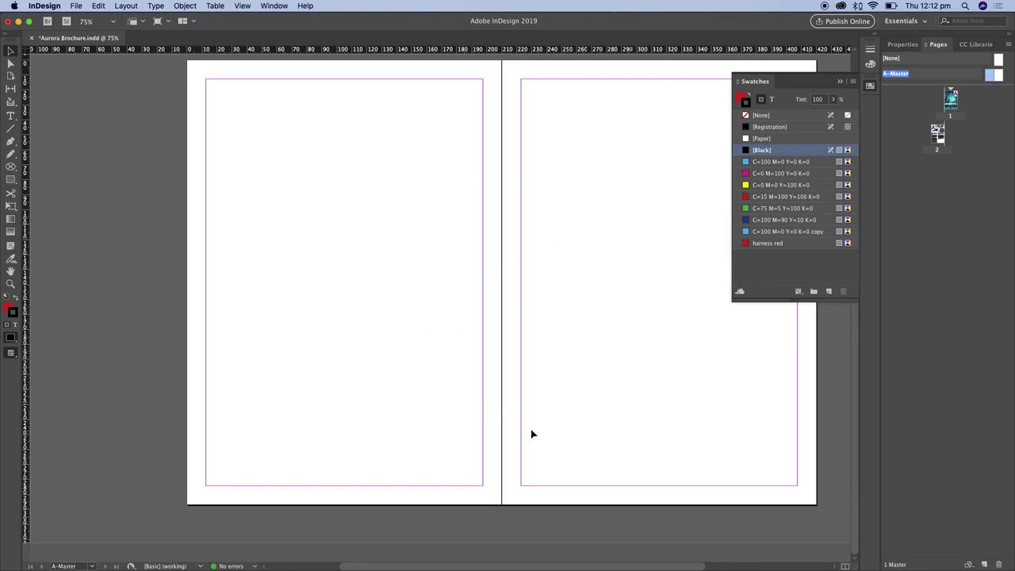
{"action": "double_click", "coordinate": [951, 99]}
{"action": "double_click", "coordinate": [938, 135]}
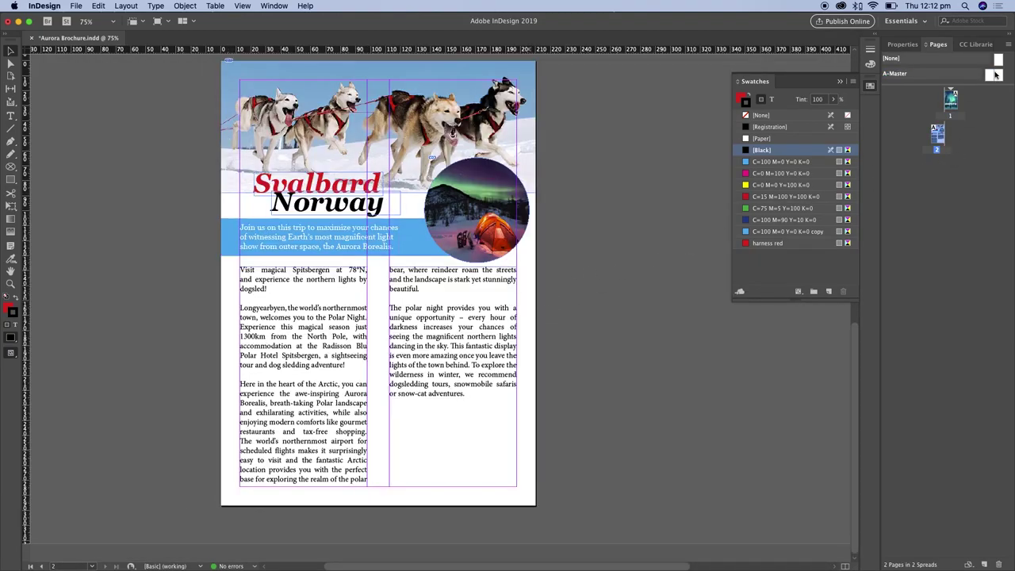
{"action": "double_click", "coordinate": [990, 77]}
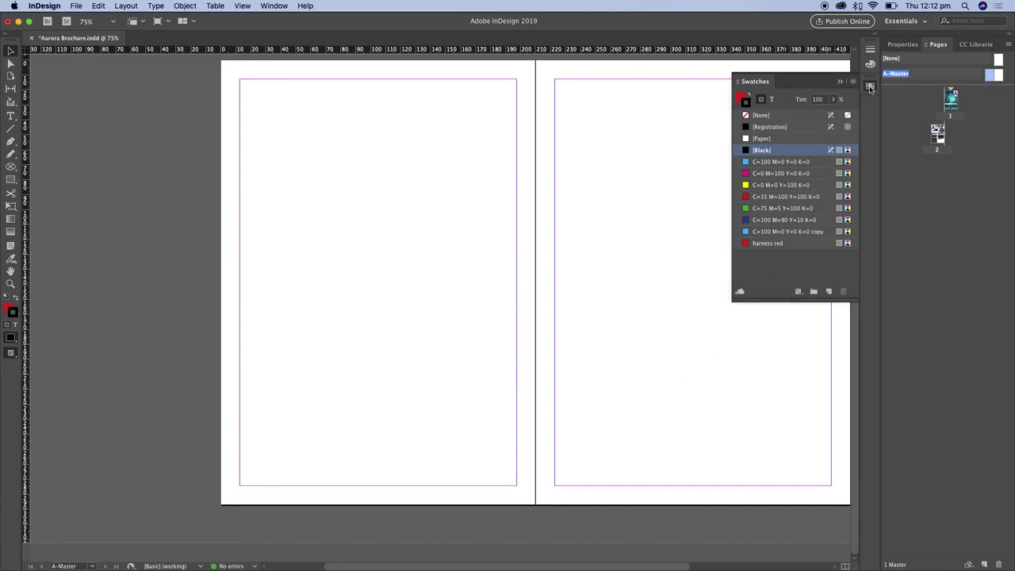
{"action": "left_click", "coordinate": [869, 86]}
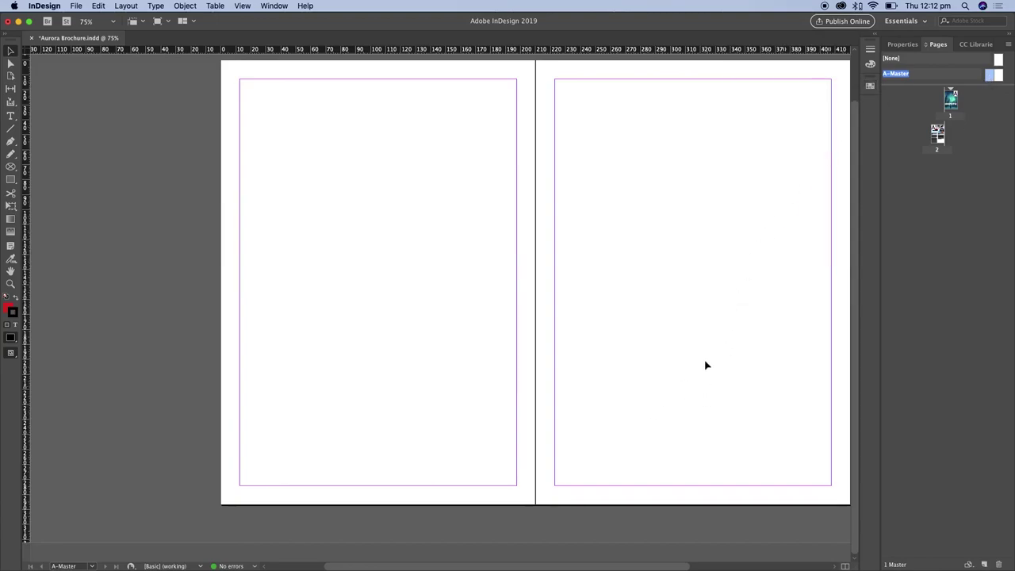
{"action": "left_click_drag", "start_coordinate": [714, 272], "coordinate": [639, 290]}
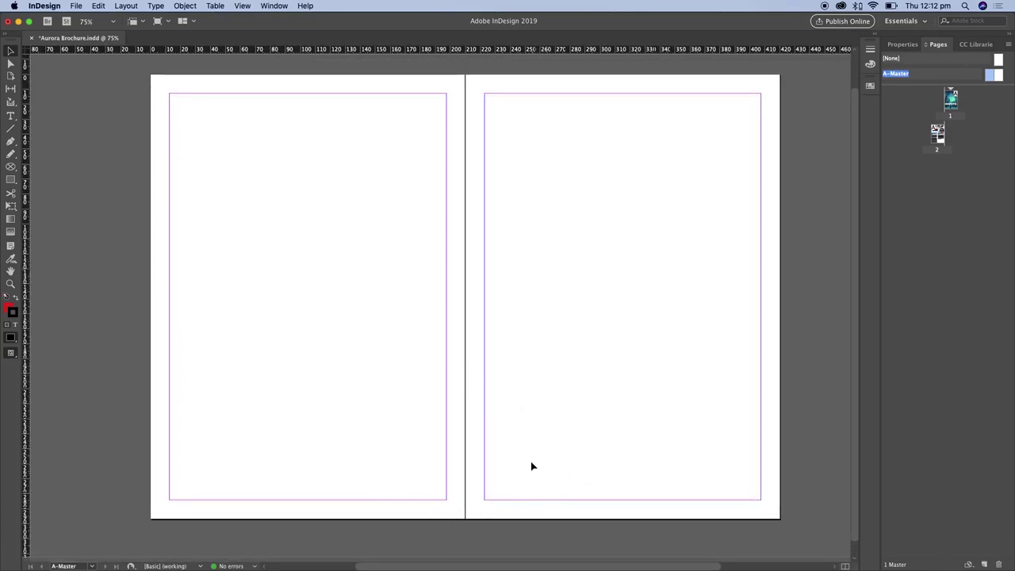
Create a text frame across the full width of the left A-Master page's bottom edge, about 210 mm wide and 29 mm high.
{"action": "left_click", "coordinate": [10, 115]}
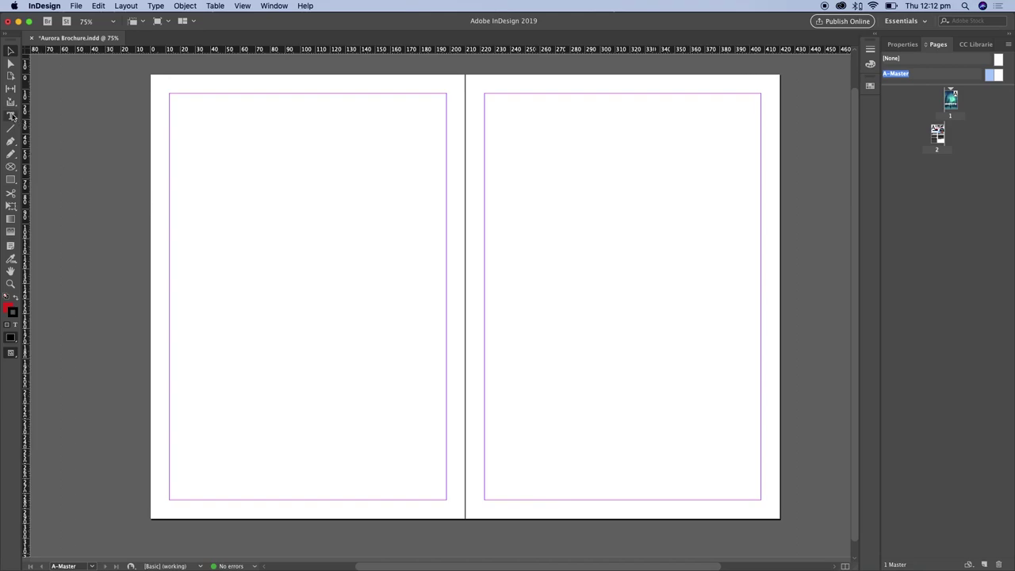
{"action": "left_click_drag", "start_coordinate": [187, 395], "coordinate": [436, 438]}
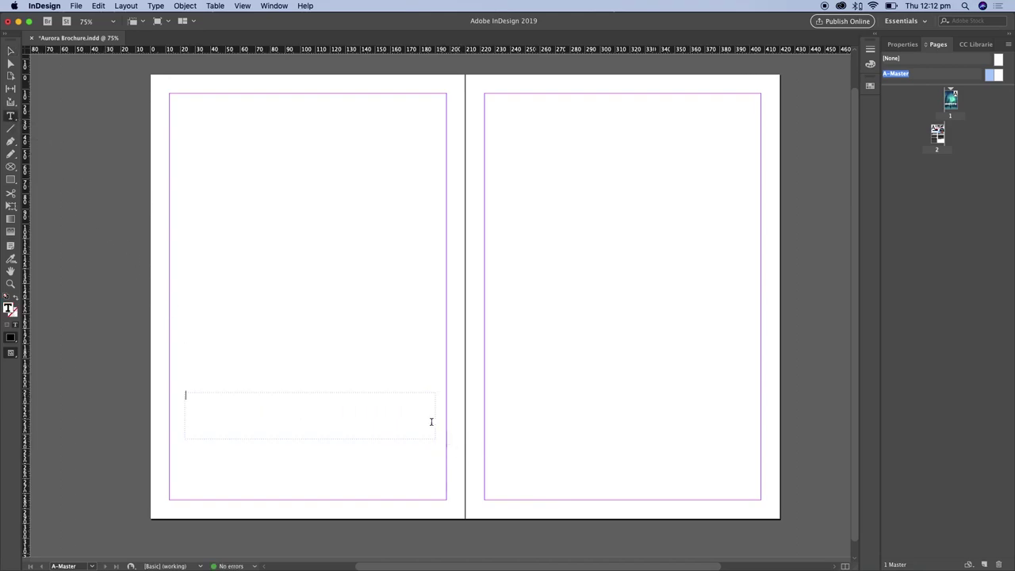
{"action": "left_click", "coordinate": [10, 51]}
{"action": "left_click_drag", "start_coordinate": [184, 439], "coordinate": [151, 519]}
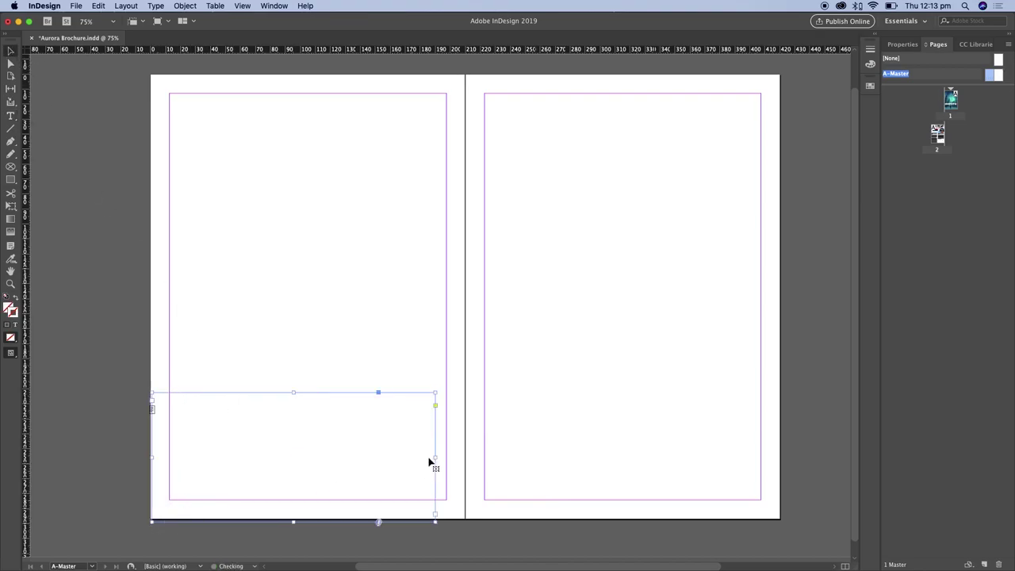
{"action": "left_click_drag", "start_coordinate": [293, 519], "coordinate": [293, 520]}
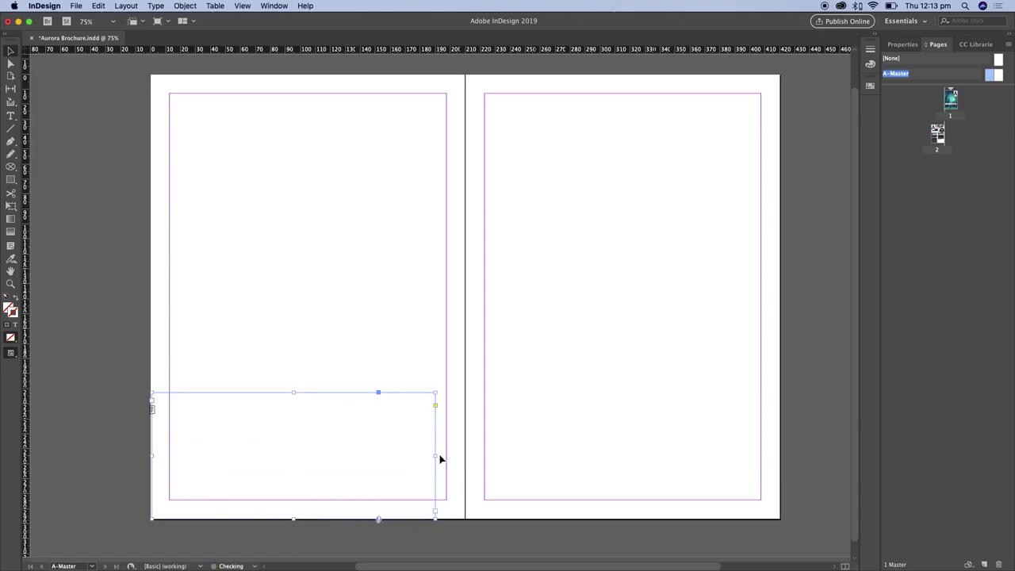
{"action": "left_click_drag", "start_coordinate": [434, 454], "coordinate": [465, 453]}
{"action": "left_click_drag", "start_coordinate": [307, 392], "coordinate": [310, 477]}
Insert the Current Page Number marker into the bottom text frame of the left A-Master page.
{"action": "double_click", "coordinate": [329, 484]}
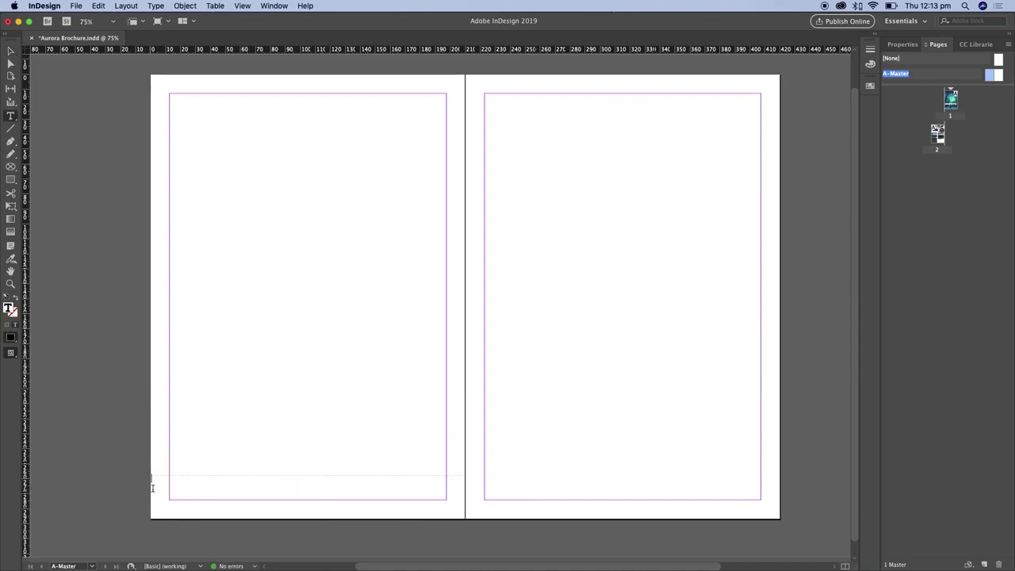
{"action": "right_click", "coordinate": [250, 485]}
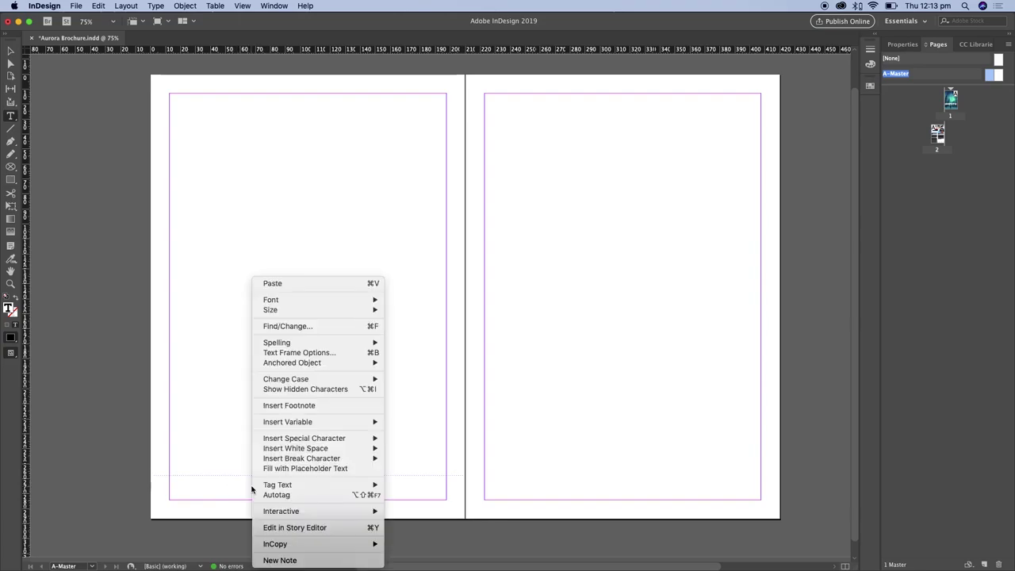
{"action": "mouse_move", "coordinate": [372, 440]}
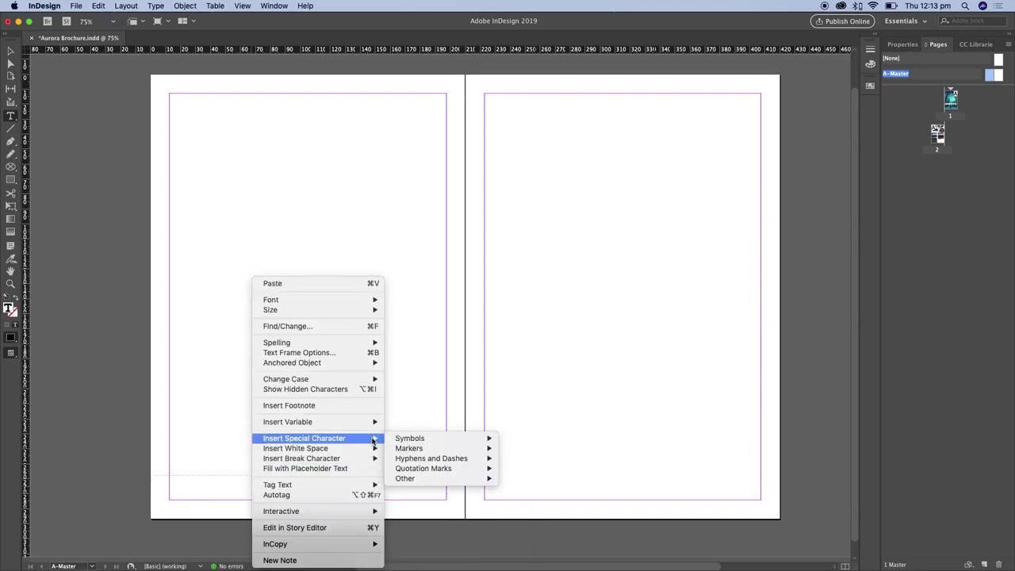
{"action": "mouse_move", "coordinate": [421, 448]}
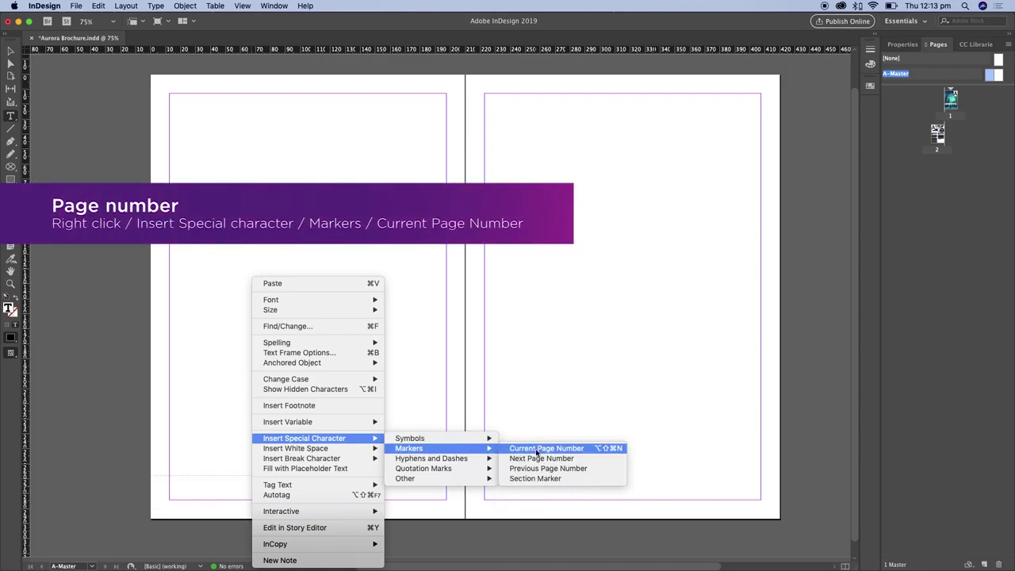
{"action": "left_click", "coordinate": [578, 450]}
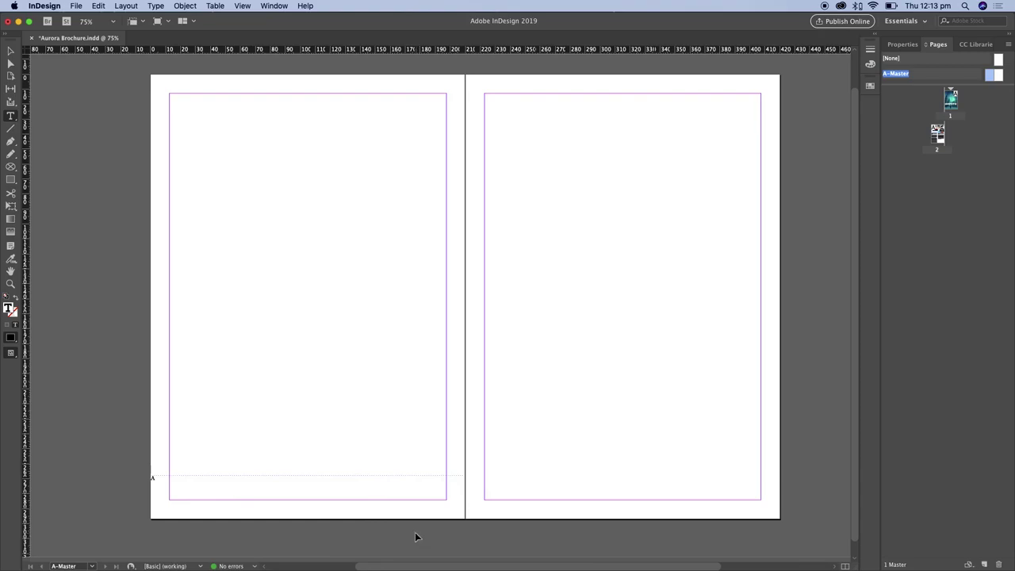
Centre-align the page number marker within its text frame on the left A-Master page.
{"action": "key", "text": "super+2"}
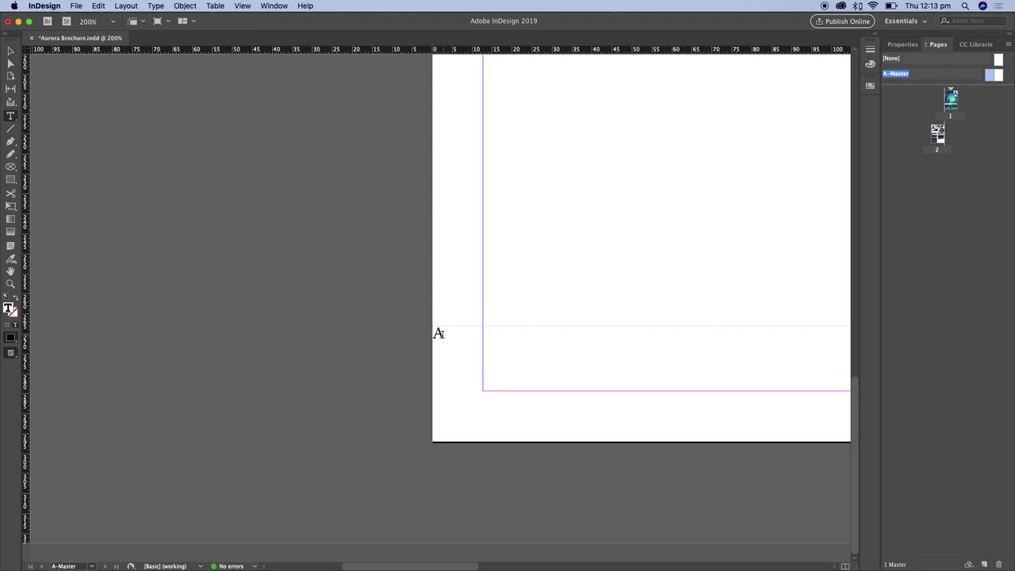
{"action": "key", "text": "super+minus"}
{"action": "key", "text": "super+minus"}
{"action": "key", "text": "super+minus"}
{"action": "key", "text": "super+minus"}
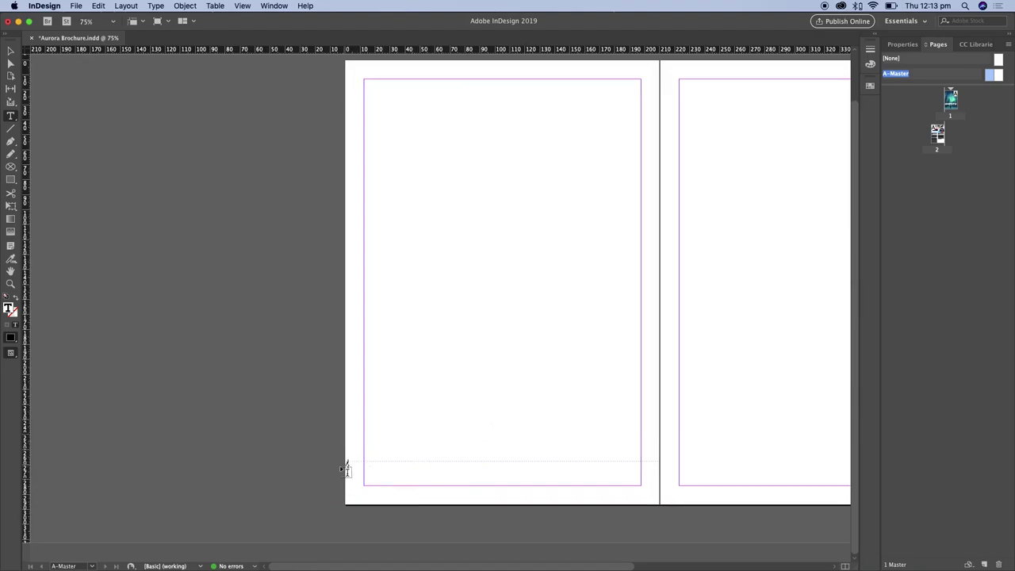
{"action": "left_click_drag", "start_coordinate": [347, 465], "coordinate": [350, 487]}
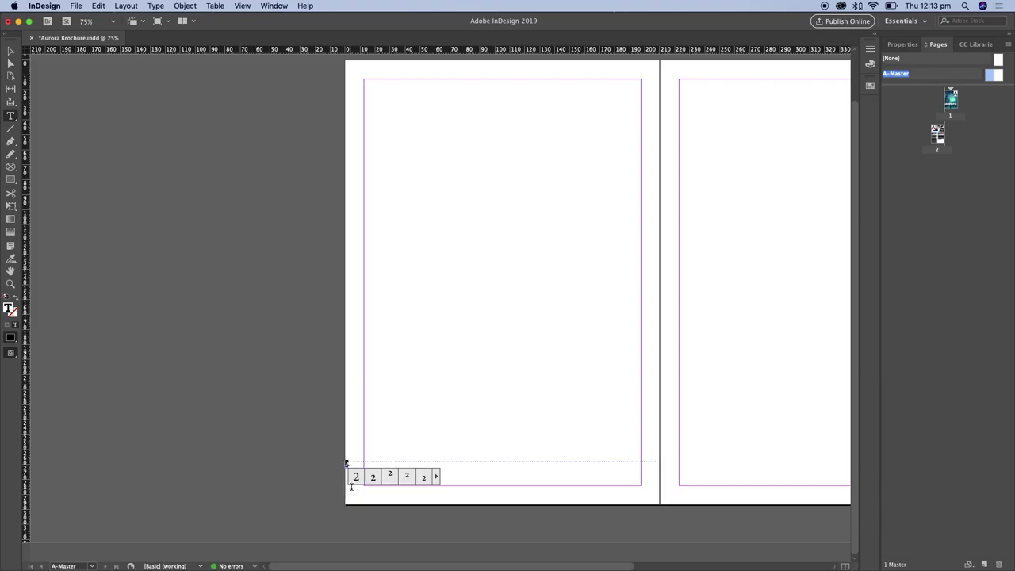
{"action": "left_click", "coordinate": [904, 44]}
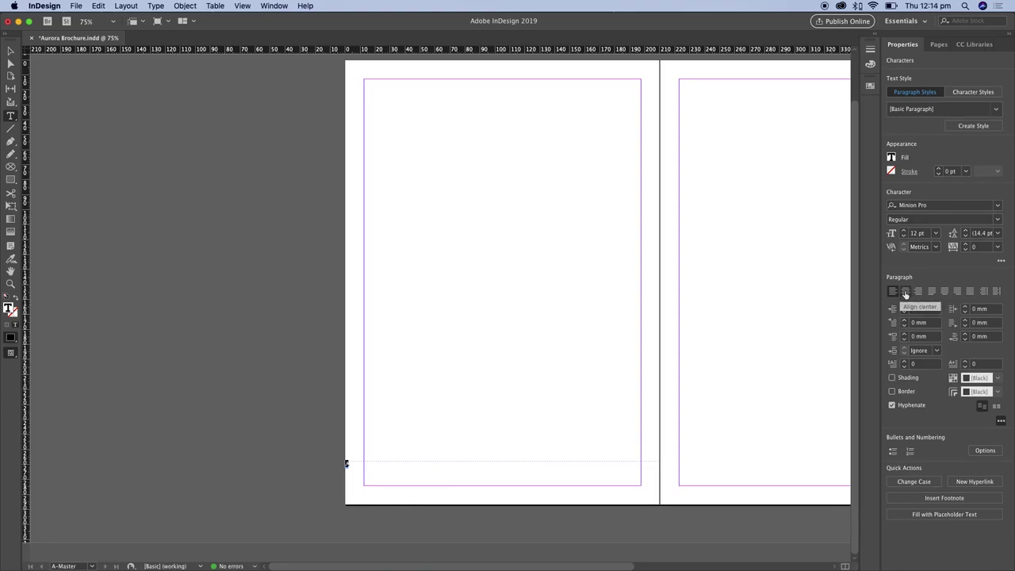
{"action": "left_click", "coordinate": [907, 292]}
{"action": "left_click", "coordinate": [506, 466]}
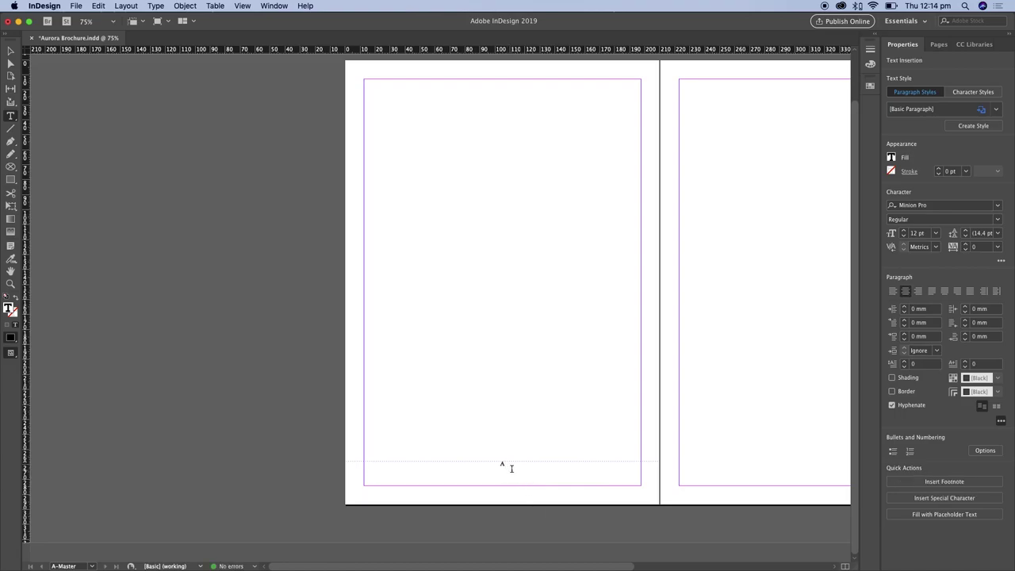
Duplicate the page number frame onto the right A-Master page, flush with that page's bottom edge.
{"action": "left_click", "coordinate": [10, 51]}
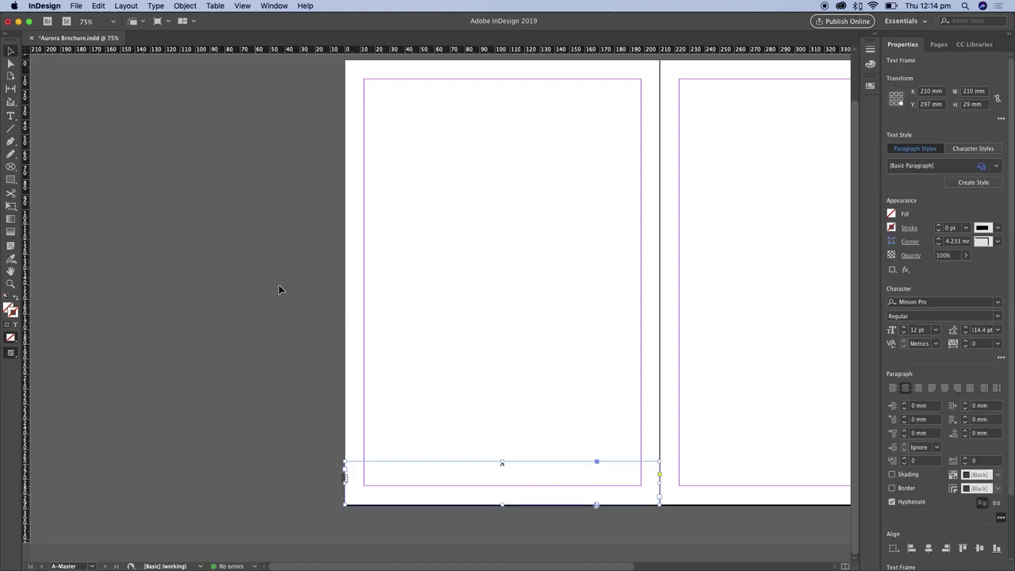
{"action": "scroll", "coordinate": [696, 389], "scroll_direction": "right", "scroll_amount": 5}
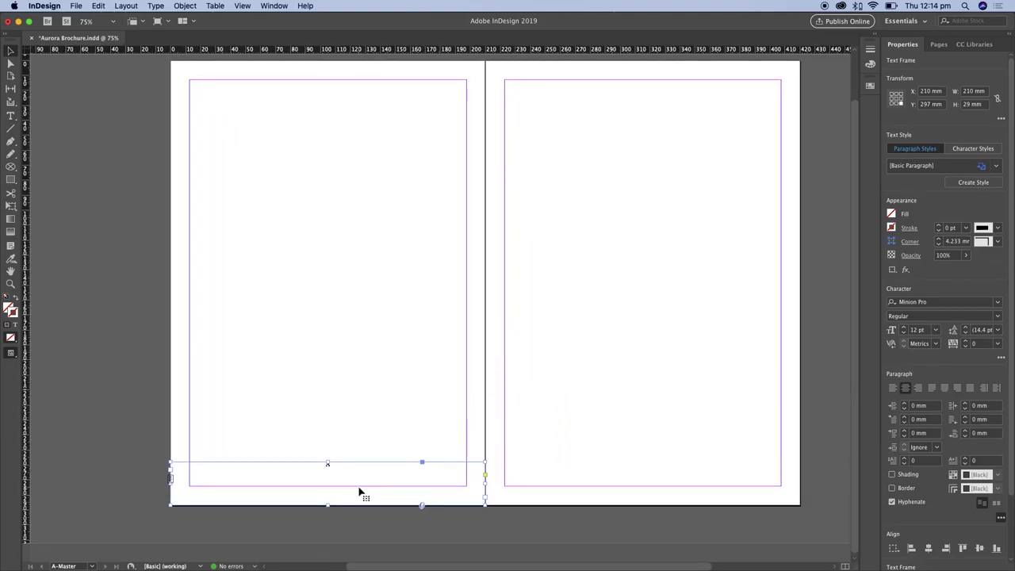
{"action": "key", "text": "ctrl+v"}
{"action": "left_click_drag", "start_coordinate": [473, 313], "coordinate": [688, 503]}
{"action": "left_click", "coordinate": [579, 525]}
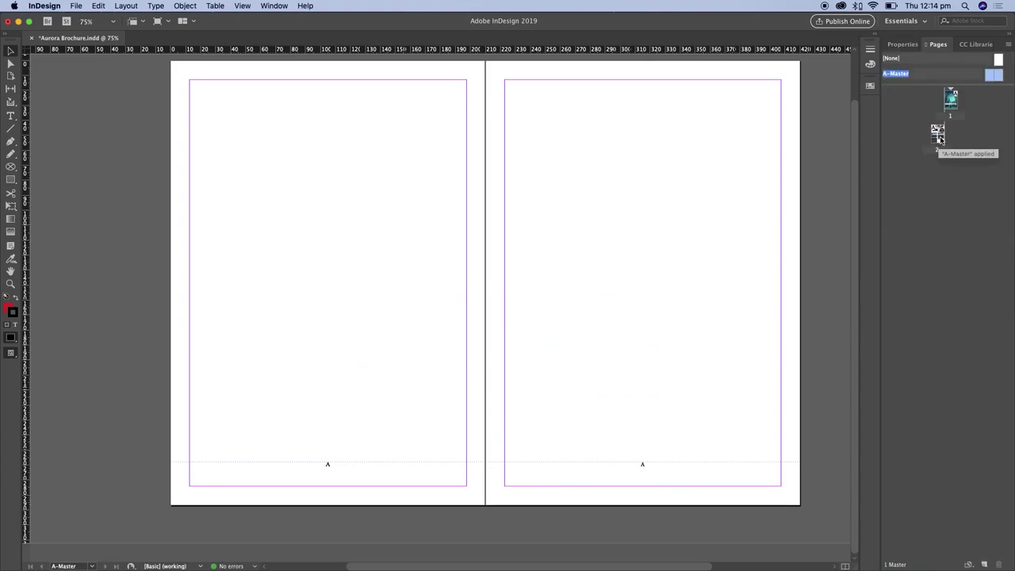
Check the page number on page 2 with the guides hidden, and compare it with the frames on the A-Master spread.
{"action": "double_click", "coordinate": [938, 136]}
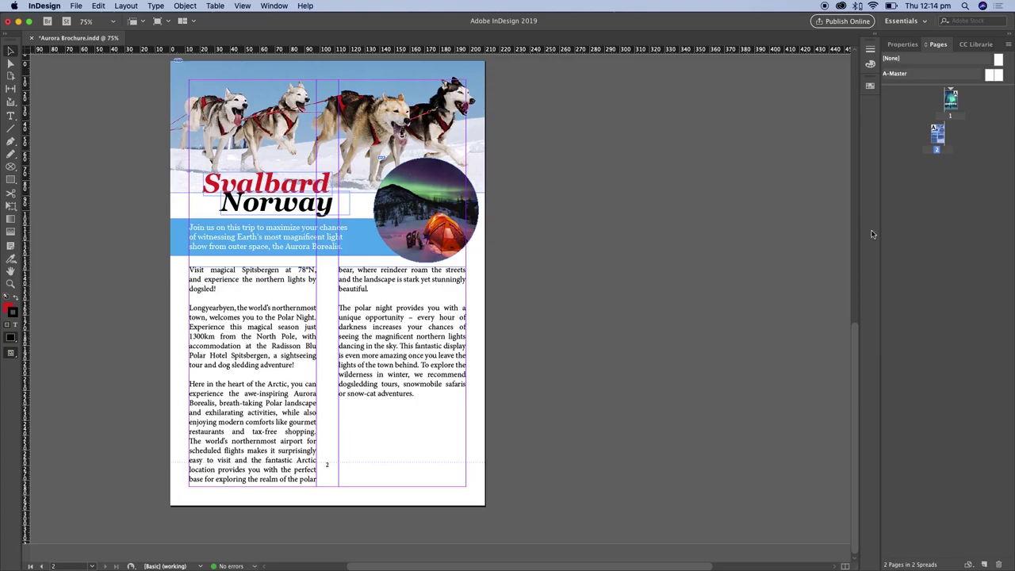
{"action": "left_click_drag", "start_coordinate": [383, 515], "coordinate": [525, 515]}
{"action": "key", "text": "w"}
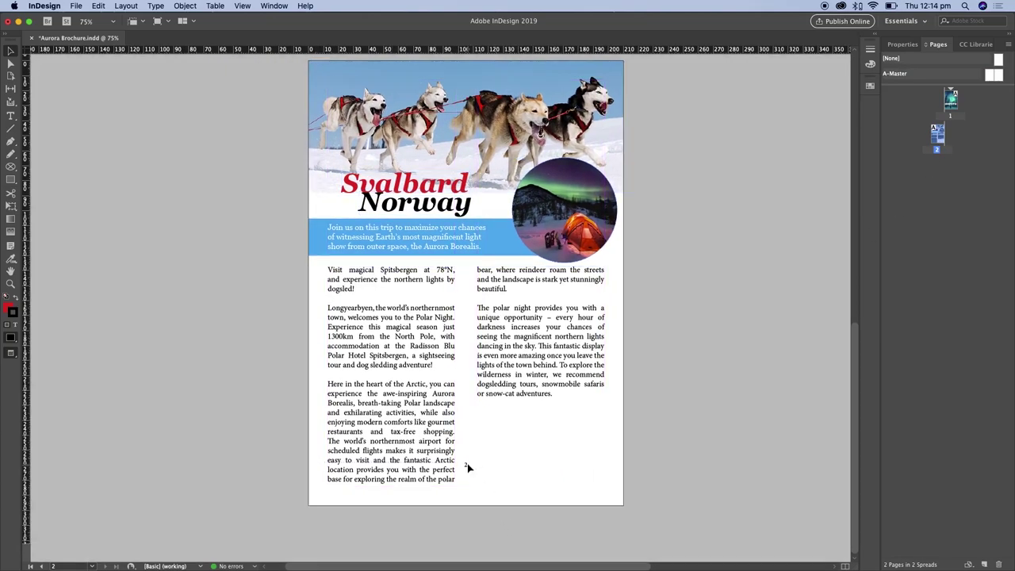
{"action": "key", "text": "w"}
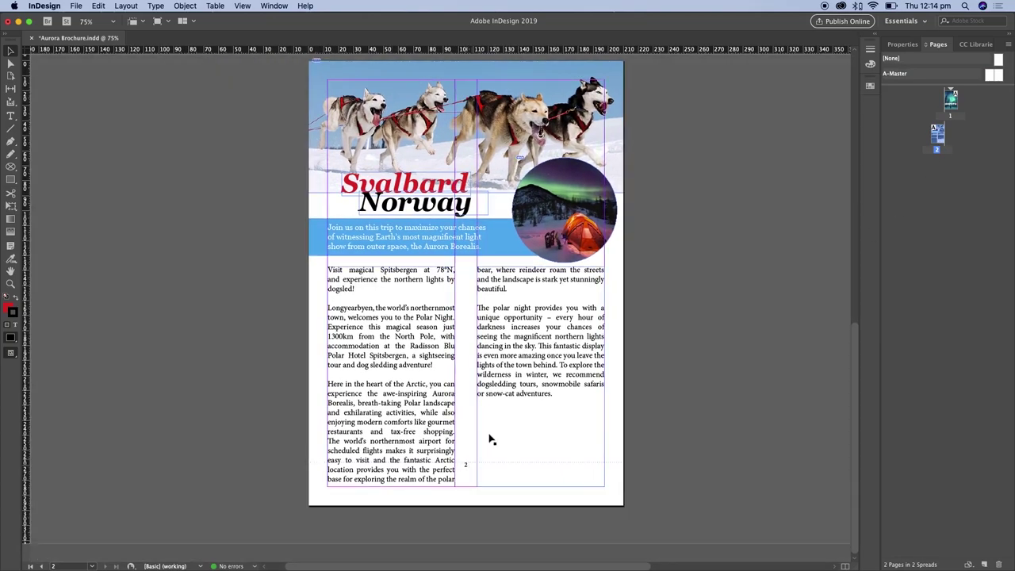
{"action": "double_click", "coordinate": [990, 77]}
{"action": "left_click_drag", "start_coordinate": [671, 455], "coordinate": [532, 461]}
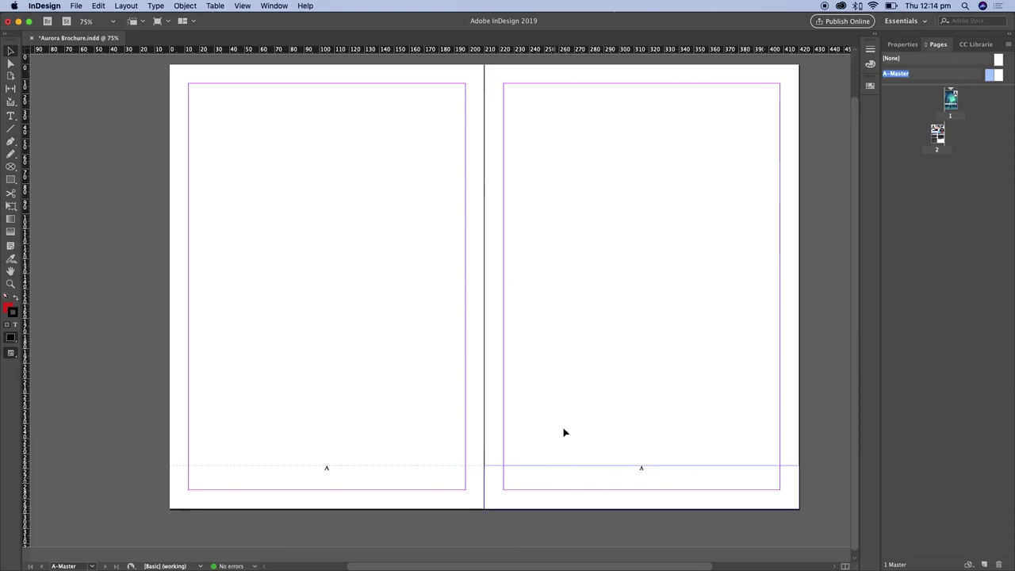
{"action": "left_click", "coordinate": [326, 489]}
{"action": "left_click", "coordinate": [568, 481]}
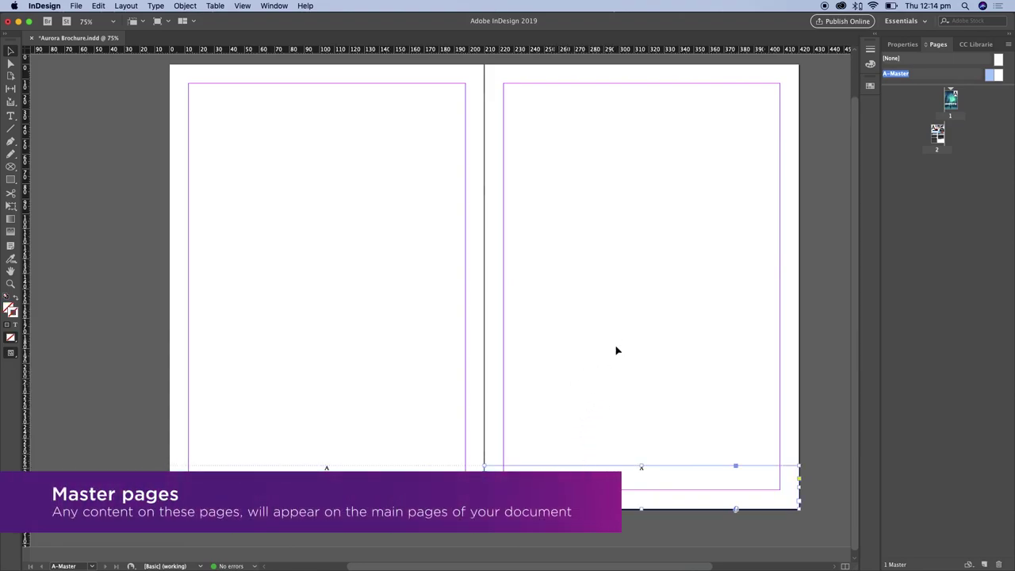
Try adding five A-Master pages after page 2 to check the automatic numbering on them.
{"action": "double_click", "coordinate": [937, 134]}
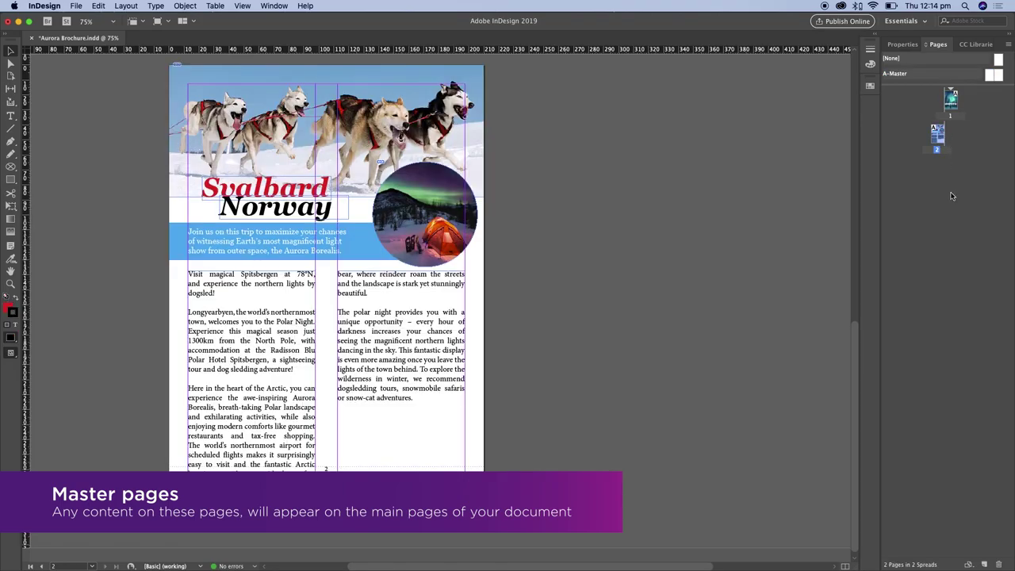
{"action": "left_click", "coordinate": [984, 564]}
{"action": "left_click", "coordinate": [984, 564]}
{"action": "left_click", "coordinate": [984, 564]}
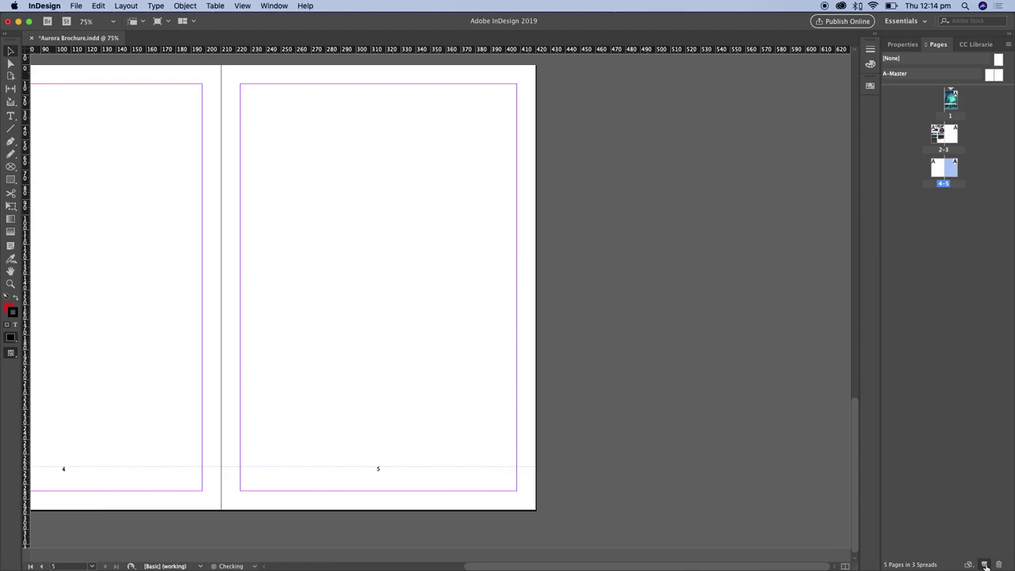
{"action": "left_click", "coordinate": [984, 563]}
{"action": "left_click", "coordinate": [984, 564]}
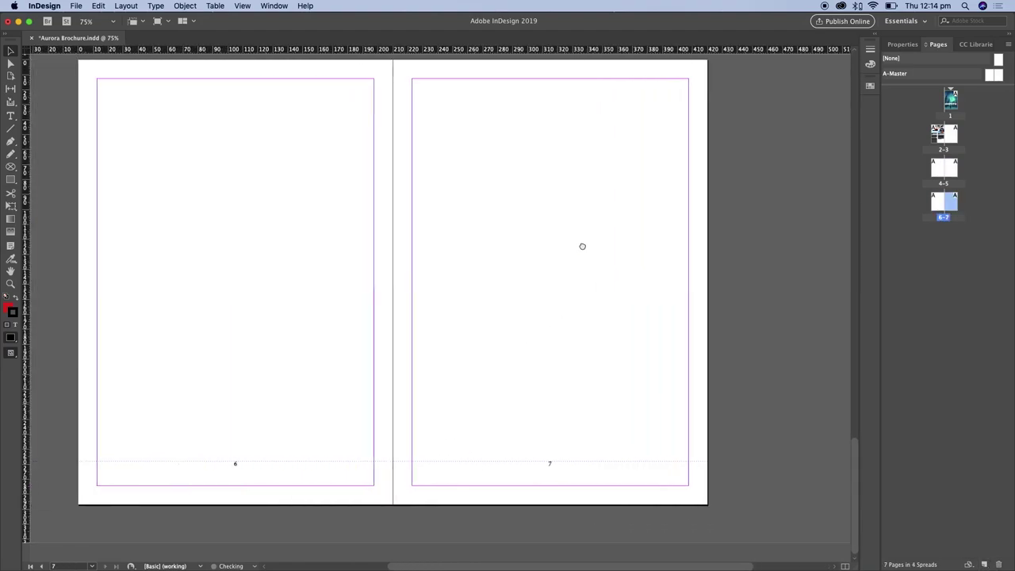
{"action": "left_click_drag", "start_coordinate": [857, 458], "coordinate": [838, 208]}
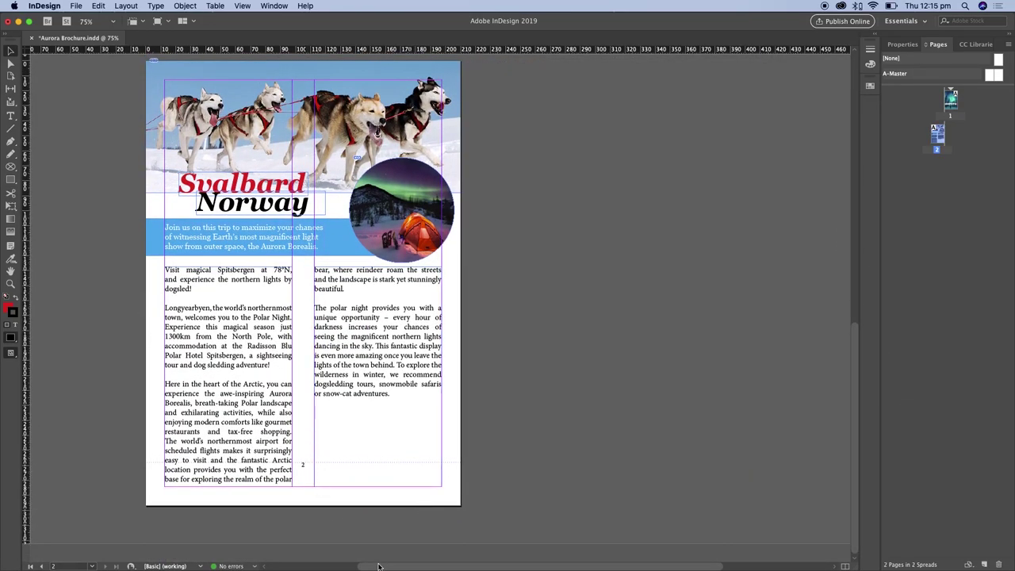
Move the page number frames on both A-Master pages down so that their top edges sit on the bottom margin.
{"action": "left_click_drag", "start_coordinate": [379, 563], "coordinate": [338, 564]}
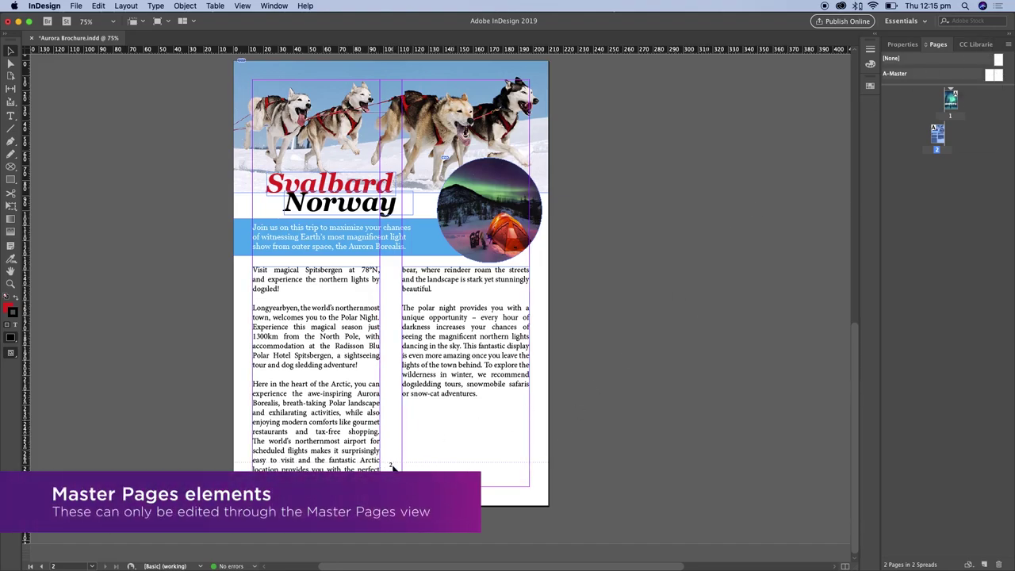
{"action": "double_click", "coordinate": [990, 76]}
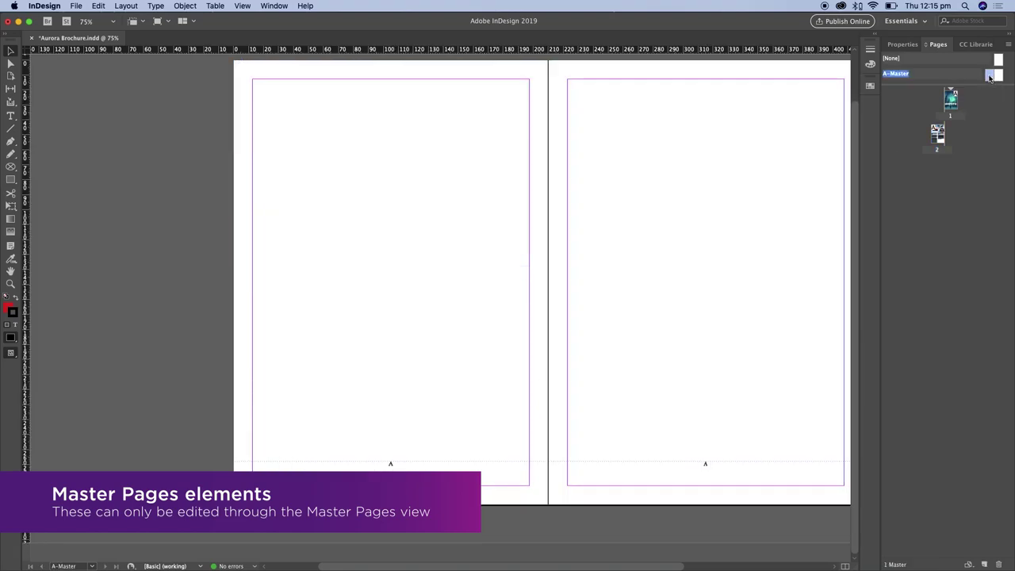
{"action": "left_click", "coordinate": [428, 476]}
{"action": "left_click_drag", "start_coordinate": [423, 473], "coordinate": [428, 497]}
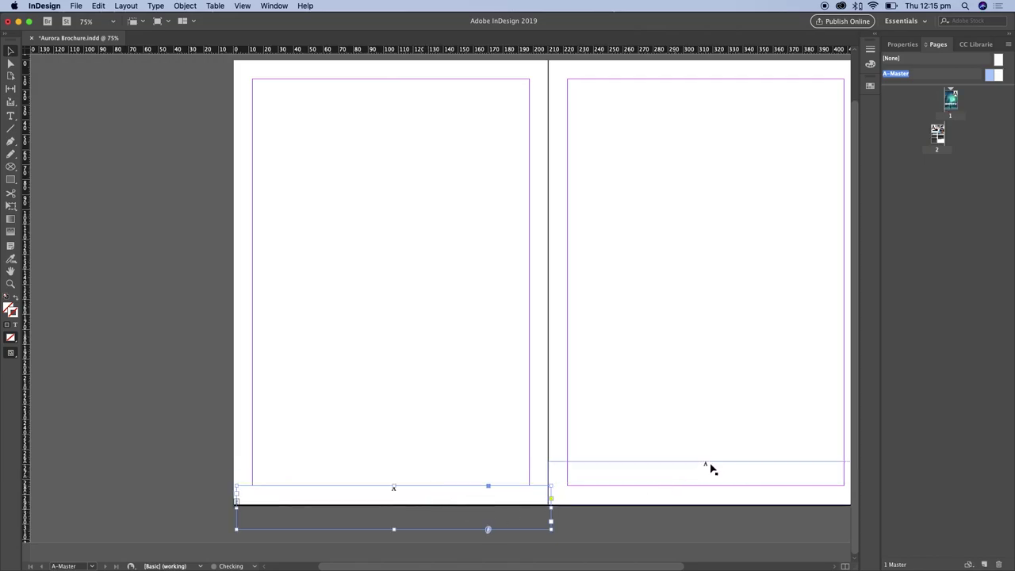
{"action": "left_click_drag", "start_coordinate": [724, 473], "coordinate": [727, 498]}
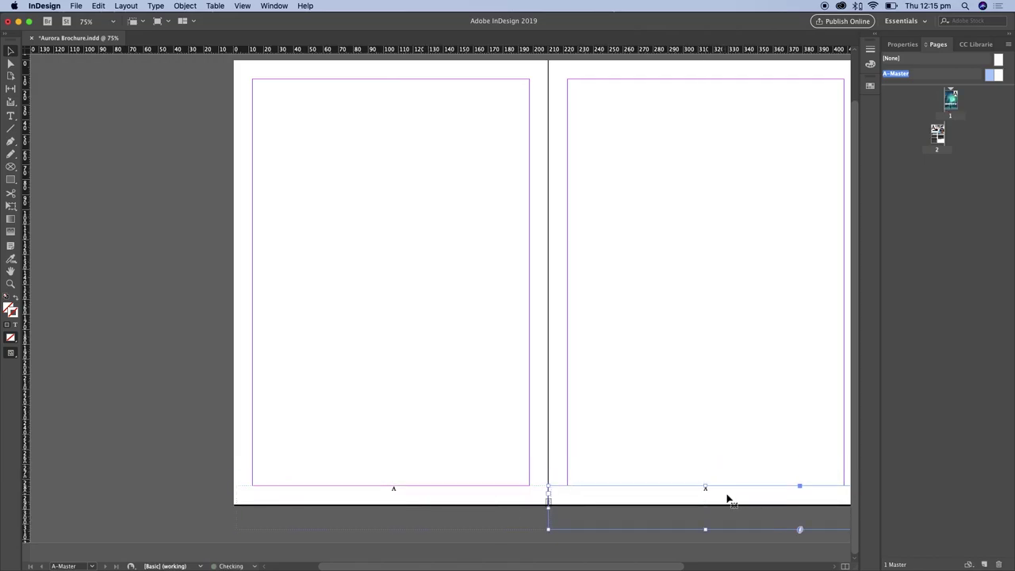
Preview page 2 without guides to check the page number's position below the body text, and show the guides again.
{"action": "double_click", "coordinate": [938, 136]}
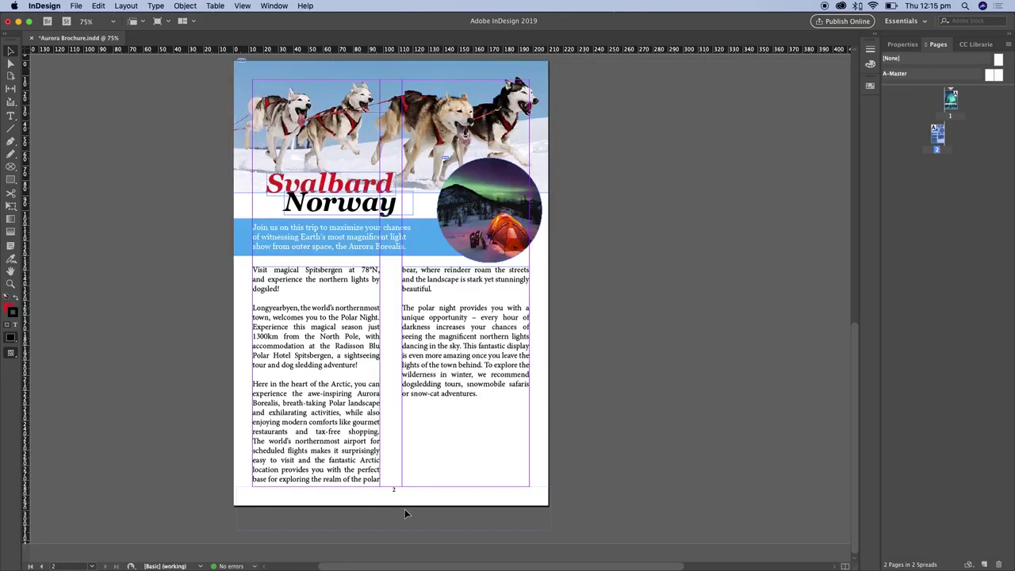
{"action": "key", "text": "w"}
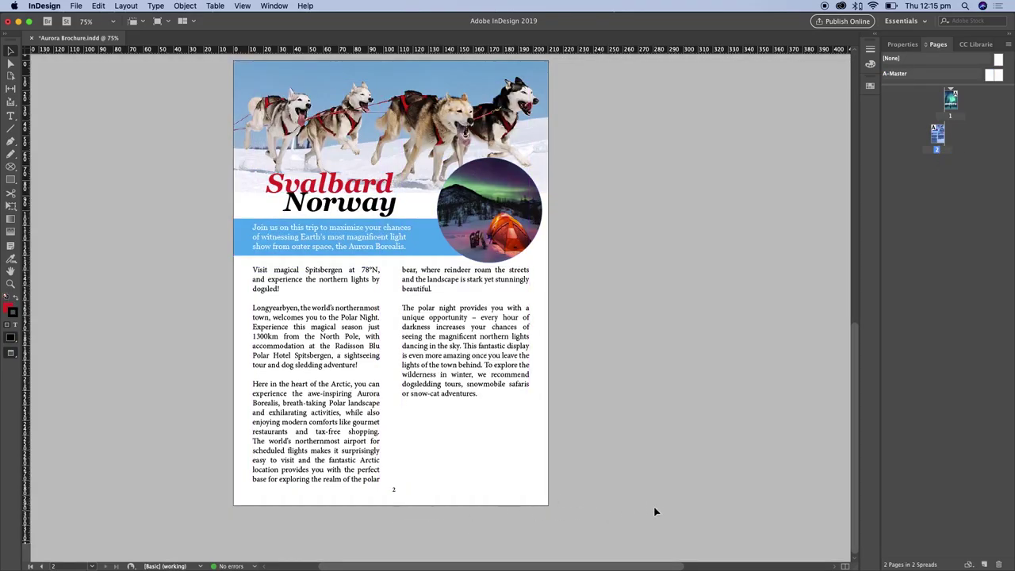
{"action": "key", "text": "w"}
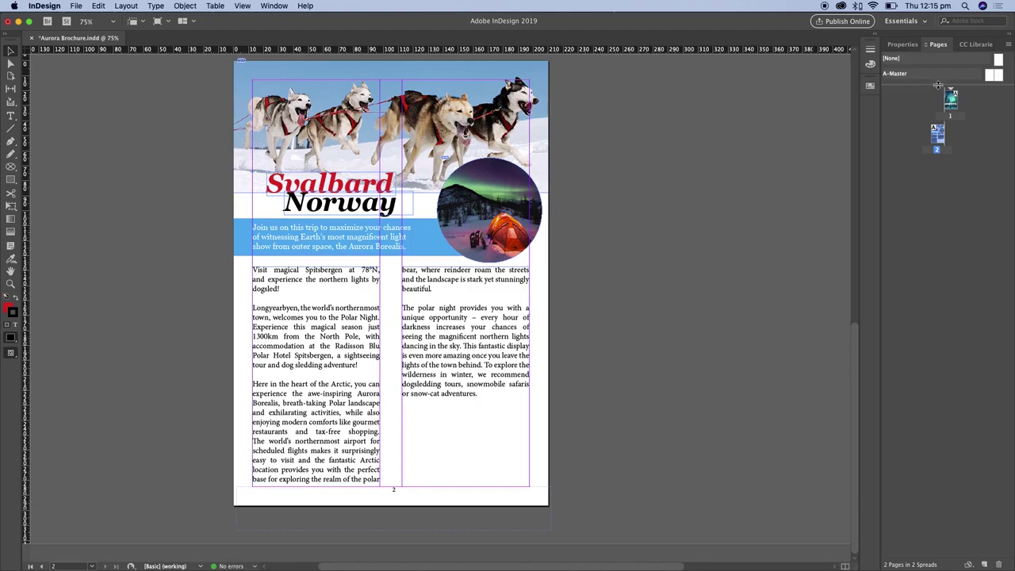
Add "Holiday Travel Brochure 2019" after the page number marker on the left A-Master page, and check it on page 2.
{"action": "double_click", "coordinate": [991, 75]}
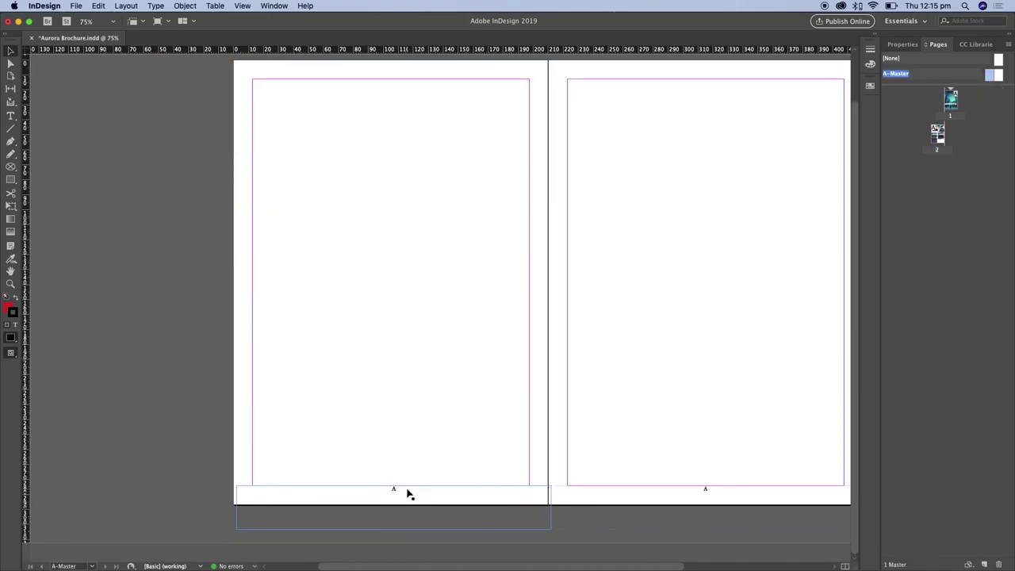
{"action": "key", "text": "t"}
{"action": "left_click", "coordinate": [404, 490]}
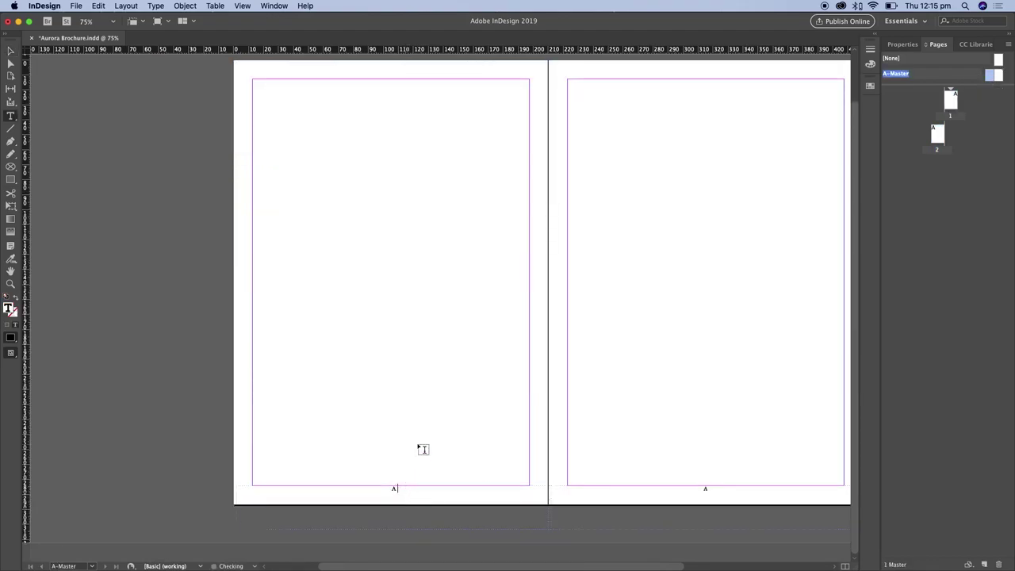
{"action": "type", "text": "Holiday Travel Brochure 2019"}
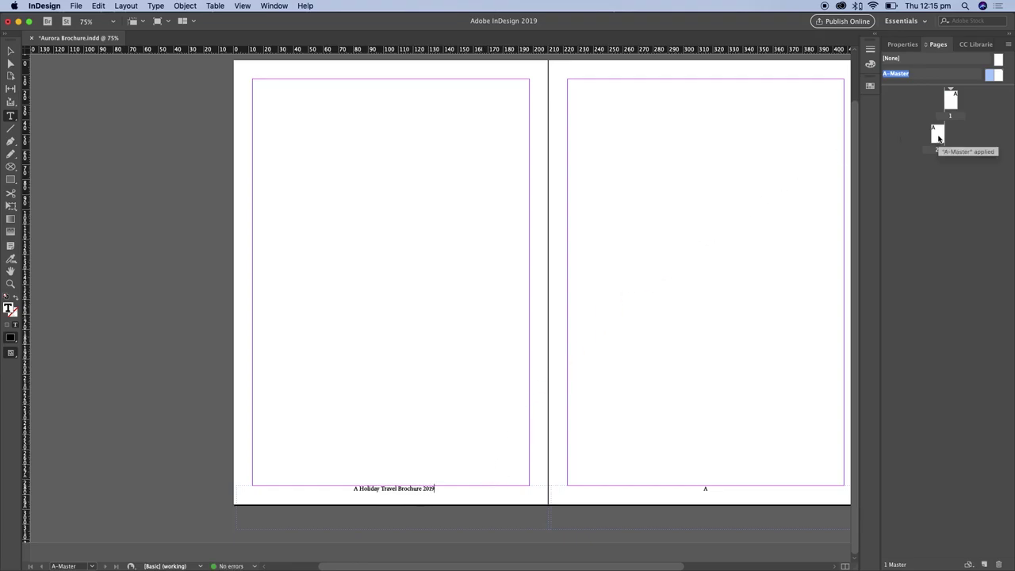
{"action": "double_click", "coordinate": [937, 139]}
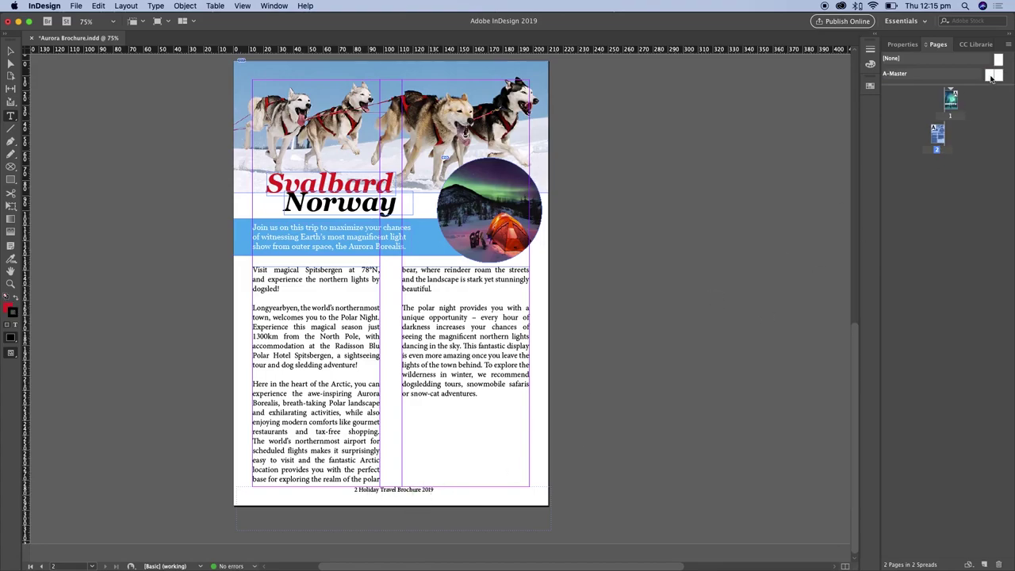
Rotate the left A-Master footer frame 90° clockwise and place its text vertically in the left margin near the page's lower corner.
{"action": "double_click", "coordinate": [991, 77]}
{"action": "left_click", "coordinate": [12, 52]}
{"action": "left_click", "coordinate": [386, 497]}
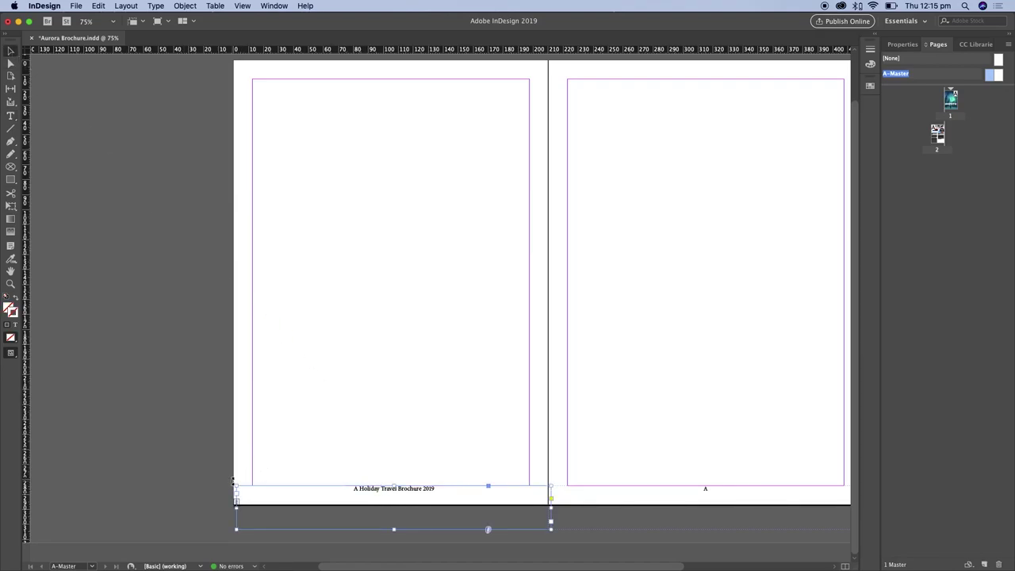
{"action": "left_click_drag", "start_coordinate": [233, 481], "coordinate": [419, 322]}
{"action": "left_click_drag", "start_coordinate": [411, 493], "coordinate": [242, 449]}
{"action": "key", "text": "Left"}
{"action": "key", "text": "Left"}
{"action": "key", "text": "Left"}
{"action": "key", "text": "Left"}
{"action": "key", "text": "Left"}
{"action": "key", "text": "Left"}
{"action": "key", "text": "Left"}
{"action": "key", "text": "Left"}
{"action": "key", "text": "Down"}
{"action": "key", "text": "Down"}
{"action": "key", "text": "Down"}
{"action": "key", "text": "Down"}
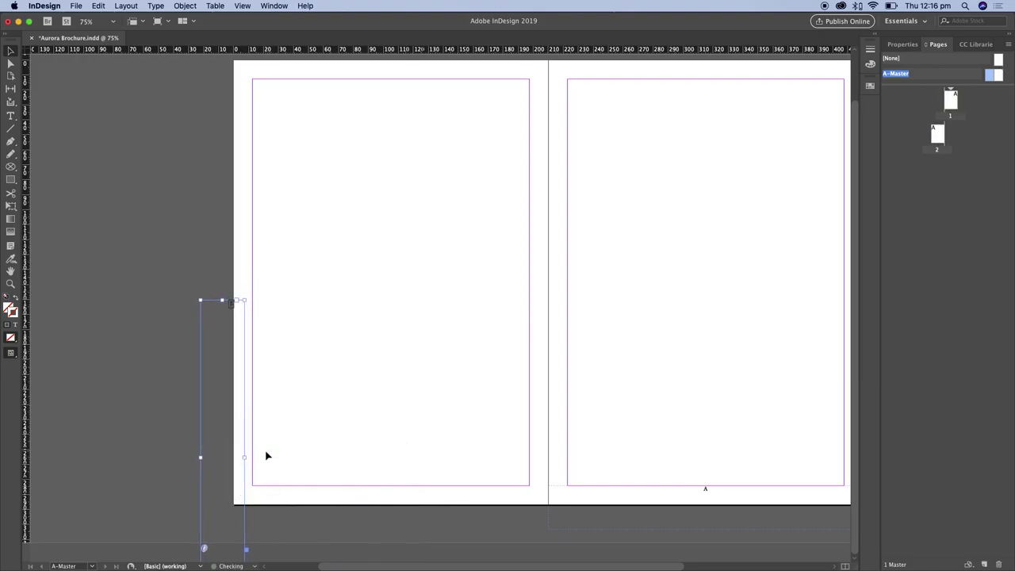
Check the vertical footer text on page 2 without guides, compare it with the A-Master spread, and show the guides again.
{"action": "double_click", "coordinate": [937, 135]}
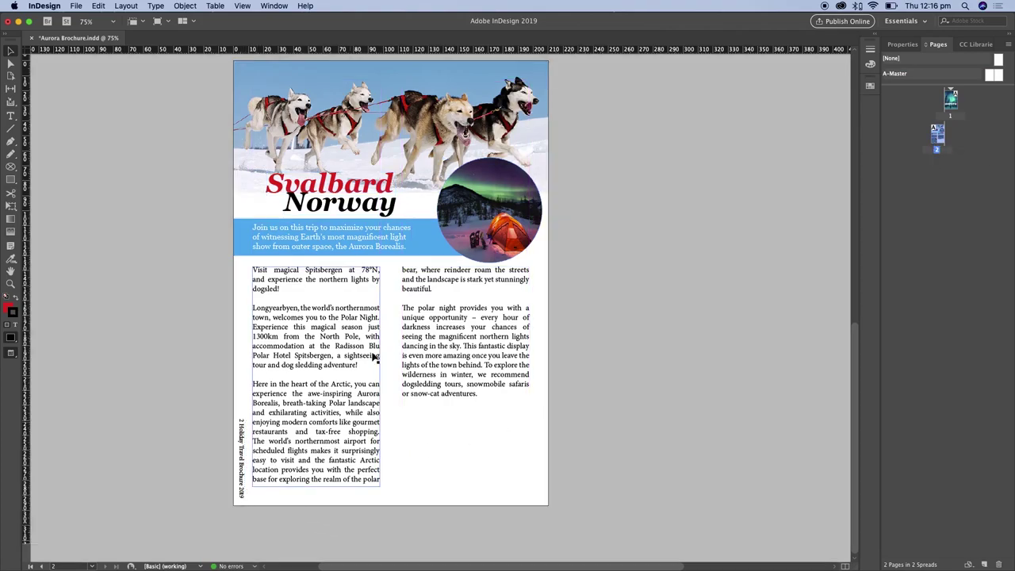
{"action": "scroll", "coordinate": [406, 321], "scroll_direction": "left", "scroll_amount": 3}
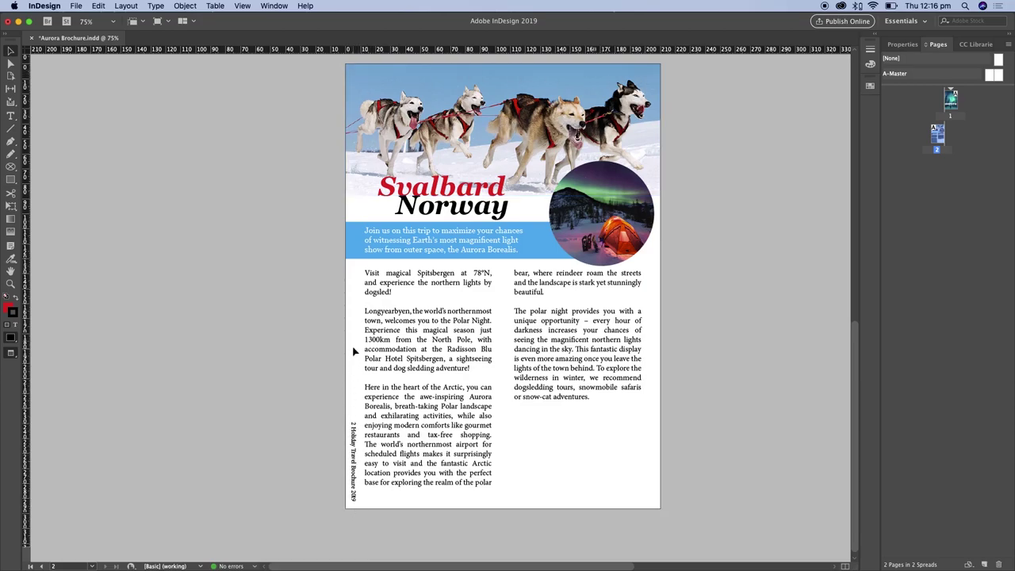
{"action": "double_click", "coordinate": [990, 76]}
{"action": "double_click", "coordinate": [937, 135]}
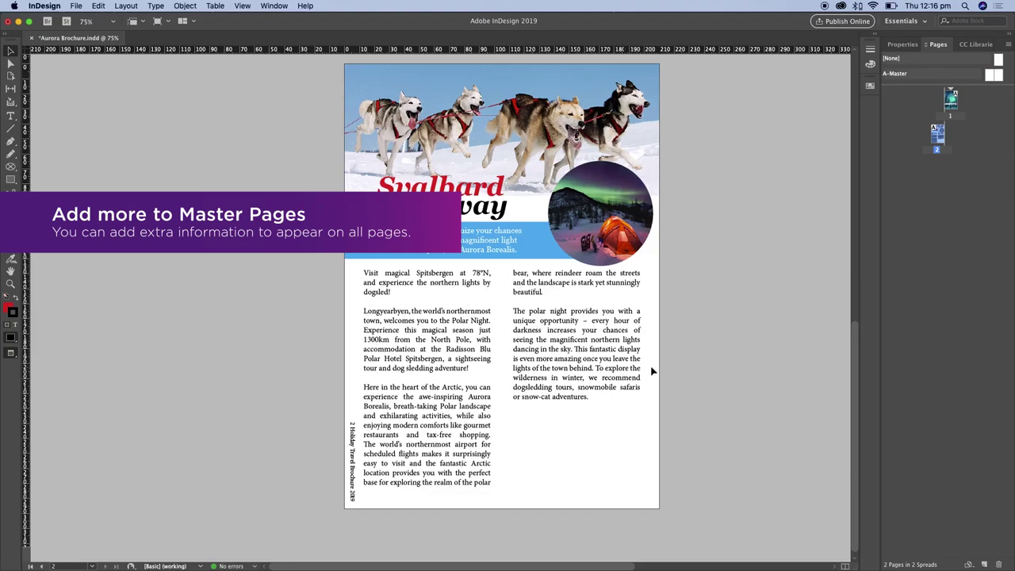
{"action": "key", "text": "w"}
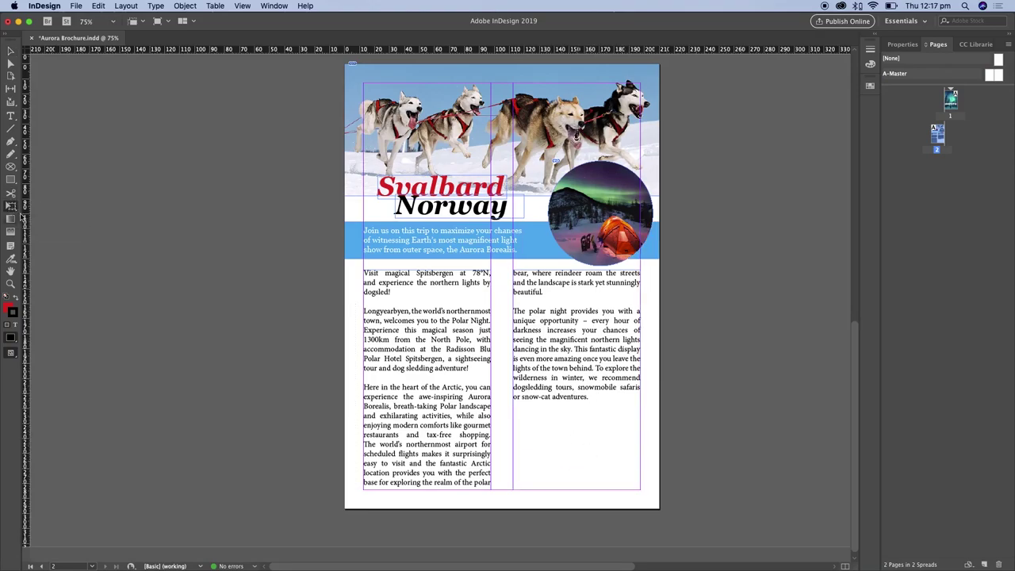
Try enlarging the "Svalbard" title on page 2 with the Free Transform tool, and undo it.
{"action": "left_click", "coordinate": [478, 198]}
{"action": "key", "text": "super+equal"}
{"action": "key", "text": "super+equal"}
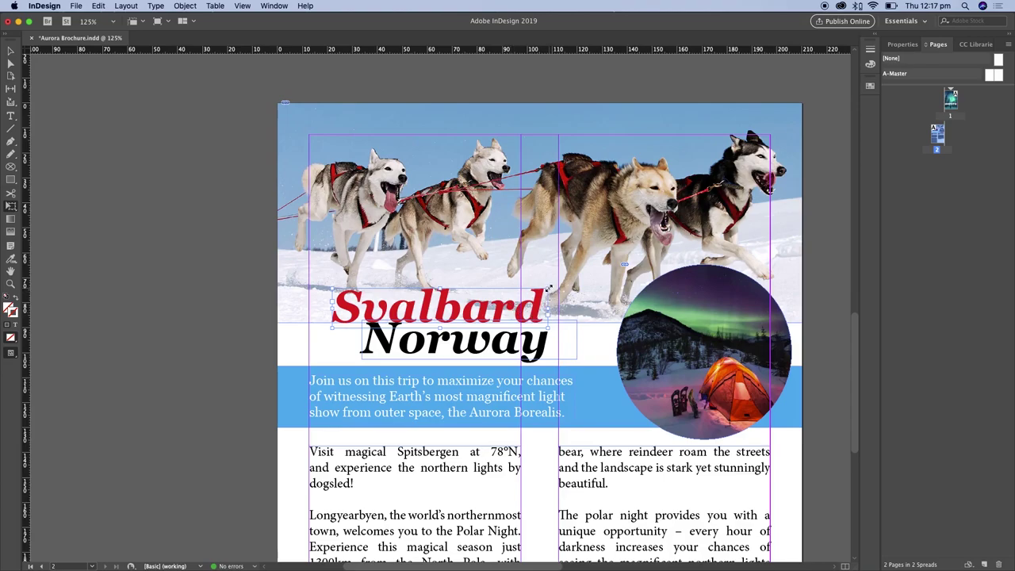
{"action": "left_click_drag", "start_coordinate": [549, 288], "coordinate": [607, 279]}
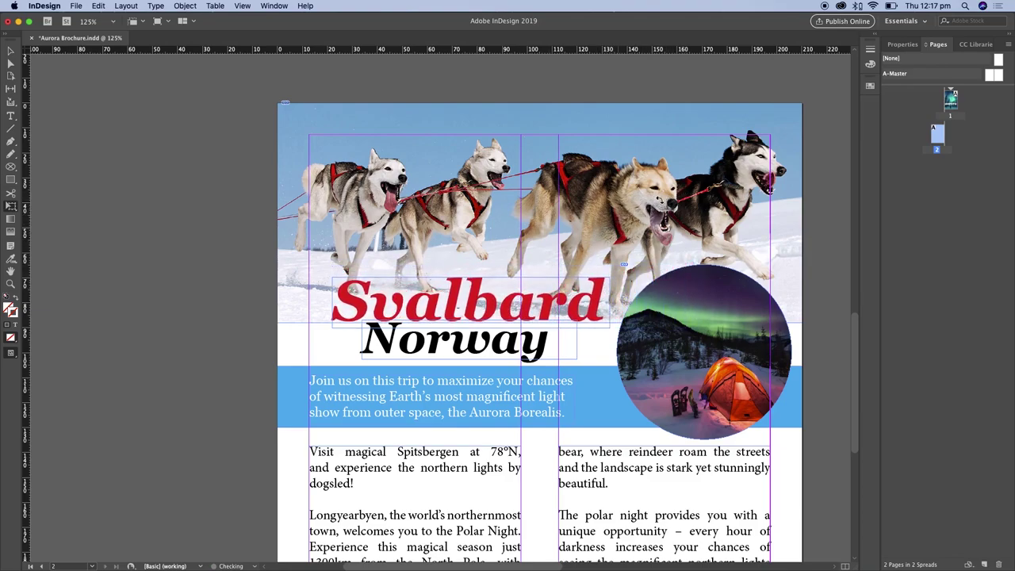
{"action": "key", "text": "cmd+z"}
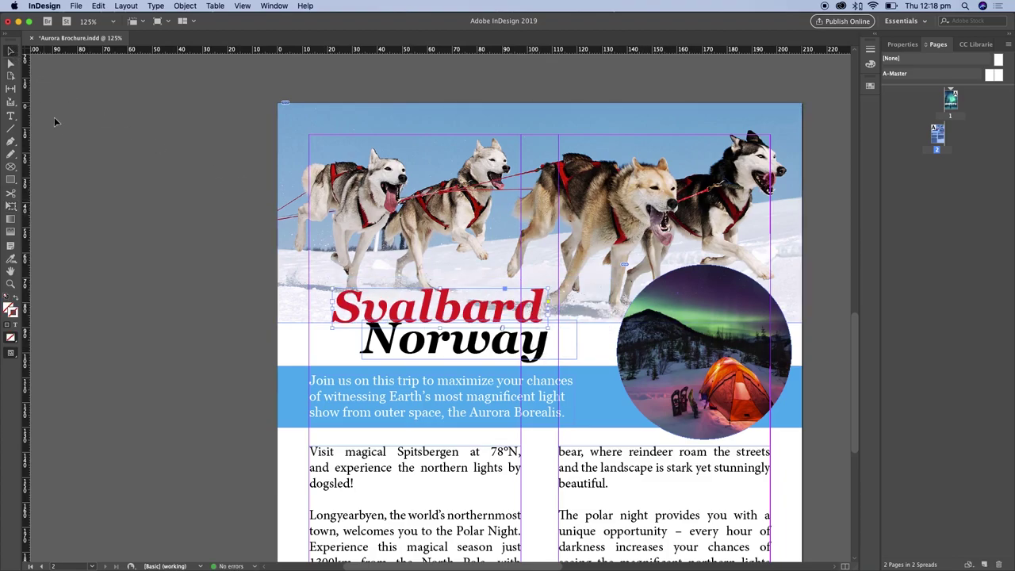
Try scaling the "Svalbard" and "Norway" title frames together with the Free Transform tool.
{"action": "left_click", "coordinate": [508, 352], "text": "shift"}
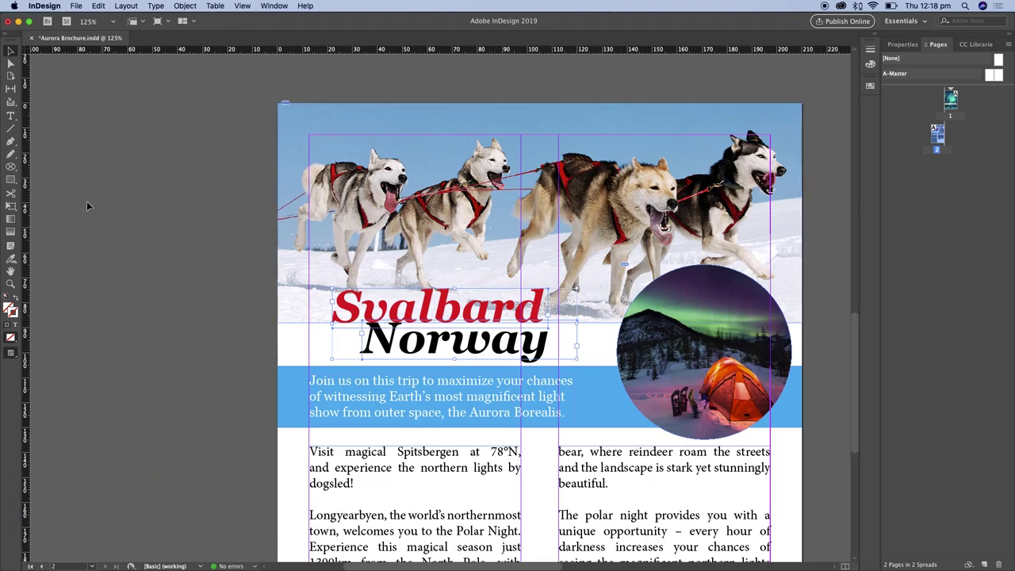
{"action": "left_click", "coordinate": [11, 206]}
{"action": "left_click_drag", "start_coordinate": [576, 289], "coordinate": [594, 241]}
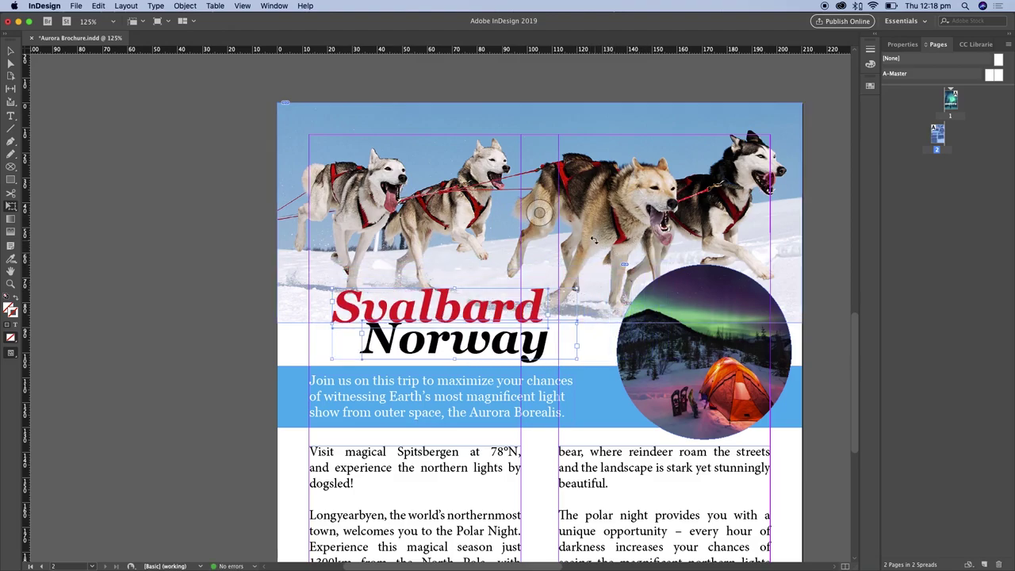
{"action": "left_click", "coordinate": [11, 52]}
Try moving the title frames, the intro text and both body text columns together as one selection.
{"action": "key", "text": "super+minus"}
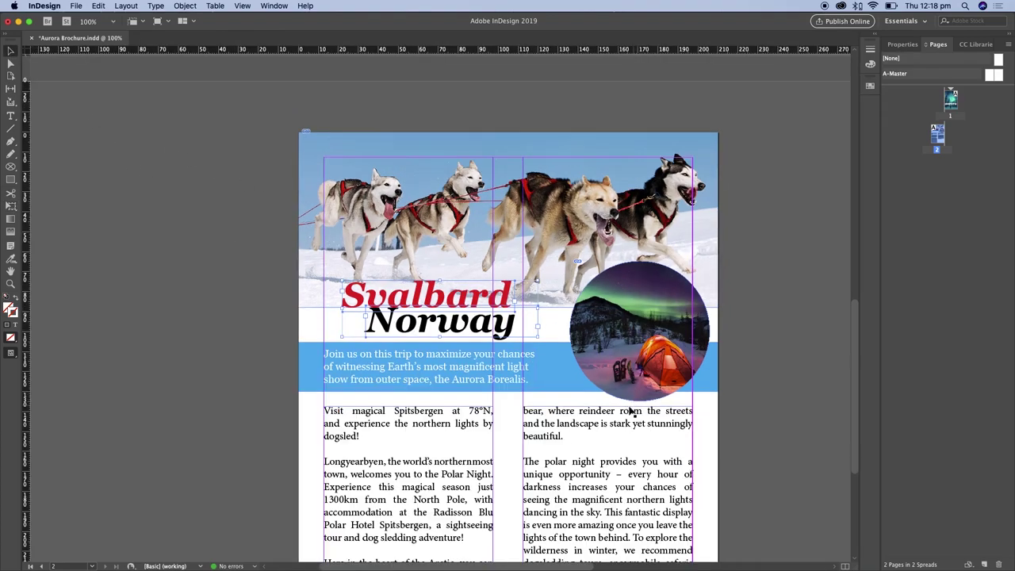
{"action": "scroll", "coordinate": [856, 357], "scroll_direction": "down", "scroll_amount": 3}
{"action": "scroll", "coordinate": [856, 359], "scroll_direction": "down", "scroll_amount": 2}
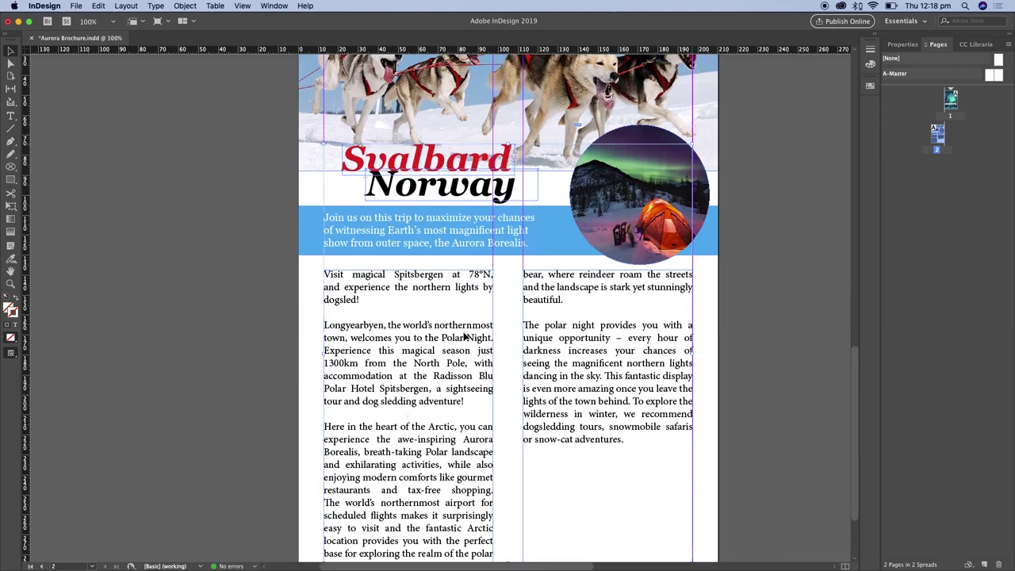
{"action": "key", "text": "super+z"}
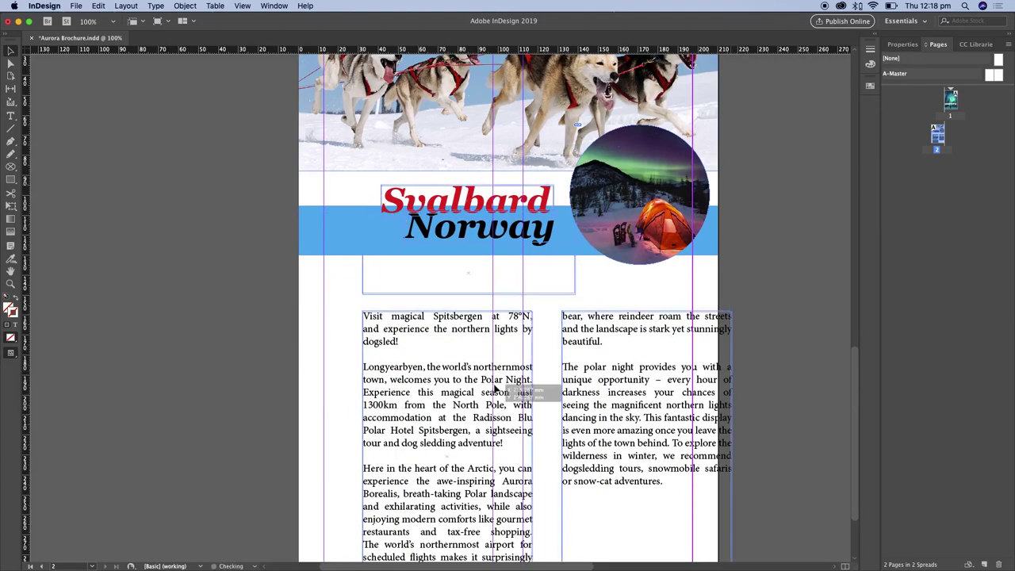
{"action": "key", "text": "super+shift+z"}
{"action": "key", "text": "super+z"}
{"action": "key", "text": "super+shift+z"}
Try moving a marquee selection of the blue banner, intro text, tent photo and body columns on page 2.
{"action": "key", "text": "super+minus"}
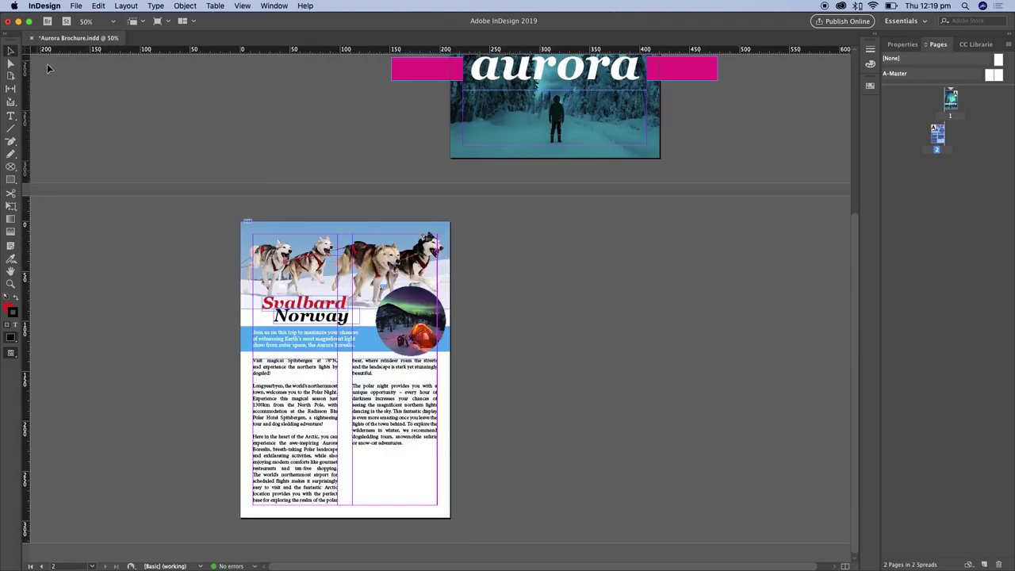
{"action": "left_click_drag", "start_coordinate": [479, 341], "coordinate": [212, 471]}
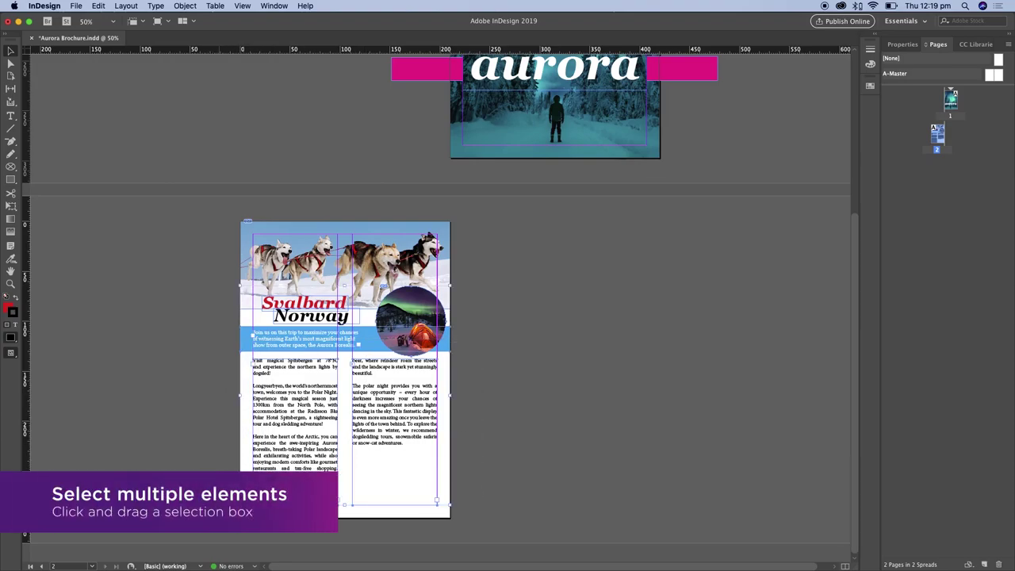
{"action": "left_click_drag", "start_coordinate": [388, 409], "coordinate": [370, 448]}
{"action": "left_click_drag", "start_coordinate": [355, 392], "coordinate": [372, 353]}
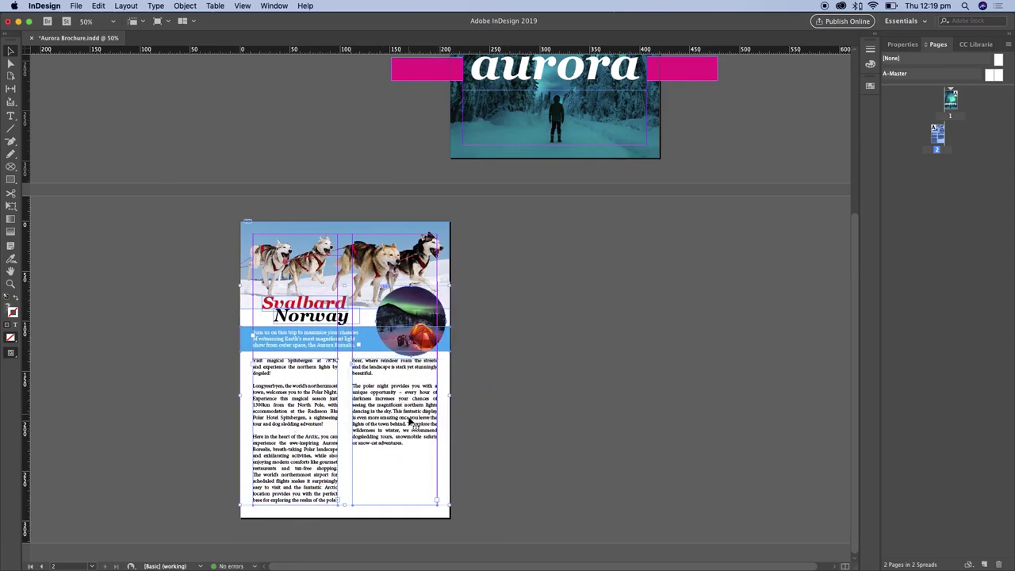
{"action": "key", "text": "super+equal"}
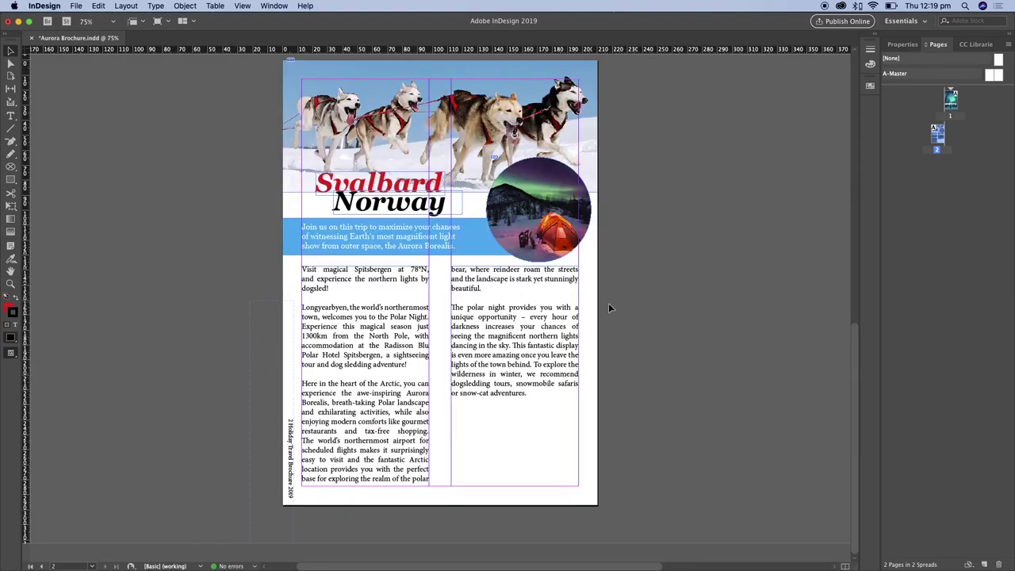
Save the brochure and start exporting it in Adobe PDF (Print) format under the name "Aurora Brochure print".
{"action": "left_click", "coordinate": [73, 6]}
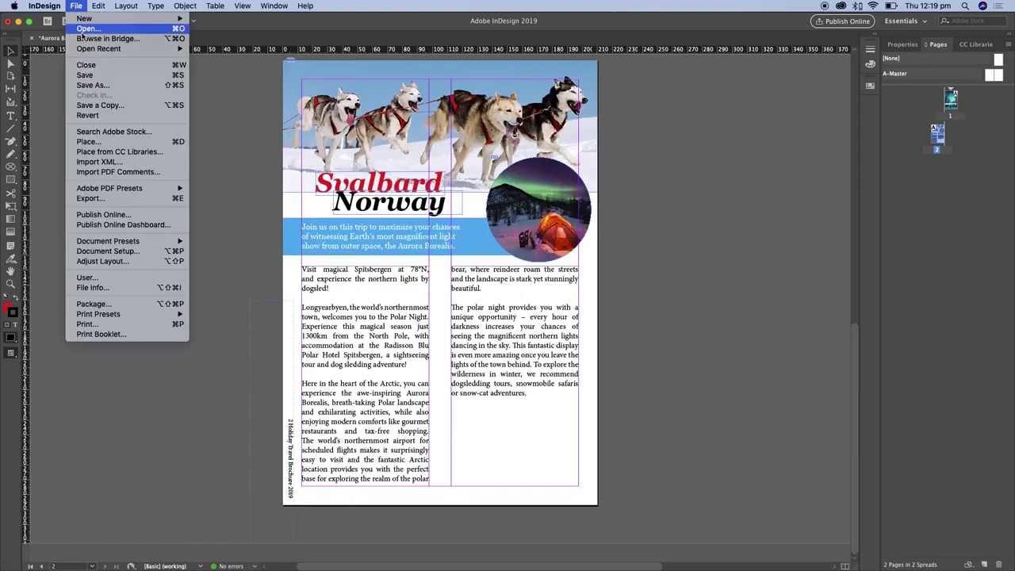
{"action": "left_click", "coordinate": [106, 75]}
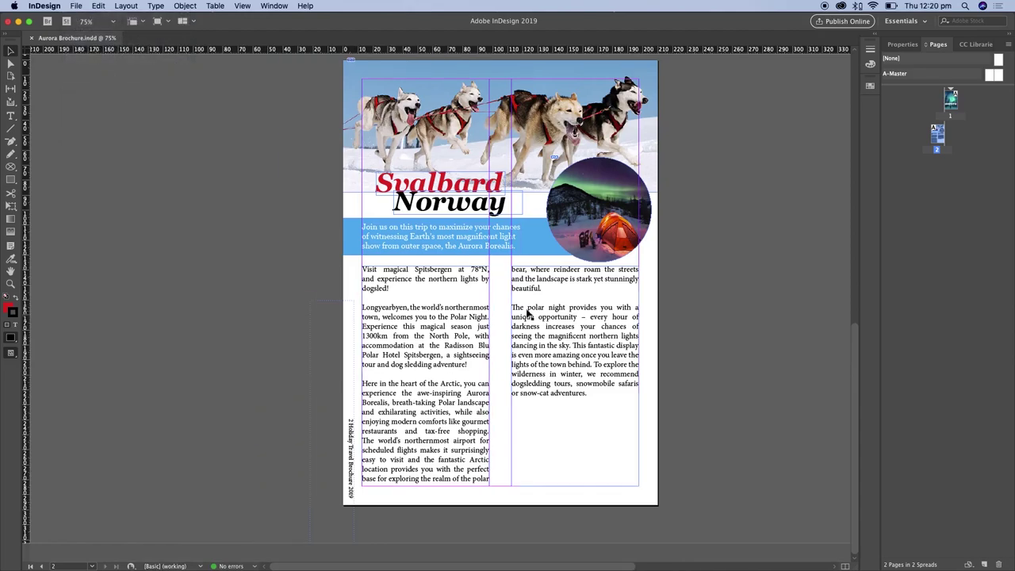
{"action": "left_click", "coordinate": [77, 6]}
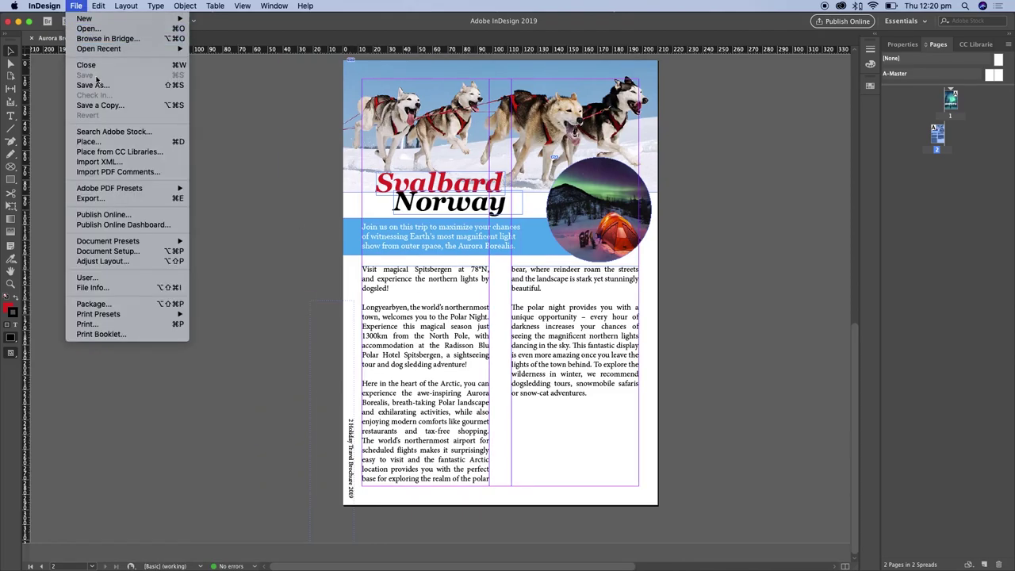
{"action": "left_click", "coordinate": [150, 204]}
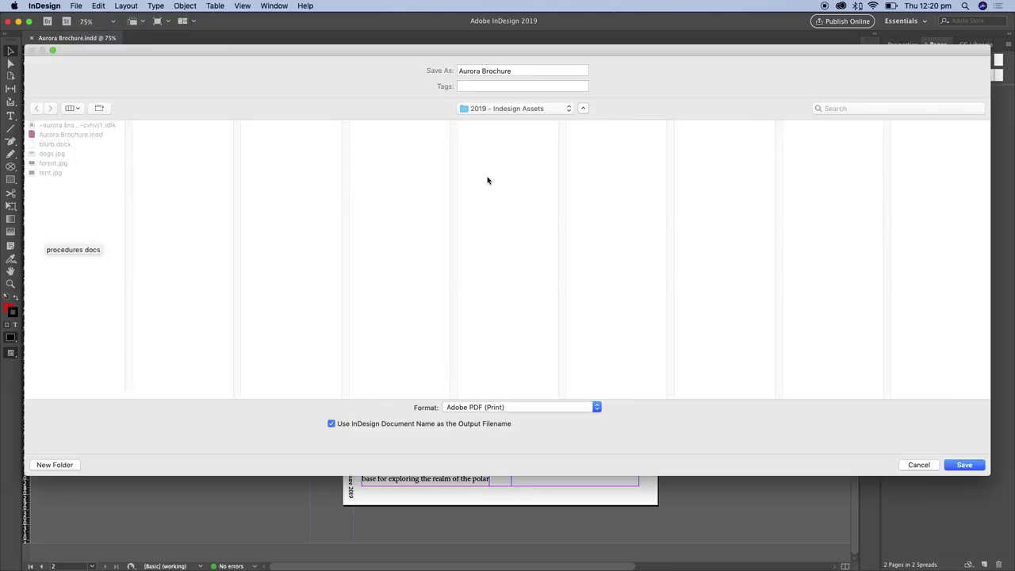
{"action": "left_click", "coordinate": [533, 70]}
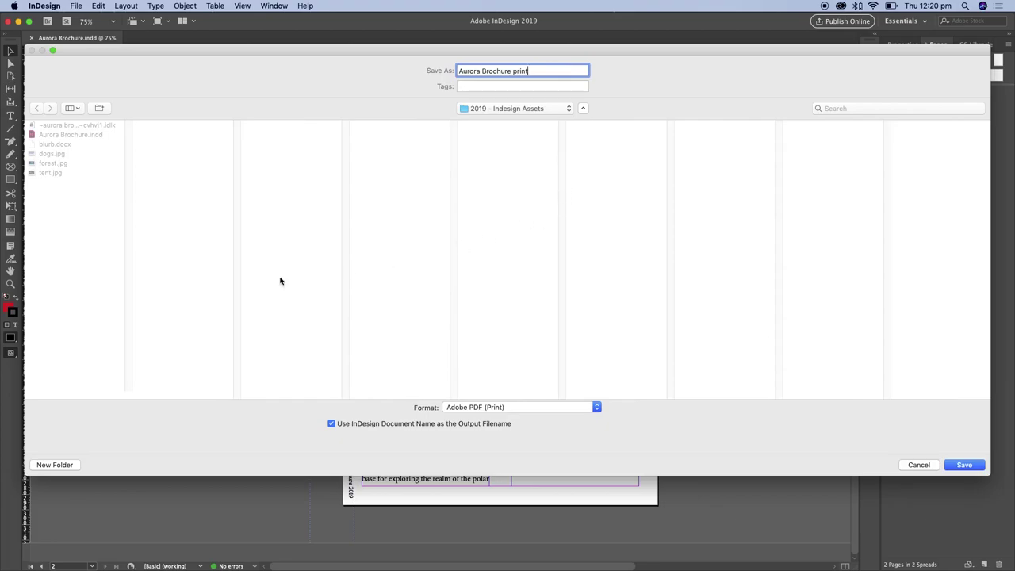
{"action": "left_click", "coordinate": [965, 466]}
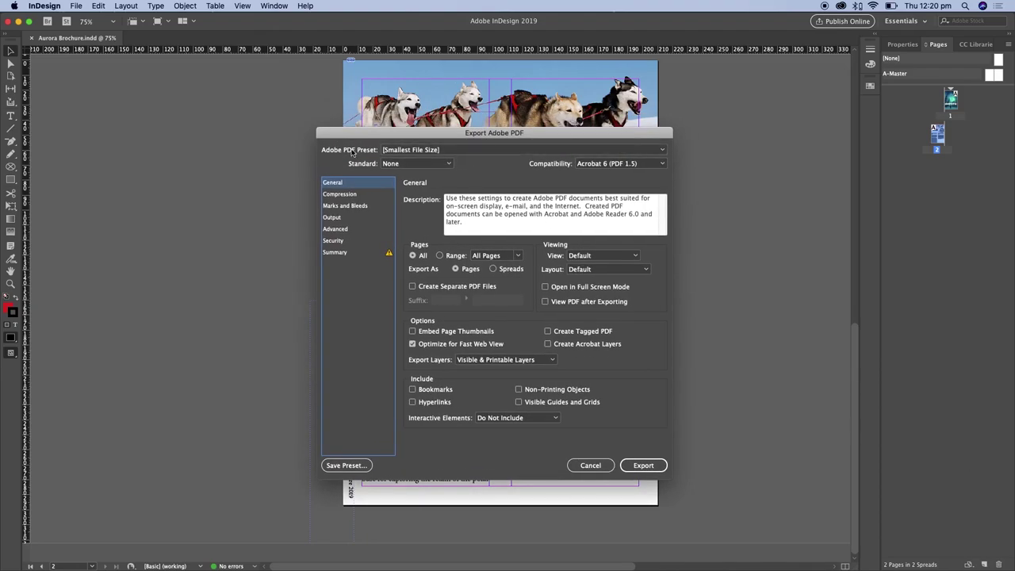
Set the Adobe PDF preset for the export to [High Quality Print].
{"action": "left_click", "coordinate": [511, 150]}
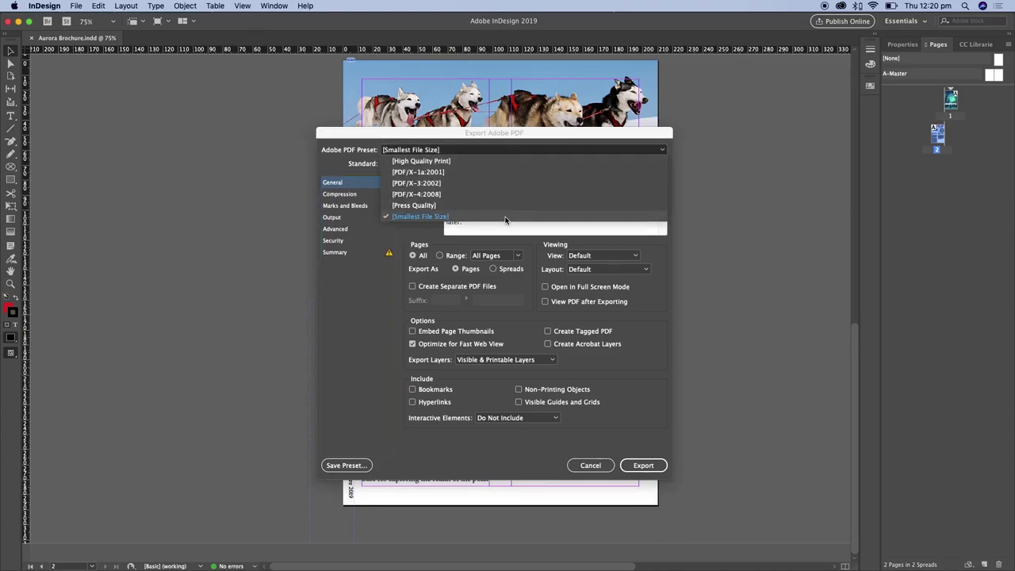
{"action": "left_click", "coordinate": [517, 162]}
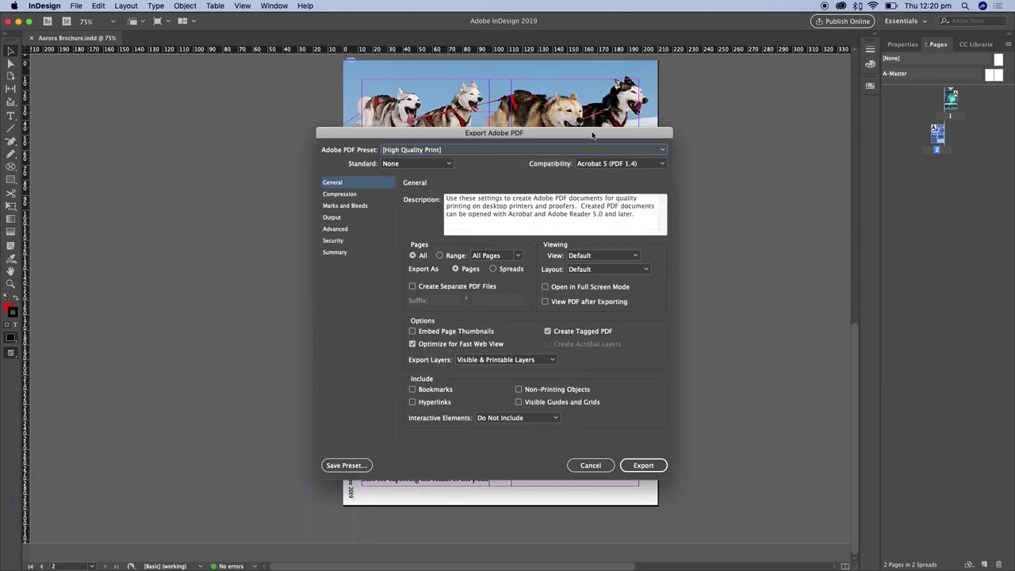
{"action": "left_click_drag", "start_coordinate": [592, 135], "coordinate": [595, 136]}
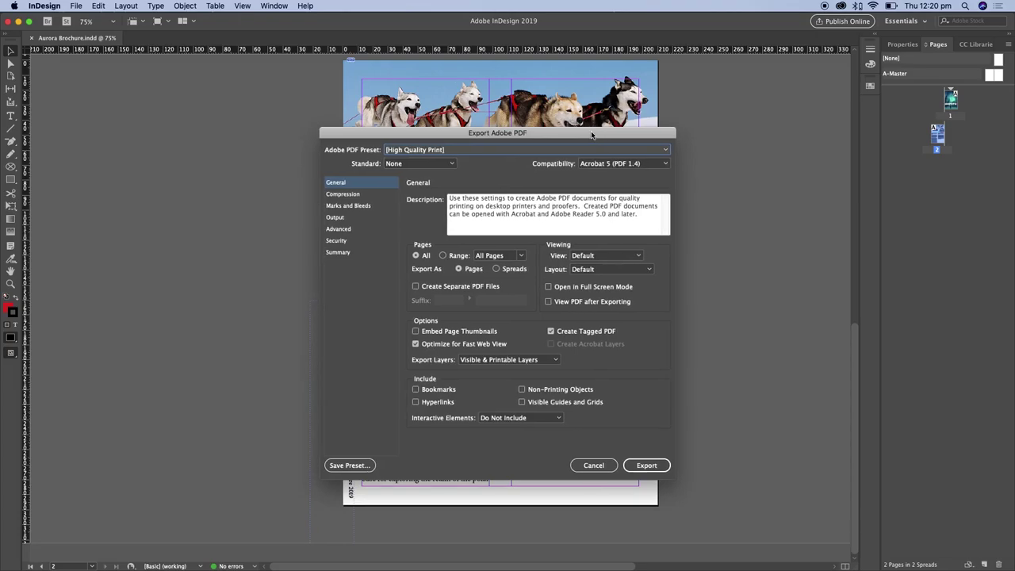
Try limiting the PDF export to the page range 20-35, and switch back to exporting all pages.
{"action": "left_click", "coordinate": [443, 255]}
{"action": "left_click", "coordinate": [521, 255]}
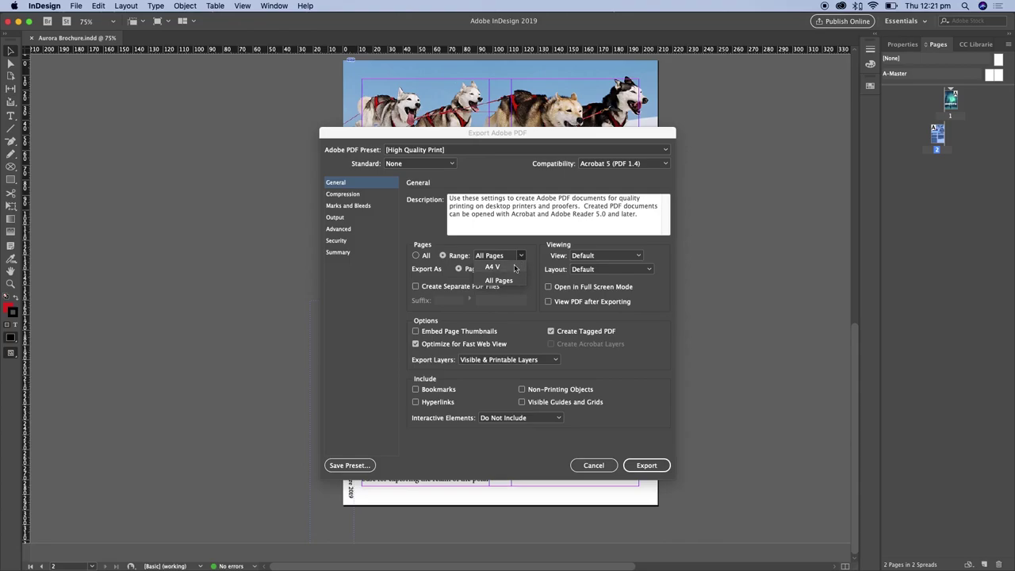
{"action": "left_click", "coordinate": [496, 277]}
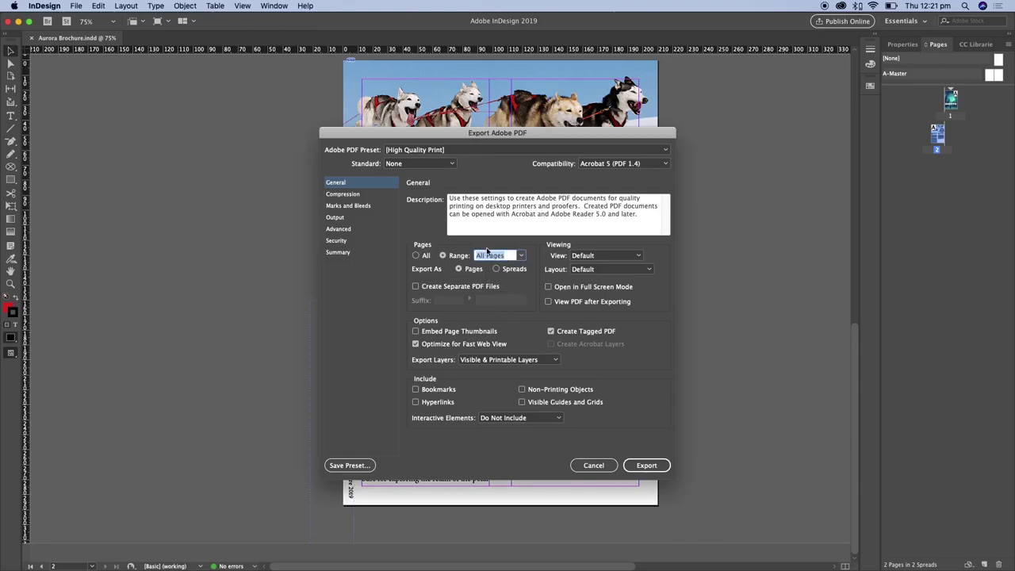
{"action": "type", "text": "20-35"}
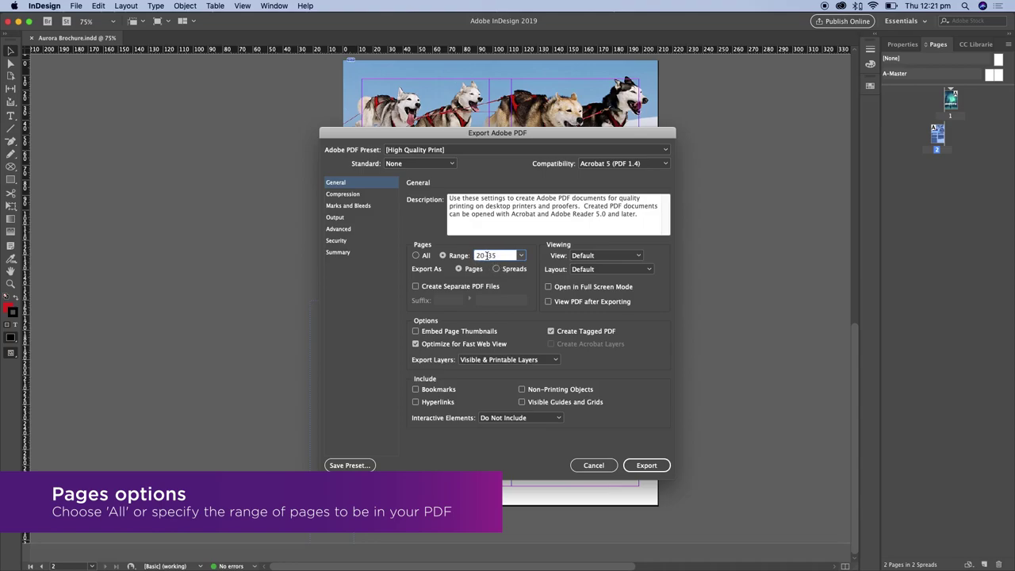
{"action": "left_click", "coordinate": [414, 256]}
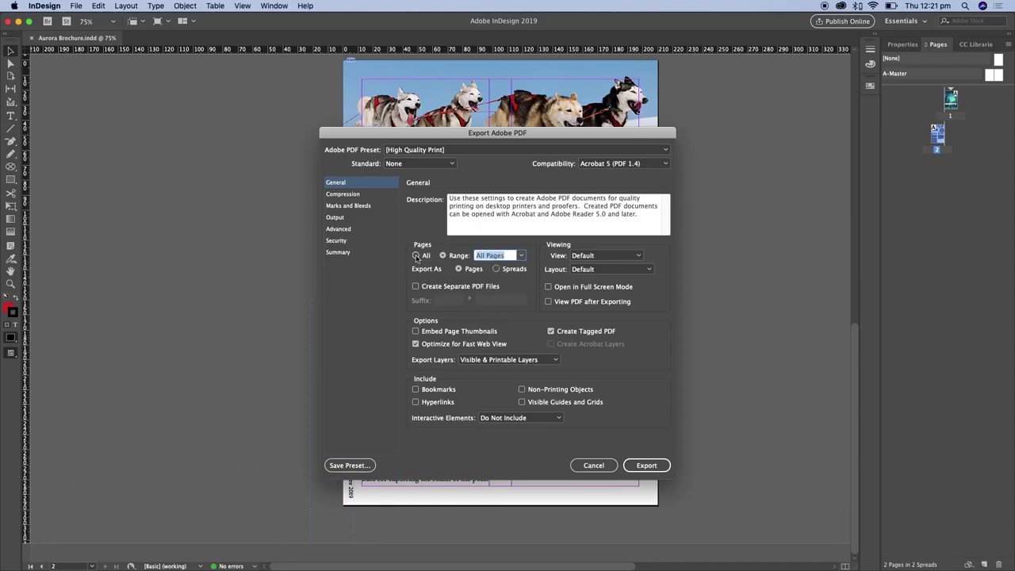
Export all pages of the brochure to the print PDF and dismiss the tip about importing PDF comments.
{"action": "left_click", "coordinate": [646, 466]}
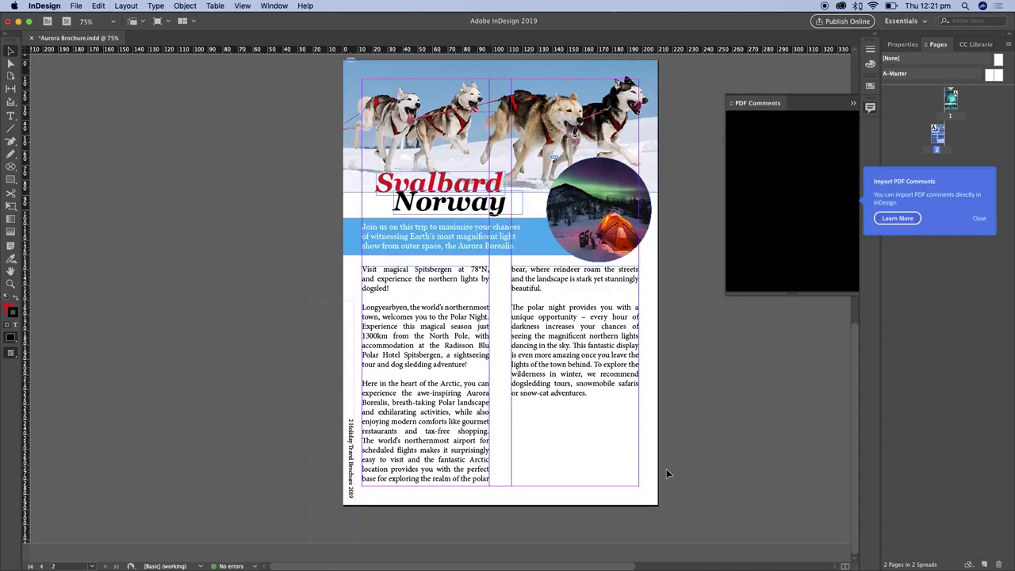
{"action": "left_click", "coordinate": [980, 220]}
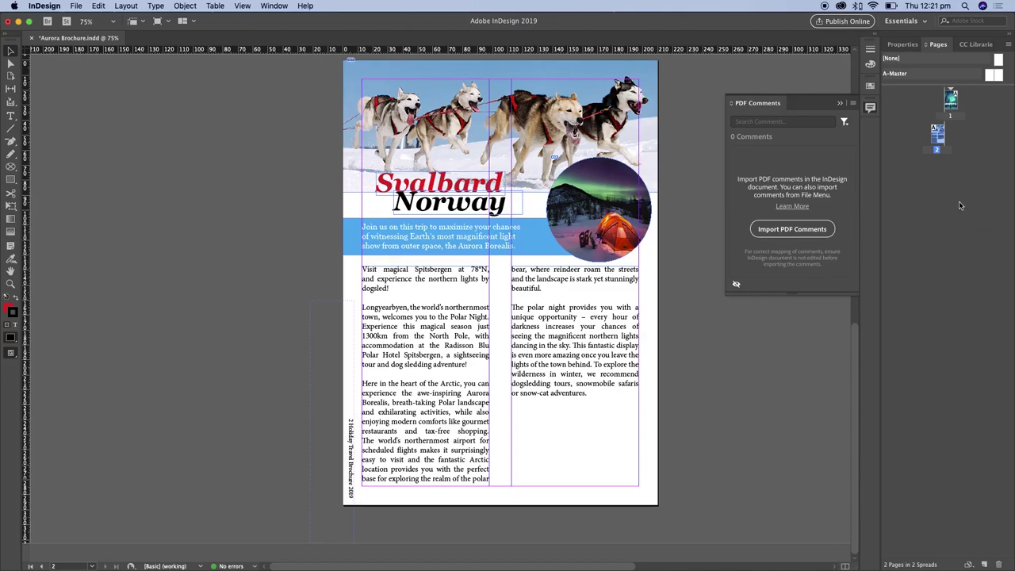
Switch to Finder and open Aurora Brochure print.pdf from the 2019 - Indesign Assets folder.
{"action": "key", "text": "super+Tab"}
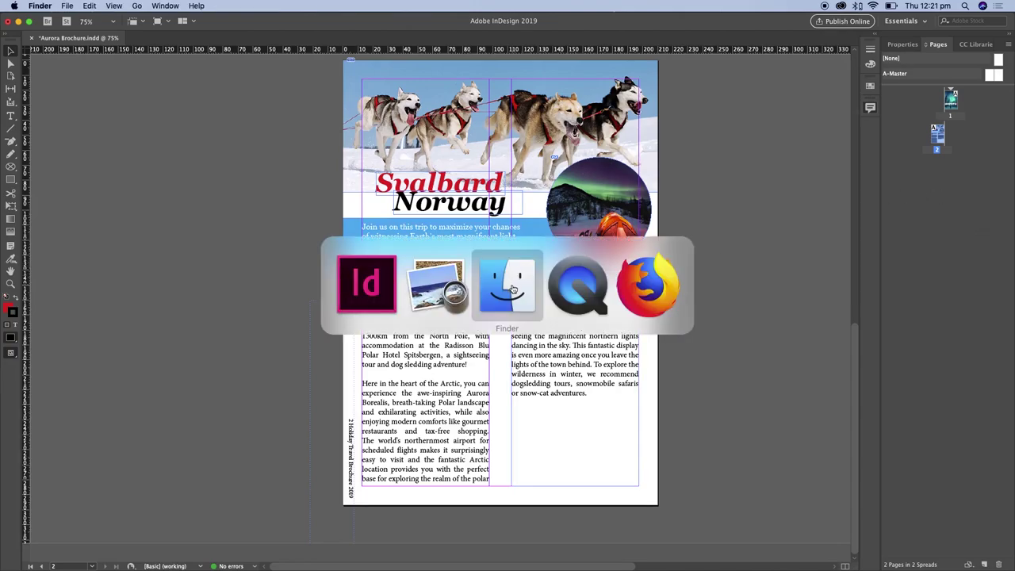
{"action": "left_click", "coordinate": [512, 289]}
{"action": "left_click", "coordinate": [572, 359]}
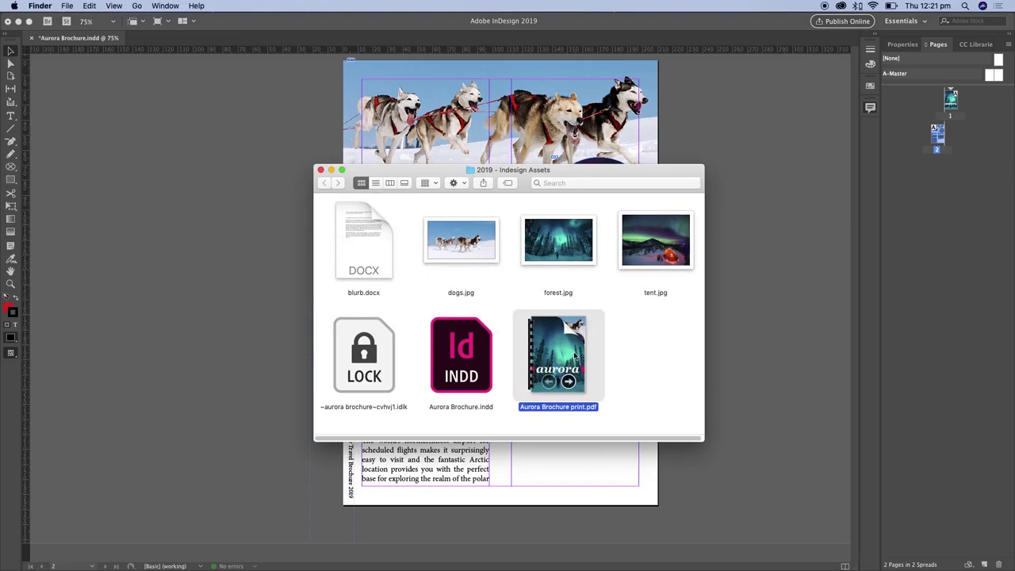
{"action": "double_click", "coordinate": [574, 352]}
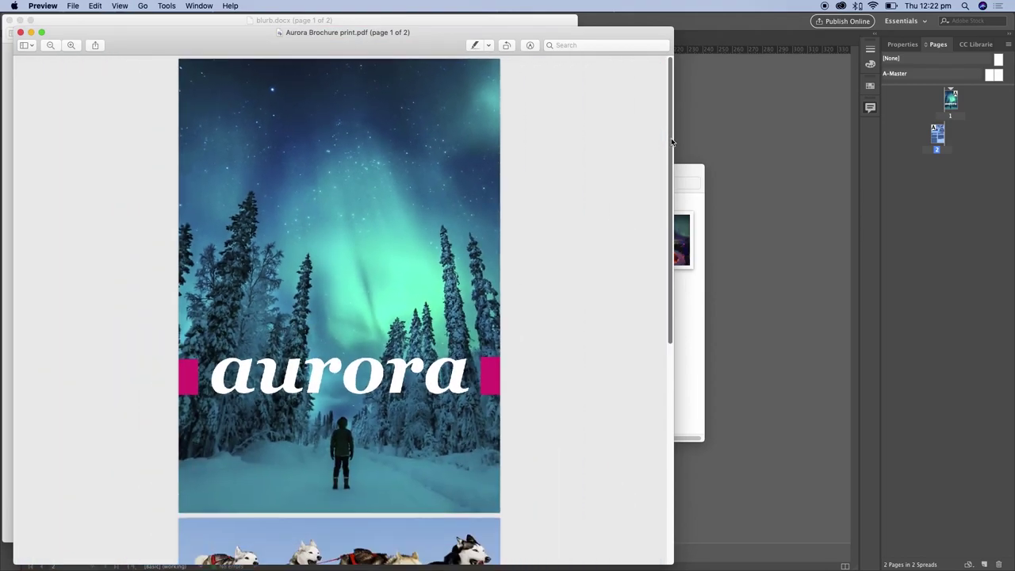
Examine page 2 of the print PDF at higher magnification in a widened window, checking the dog and tent photos and the text.
{"action": "left_click_drag", "start_coordinate": [671, 133], "coordinate": [672, 383]}
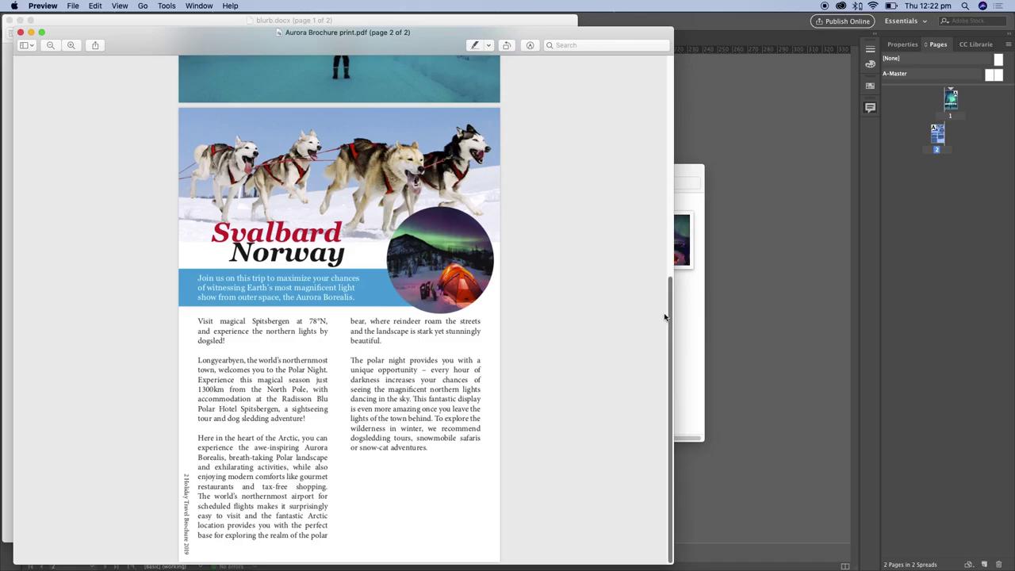
{"action": "key", "text": "super+plus"}
{"action": "key", "text": "super+plus"}
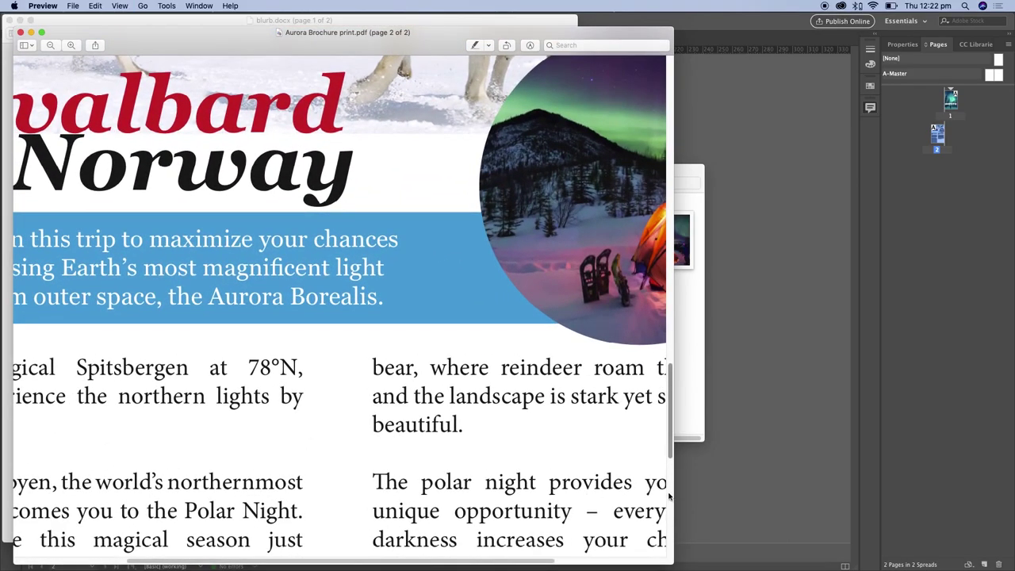
{"action": "left_click_drag", "start_coordinate": [673, 492], "coordinate": [871, 491]}
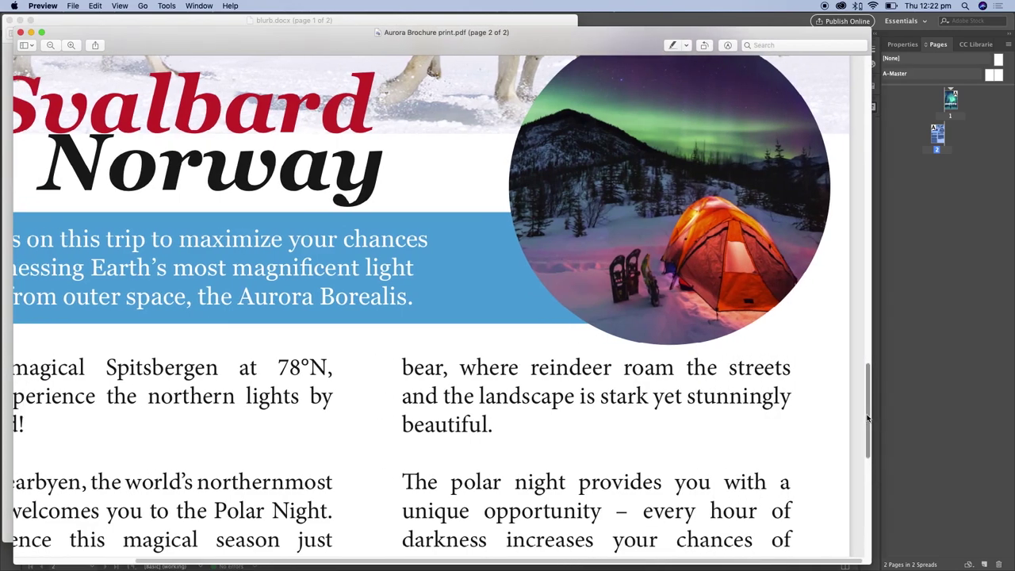
{"action": "scroll", "coordinate": [860, 349], "scroll_direction": "up", "scroll_amount": 5}
{"action": "scroll", "coordinate": [859, 351], "scroll_direction": "up", "scroll_amount": 10}
{"action": "scroll", "coordinate": [851, 249], "scroll_direction": "down", "scroll_amount": 8}
{"action": "scroll", "coordinate": [849, 337], "scroll_direction": "down", "scroll_amount": 4}
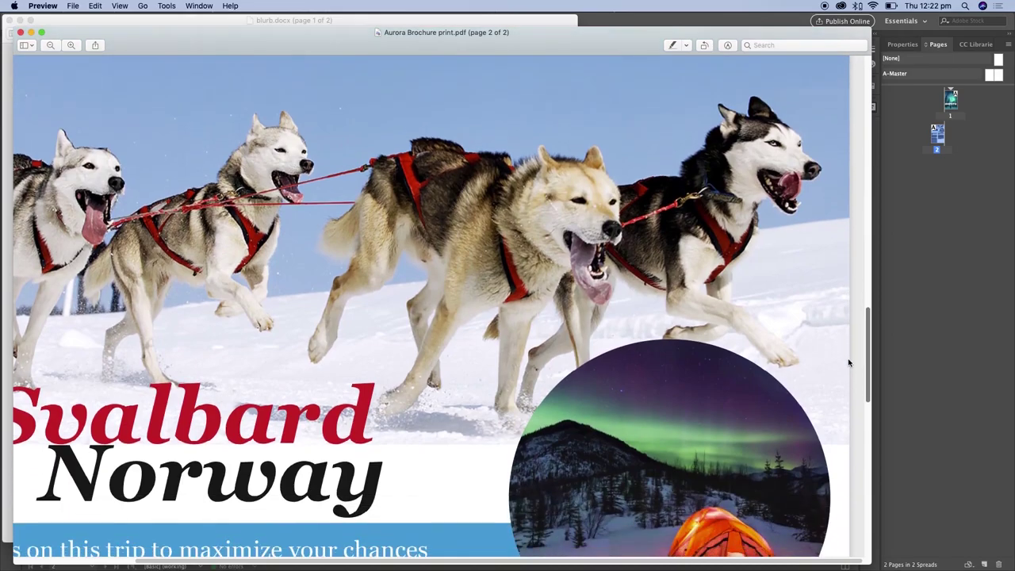
{"action": "scroll", "coordinate": [859, 354], "scroll_direction": "down", "scroll_amount": 2}
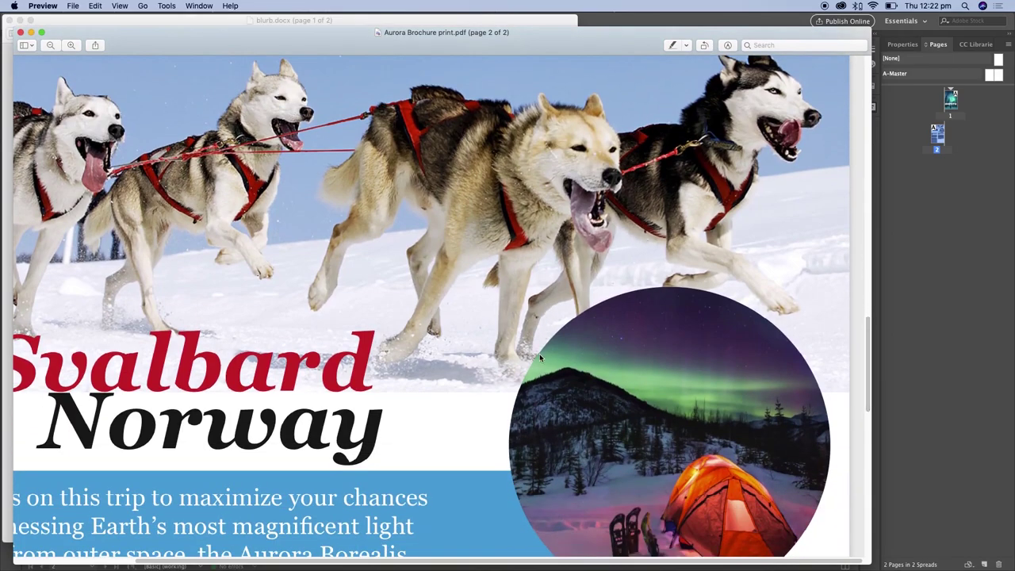
Switch back to InDesign and start another Adobe PDF (Print) export named "Aurora Brochure small" in the 2019 - Indesign Assets folder.
{"action": "key", "text": "super+Tab"}
{"action": "left_click", "coordinate": [508, 305]}
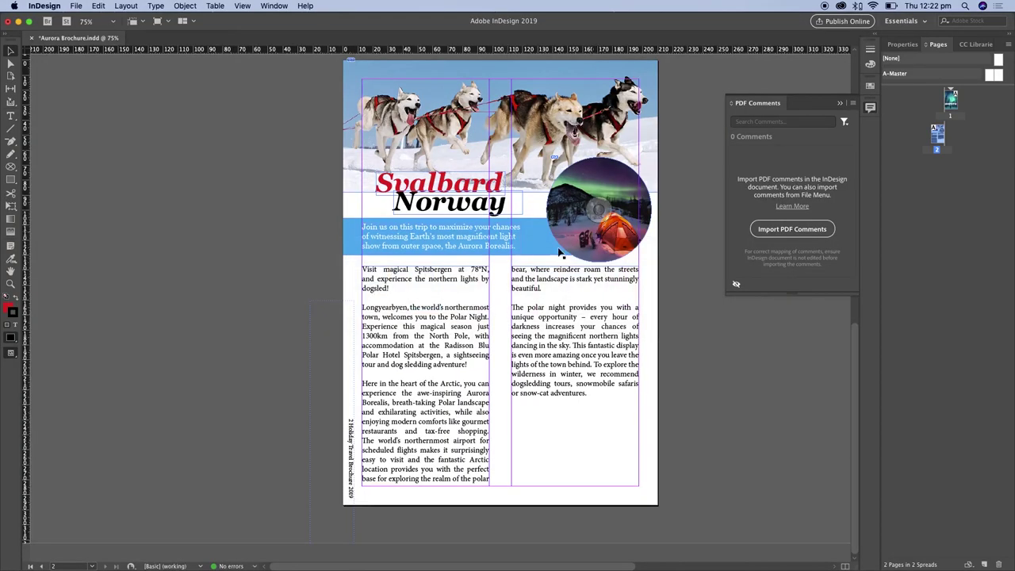
{"action": "left_click", "coordinate": [77, 6]}
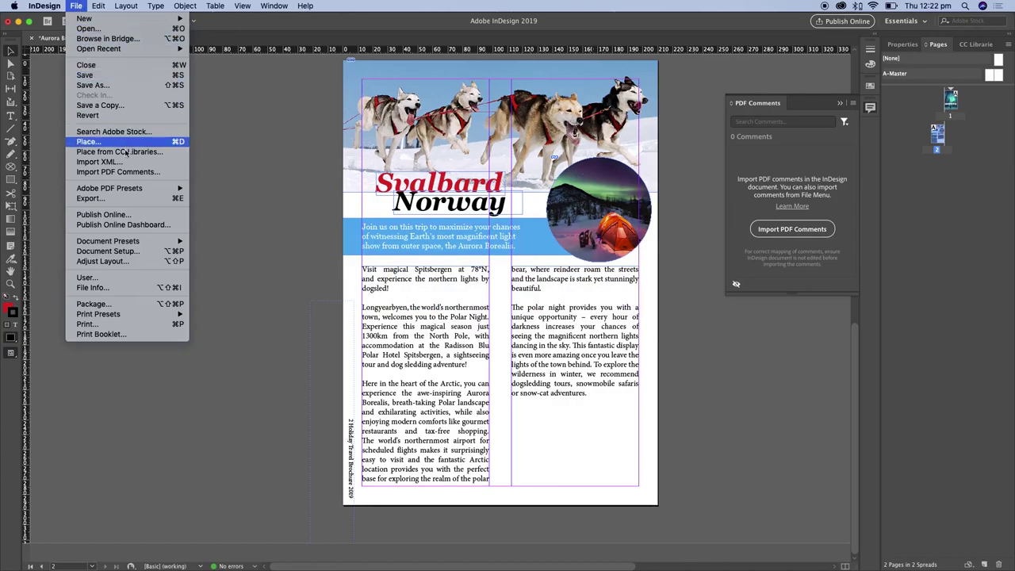
{"action": "left_click", "coordinate": [149, 200]}
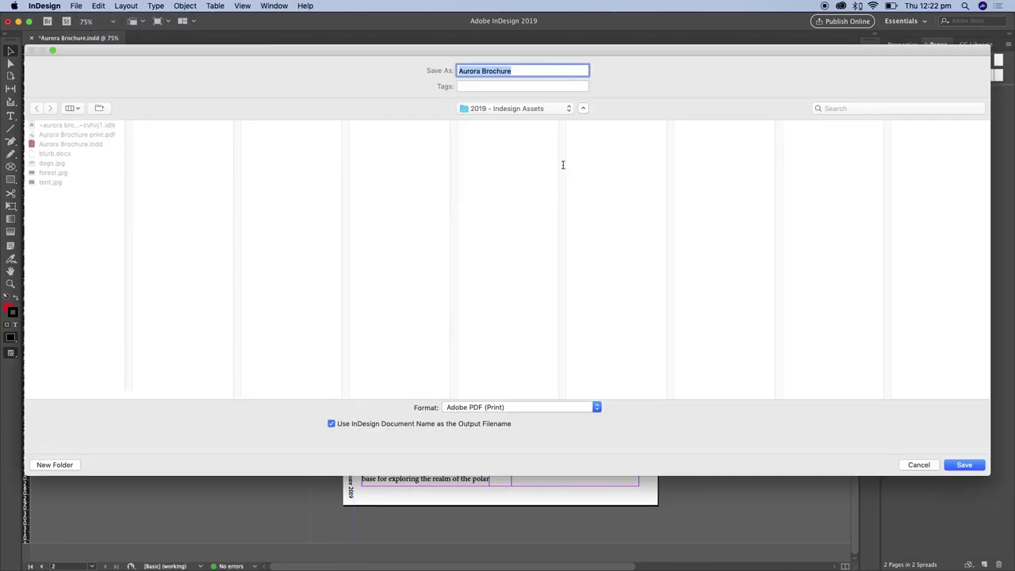
{"action": "left_click", "coordinate": [533, 69]}
{"action": "type", "text": "small"}
{"action": "left_click", "coordinate": [94, 249]}
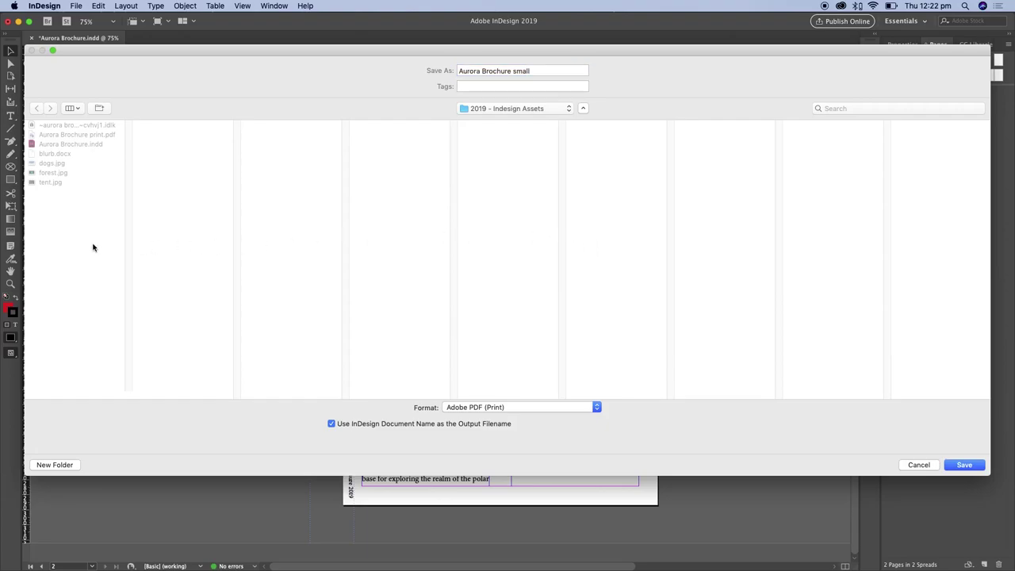
{"action": "left_click", "coordinate": [965, 465]}
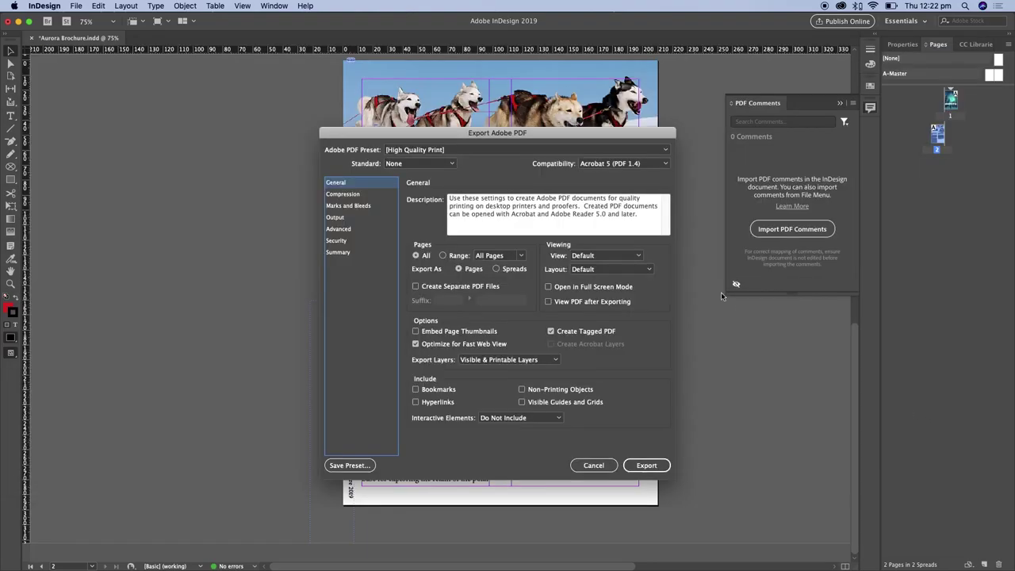
Set the Adobe PDF preset to [Smallest File Size] and export the small version of the brochure.
{"action": "left_click", "coordinate": [485, 149]}
{"action": "left_click", "coordinate": [444, 216]}
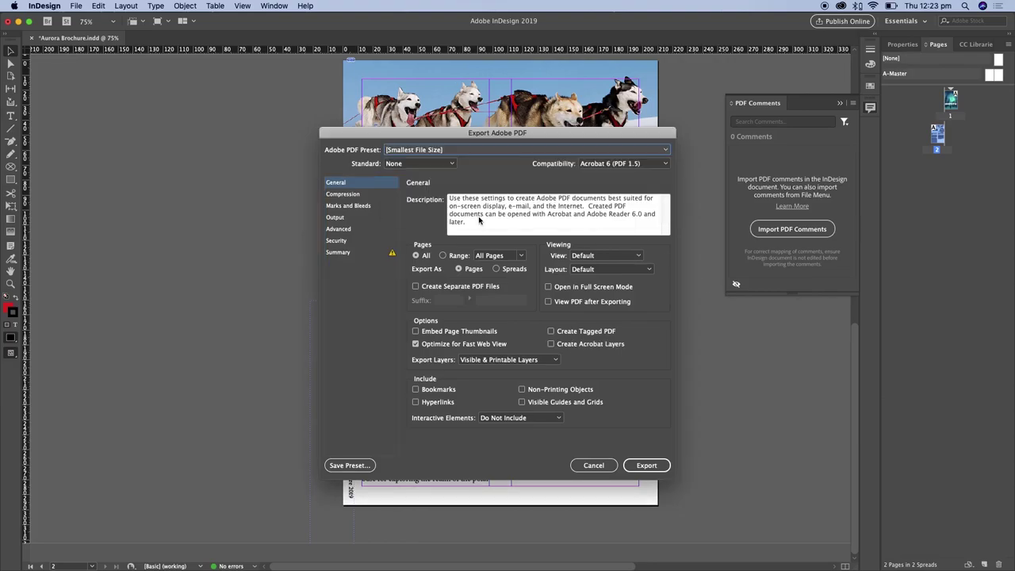
{"action": "left_click_drag", "start_coordinate": [662, 134], "coordinate": [354, 128]}
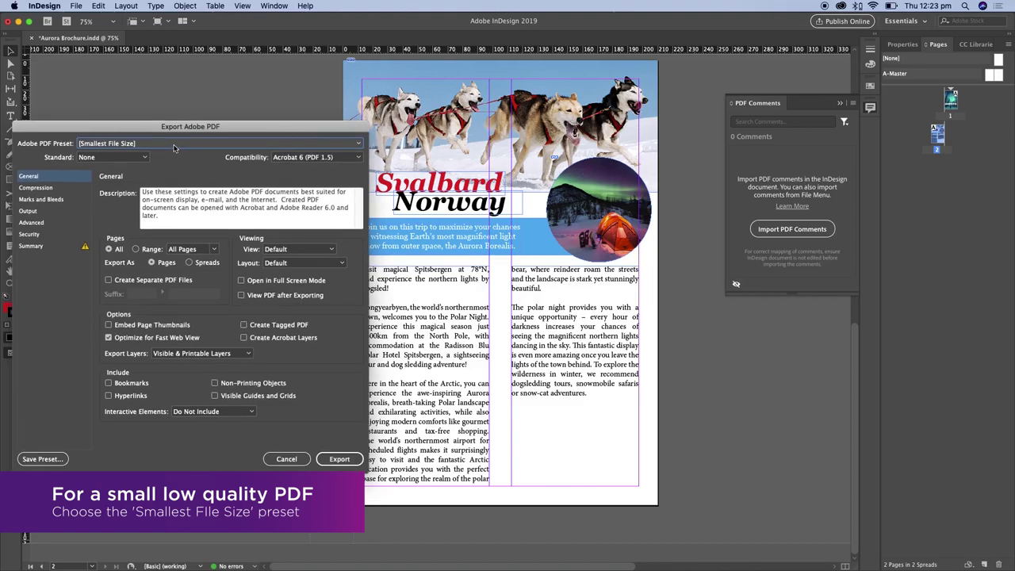
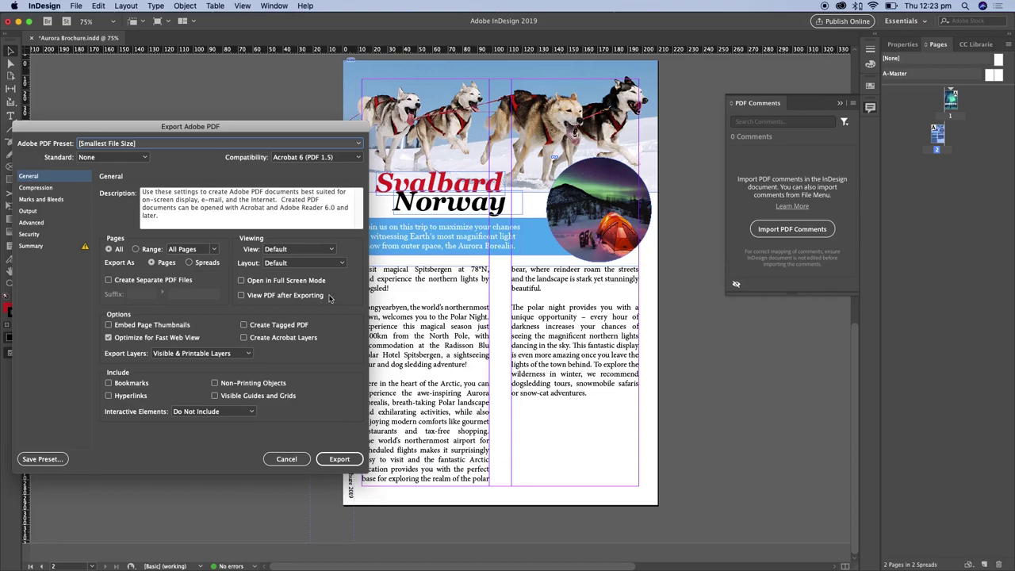
{"action": "left_click_drag", "start_coordinate": [336, 132], "coordinate": [634, 113]}
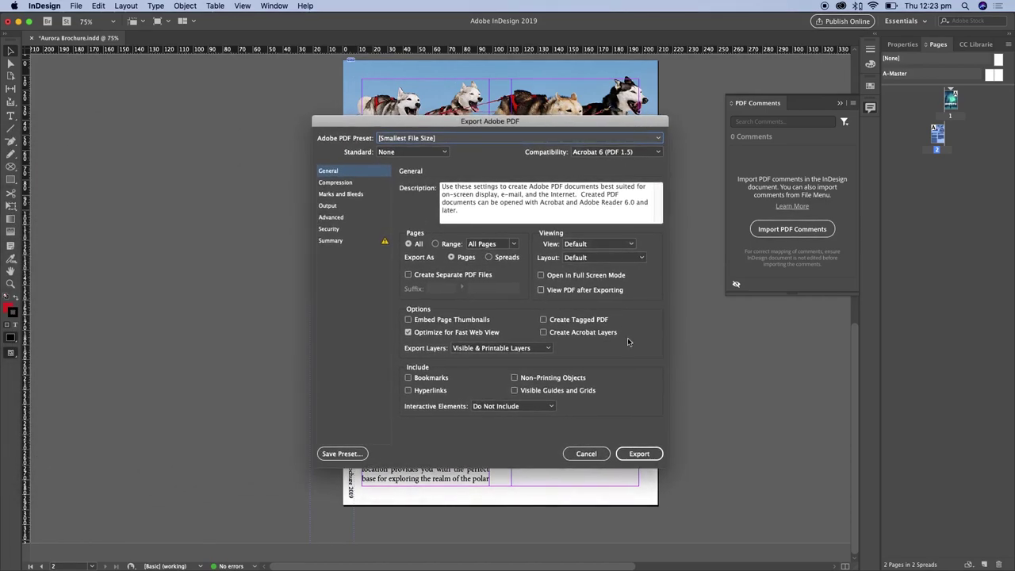
{"action": "left_click", "coordinate": [643, 452]}
Switch to Finder, open Aurora Brochure small.pdf and inspect its page 2 dog photo up close.
{"action": "key", "text": "super+Tab"}
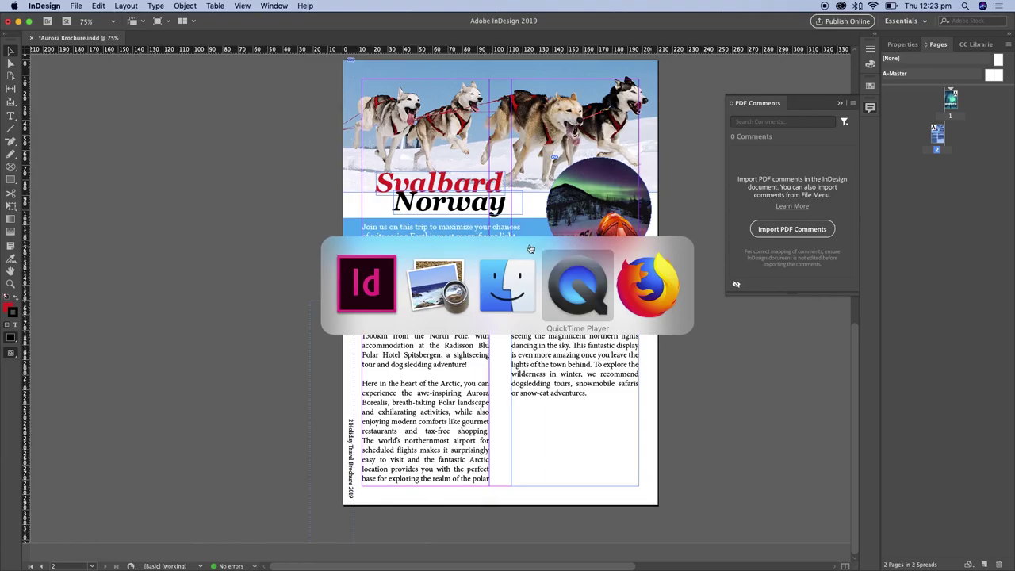
{"action": "left_click", "coordinate": [501, 294]}
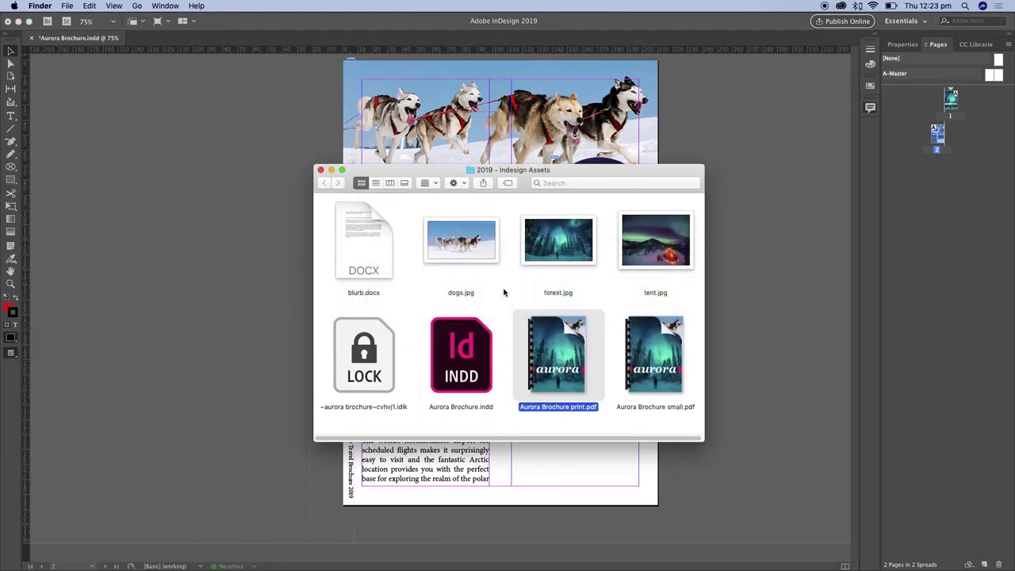
{"action": "double_click", "coordinate": [639, 357]}
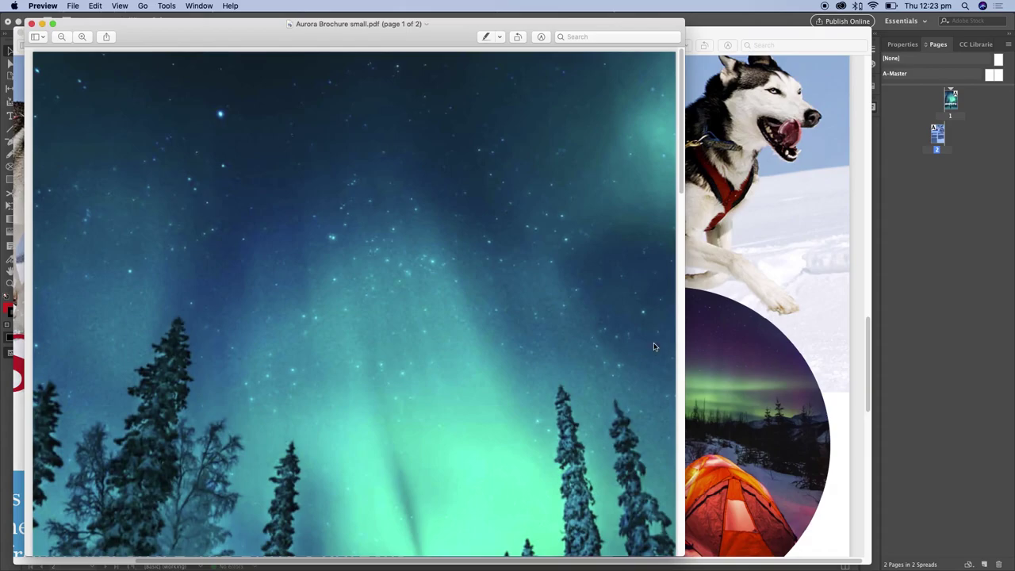
{"action": "left_click_drag", "start_coordinate": [680, 141], "coordinate": [693, 376]}
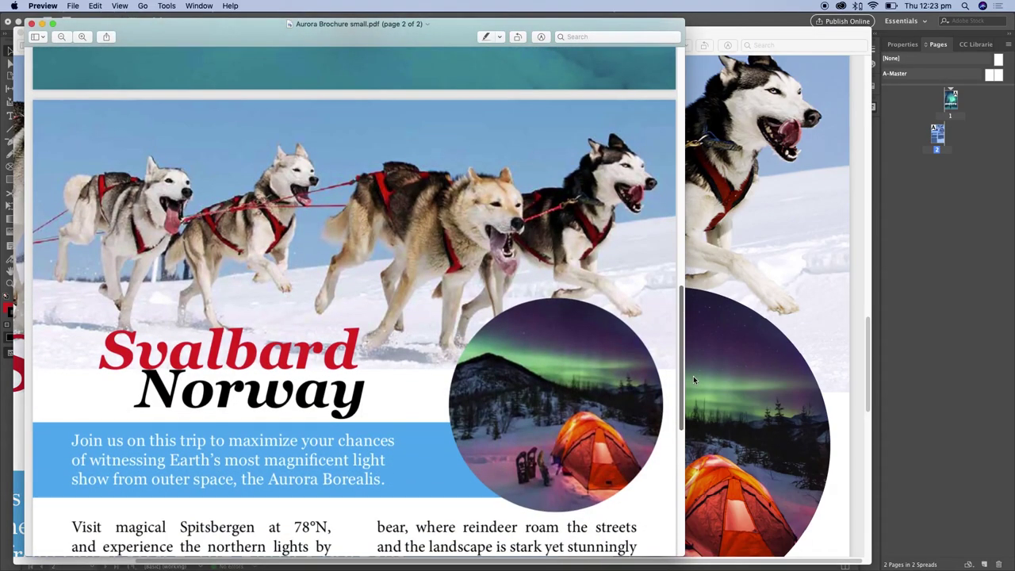
{"action": "key", "text": "super+plus"}
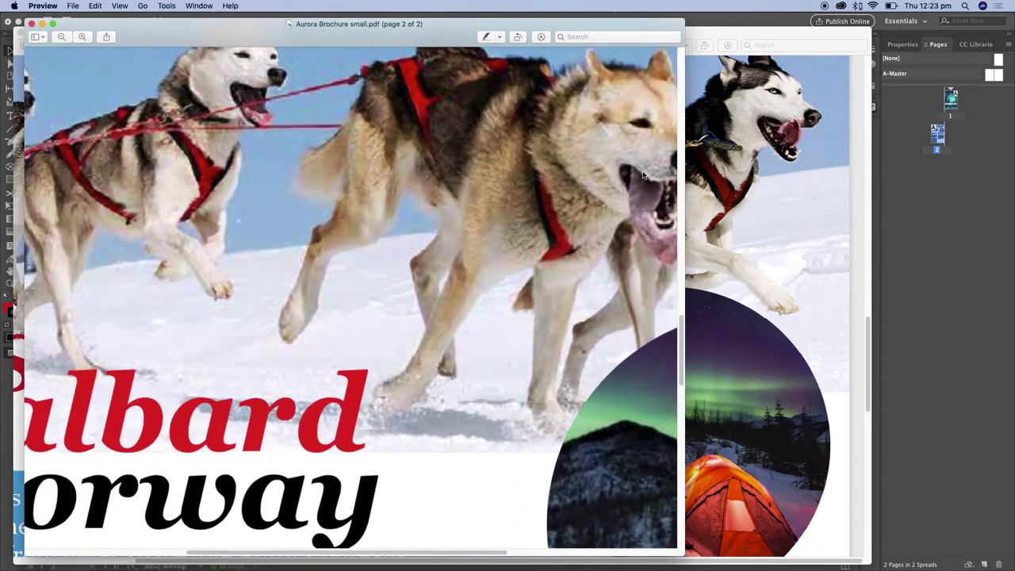
Compare the image quality of page 2 in the small PDF with the print PDF at different magnifications.
{"action": "left_click_drag", "start_coordinate": [452, 26], "coordinate": [453, 246]}
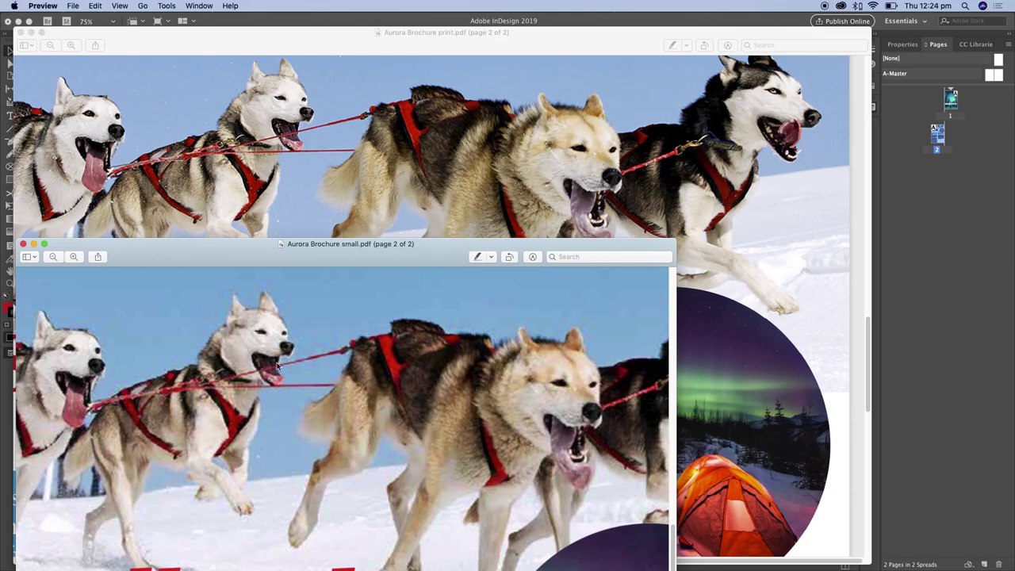
{"action": "key", "text": "super+minus"}
{"action": "key", "text": "super+minus"}
{"action": "left_click_drag", "start_coordinate": [437, 243], "coordinate": [462, 22]}
{"action": "scroll", "coordinate": [655, 242], "scroll_direction": "down", "scroll_amount": 3}
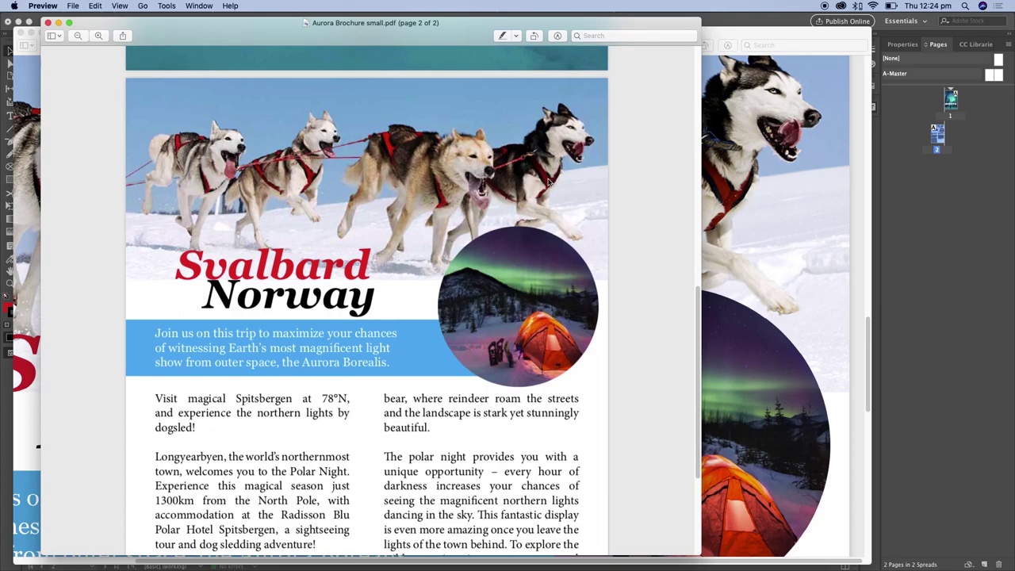
{"action": "key", "text": "super+plus"}
{"action": "key", "text": "super+plus"}
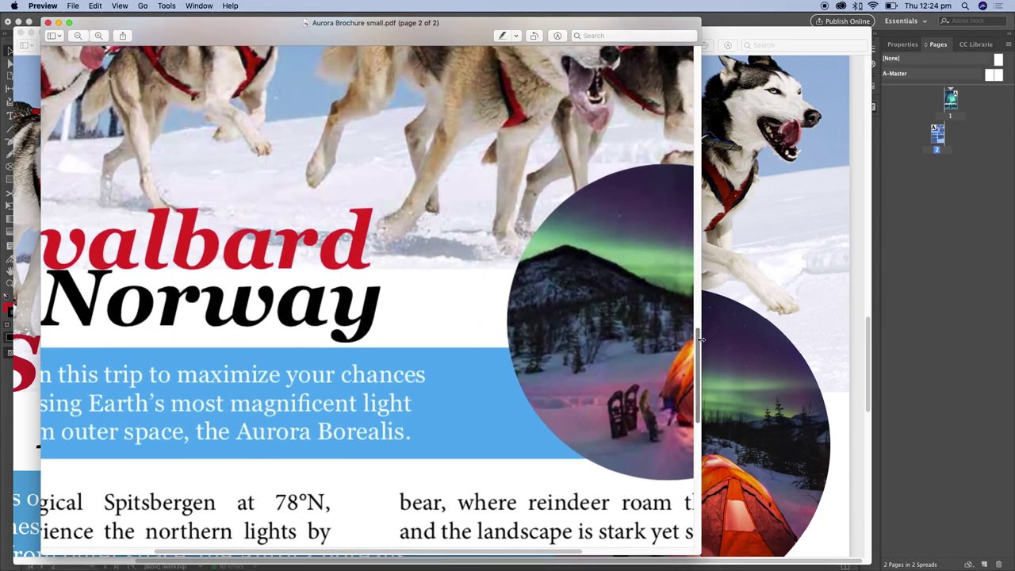
{"action": "scroll", "coordinate": [555, 262], "scroll_direction": "up", "scroll_amount": 5}
{"action": "key", "text": "super+plus"}
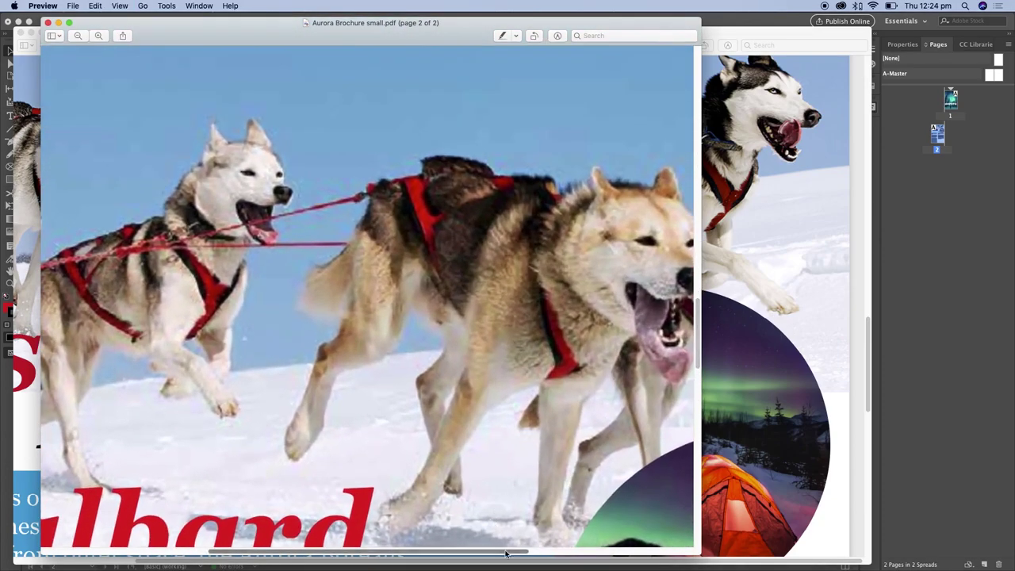
{"action": "scroll", "coordinate": [590, 190], "scroll_direction": "right", "scroll_amount": 5}
{"action": "key", "text": "super+minus"}
{"action": "key", "text": "super+minus"}
Switch to Finder and show the file info of Aurora Brochure print.pdf and Aurora Brochure small.pdf side by side.
{"action": "key", "text": "super+Tab"}
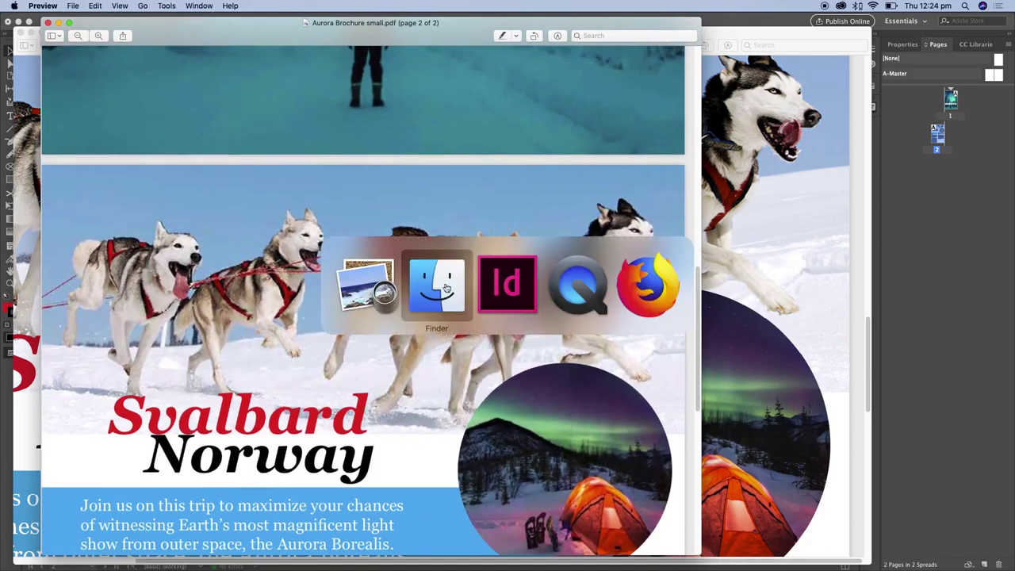
{"action": "left_click", "coordinate": [574, 352]}
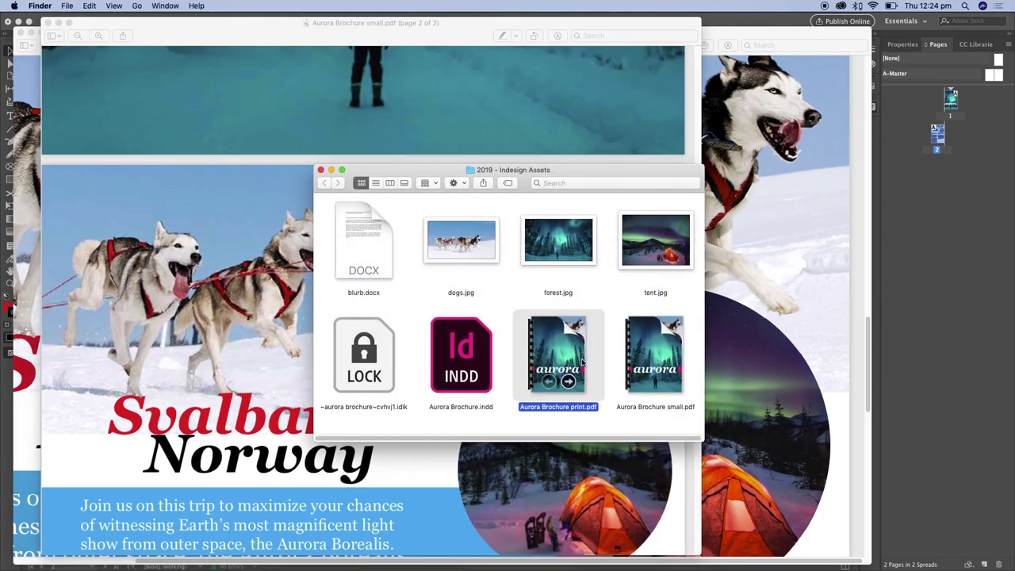
{"action": "key", "text": "super+i"}
{"action": "left_click", "coordinate": [658, 340]}
{"action": "key", "text": "super+i"}
{"action": "left_click_drag", "start_coordinate": [357, 31], "coordinate": [588, 114]}
{"action": "left_click_drag", "start_coordinate": [125, 24], "coordinate": [443, 105]}
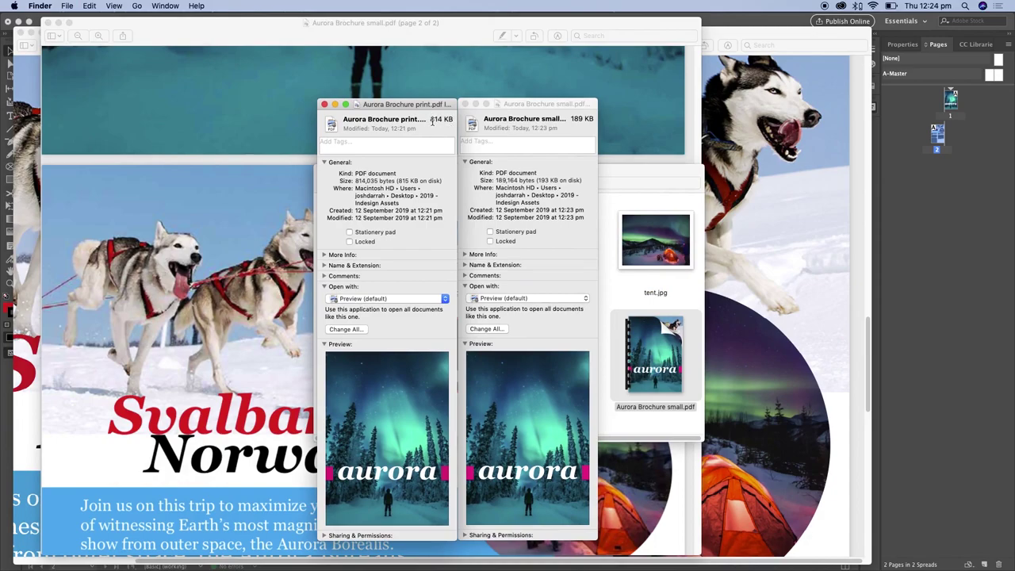
Compare the file sizes of the print and small PDFs, and close both info windows.
{"action": "left_click", "coordinate": [574, 108]}
{"action": "left_click", "coordinate": [411, 107]}
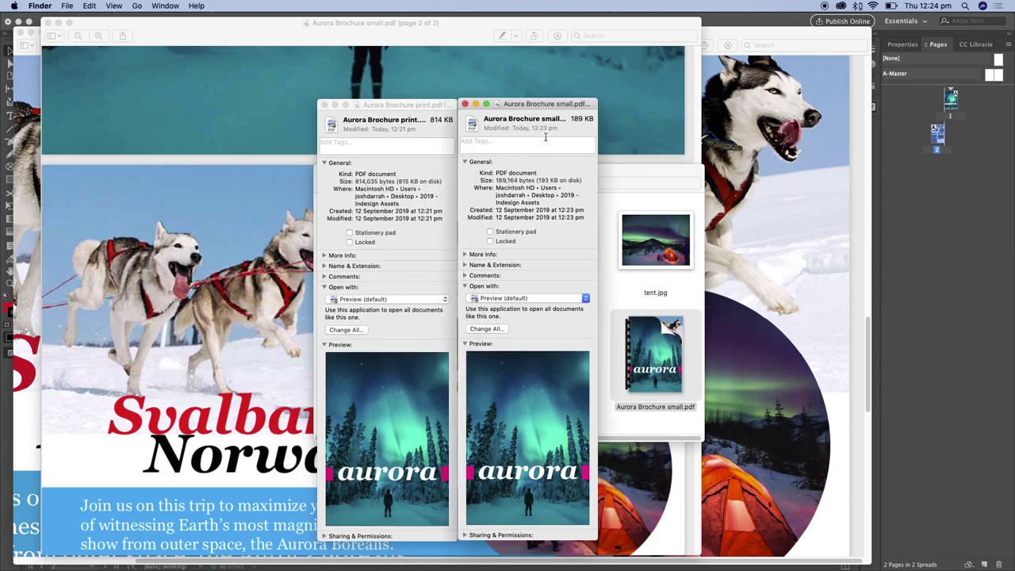
{"action": "left_click", "coordinate": [573, 106]}
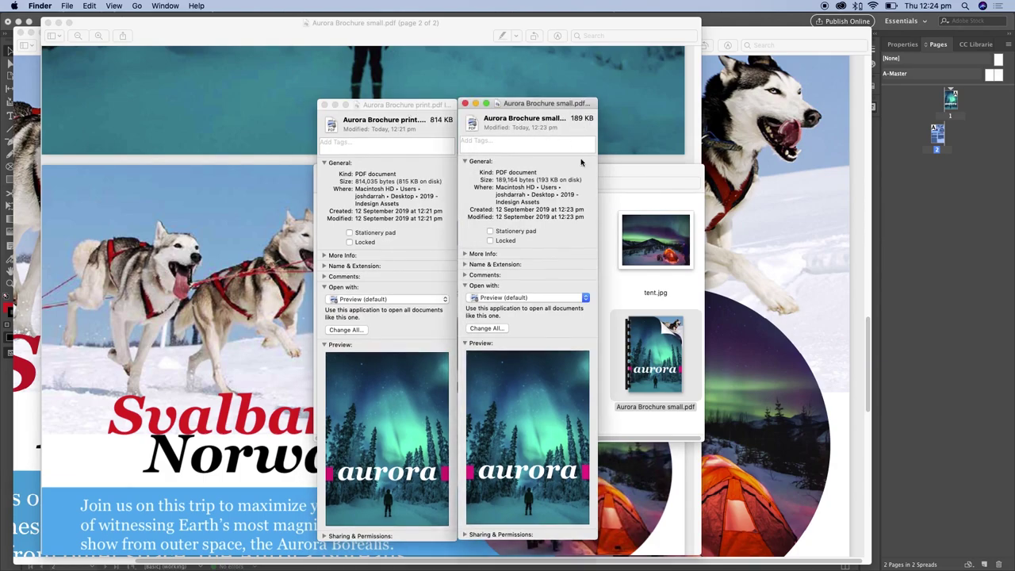
{"action": "left_click", "coordinate": [465, 104]}
{"action": "left_click", "coordinate": [324, 105]}
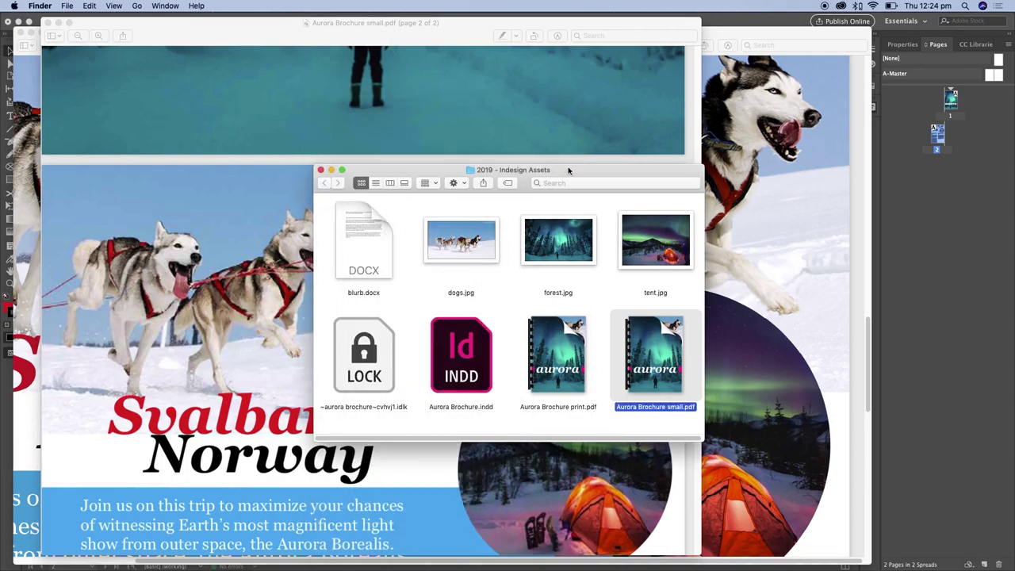
{"action": "left_click_drag", "start_coordinate": [582, 175], "coordinate": [584, 174]}
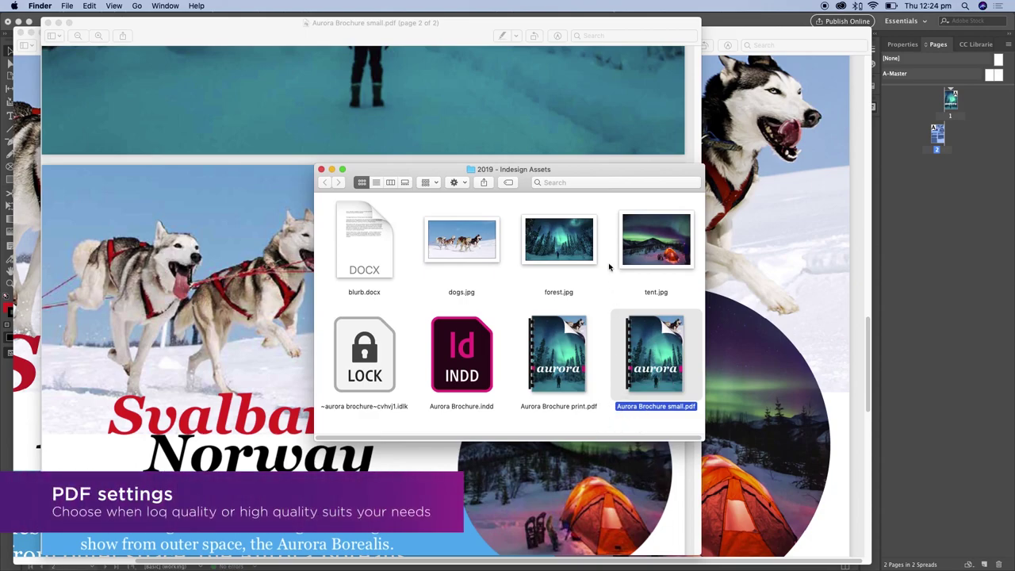
Inspect page 2 of the small PDF once more, close that document, and view page 2 of the print PDF.
{"action": "mouse_move", "coordinate": [656, 346]}
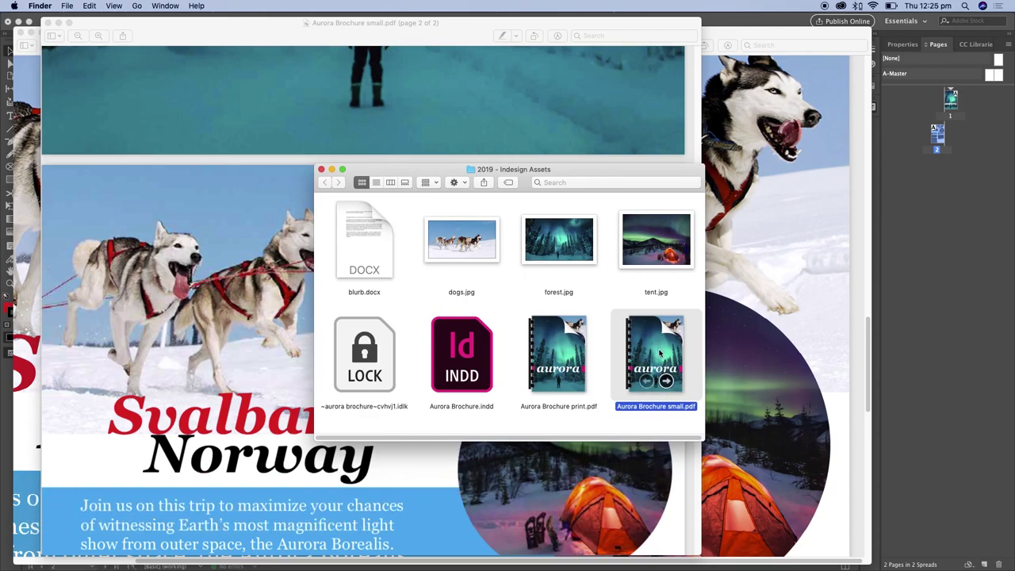
{"action": "left_click", "coordinate": [565, 348]}
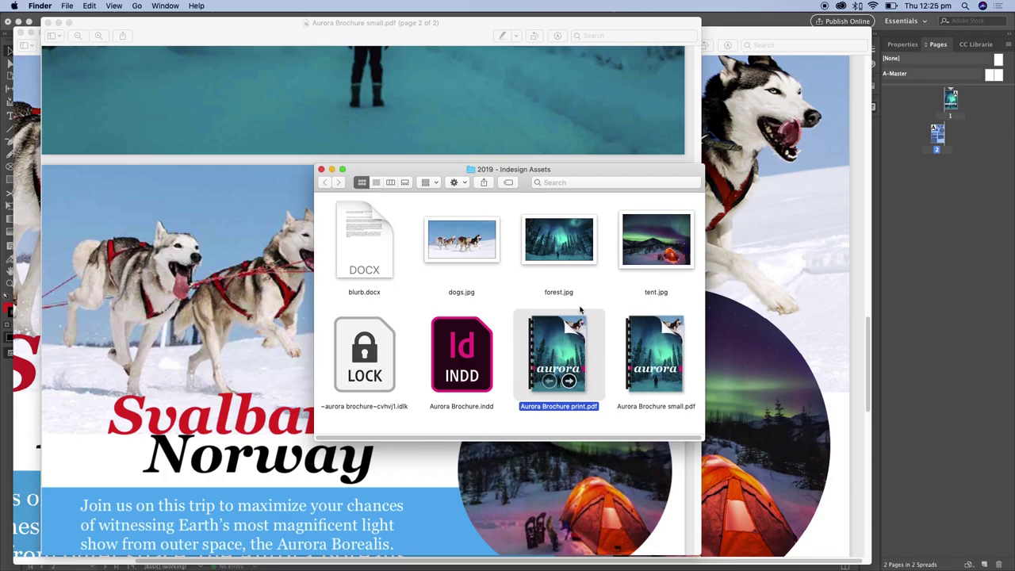
{"action": "left_click", "coordinate": [608, 121]}
{"action": "scroll", "coordinate": [698, 290], "scroll_direction": "down", "scroll_amount": 2}
{"action": "scroll", "coordinate": [573, 115], "scroll_direction": "up", "scroll_amount": 5}
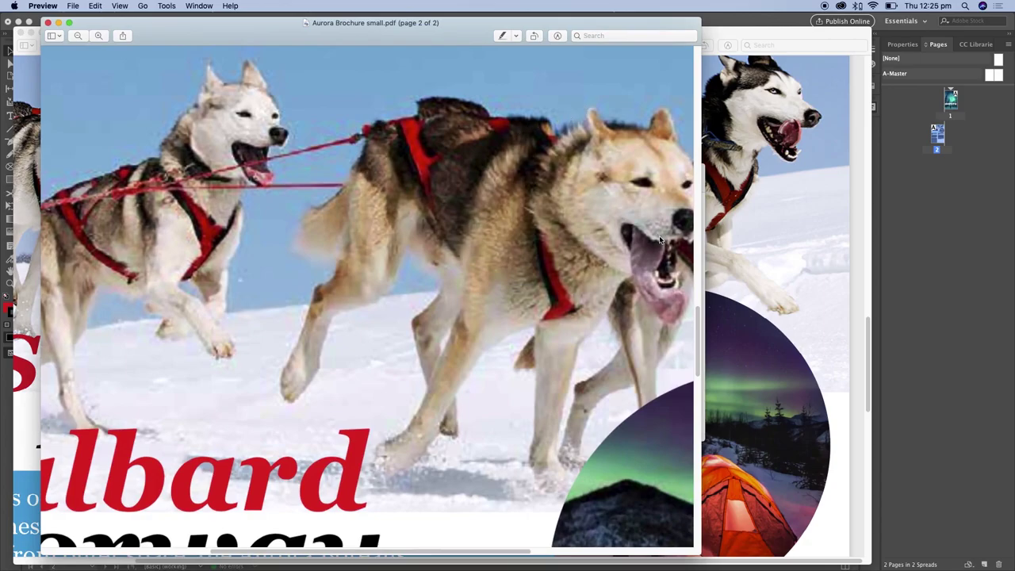
{"action": "scroll", "coordinate": [650, 232], "scroll_direction": "down", "scroll_amount": 3}
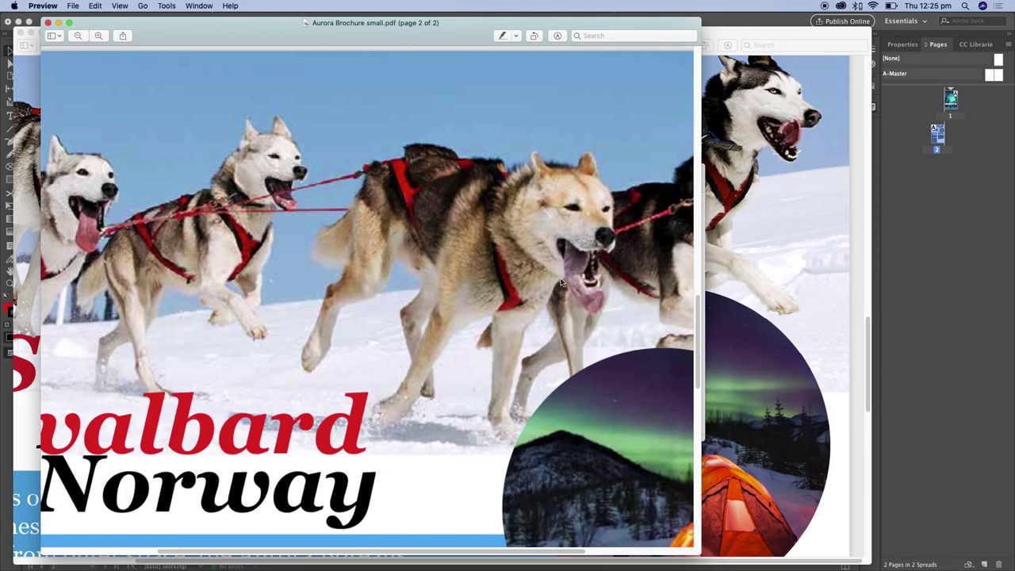
{"action": "key", "text": "super+w"}
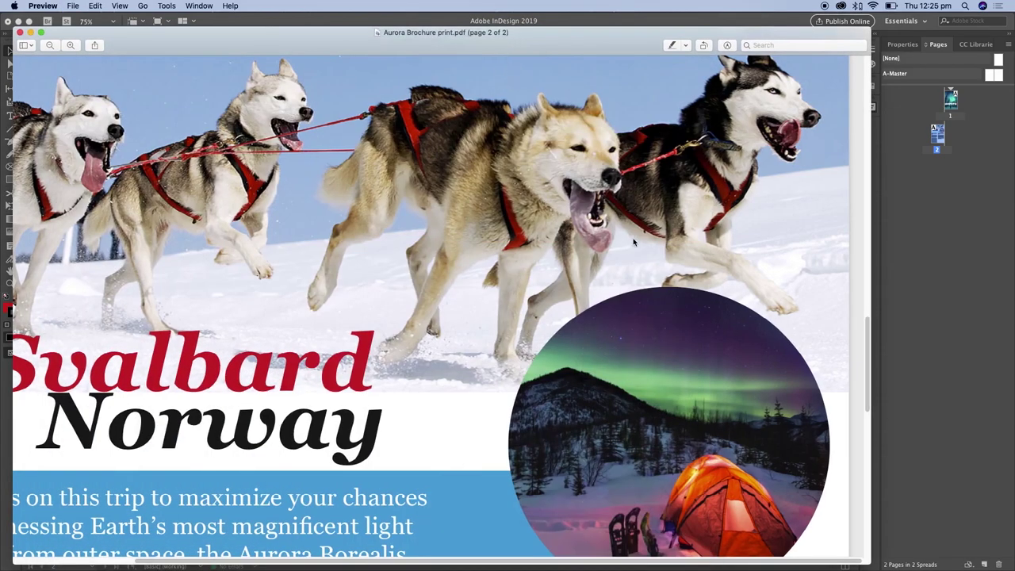
{"action": "scroll", "coordinate": [649, 256], "scroll_direction": "down", "scroll_amount": 5}
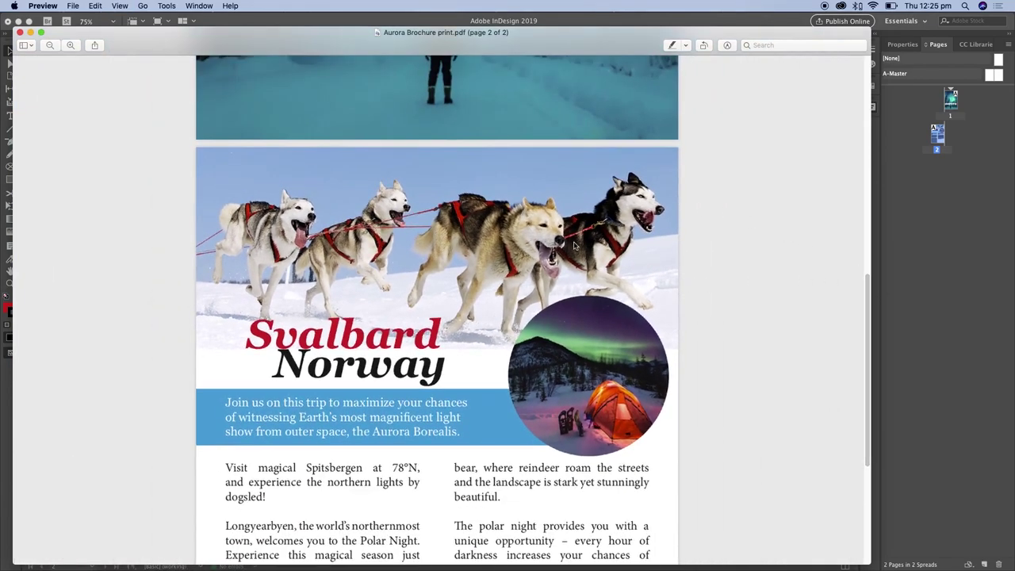
Switch to InDesign and shorten the second-column text frame on page 2 until its text is overset.
{"action": "key", "text": "super+Tab"}
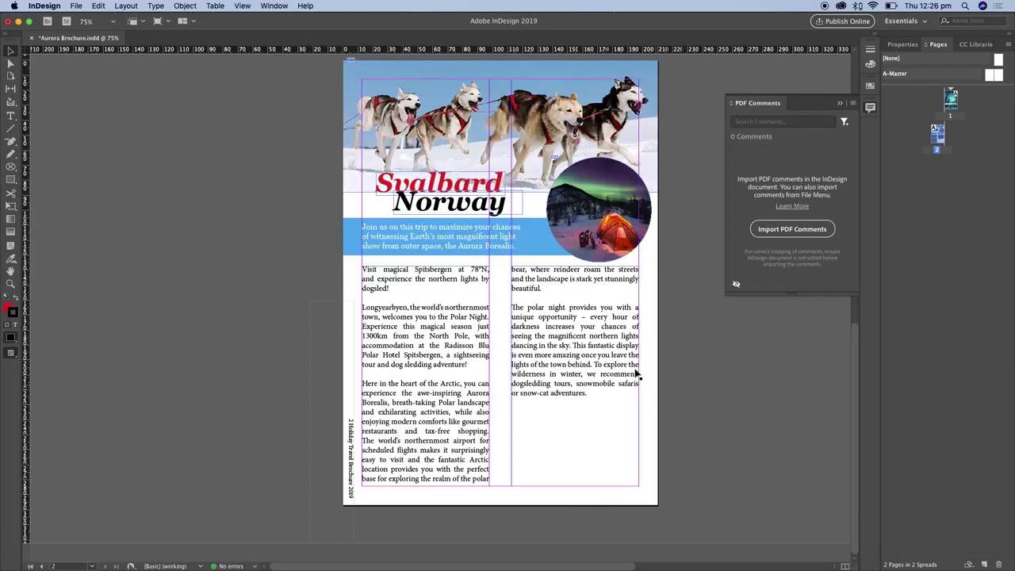
{"action": "left_click", "coordinate": [611, 426]}
{"action": "left_click_drag", "start_coordinate": [574, 484], "coordinate": [586, 376]}
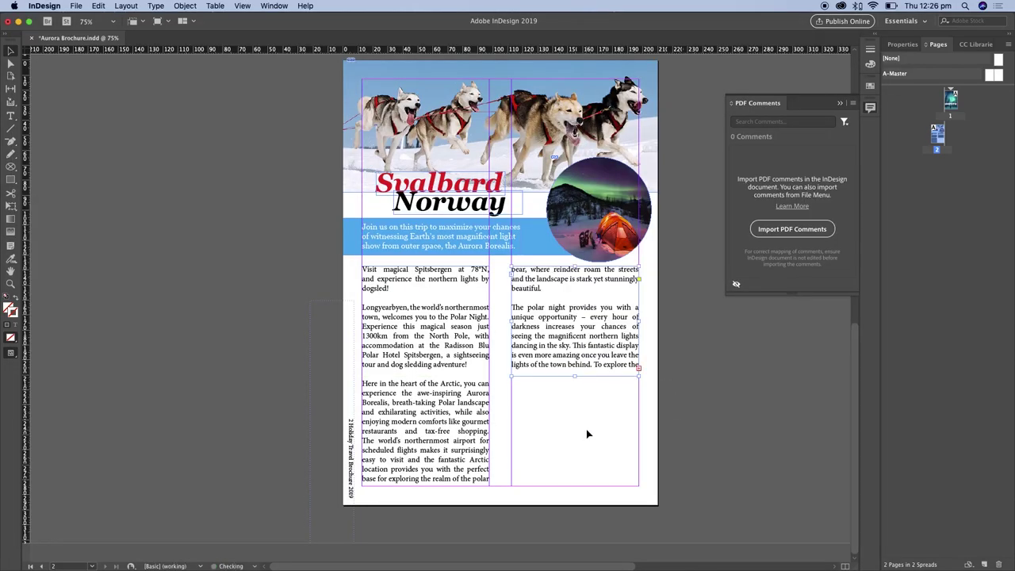
{"action": "left_click", "coordinate": [639, 368]}
{"action": "key", "text": "Escape"}
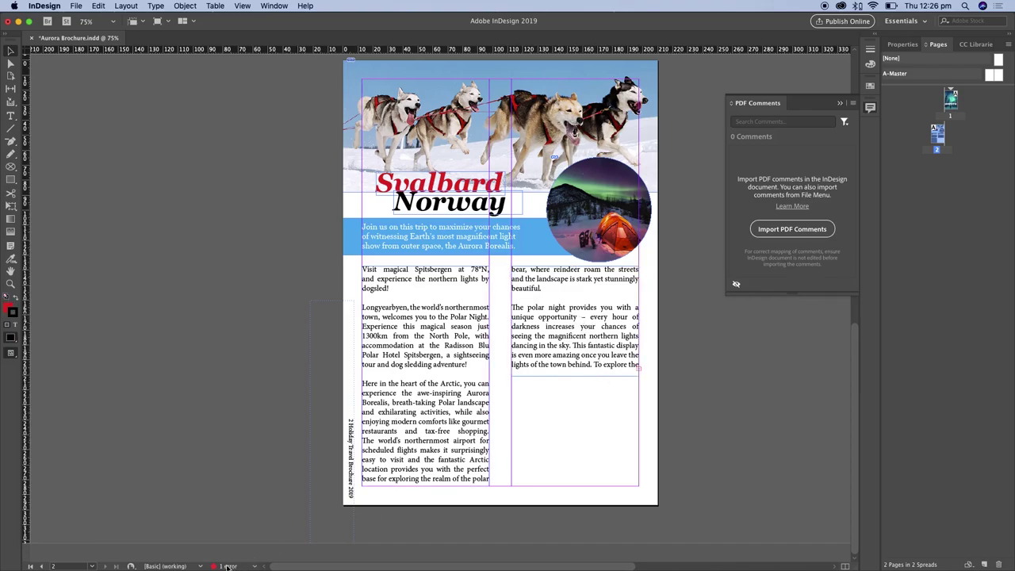
Examine the document's preflight errors, expanding the TEXT category, and close the Preflight panel.
{"action": "double_click", "coordinate": [229, 567]}
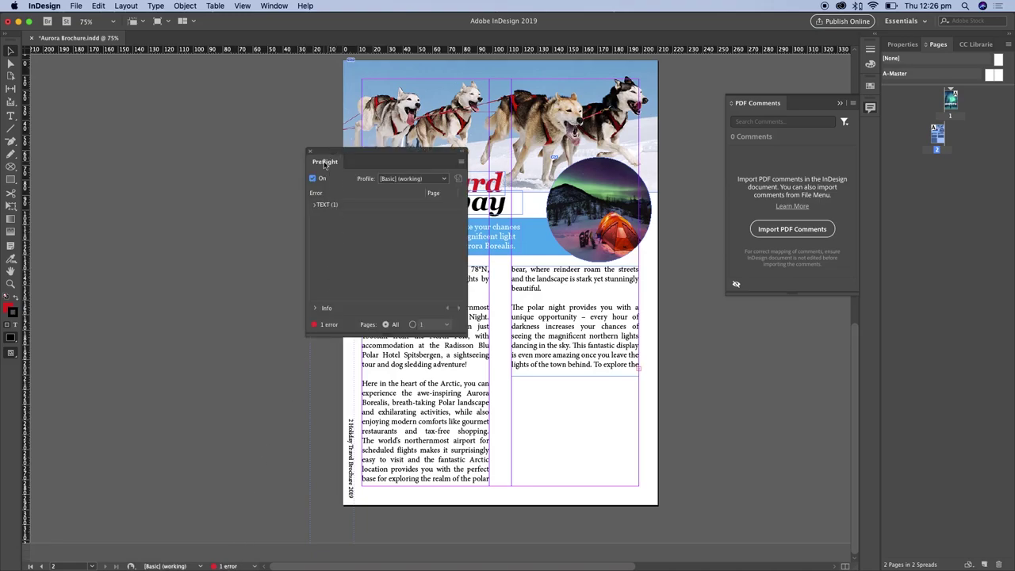
{"action": "left_click", "coordinate": [315, 206]}
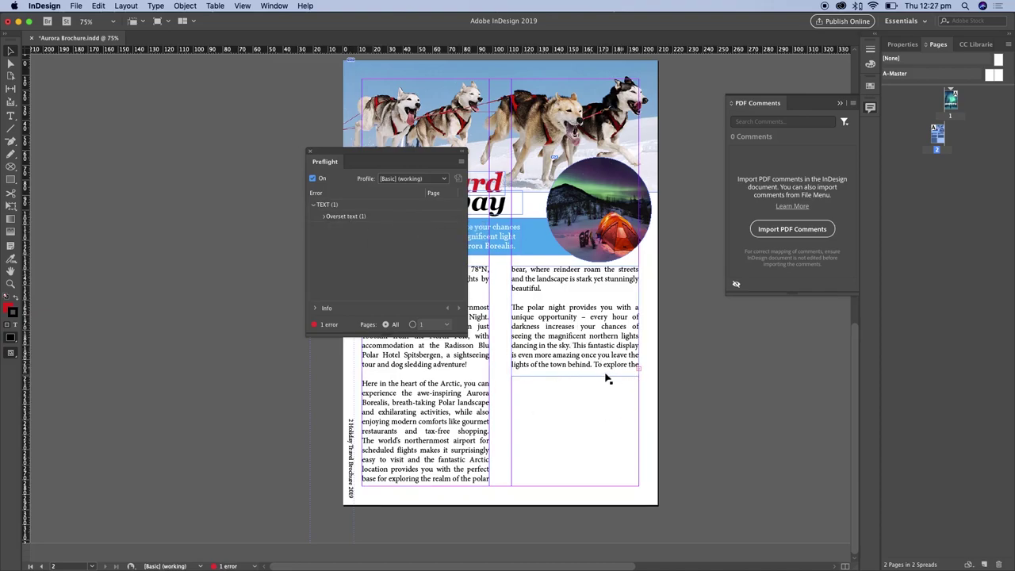
{"action": "left_click", "coordinate": [311, 153]}
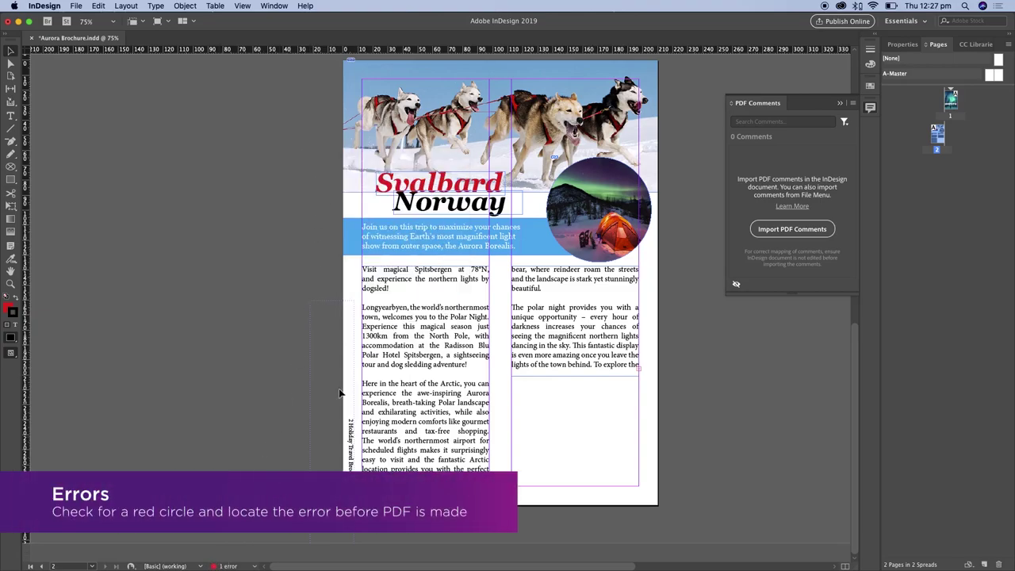
Extend the second-column text frame back down to the bottom margin and save the document.
{"action": "left_click", "coordinate": [586, 354]}
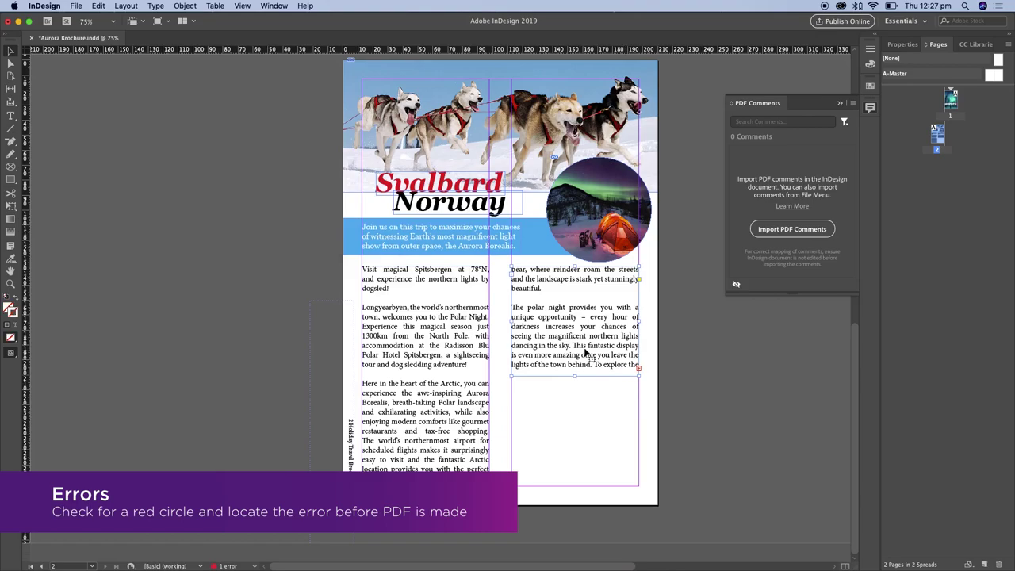
{"action": "left_click_drag", "start_coordinate": [575, 376], "coordinate": [576, 485]}
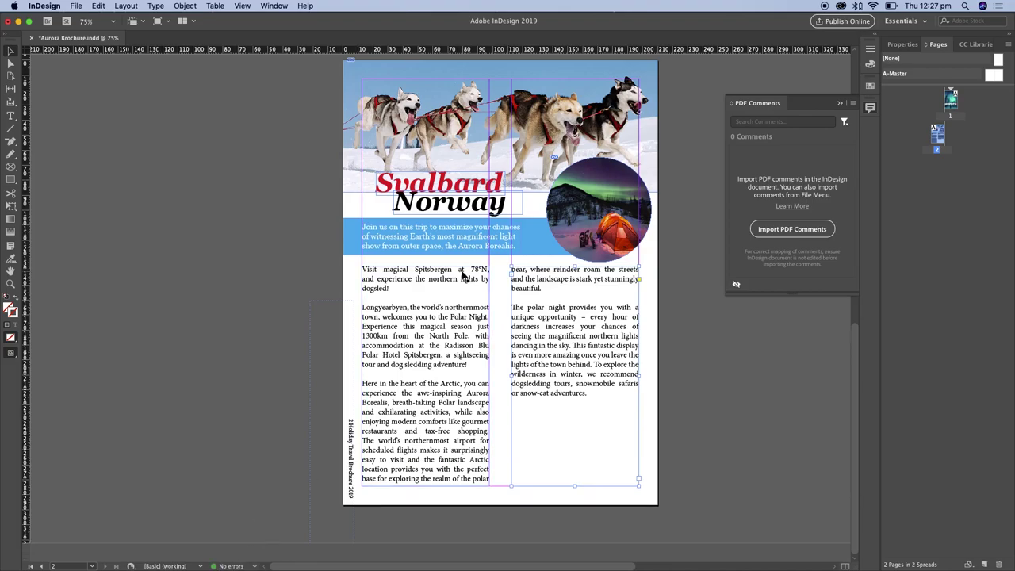
{"action": "left_click", "coordinate": [77, 6]}
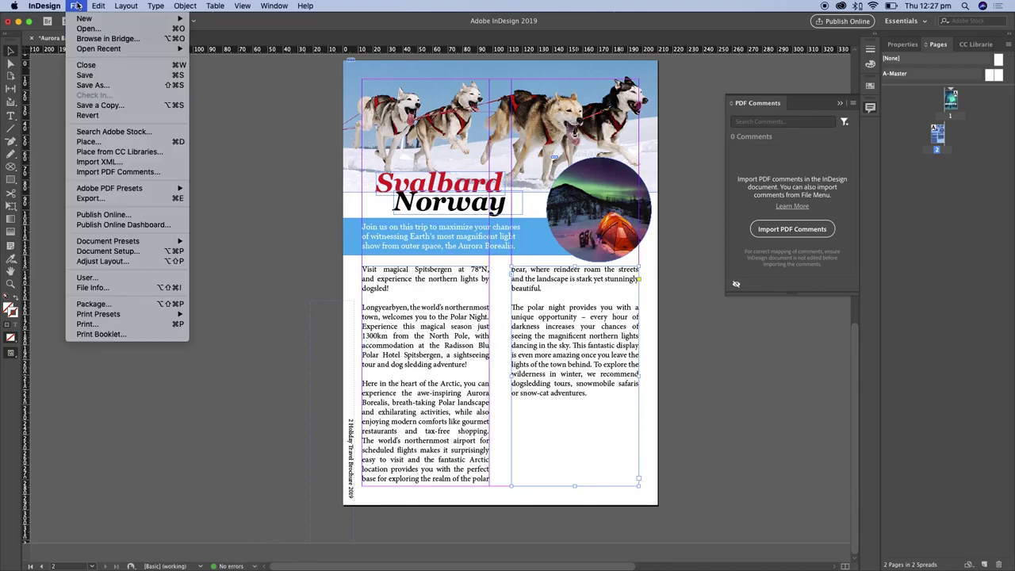
{"action": "left_click", "coordinate": [115, 76]}
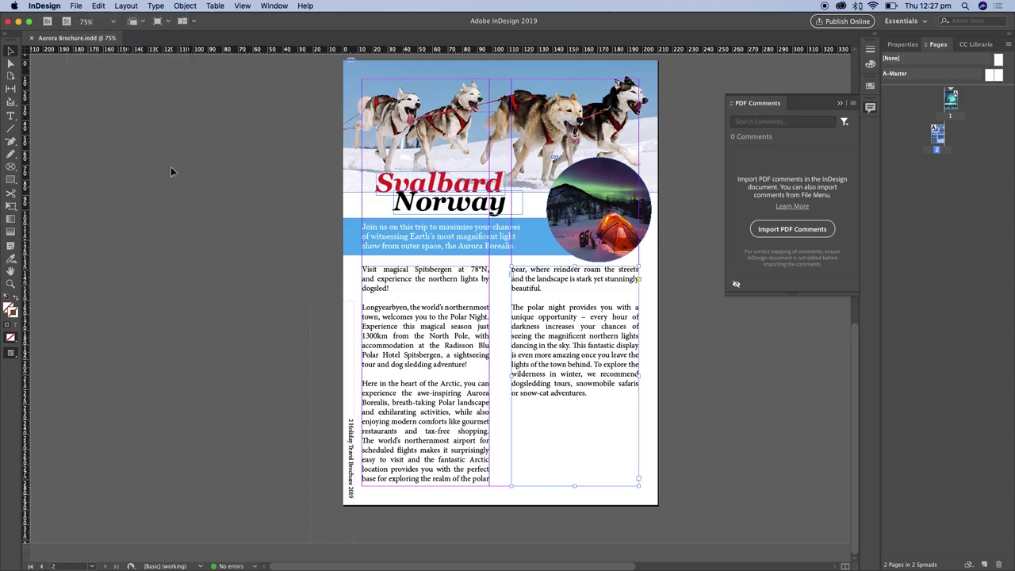
Hide InDesign, check the file info of Aurora Brochure.indd in Finder, and close the info window.
{"action": "left_click", "coordinate": [46, 5]}
{"action": "left_click", "coordinate": [59, 45]}
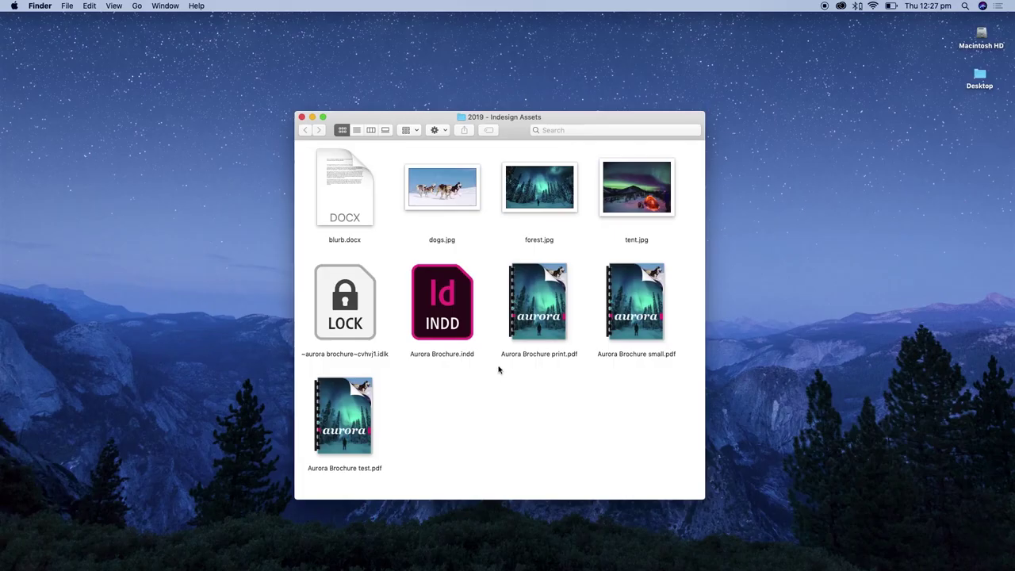
{"action": "left_click", "coordinate": [466, 327]}
{"action": "key", "text": "super+i"}
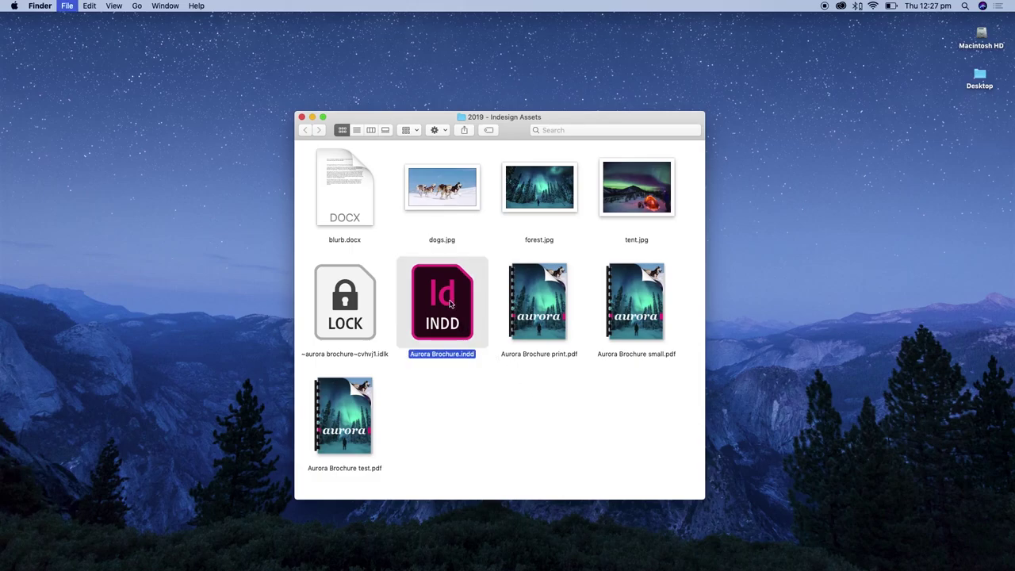
{"action": "left_click_drag", "start_coordinate": [161, 37], "coordinate": [605, 197]}
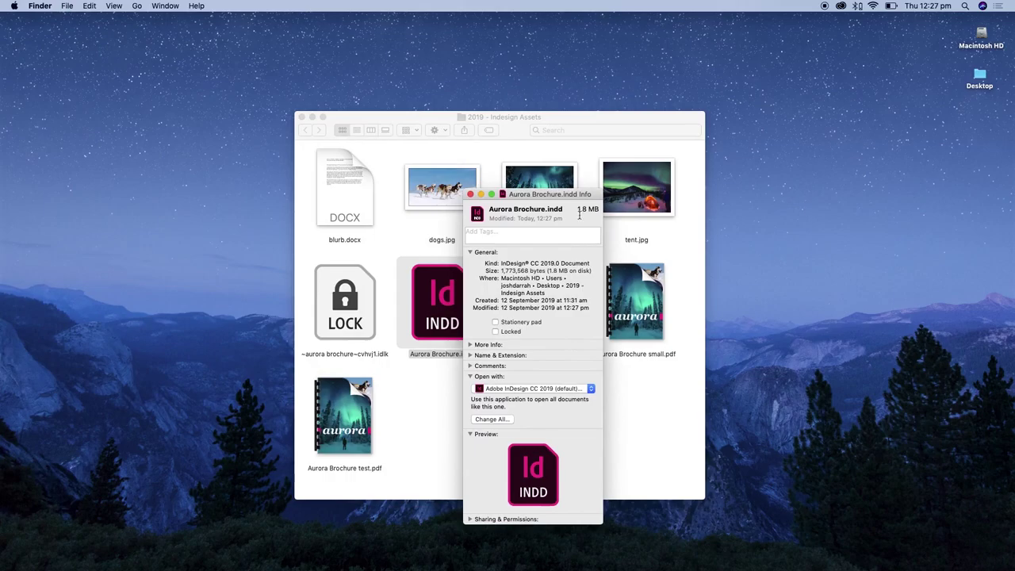
{"action": "left_click", "coordinate": [470, 194]}
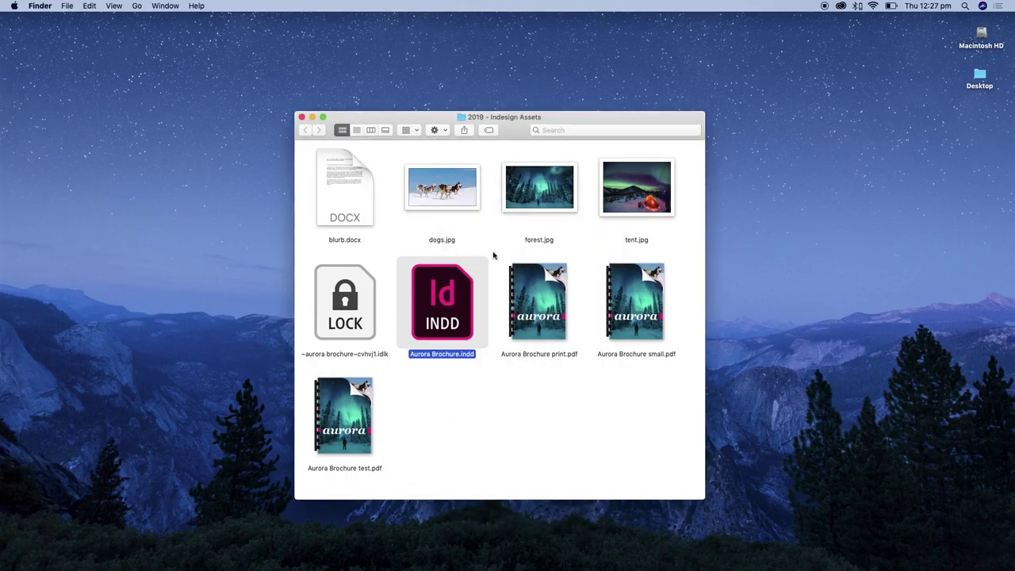
Quick Look both pages of Aurora Brochure print.pdf, close the preview, and select Aurora Brochure.indd.
{"action": "left_click", "coordinate": [538, 303]}
{"action": "key", "text": "space"}
{"action": "left_click", "coordinate": [969, 156]}
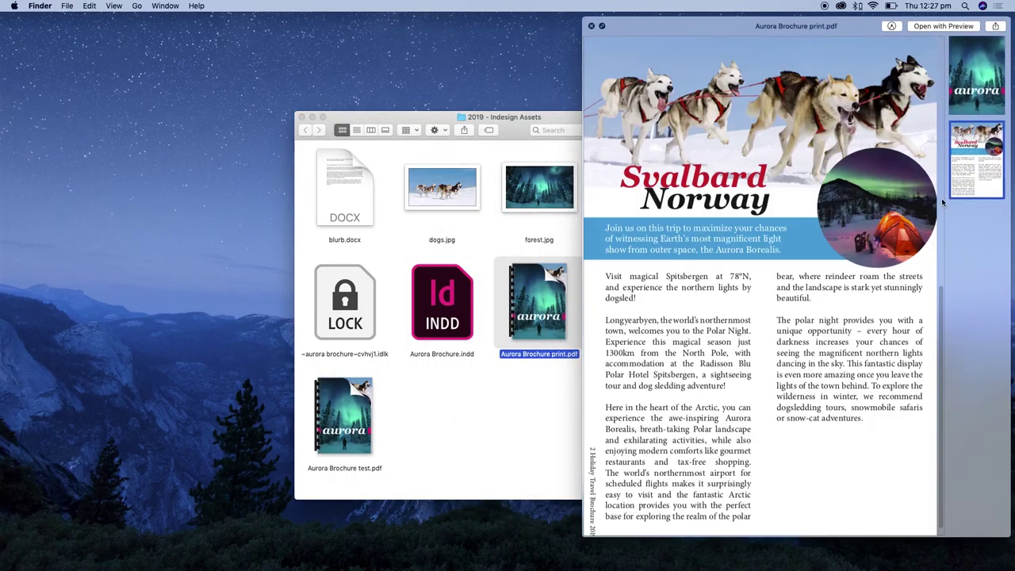
{"action": "scroll", "coordinate": [920, 108], "scroll_direction": "up", "scroll_amount": 5}
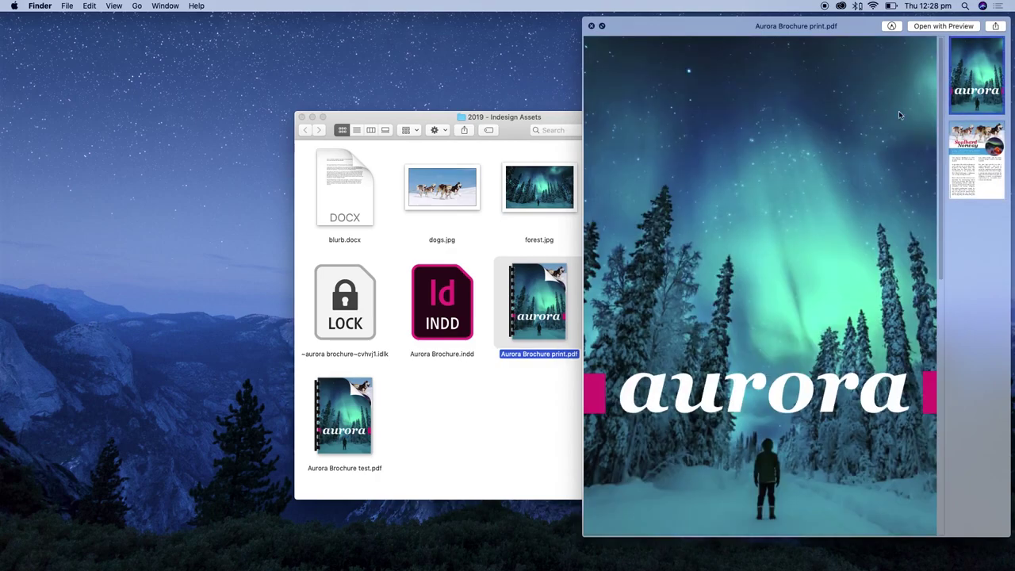
{"action": "key", "text": "space"}
{"action": "left_click", "coordinate": [524, 388]}
{"action": "mouse_move", "coordinate": [541, 294]}
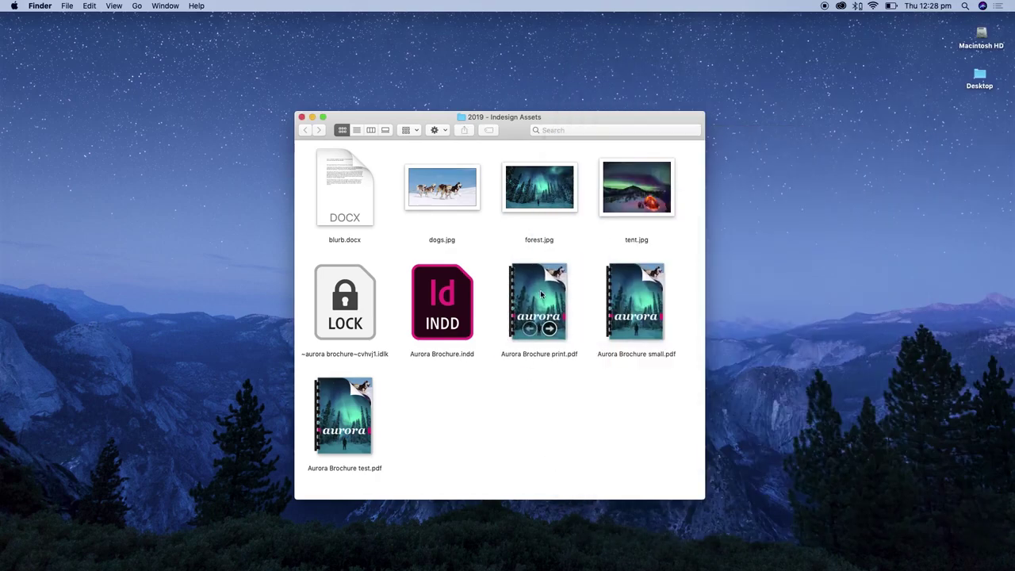
{"action": "left_click", "coordinate": [443, 305]}
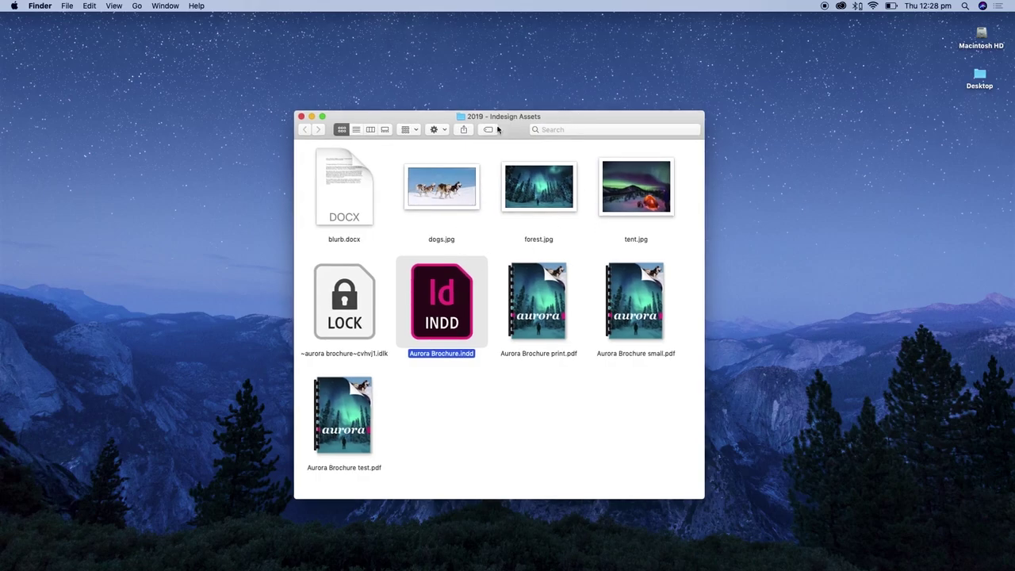
Reposition the 2019 - Indesign Assets folder near the middle of the desktop and reopen it to show its contents.
{"action": "left_click", "coordinate": [302, 117]}
{"action": "left_click_drag", "start_coordinate": [621, 268], "coordinate": [492, 232]}
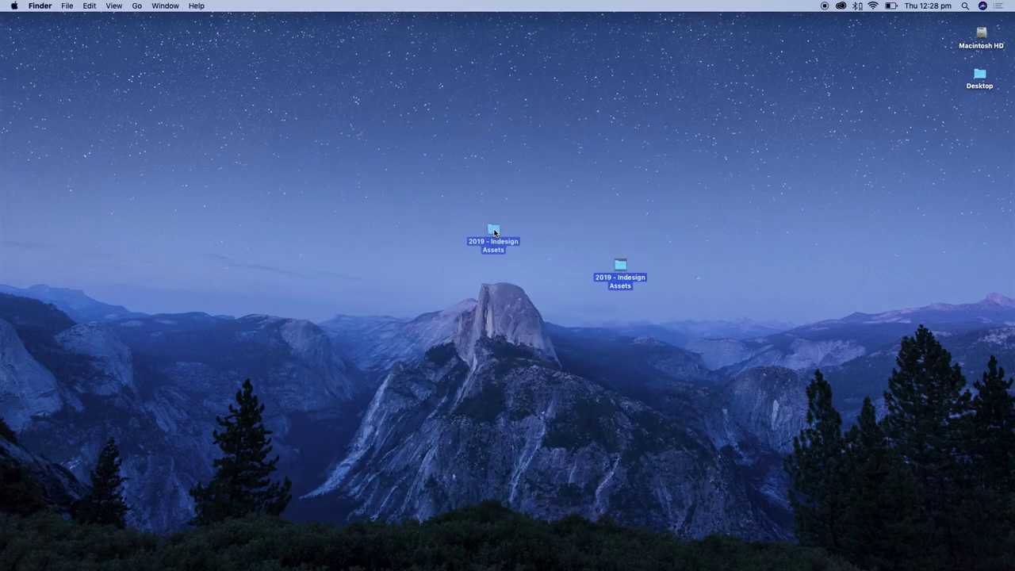
{"action": "double_click", "coordinate": [492, 230]}
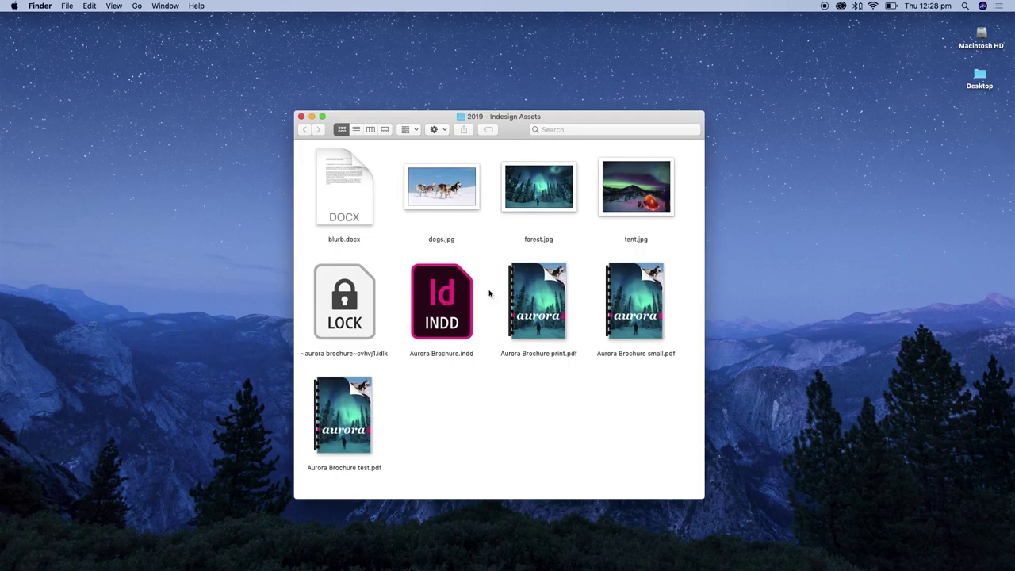
{"action": "left_click_drag", "start_coordinate": [547, 121], "coordinate": [539, 402]}
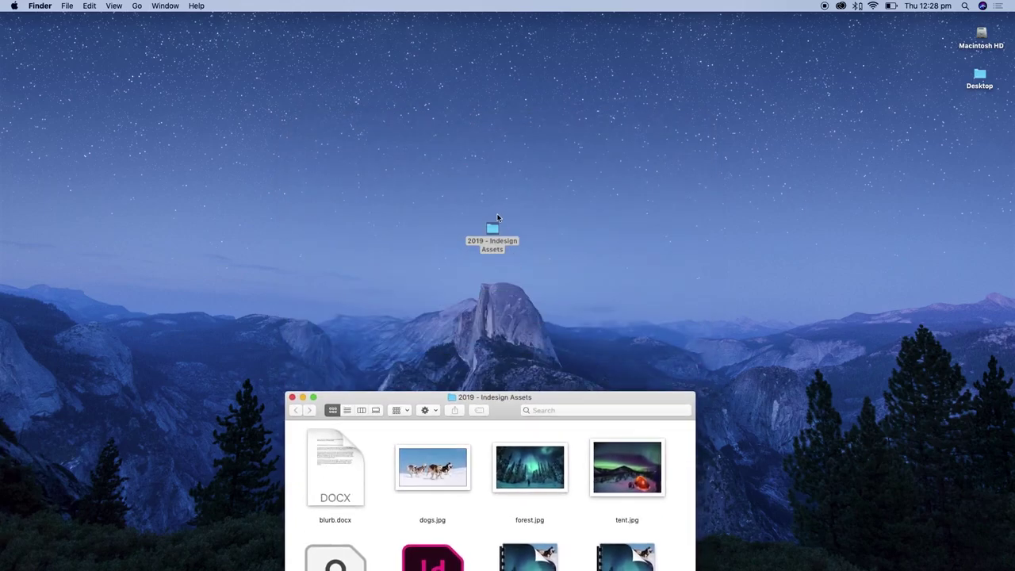
{"action": "left_click_drag", "start_coordinate": [493, 230], "coordinate": [496, 224]}
{"action": "left_click_drag", "start_coordinate": [544, 392], "coordinate": [546, 126]}
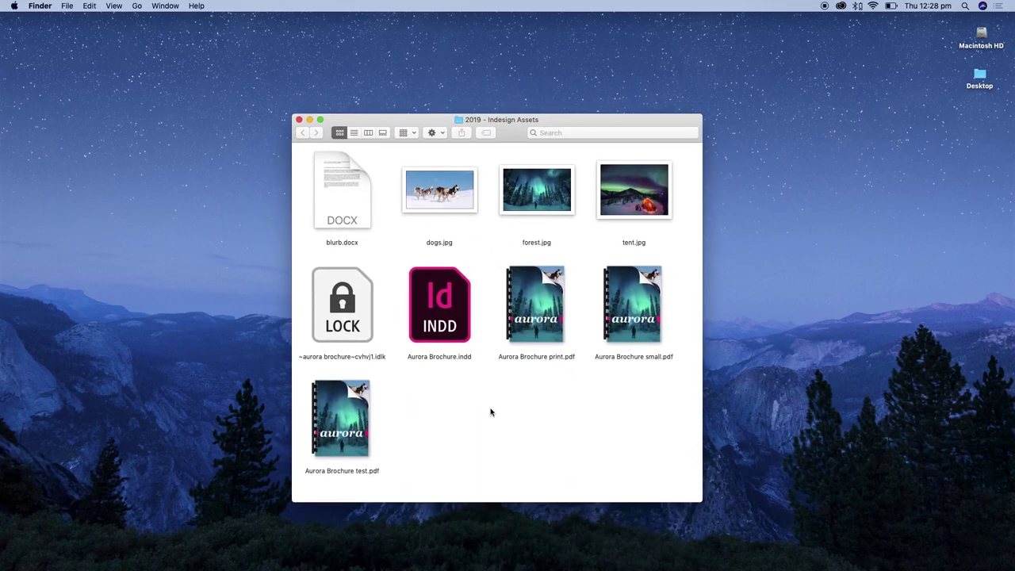
Move Aurora Brochure.indd out of the assets folder onto the desktop and point out the image and PDF files left behind.
{"action": "left_click_drag", "start_coordinate": [445, 324], "coordinate": [858, 298]}
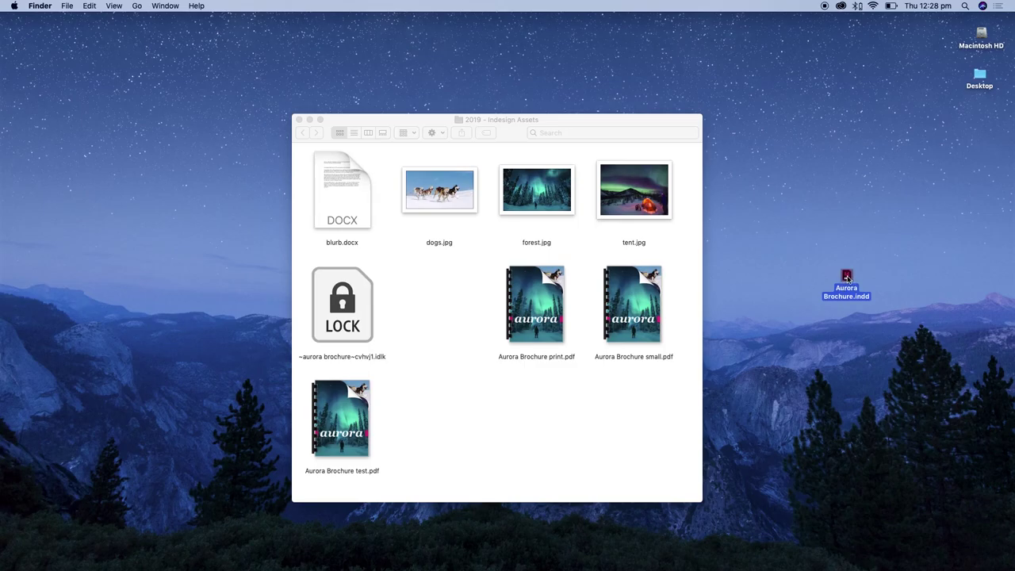
{"action": "left_click", "coordinate": [471, 204]}
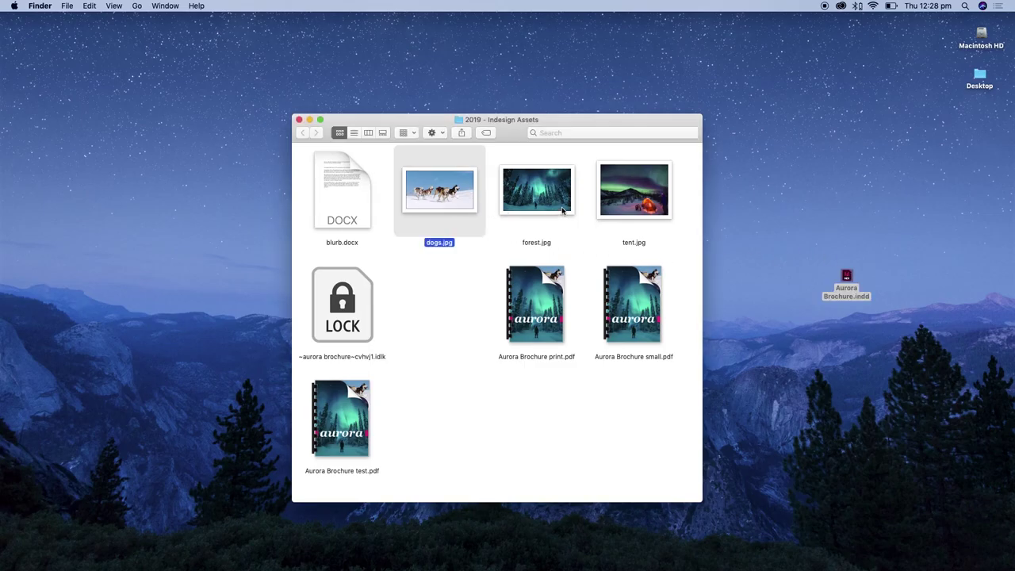
{"action": "left_click", "coordinate": [562, 210]}
{"action": "left_click", "coordinate": [635, 211]}
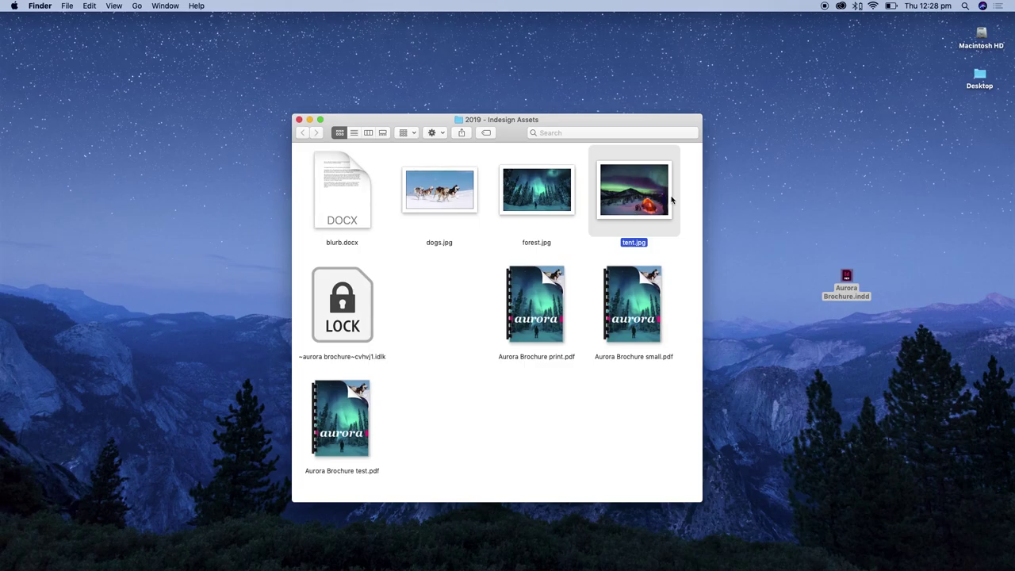
{"action": "left_click", "coordinate": [557, 300]}
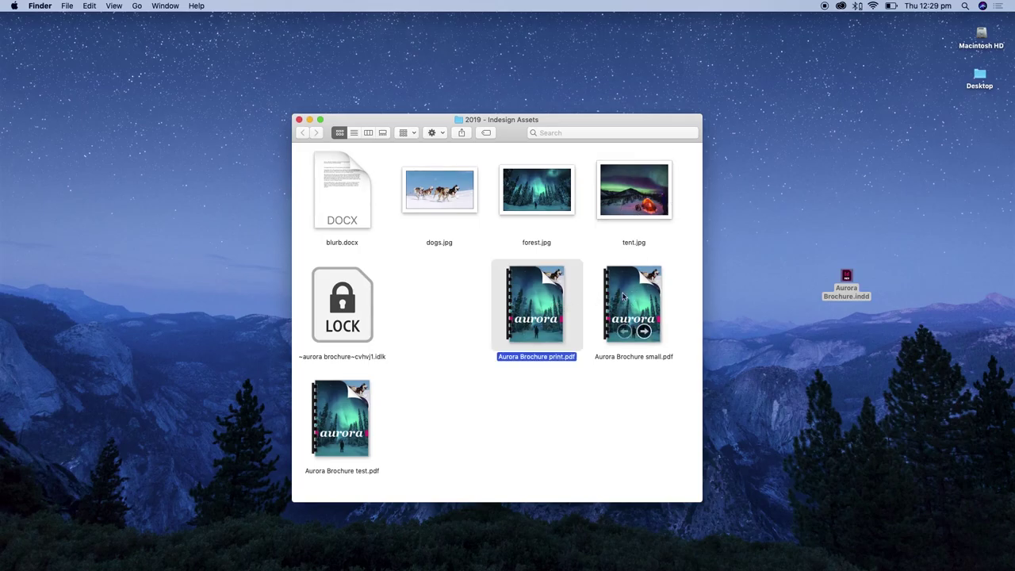
{"action": "left_click", "coordinate": [650, 214]}
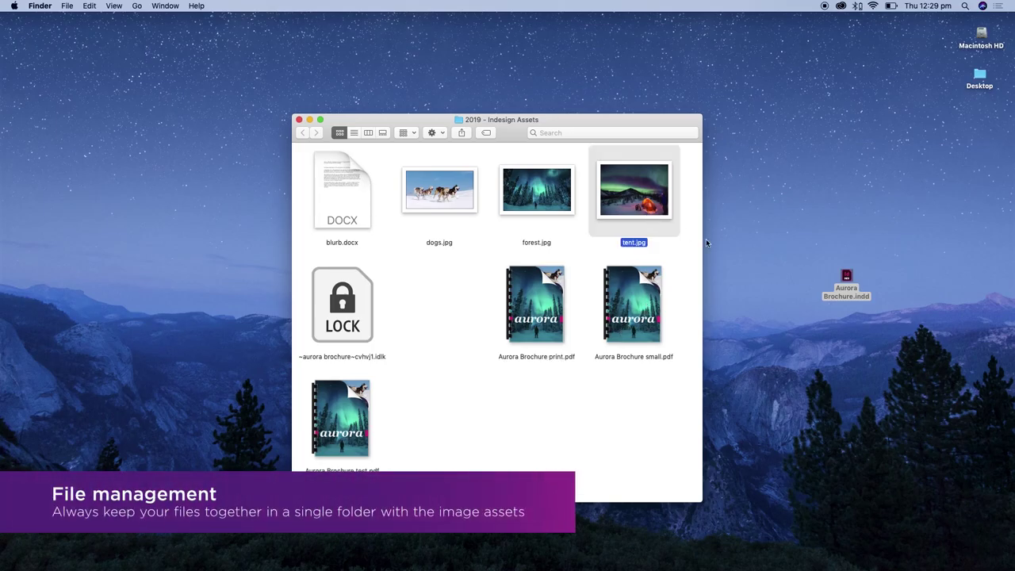
Move Aurora Brochure.indd from the desktop back into the 2019 - Indesign Assets folder, in its gap beneath dogs.jpg.
{"action": "left_click_drag", "start_coordinate": [846, 276], "coordinate": [449, 311]}
{"action": "key", "text": "Up"}
{"action": "key", "text": "Right"}
{"action": "key", "text": "Right"}
{"action": "left_click", "coordinate": [367, 256]}
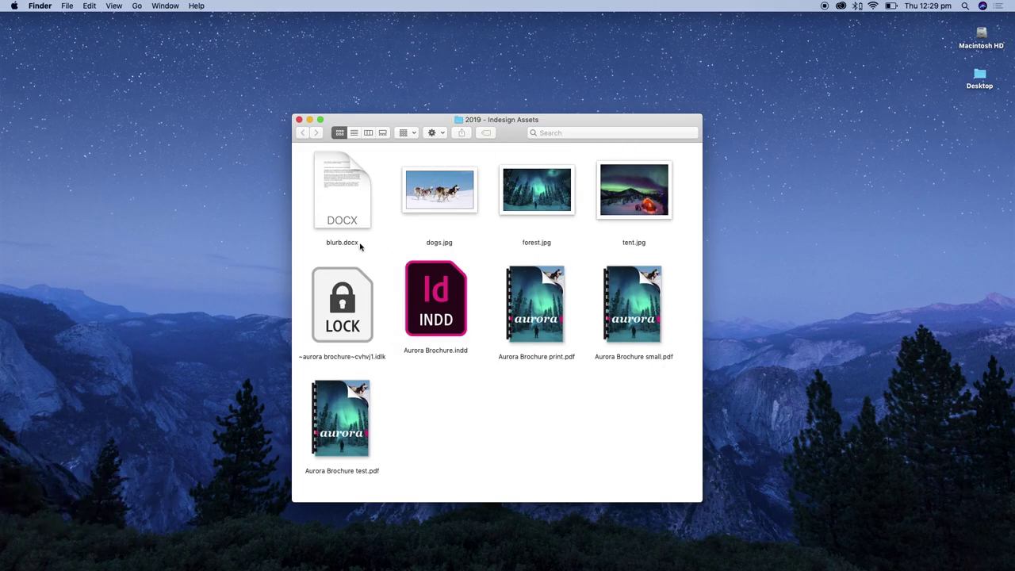
Close the assets folder window and shift the 2019 - Indesign Assets folder slightly lower on the desktop.
{"action": "left_click", "coordinate": [298, 120]}
{"action": "left_click", "coordinate": [530, 274]}
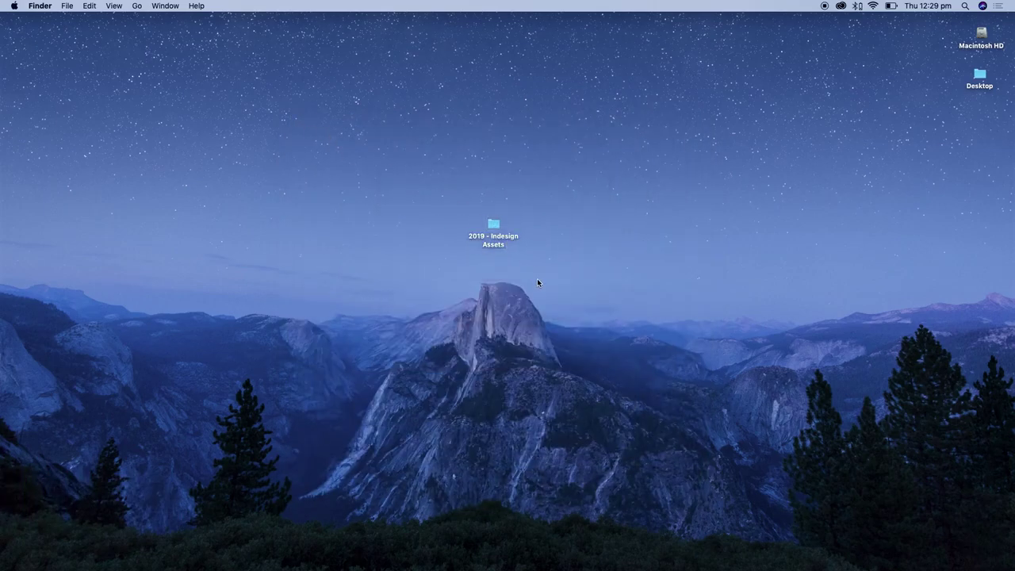
{"action": "left_click_drag", "start_coordinate": [497, 228], "coordinate": [500, 243]}
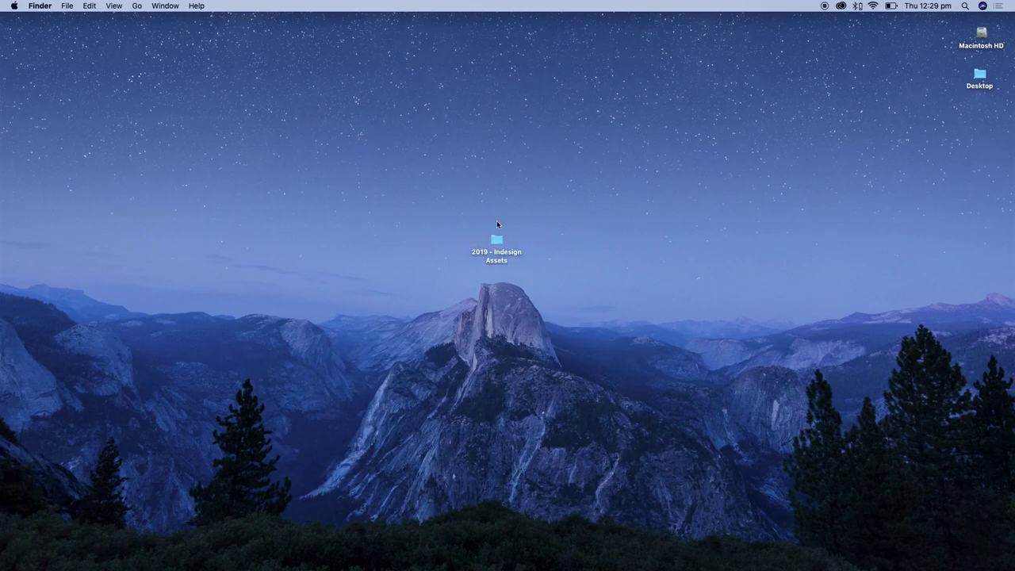